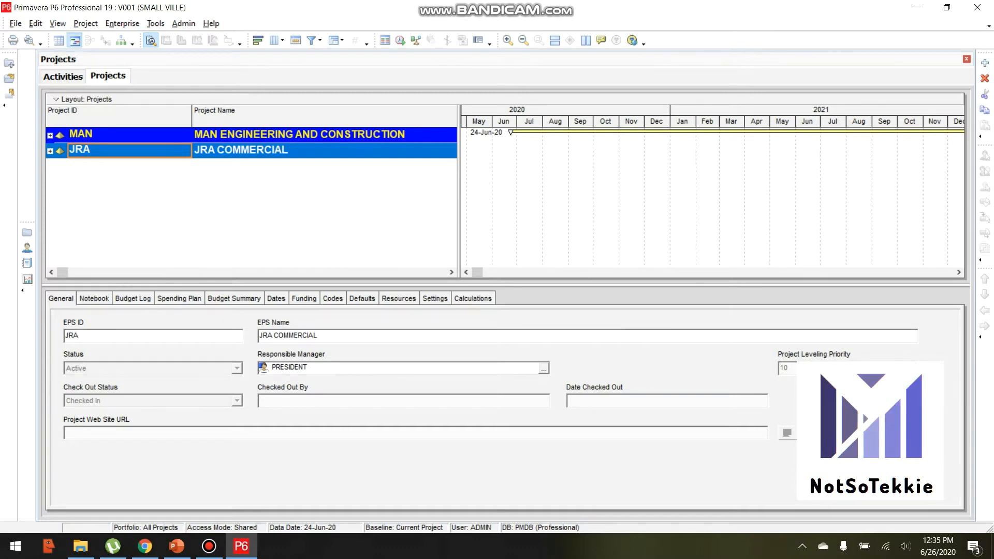
- Expand the MAN and JRA nodes in the project list and examine the EPS elements grouped under each company
click(50, 151)
click(50, 135)
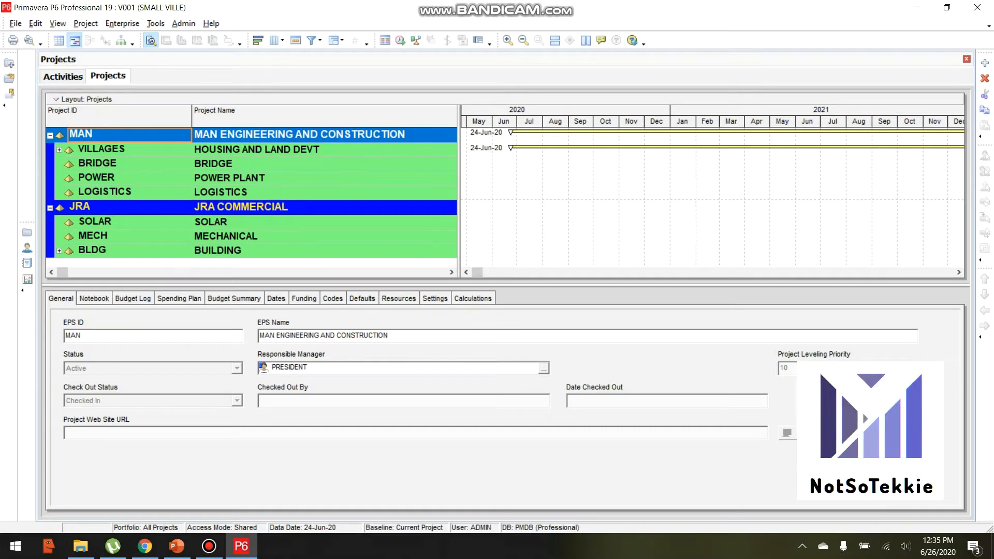
click(219, 135)
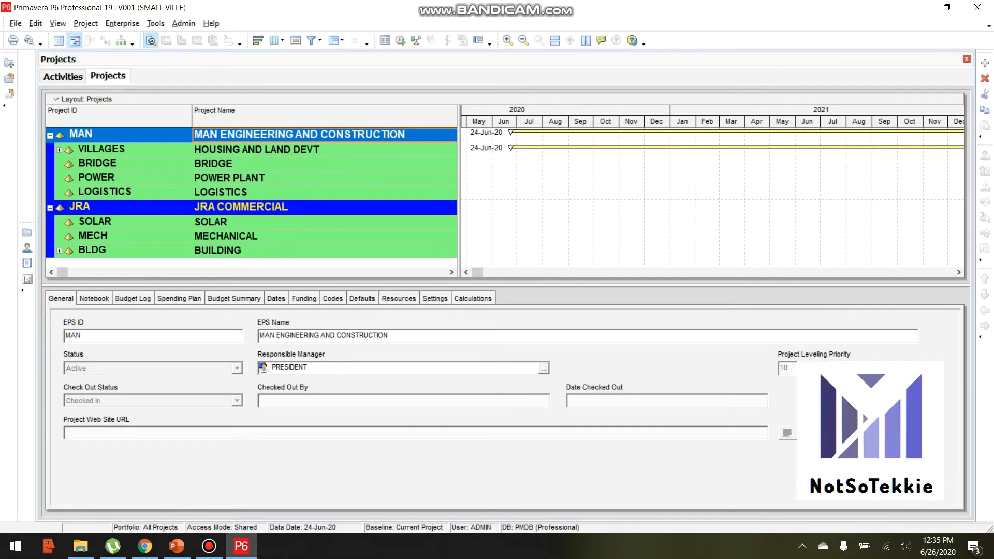
click(119, 208)
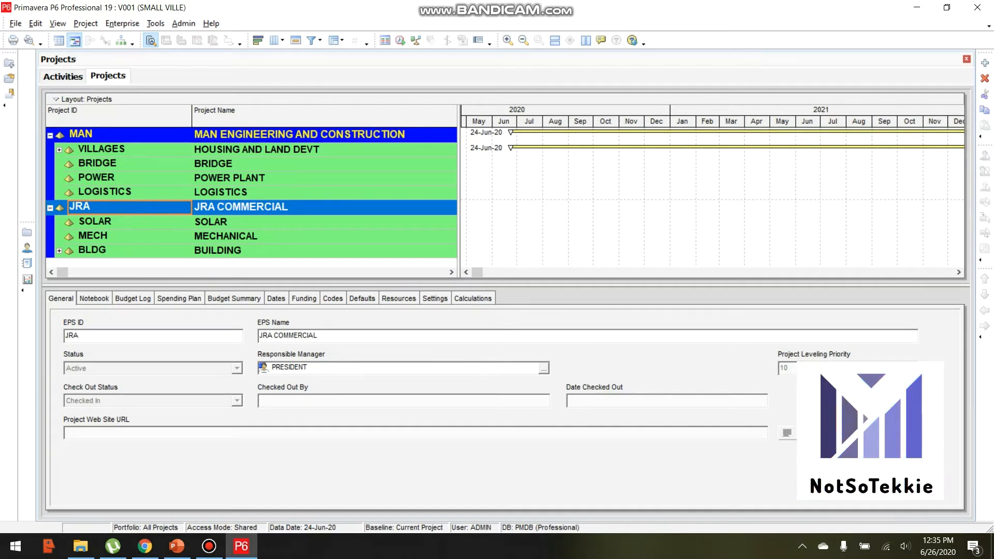
click(119, 150)
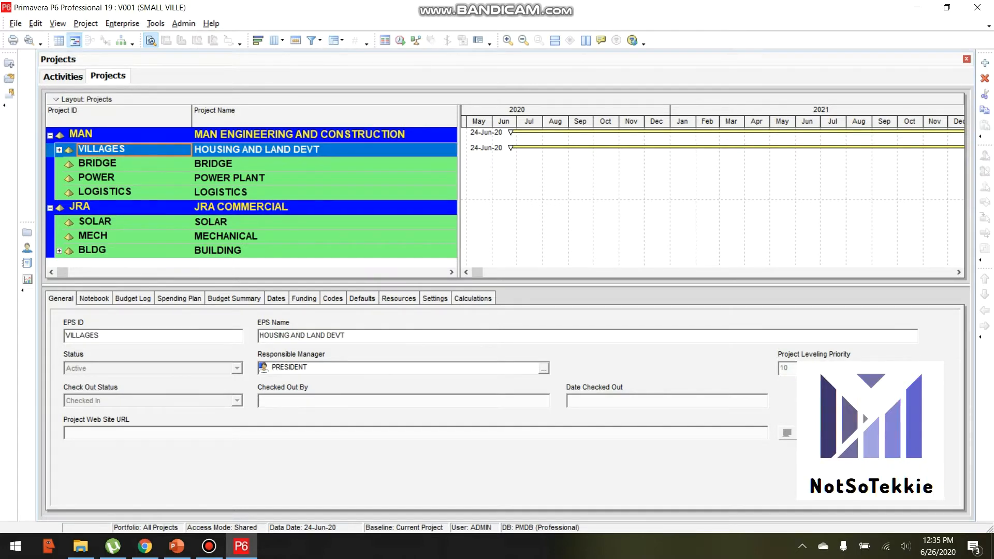
click(147, 165)
click(147, 179)
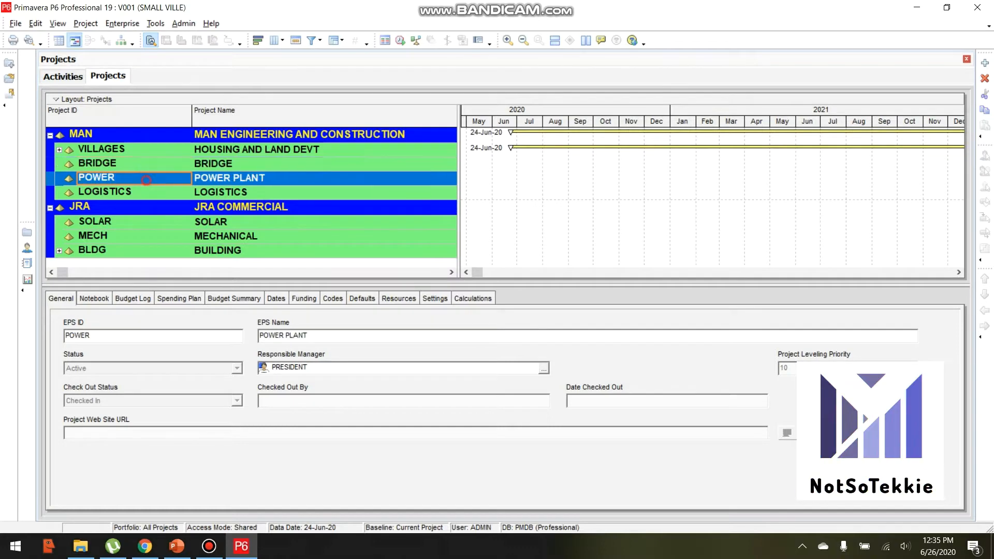
click(147, 192)
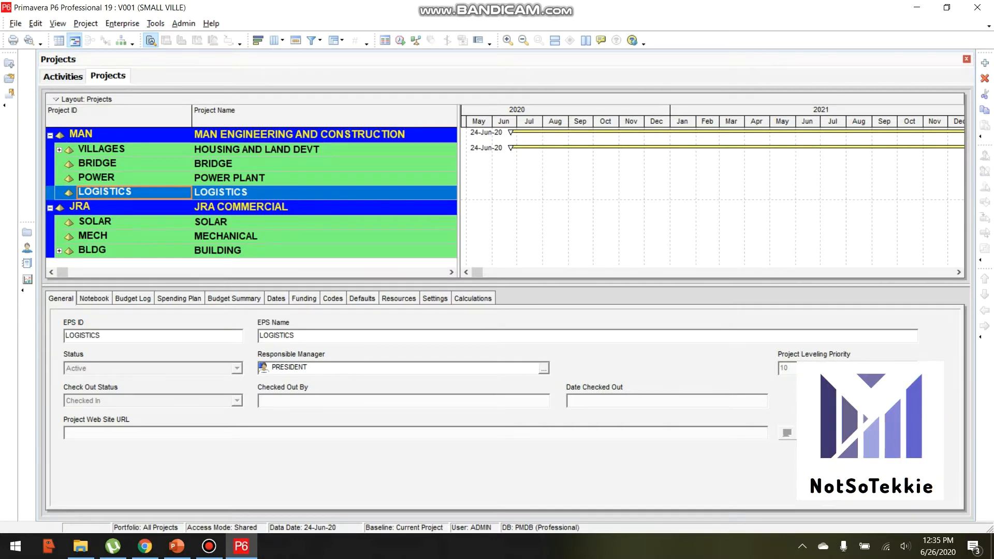
click(136, 221)
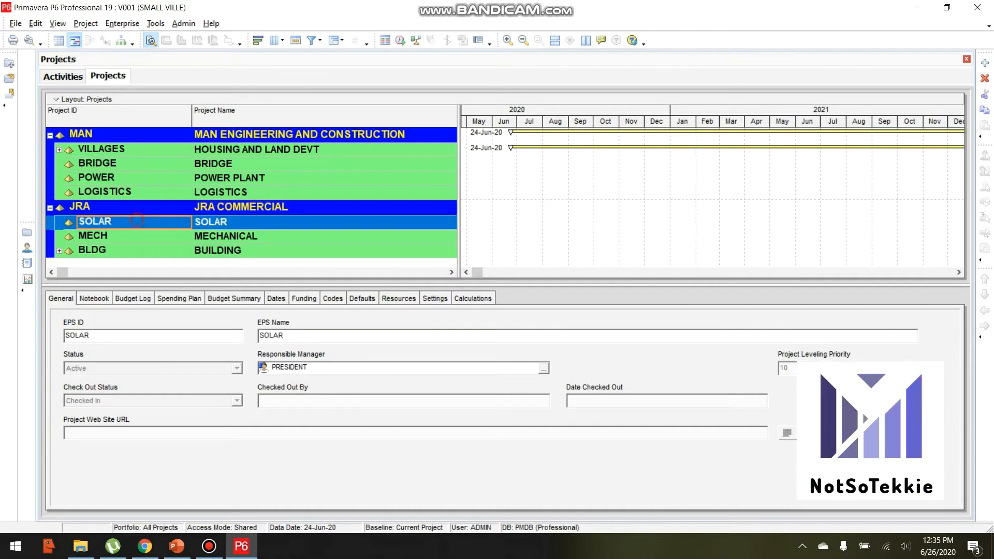
click(131, 235)
click(129, 250)
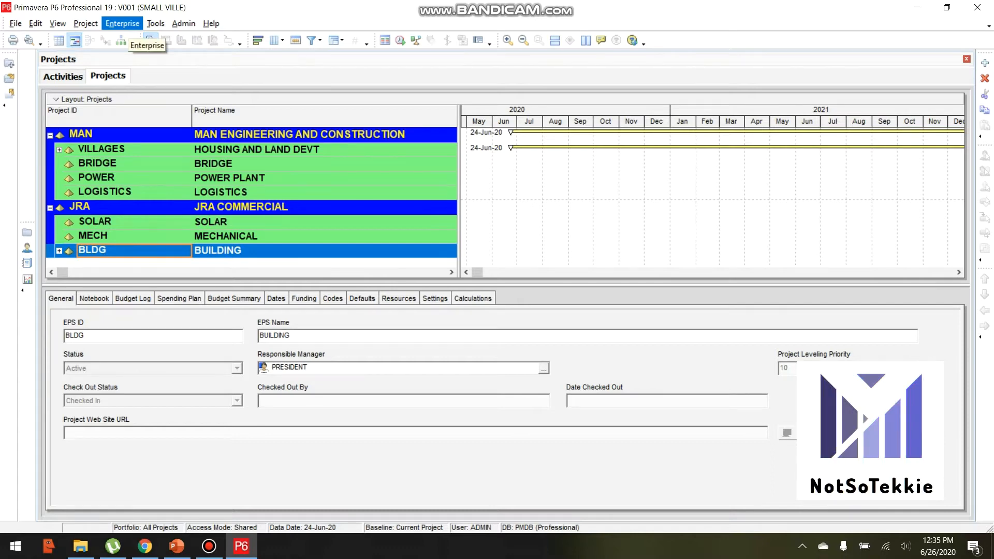
- Open the Enterprise Project Structure and collapse the MAN and JRA branches to their top-level nodes
click(122, 23)
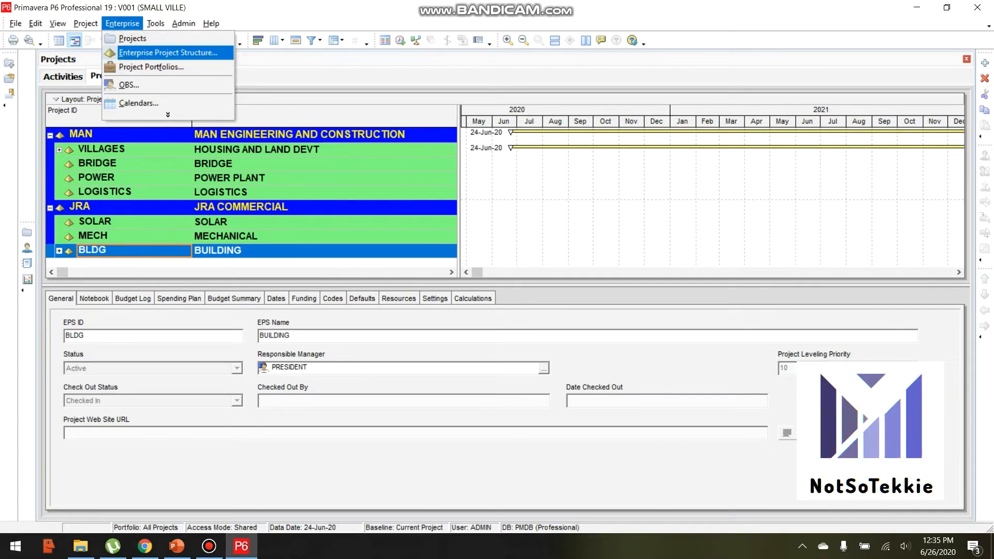
click(168, 52)
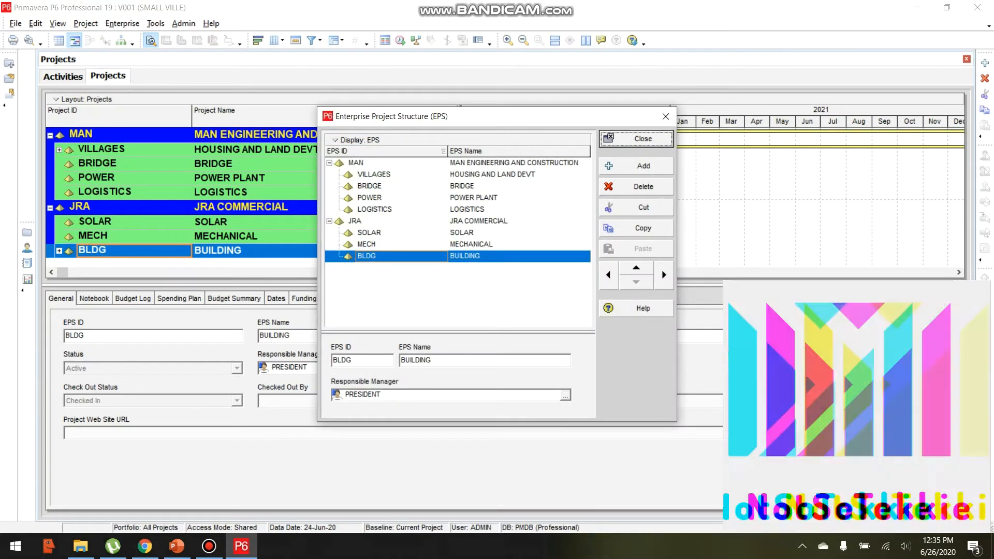
drag(524, 119, 493, 129)
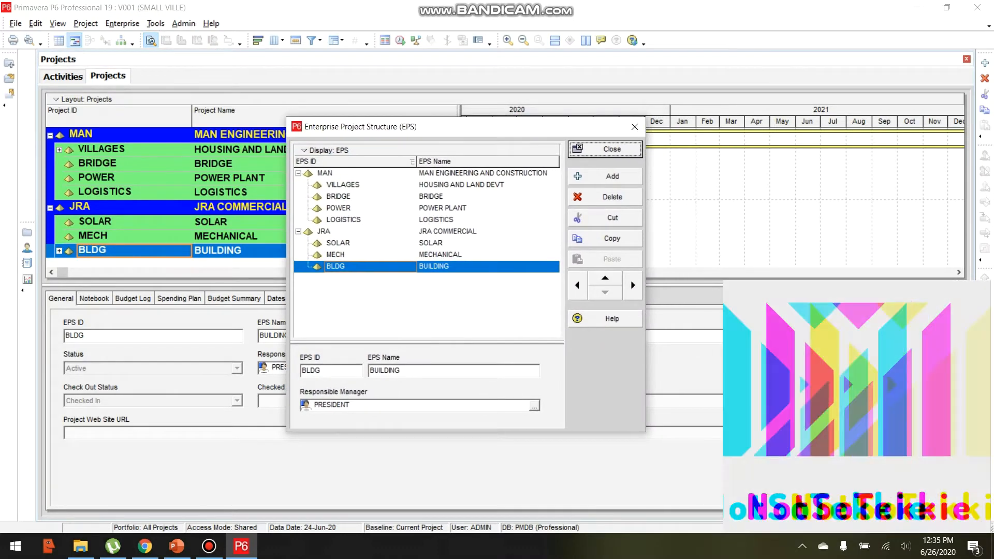
click(298, 231)
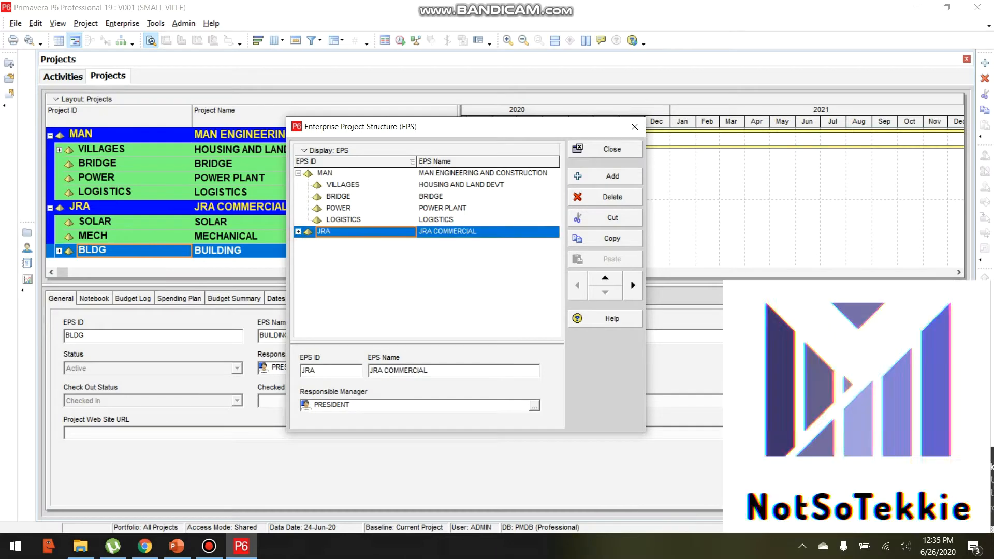
click(298, 173)
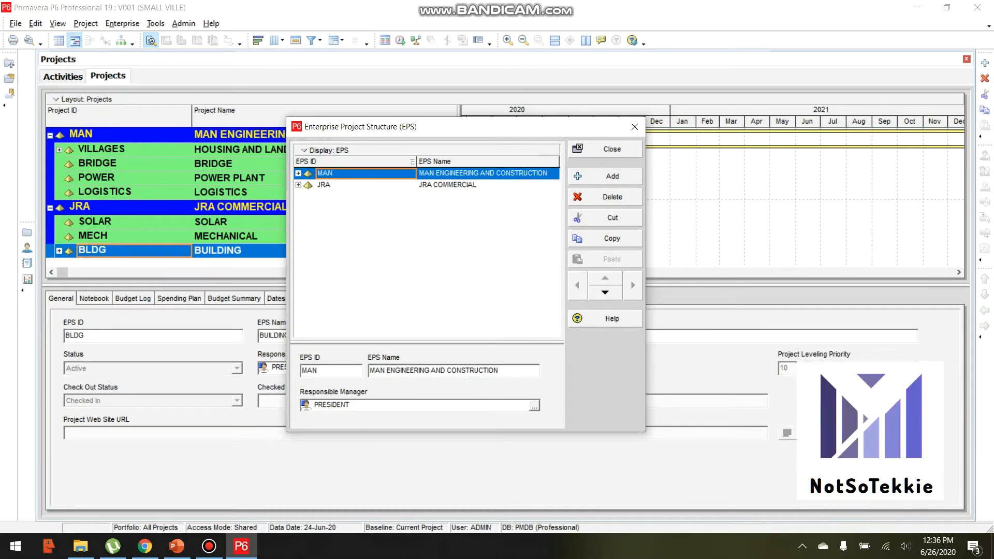
- Add a new EPS element from the JRA node and promote it to the top level of the structure
click(332, 185)
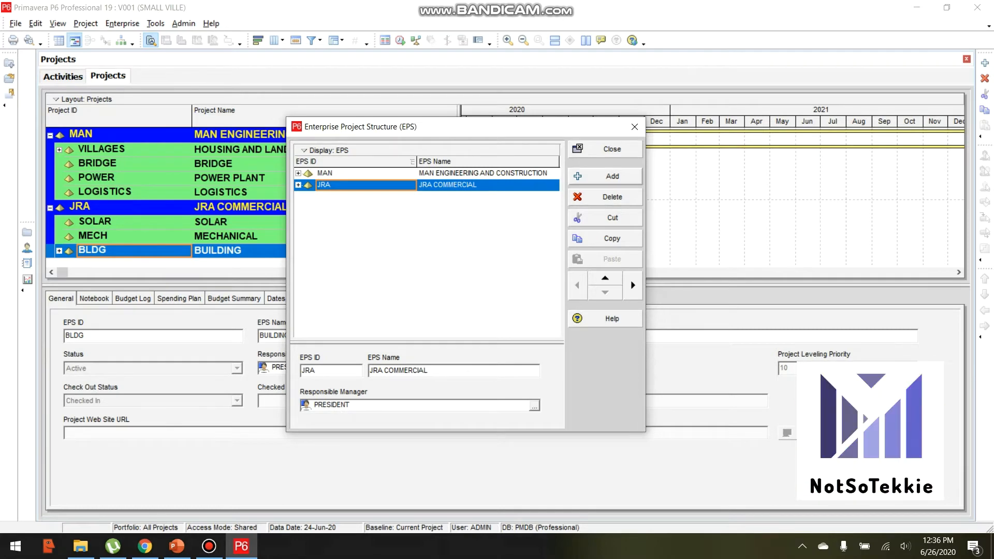
click(612, 176)
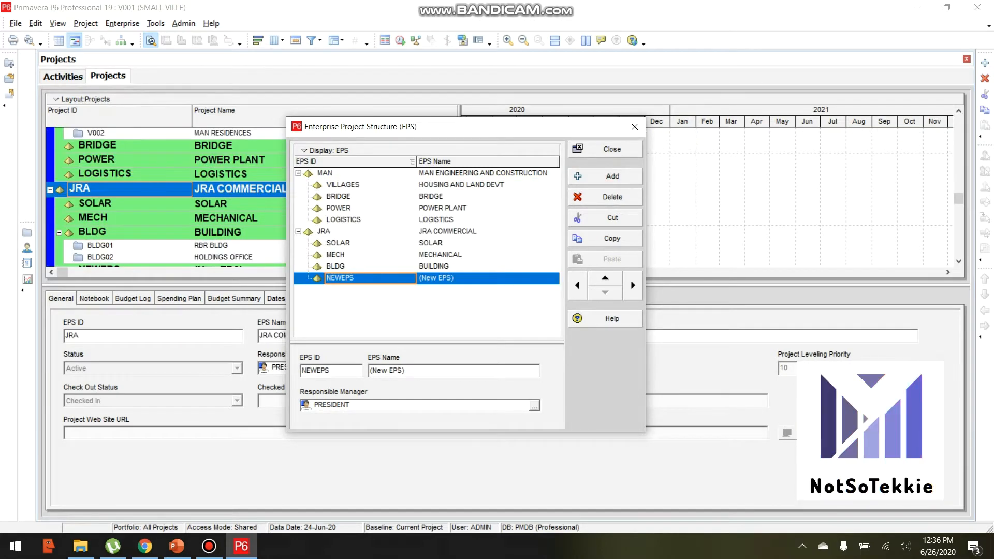
click(298, 174)
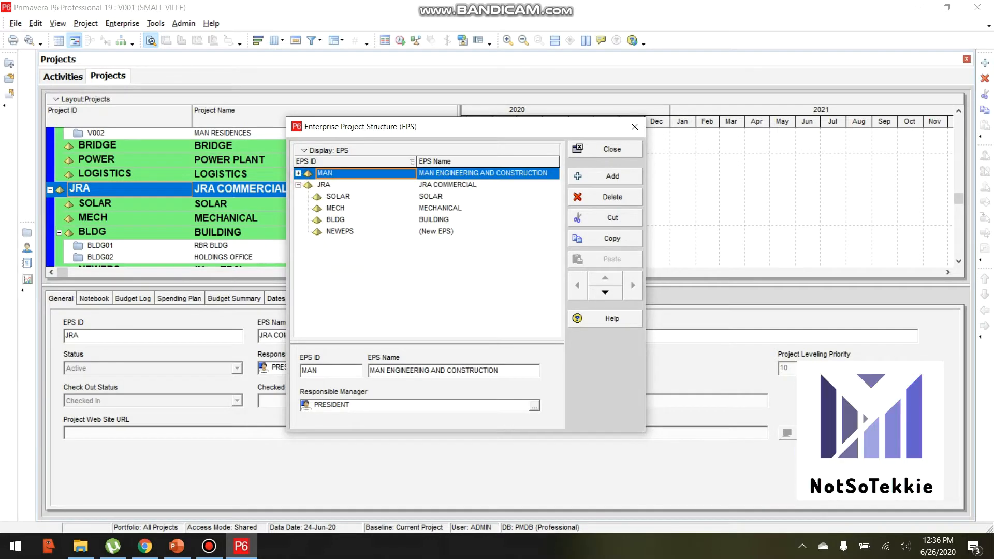
click(339, 232)
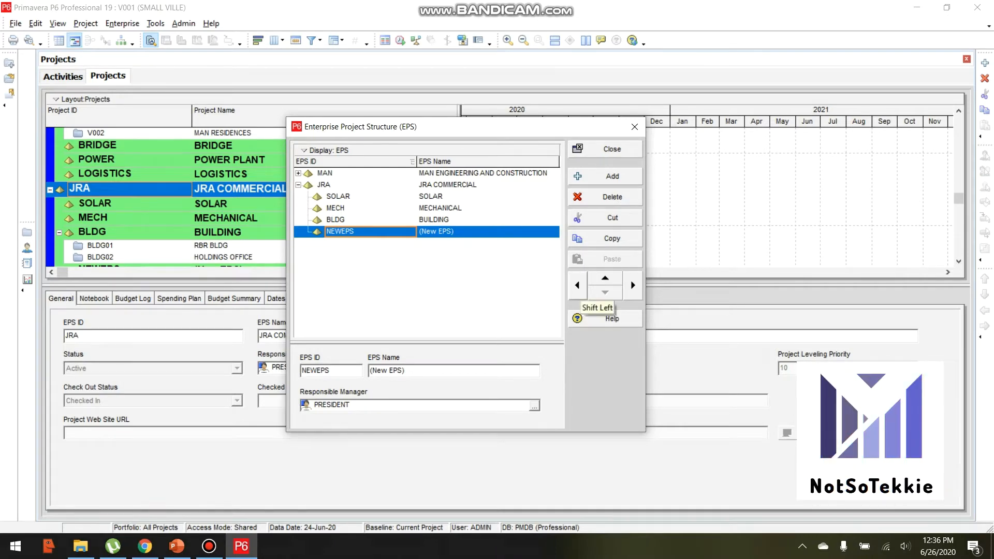
click(578, 285)
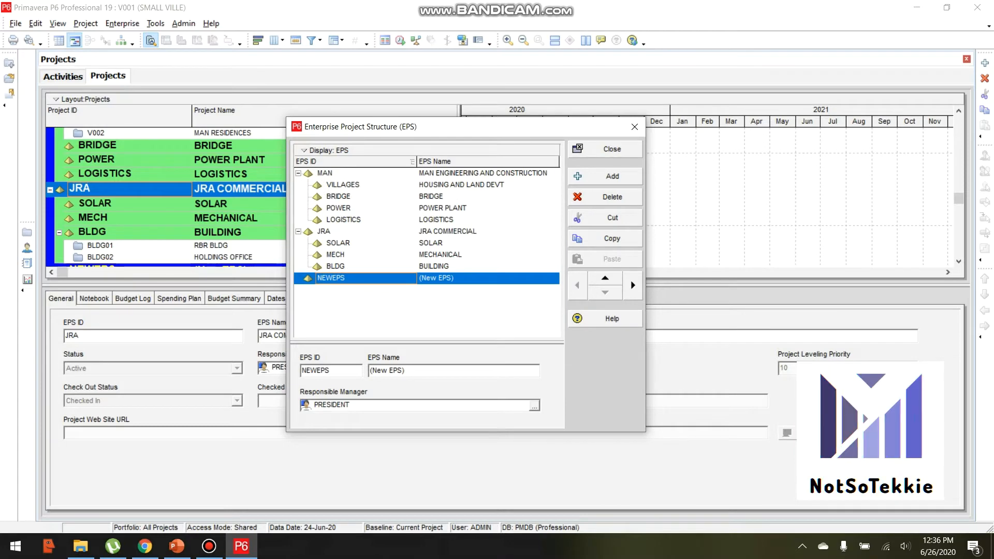
- Set the EPS ID of the new top-level element to XYZ
click(298, 231)
click(298, 174)
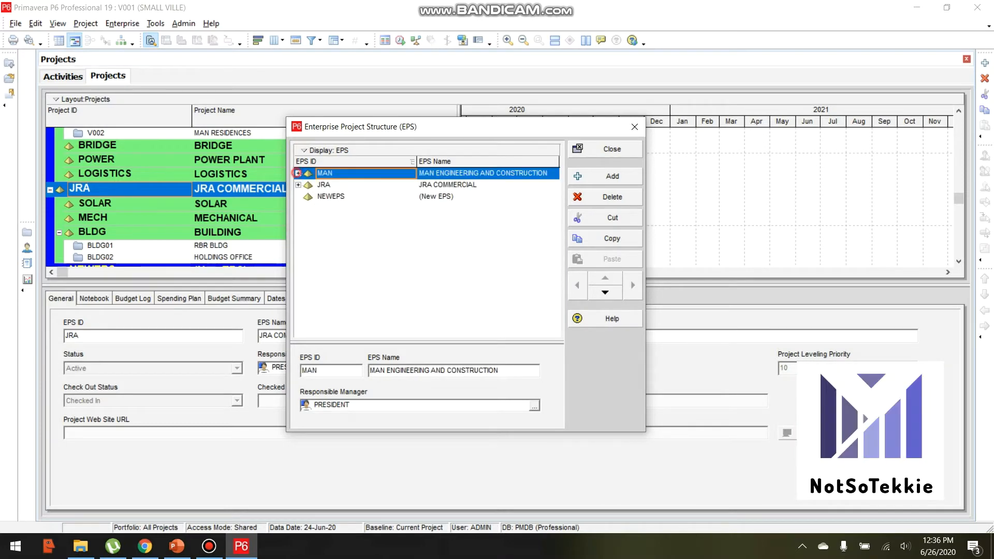
click(330, 197)
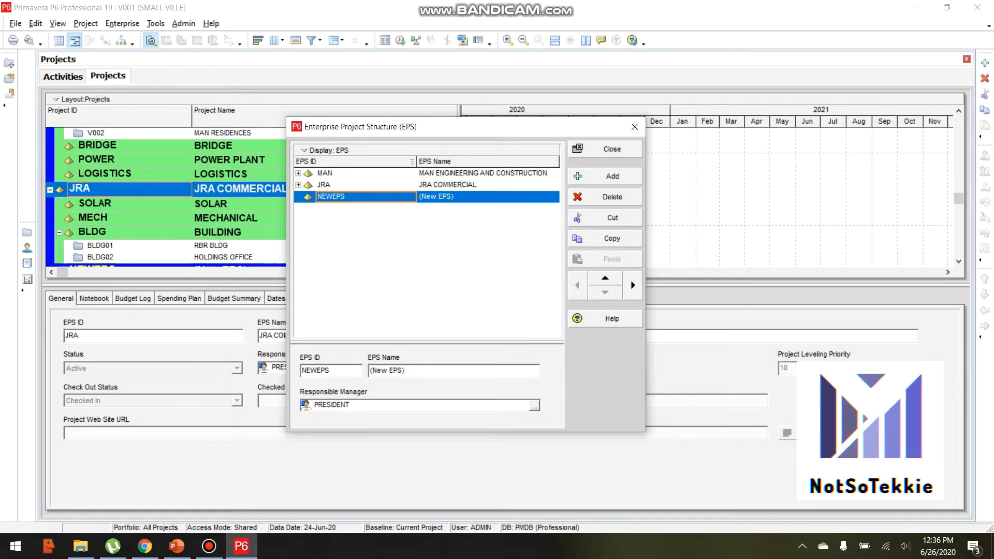
click(352, 197)
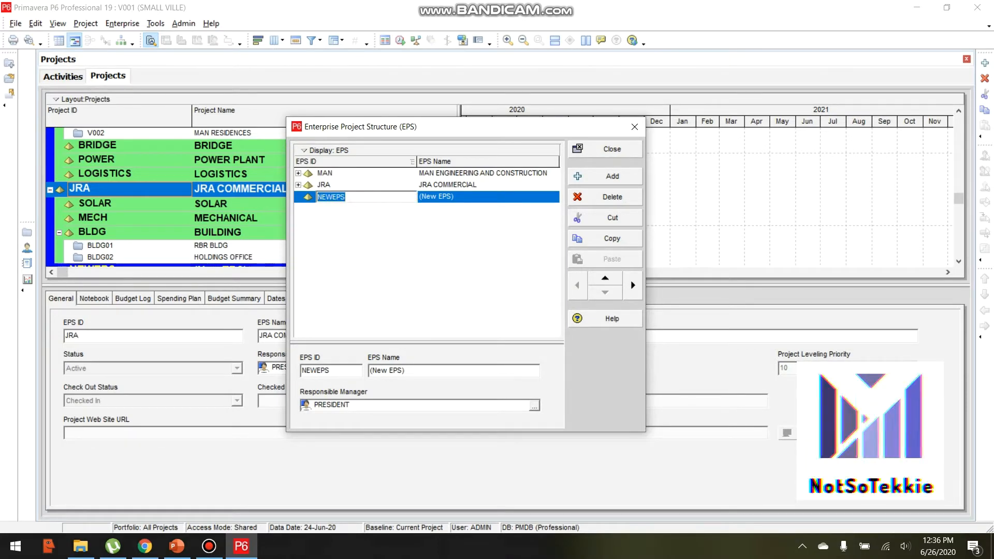
text(XYZ)
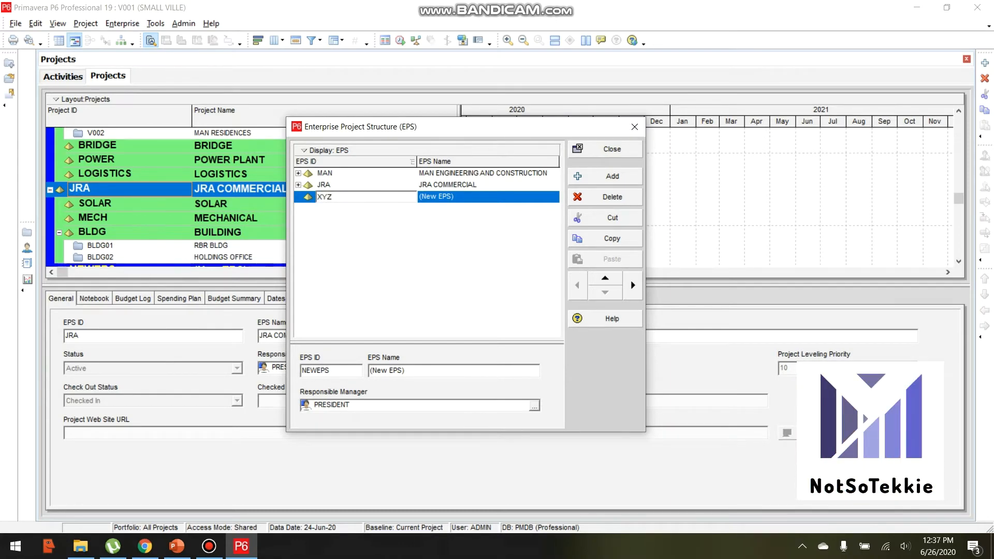
click(461, 197)
- Set the EPS name of the XYZ element to XYZ CONSTRUCTION
click(298, 231)
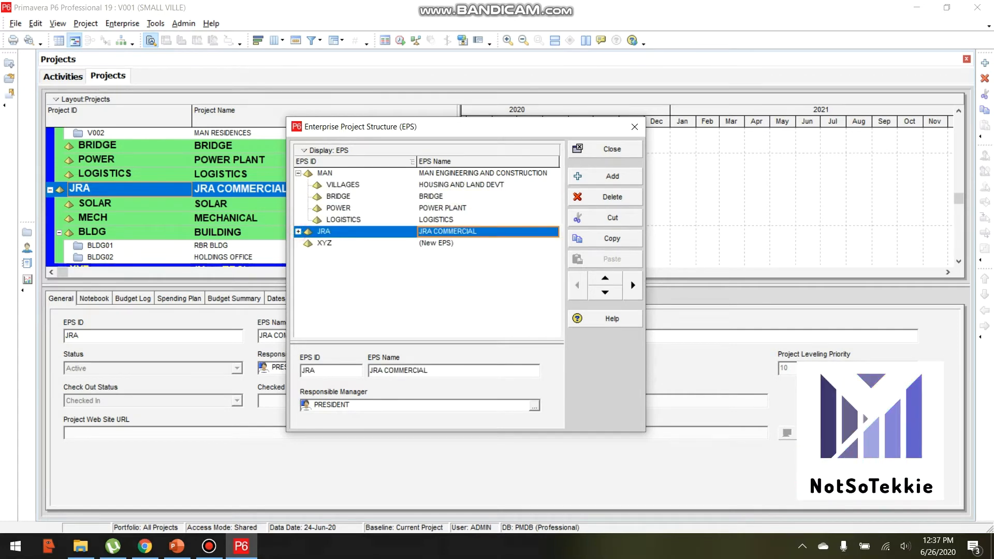
click(303, 174)
click(298, 174)
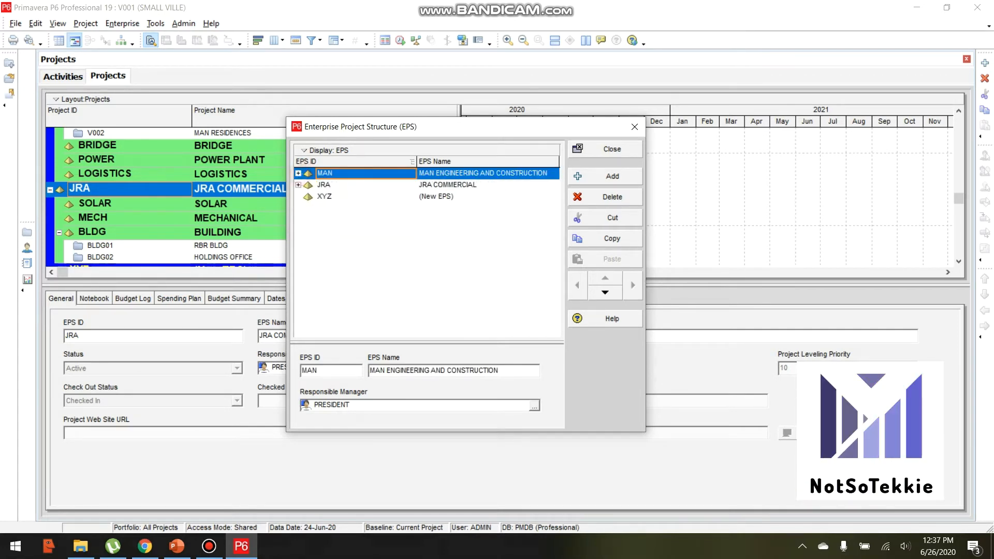
click(440, 197)
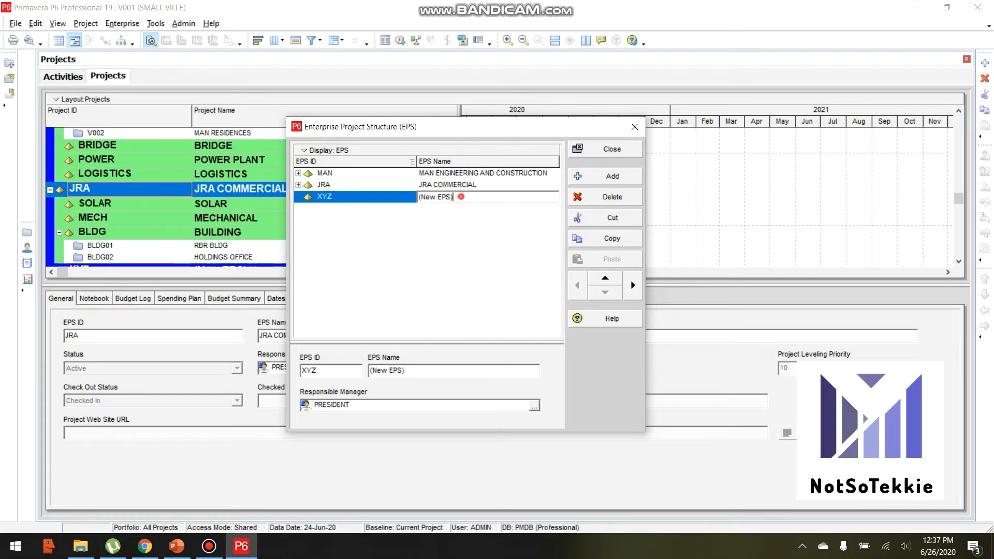
click(460, 197)
text(XYZ CONS)
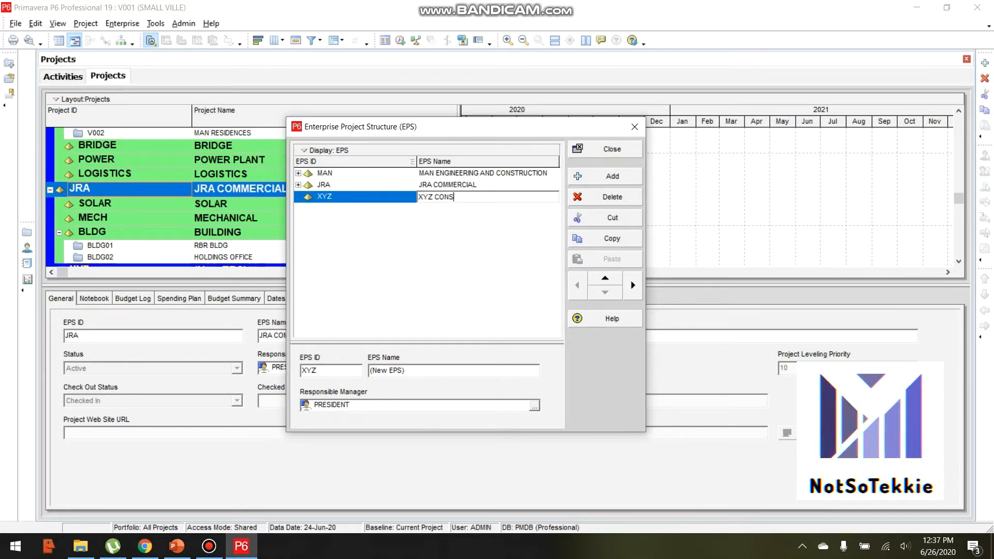
text(TRUCTION)
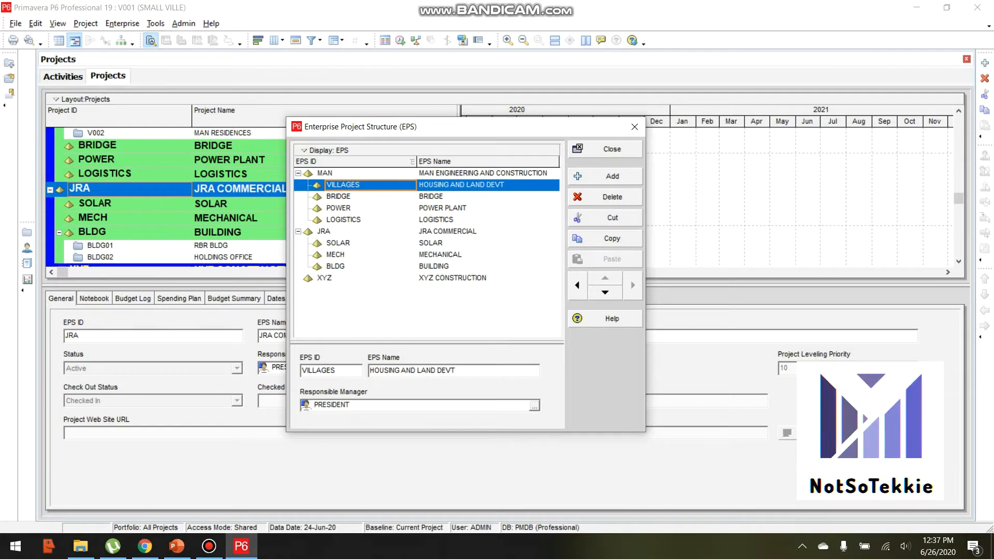
- Add a new child EPS element under the XYZ CONSTRUCTION node
click(297, 177)
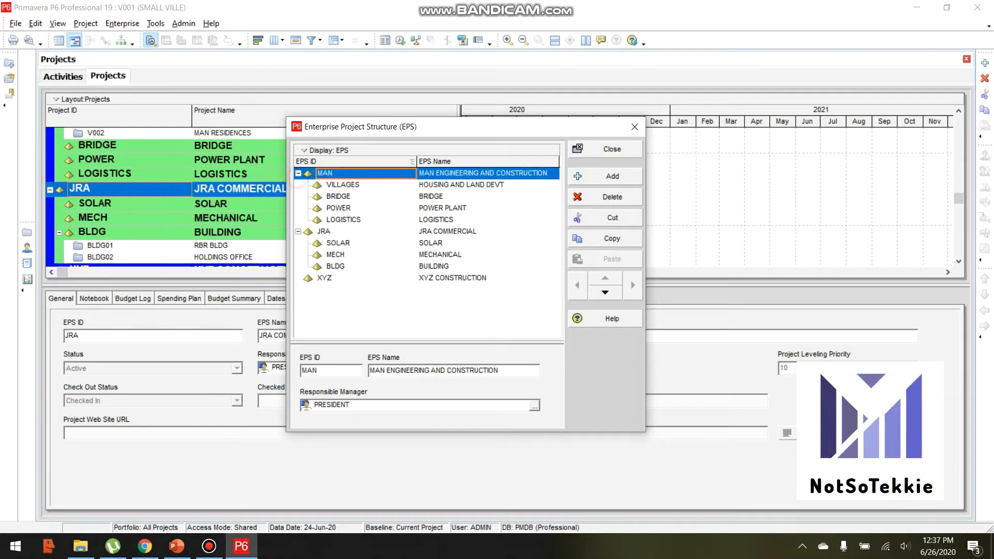
click(297, 173)
click(298, 185)
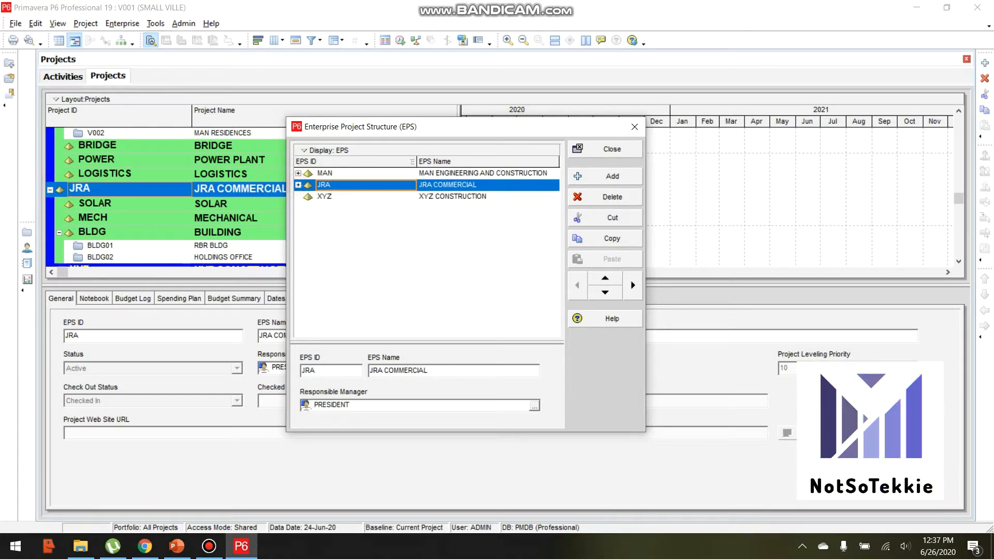
click(323, 199)
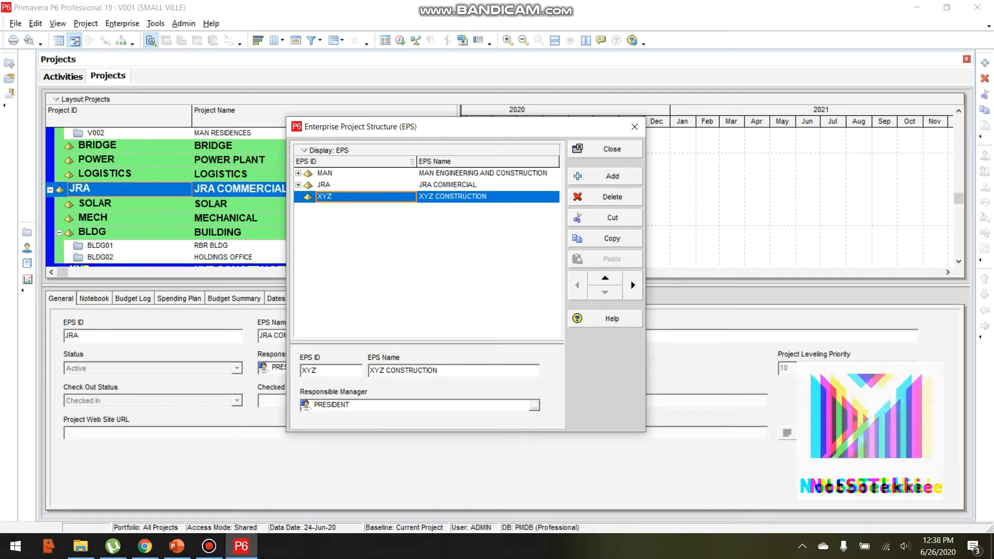
click(349, 227)
click(326, 182)
click(331, 195)
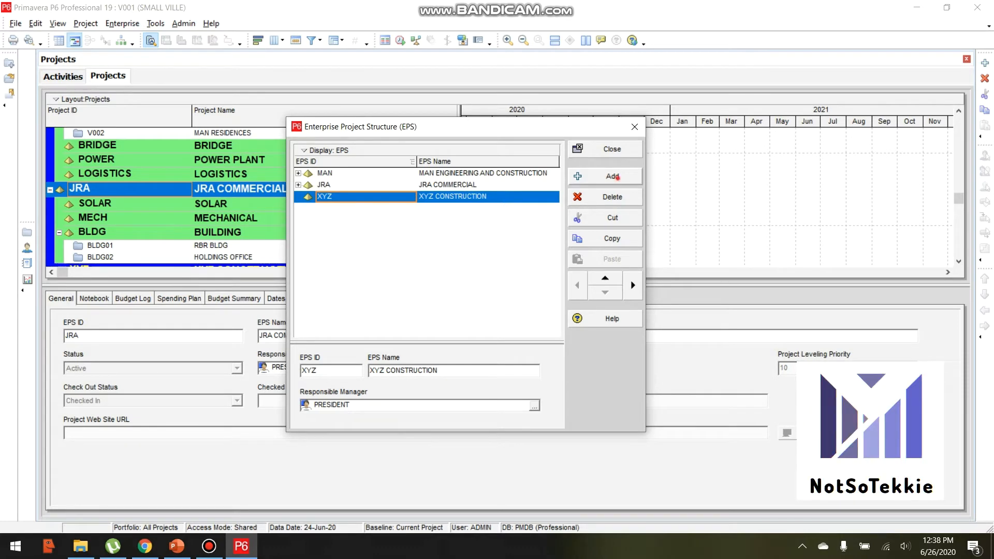
click(612, 176)
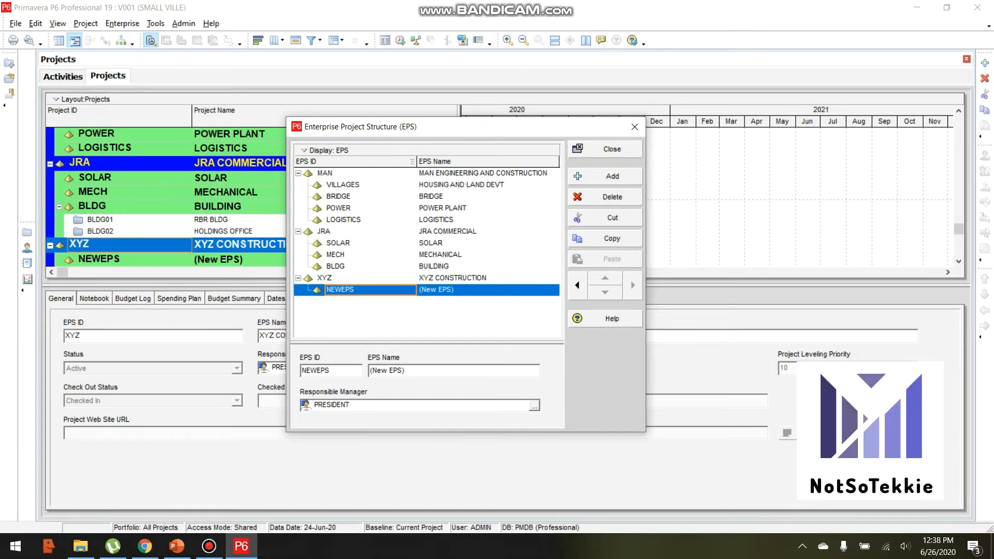
- Set both the EPS ID and the EPS name of the new element under XYZ to HOUSING
double_click(357, 290)
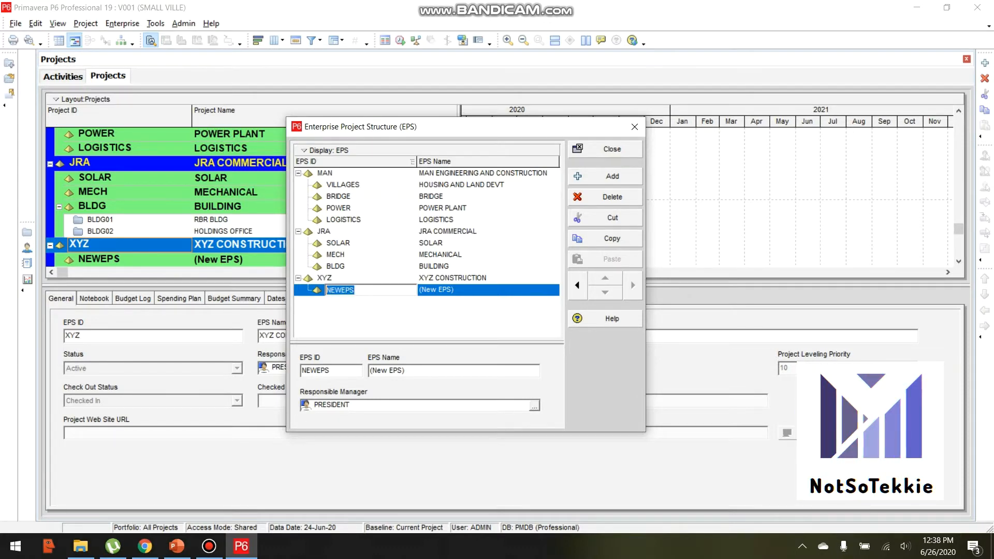
text(HOUSING)
key(Tab)
click(459, 290)
double_click(478, 290)
text(HOUS)
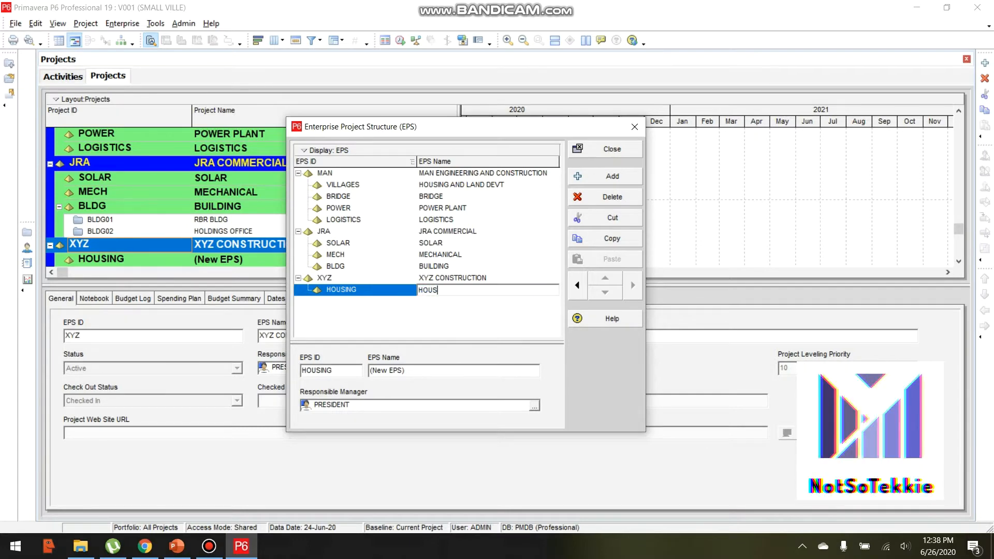
text(ING)
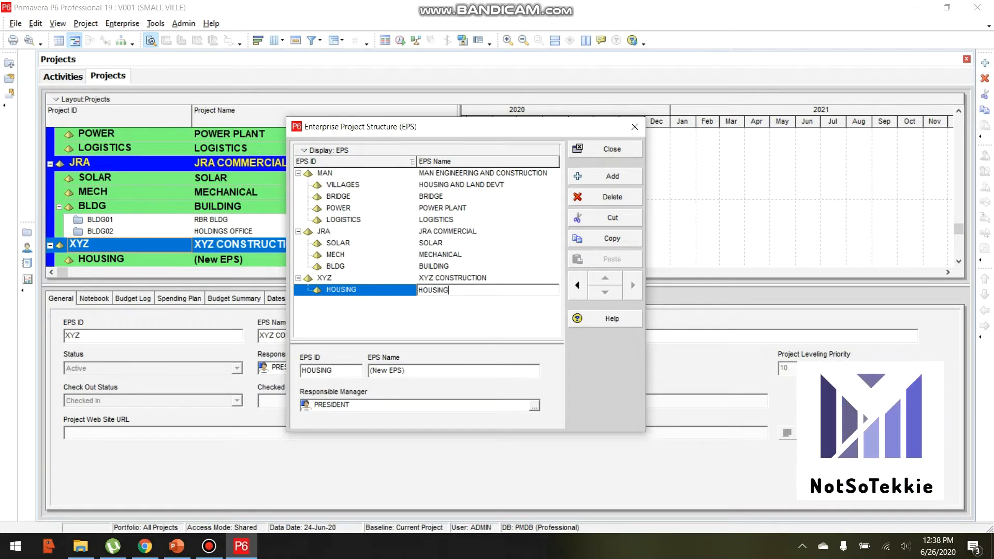
- Add a second child EPS element under the XYZ CONSTRUCTION node, below HOUSING
key(Return)
click(333, 278)
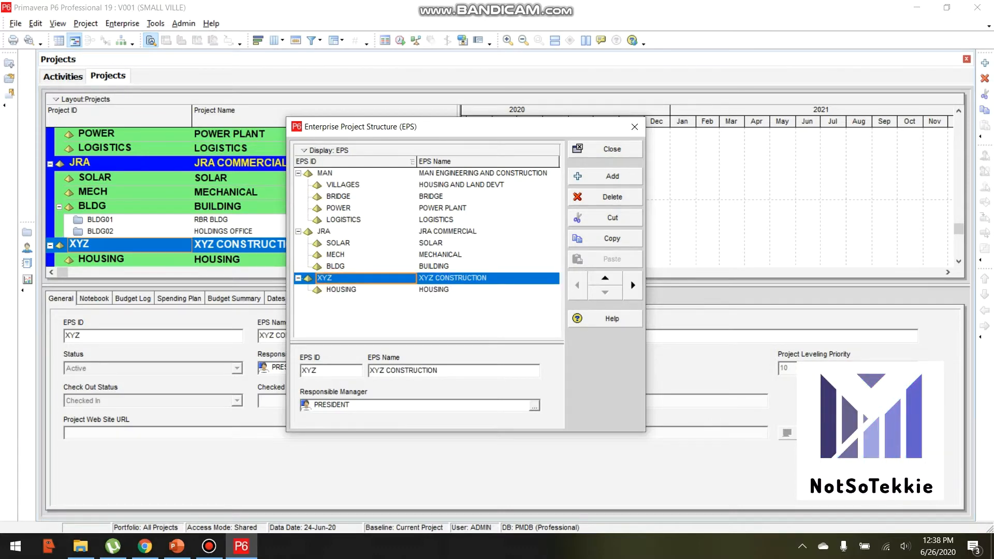
click(344, 289)
click(329, 278)
click(612, 176)
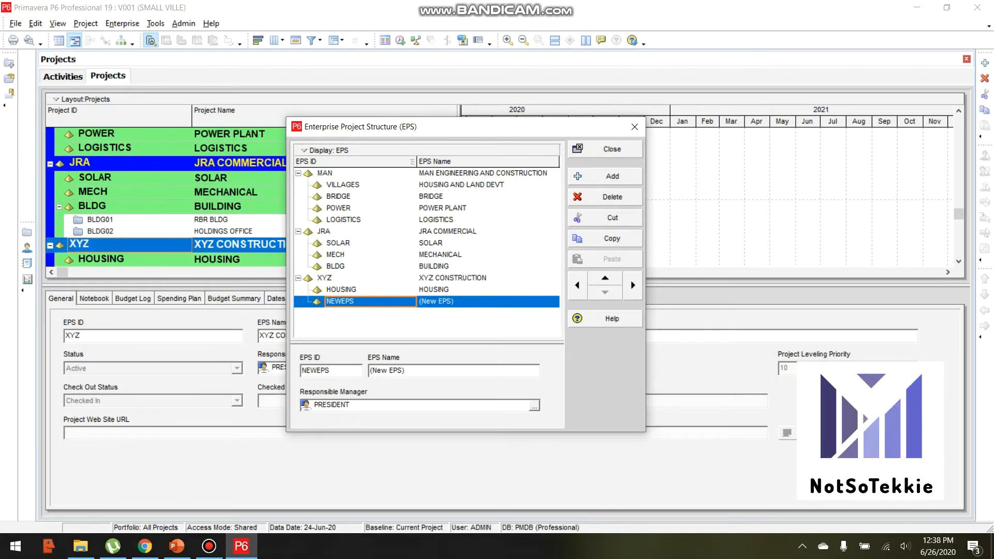
- Set both the EPS ID and the EPS name of the new element below HOUSING to POWER PLANT
click(342, 300)
drag(370, 300, 326, 301)
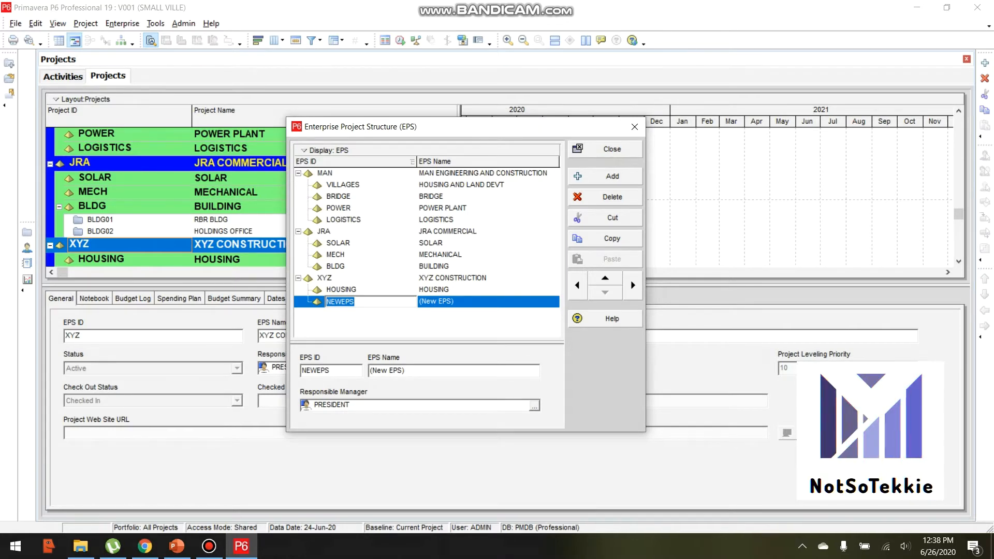
text(POW)
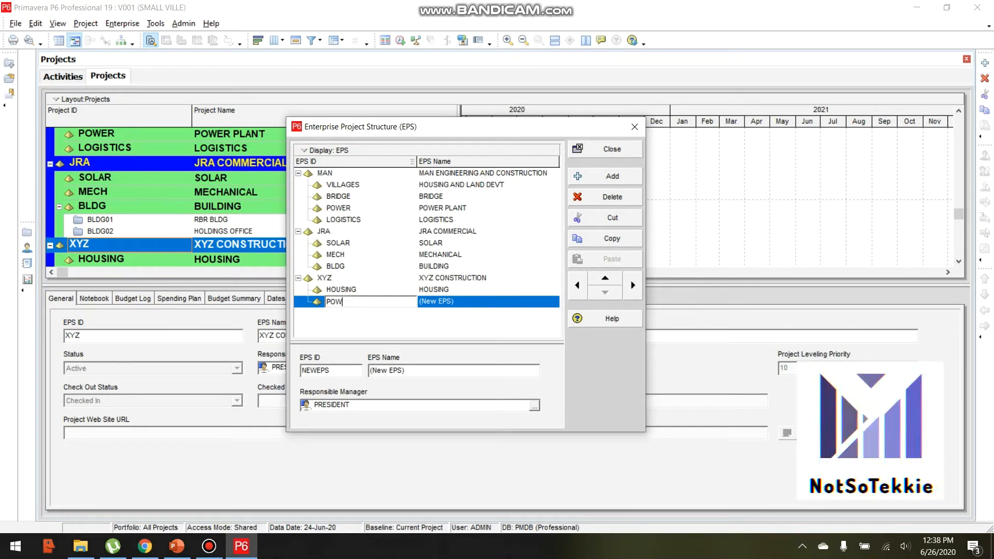
text(ERP)
key(BackSpace)
text(PLANT)
click(456, 305)
text(POWER PLANT)
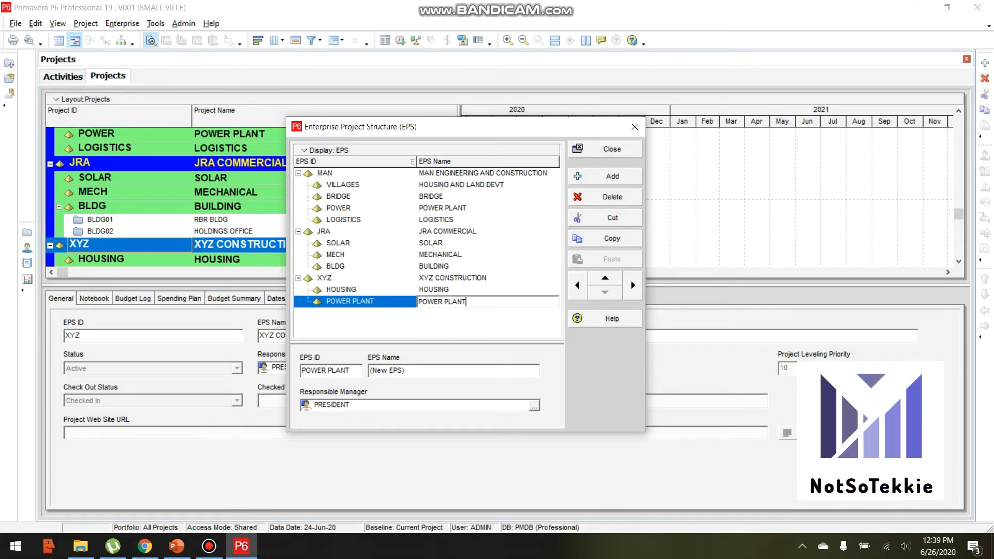
click(434, 290)
click(381, 301)
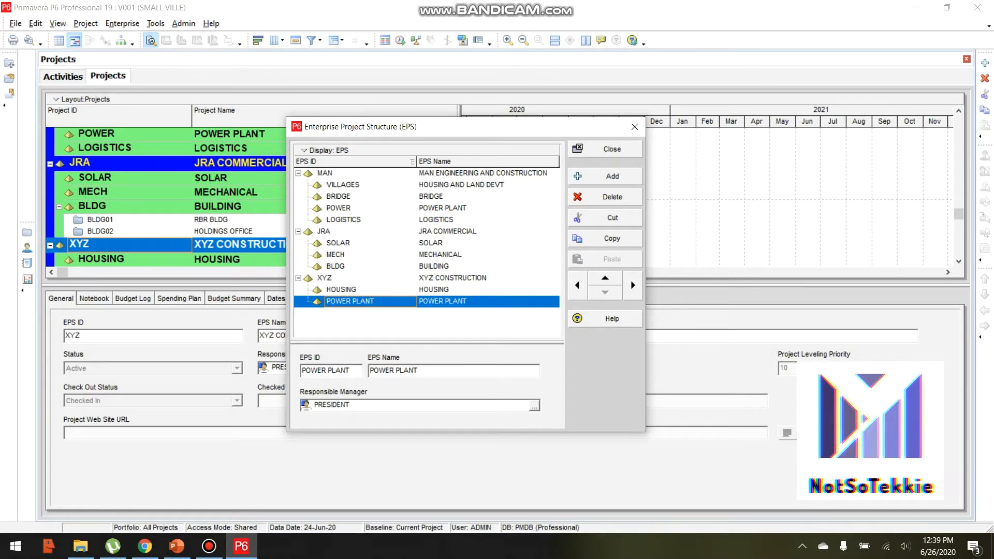
- Add a third child EPS element under the XYZ CONSTRUCTION node, below POWER PLANT
click(299, 232)
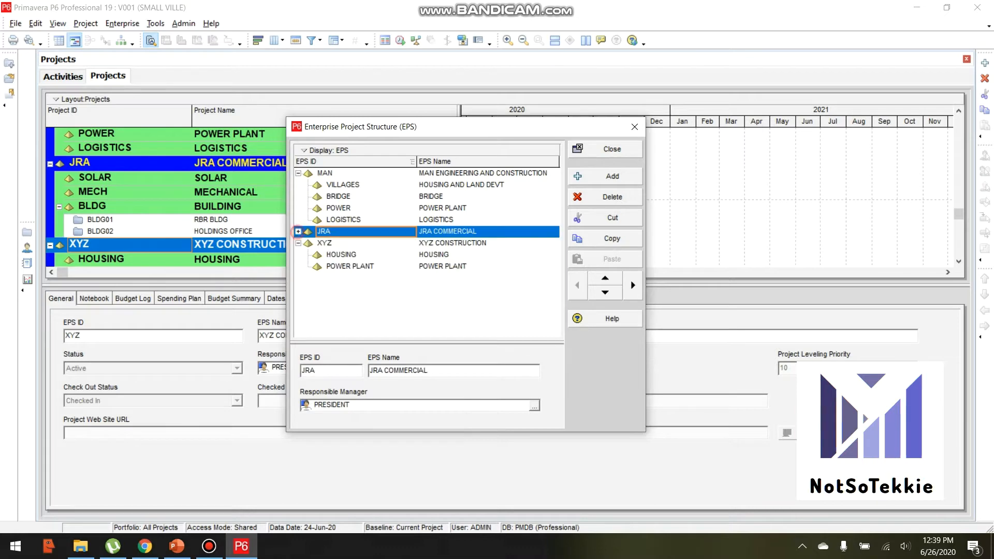
click(298, 173)
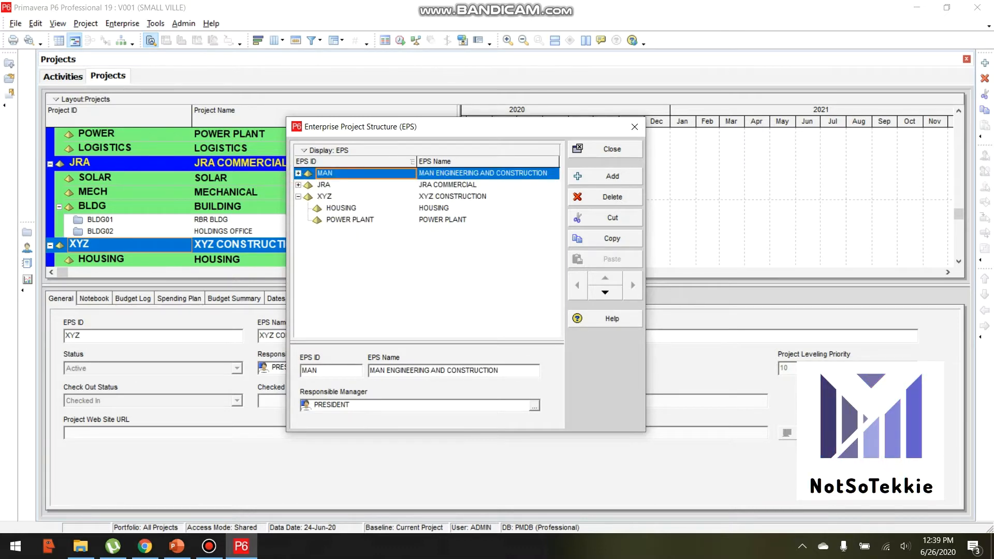
click(346, 221)
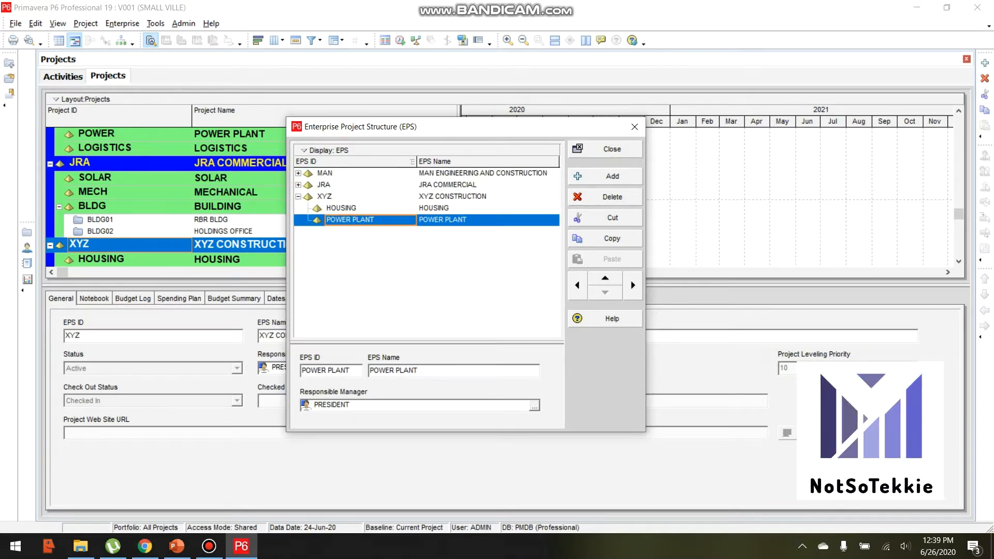
click(324, 197)
click(612, 176)
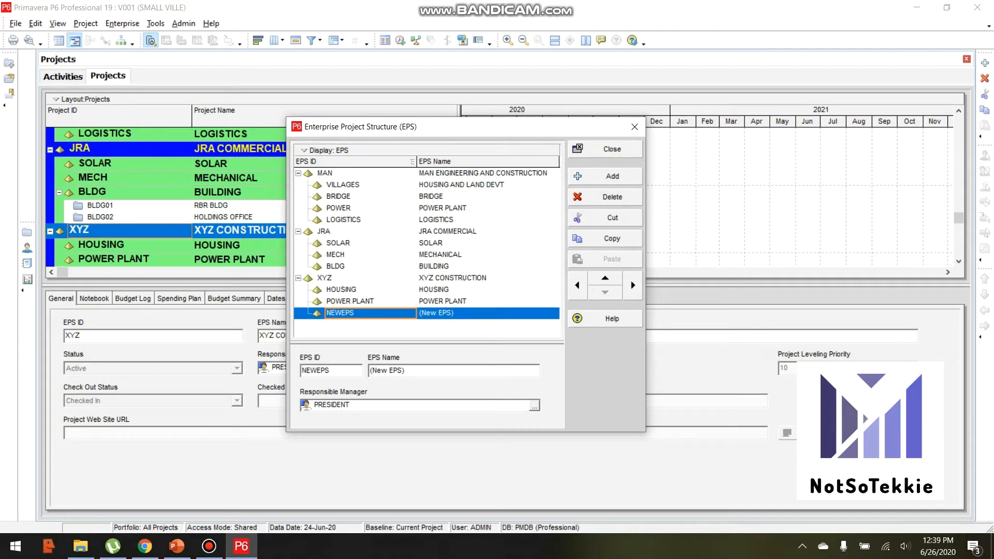
- Set both the EPS ID and the EPS name of the new element below POWER PLANT to ROADS
click(356, 317)
drag(369, 314, 332, 315)
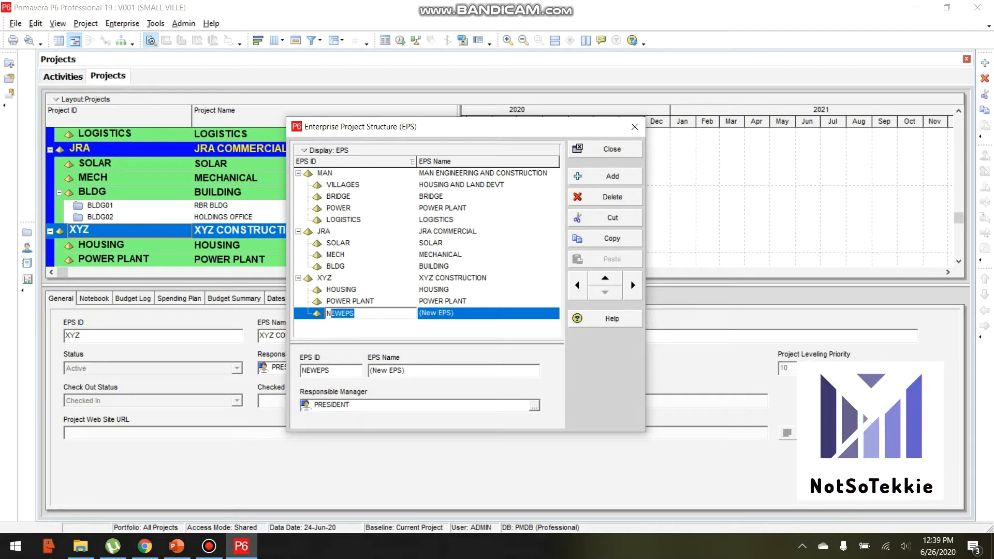
drag(361, 313, 326, 313)
key(BackSpace)
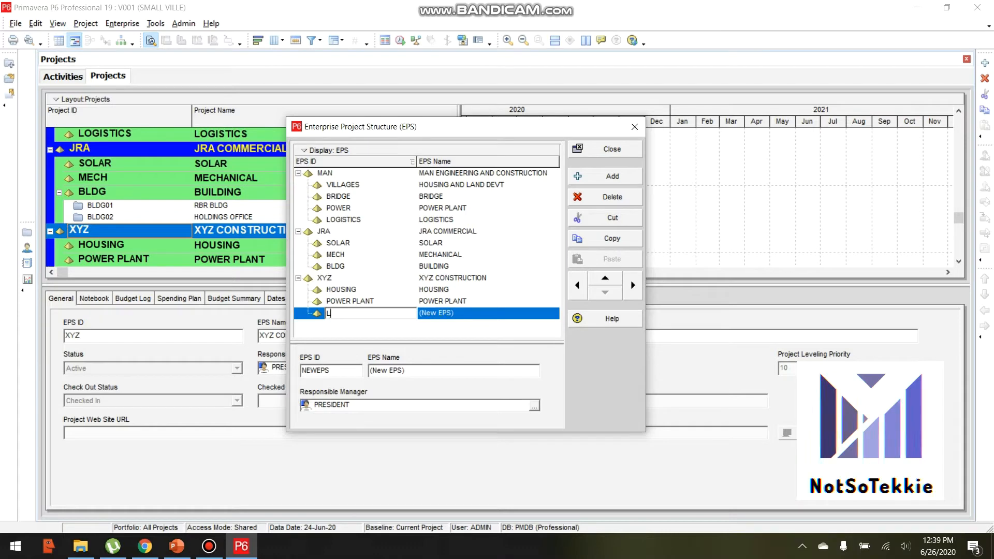
text(R)
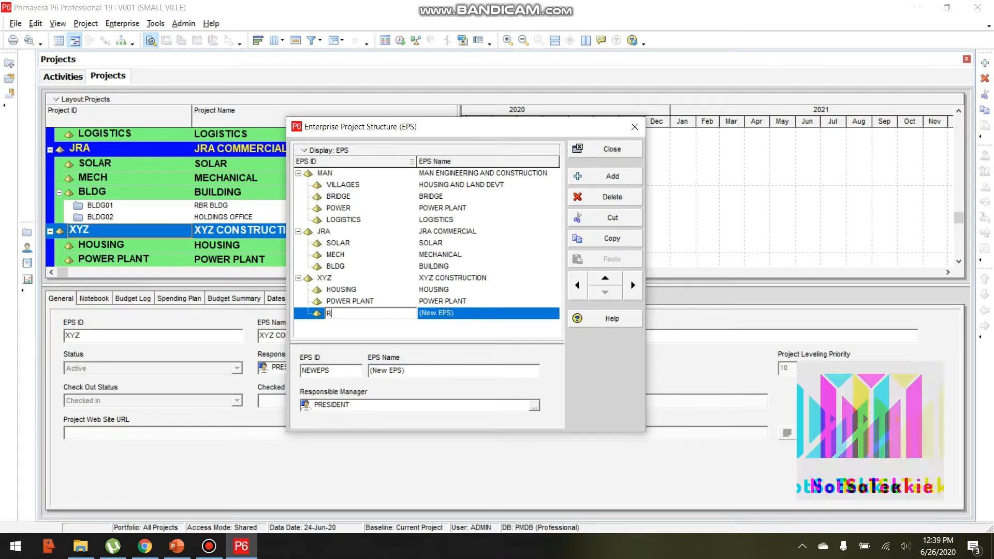
text(OADS)
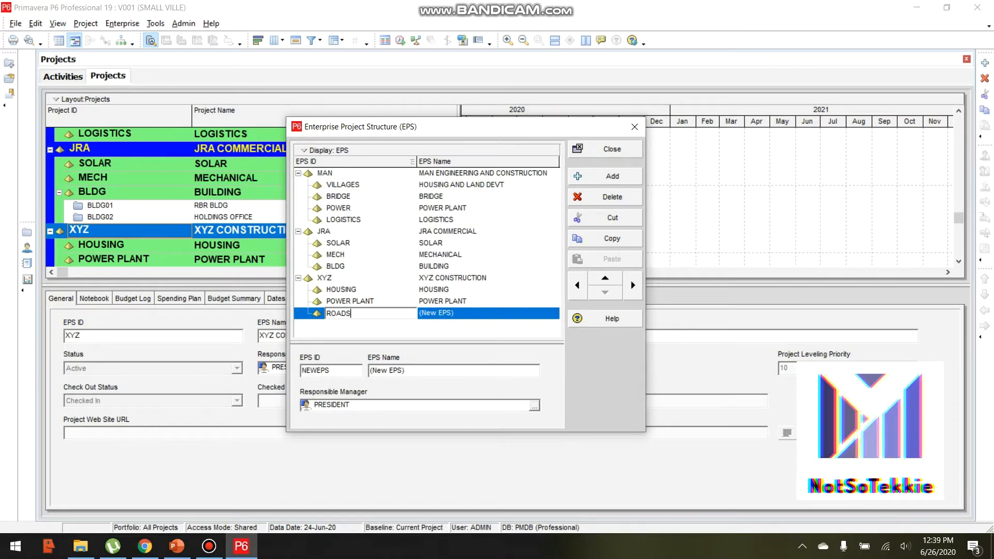
click(450, 313)
click(464, 315)
drag(466, 314, 418, 315)
text(RO)
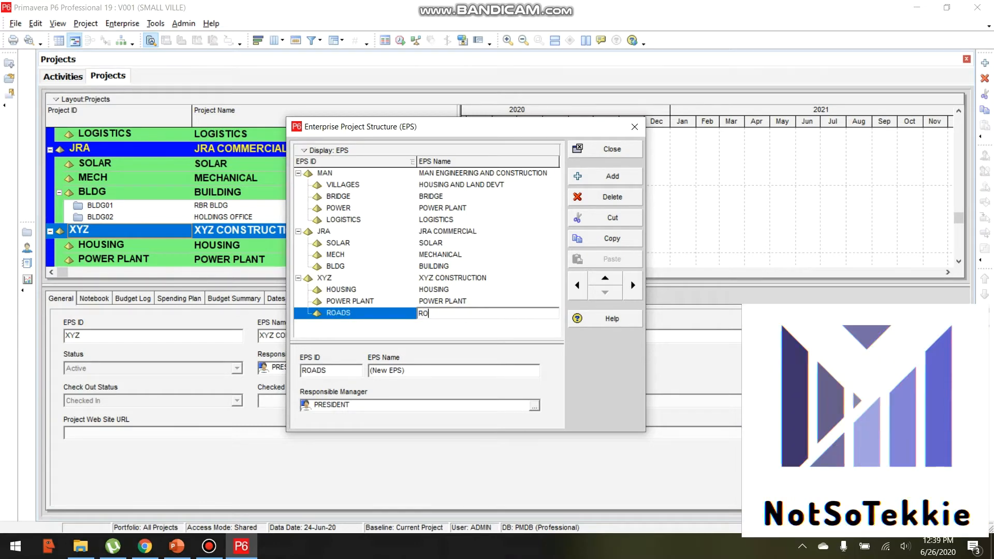
text(ADS)
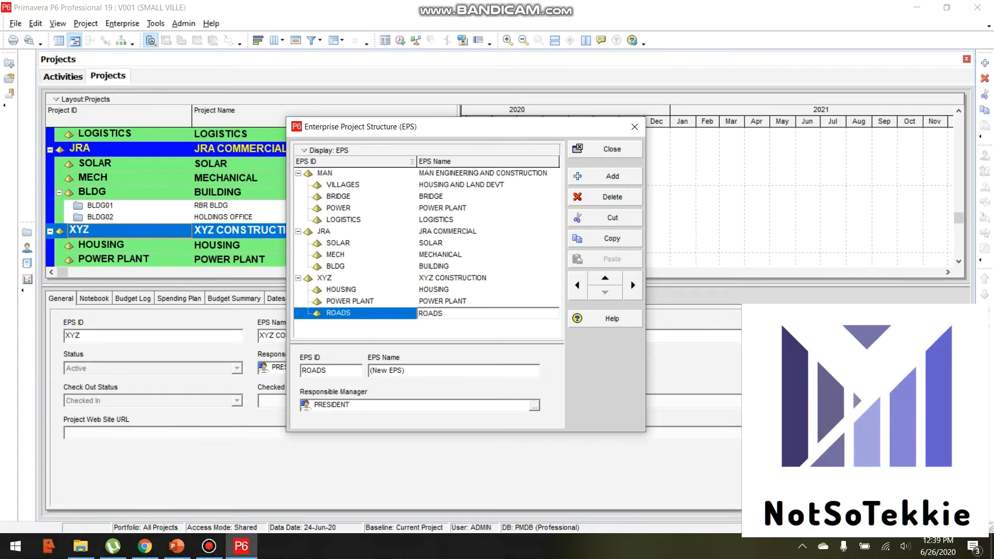
click(329, 278)
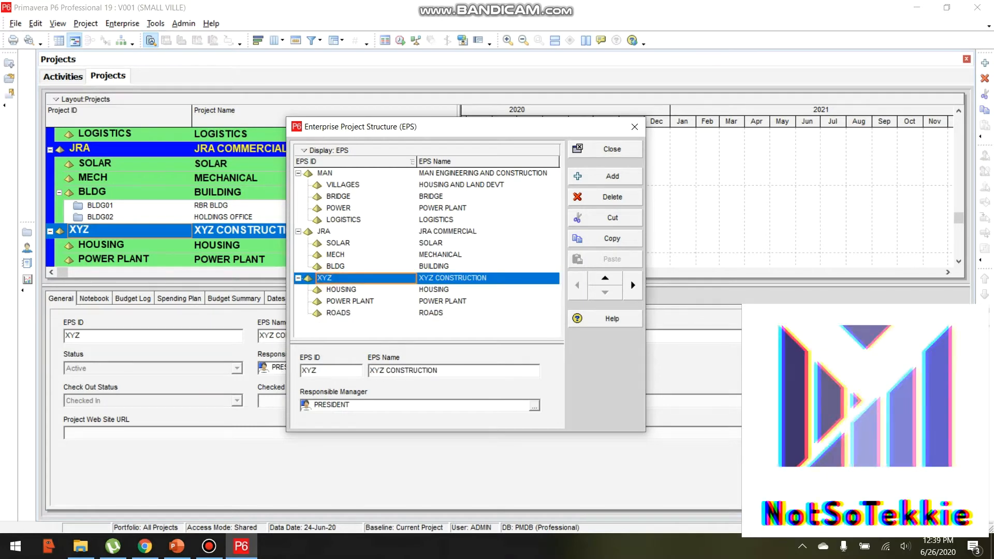
click(323, 162)
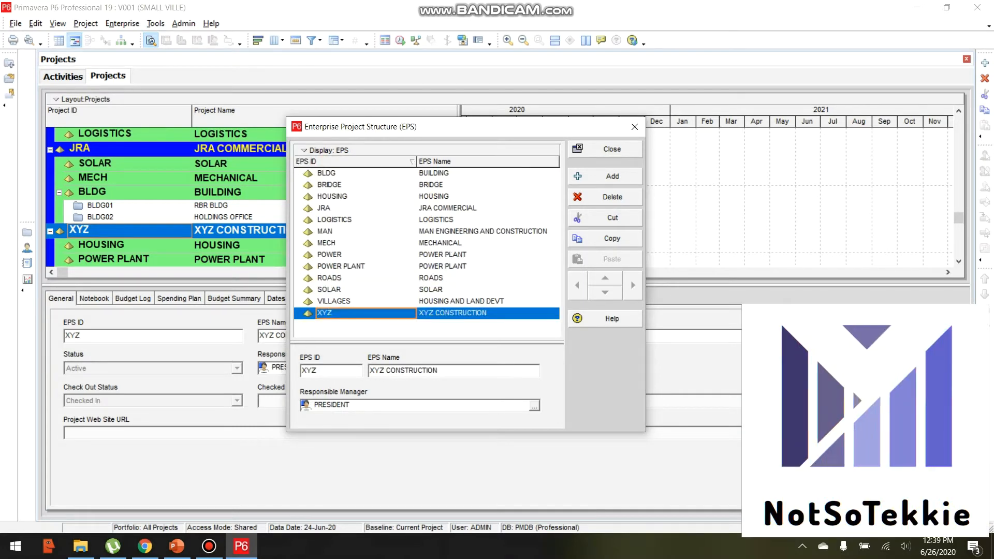
click(350, 162)
click(349, 162)
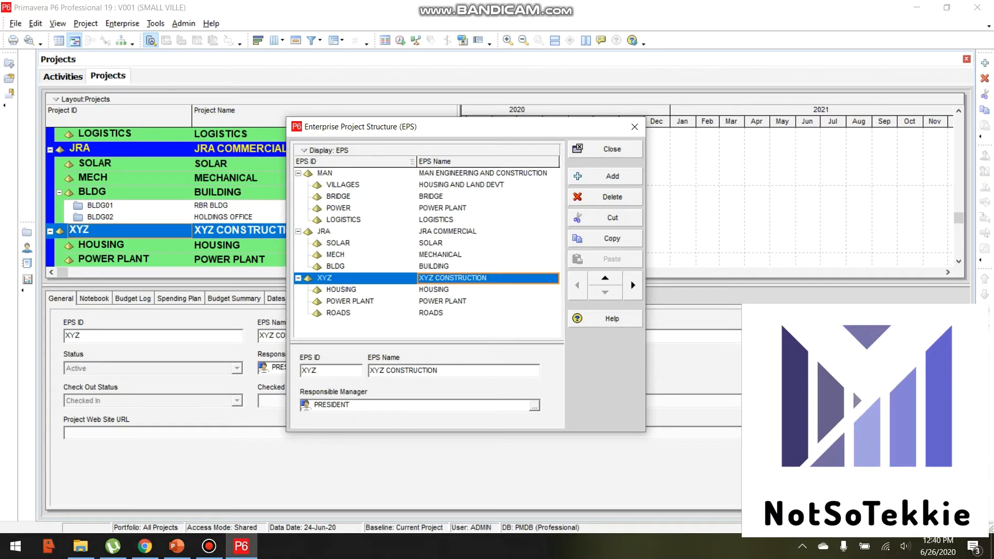
- Collapse the MAN and JRA nodes in the Enterprise Project Structure and close the dialog
click(298, 173)
click(297, 186)
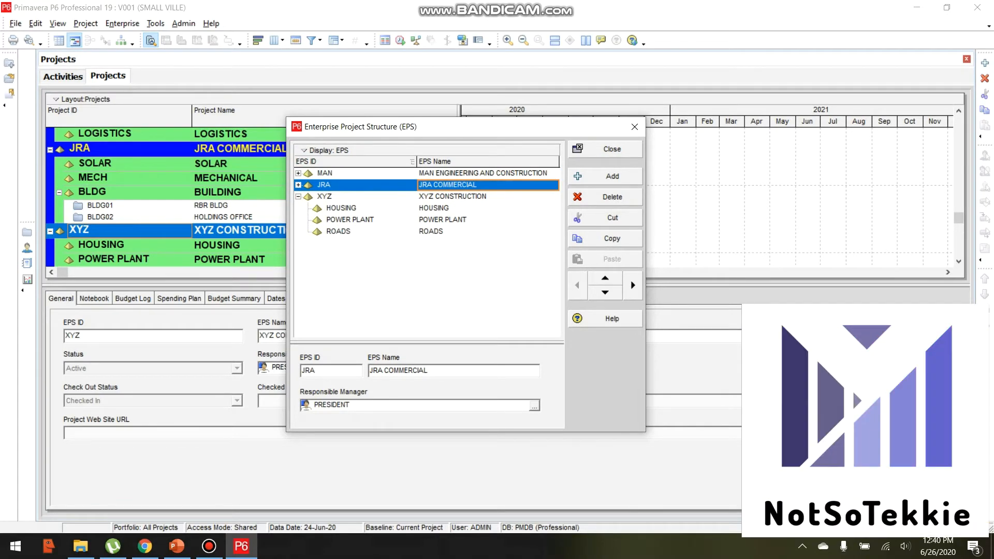
click(602, 151)
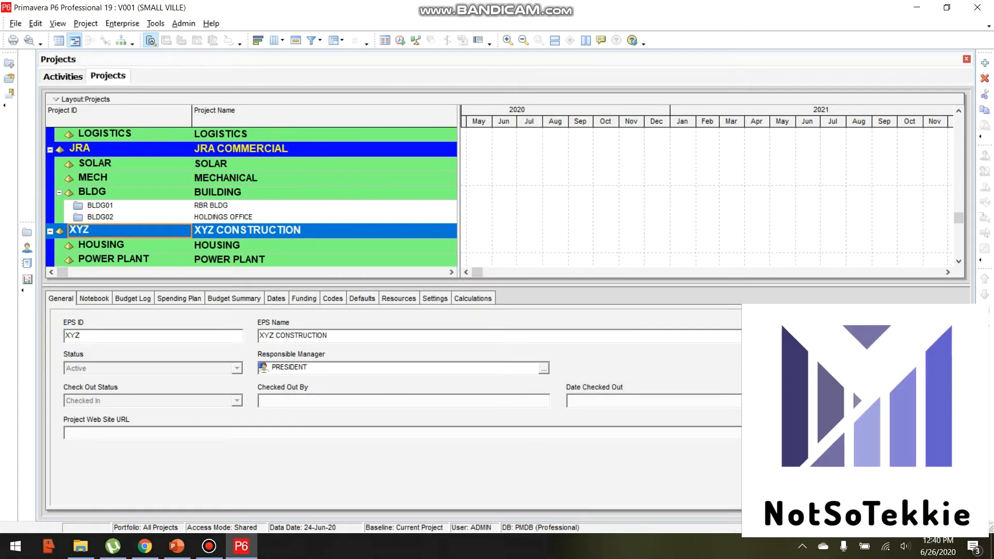
- Collapse the MAN and JRA nodes in the project list so only the XYZ node stays expanded
scroll(251, 197, up, 2)
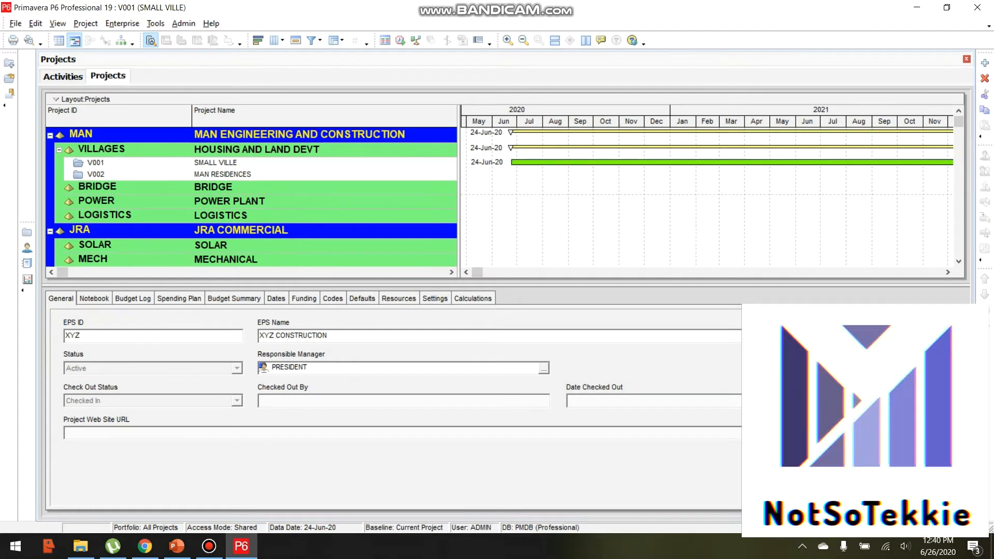
click(49, 135)
click(49, 150)
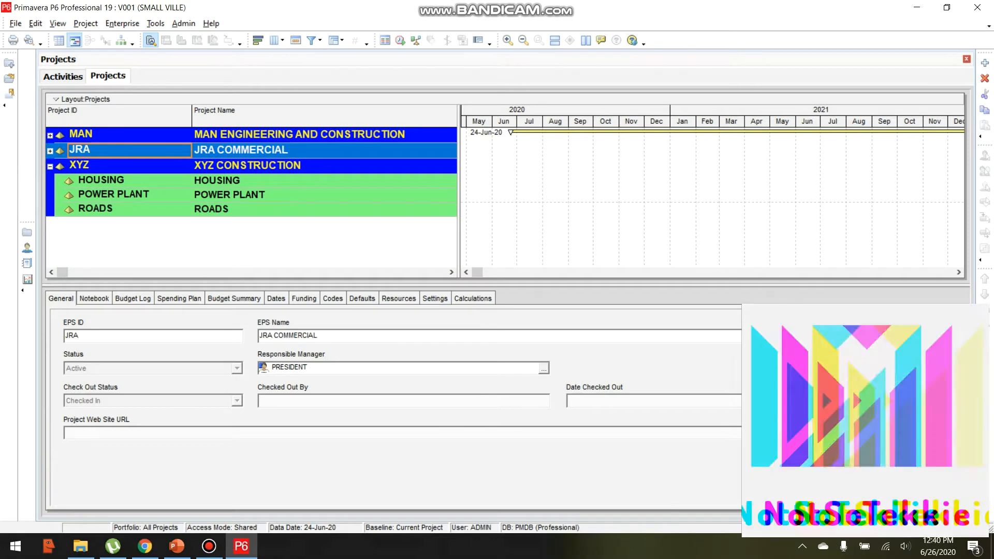
- Start creating a new project under the HOUSING element of XYZ, keeping HOUSING as its EPS level
click(110, 179)
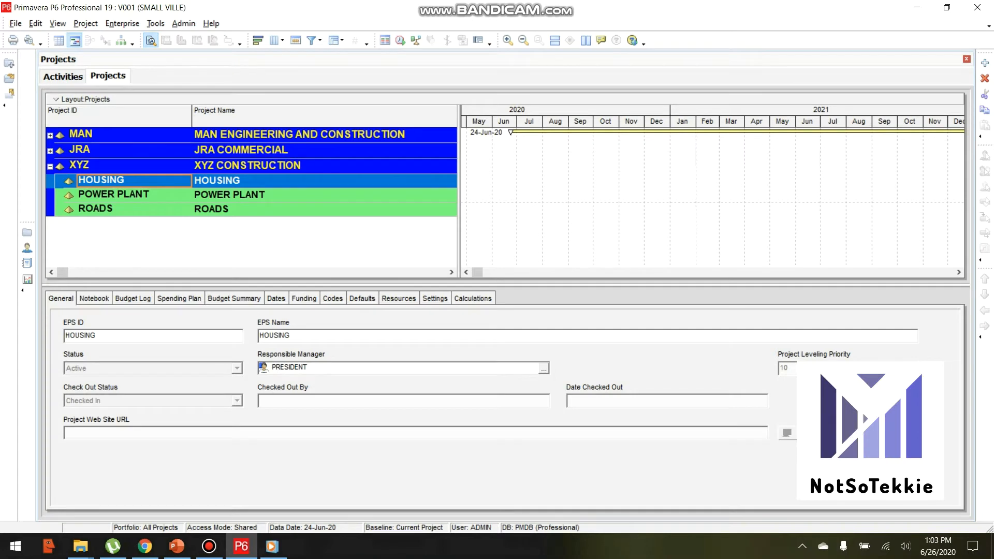
right_click(129, 180)
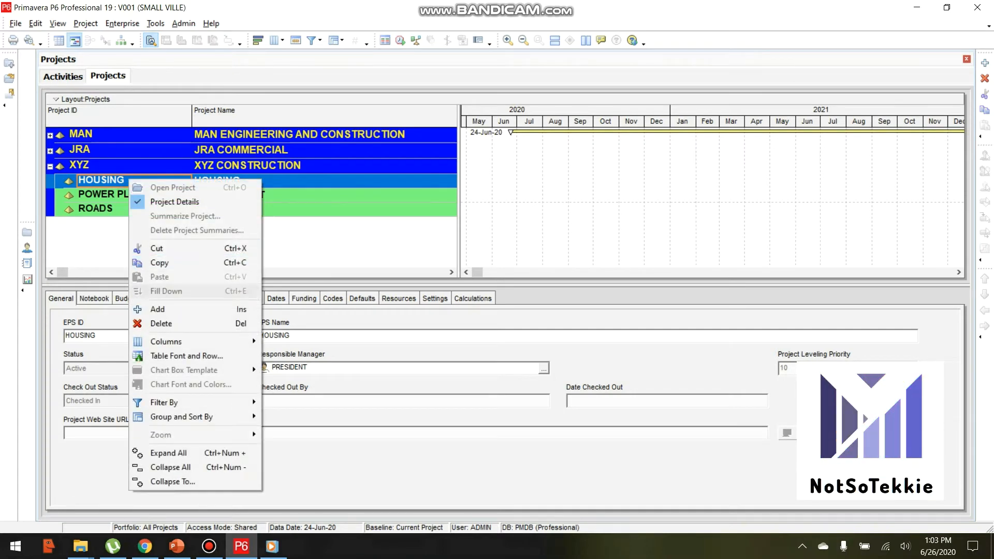
click(158, 309)
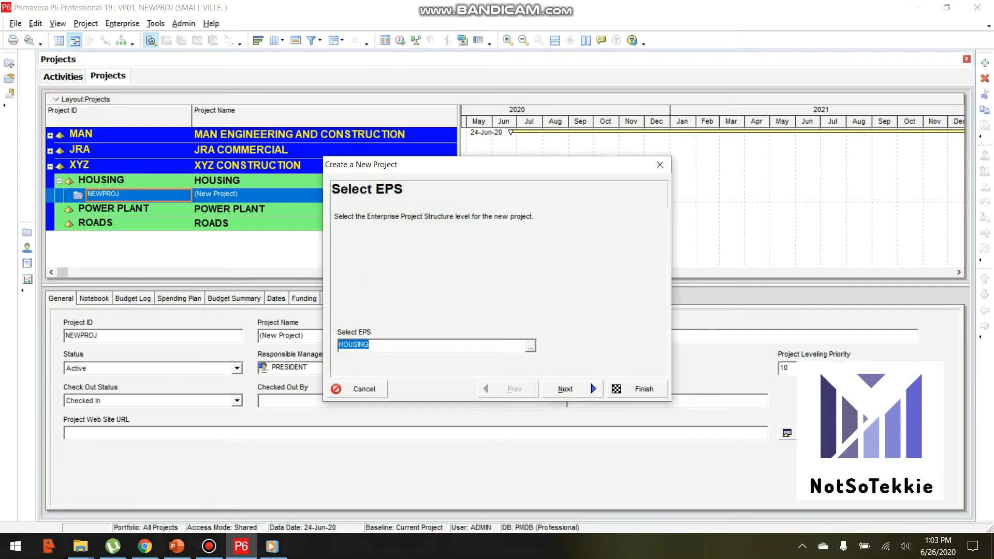
drag(469, 166, 578, 178)
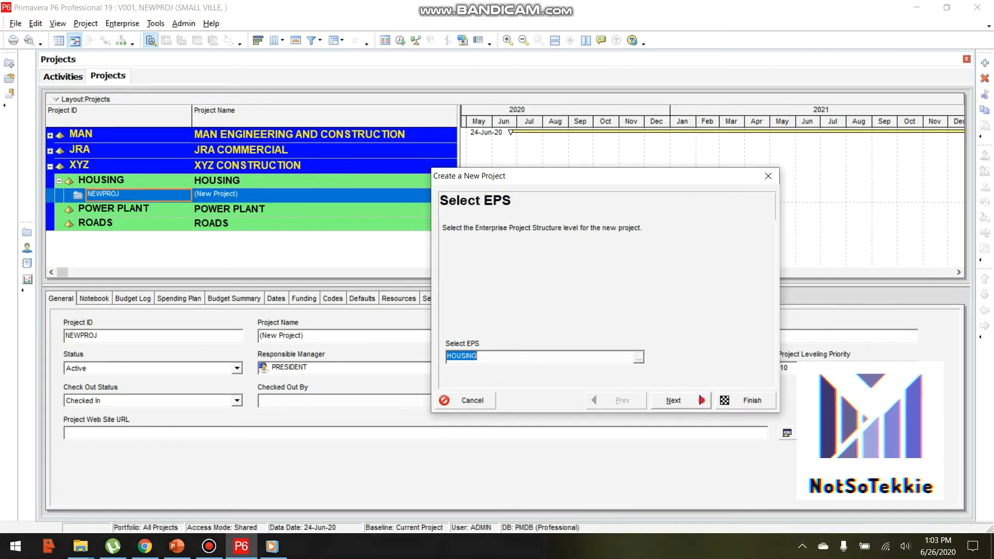
click(673, 400)
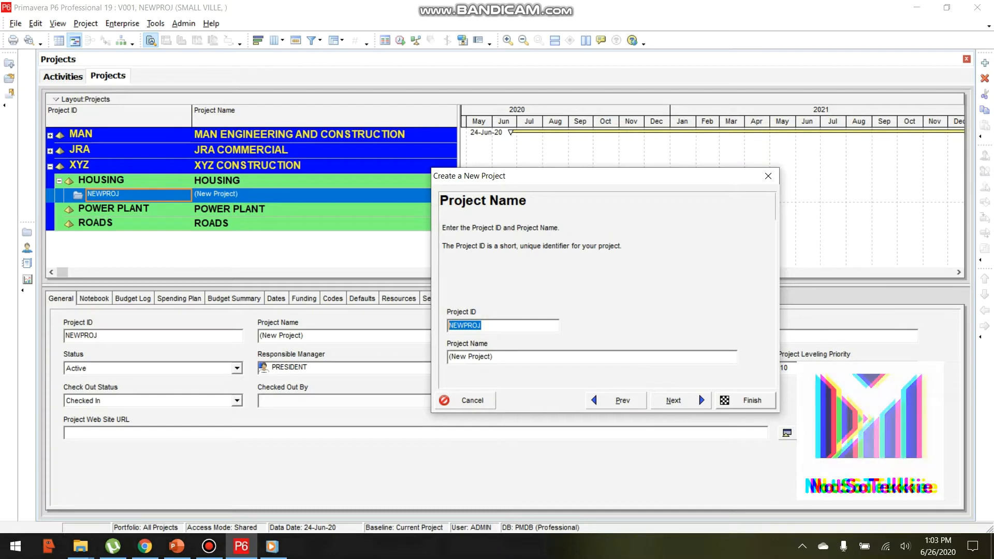
- Set the new project's ID to H001 and its name to H RESIDENCES, and continue to the project dates
text(h)
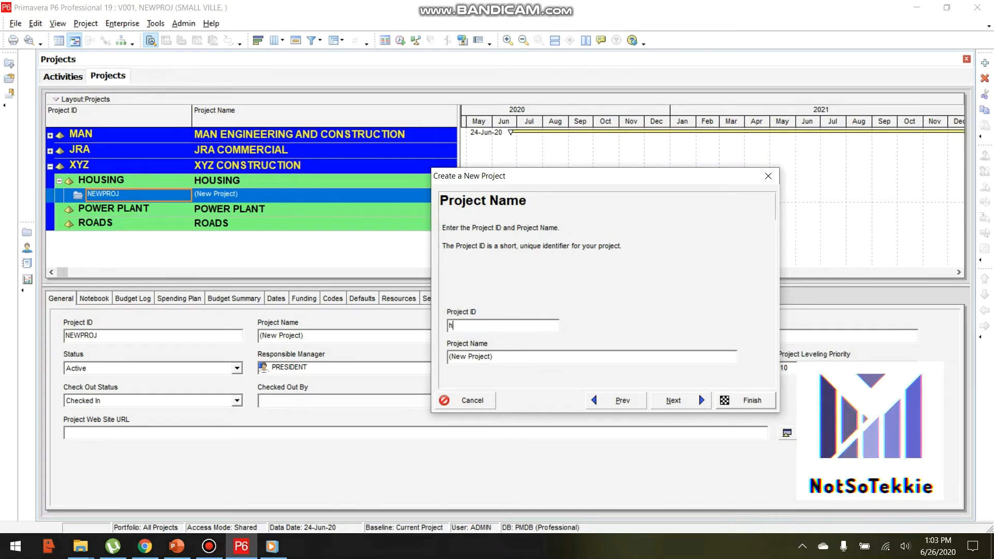
key(BackSpace)
key(Caps_Lock)
text(HOO)
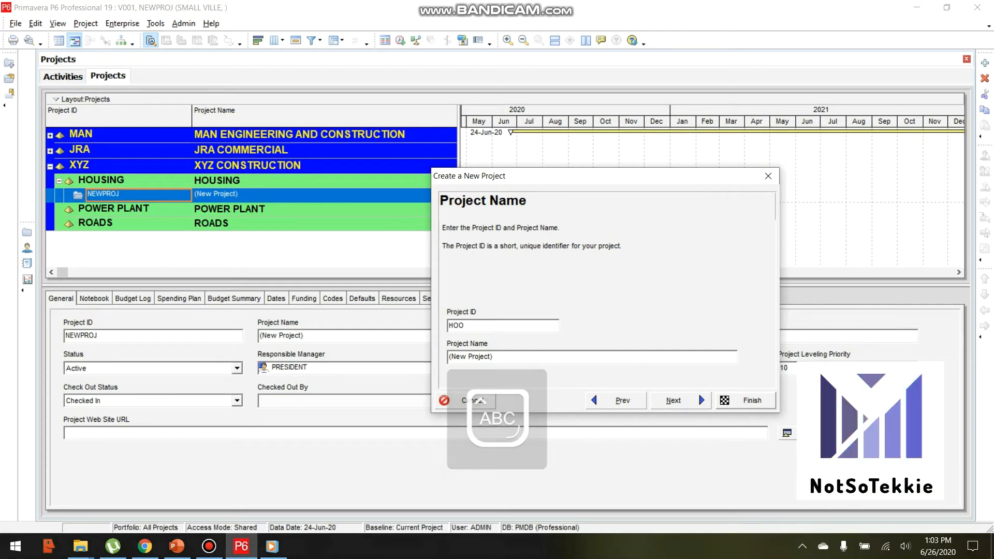
key(BackSpace)
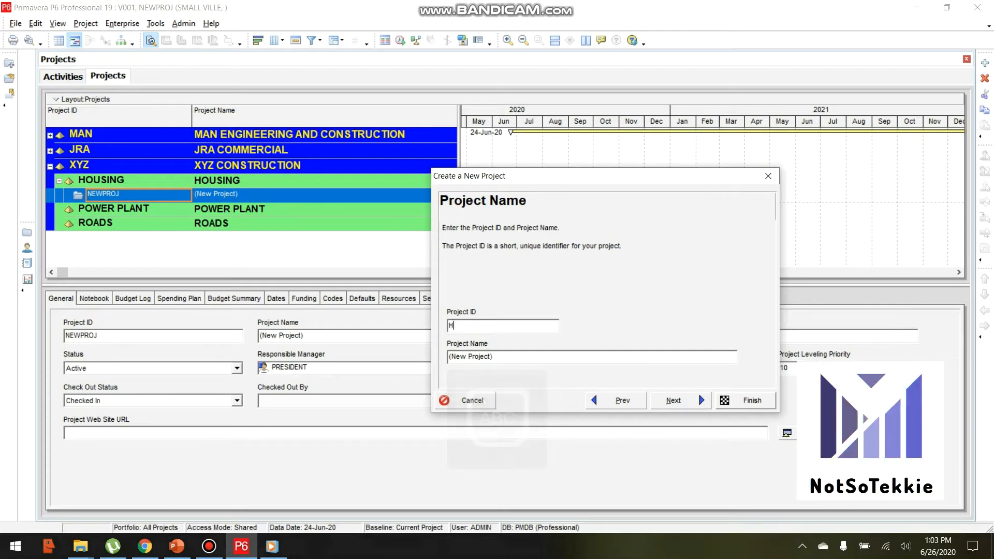
text(001)
click(524, 357)
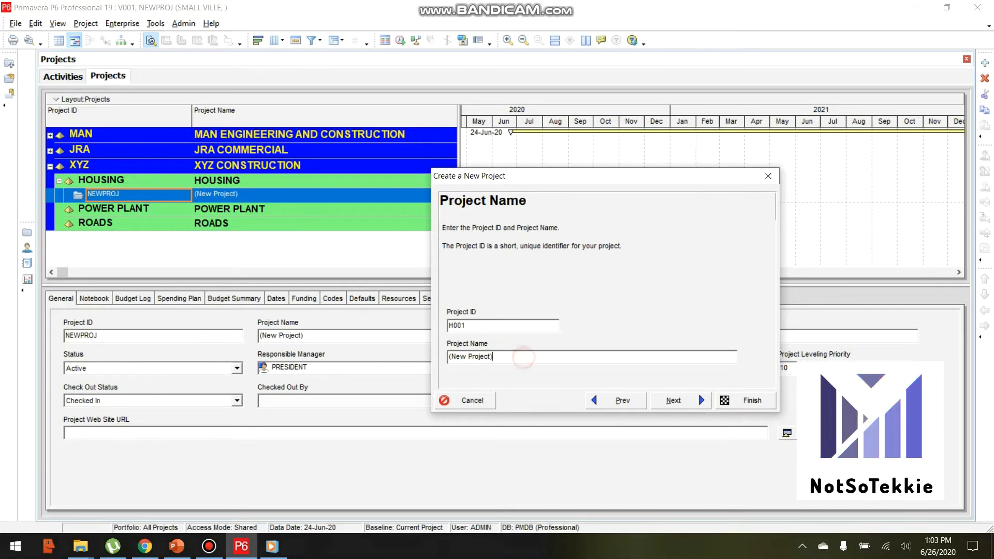
text(H RESIDENCES)
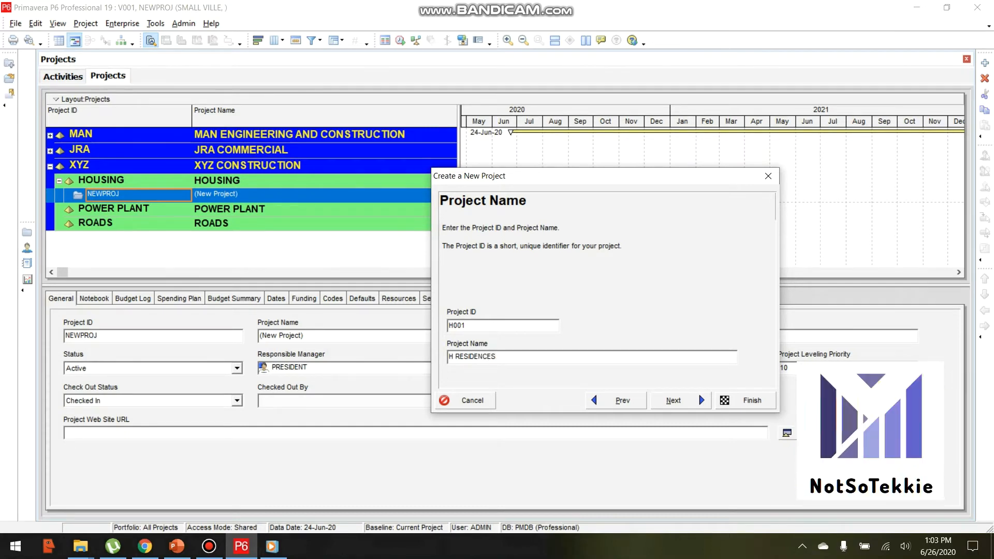
click(688, 400)
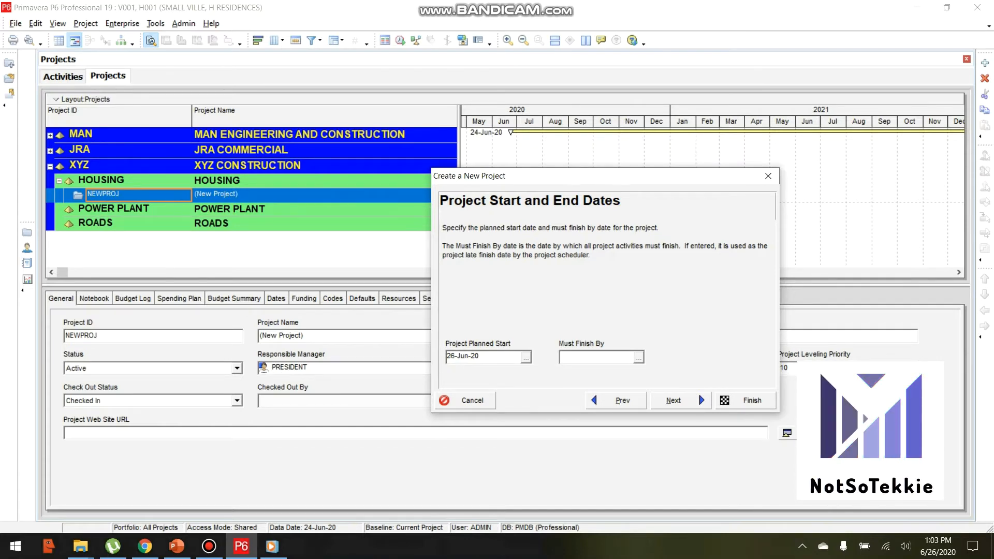
- Finish creating project H001 with planned start 26-Jun-20, no must-finish date, PRESIDENT as responsible manager and the Price / Unit rate type
click(495, 357)
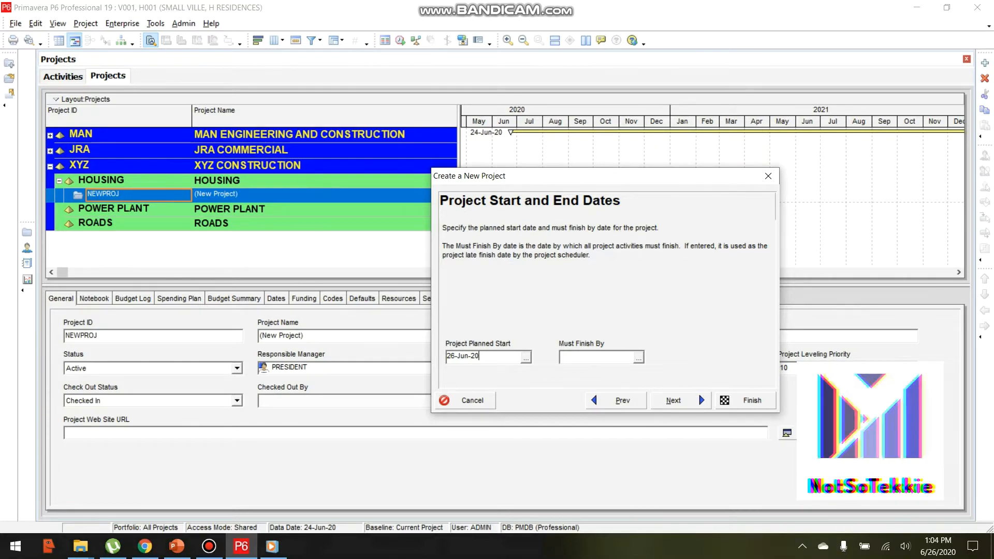
click(638, 358)
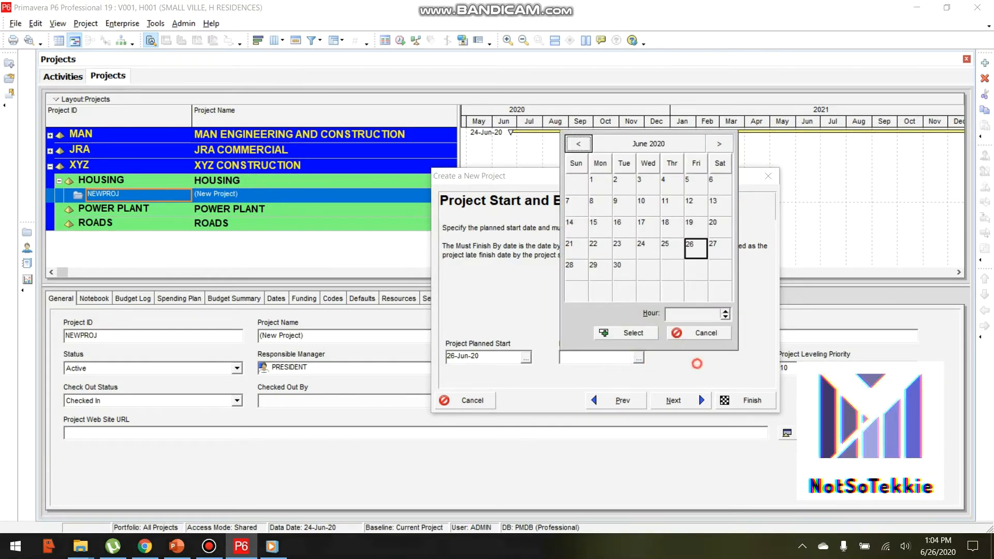
click(705, 333)
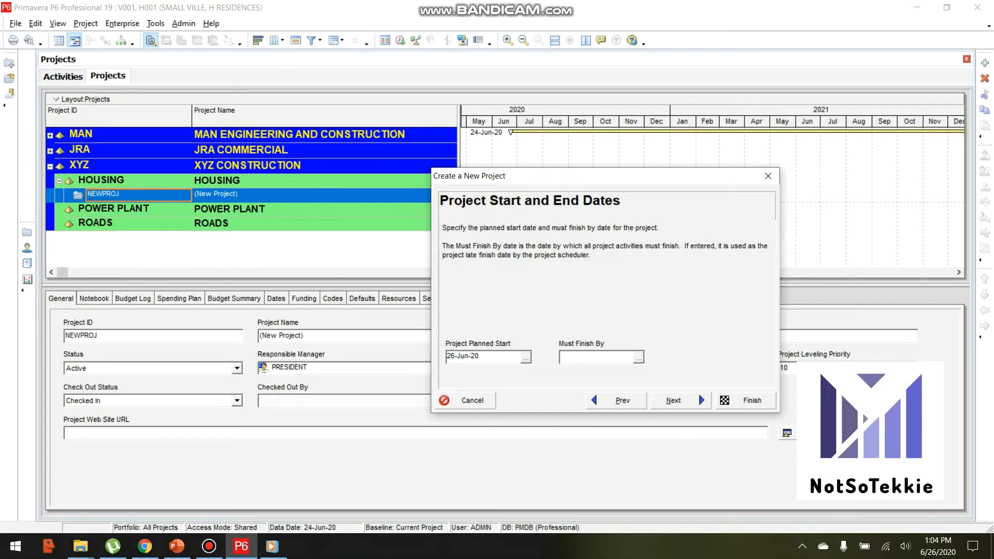
click(678, 400)
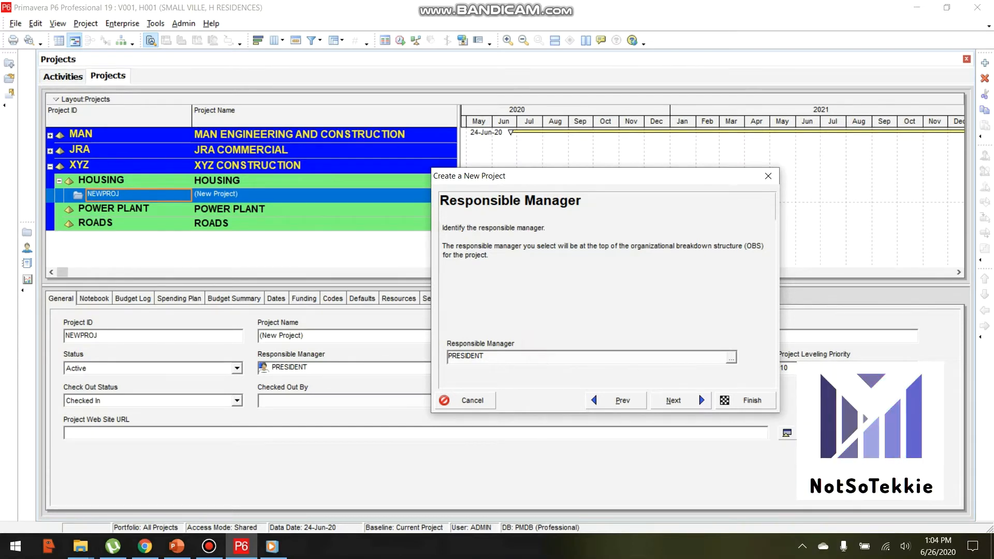
click(682, 401)
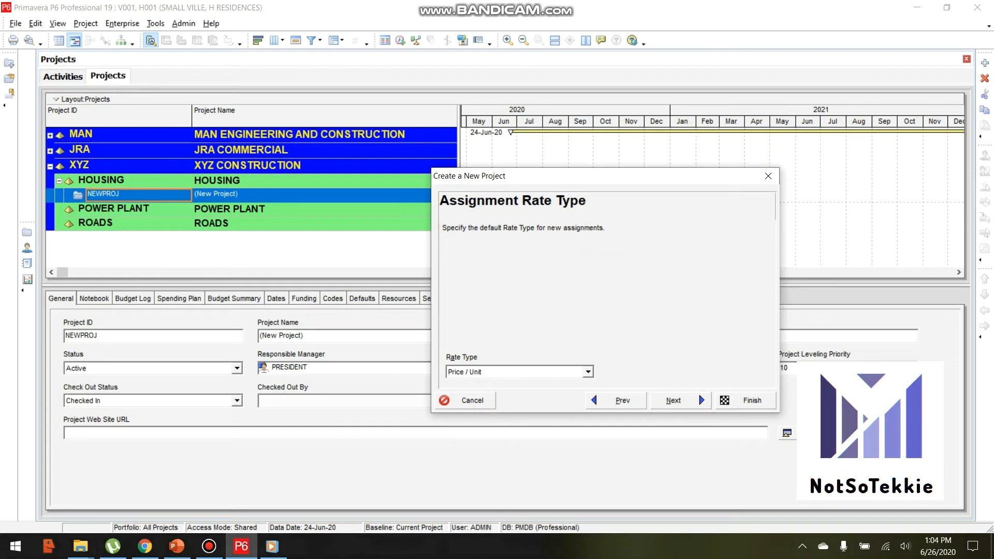
click(693, 401)
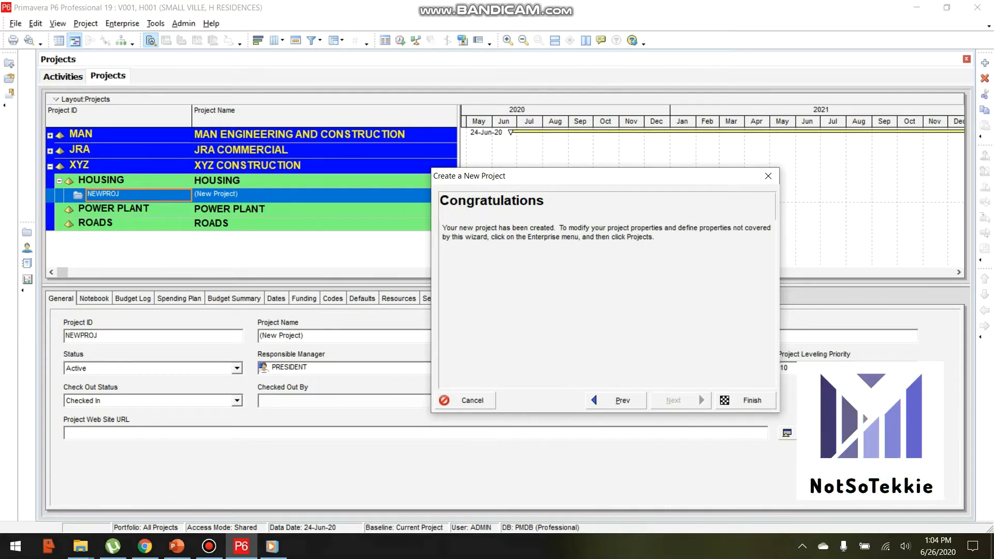
click(745, 400)
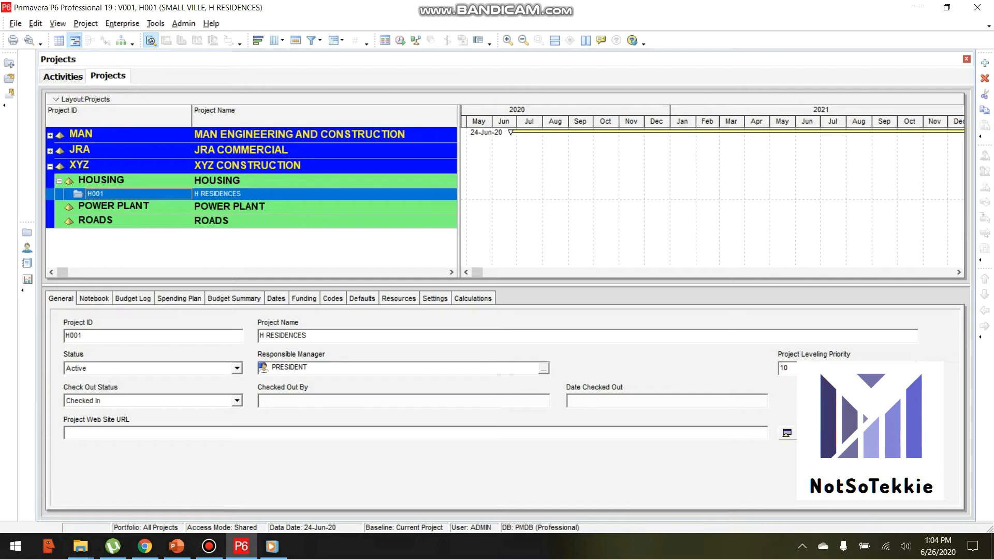
- Start creating a second project under the HOUSING element of XYZ, keeping HOUSING as its EPS level
click(111, 180)
right_click(111, 180)
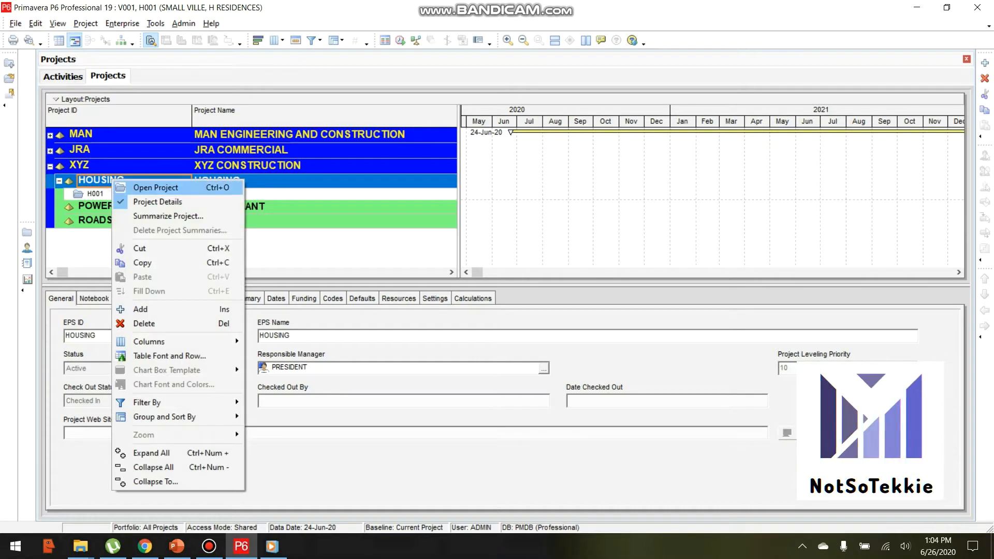
click(85, 194)
click(96, 180)
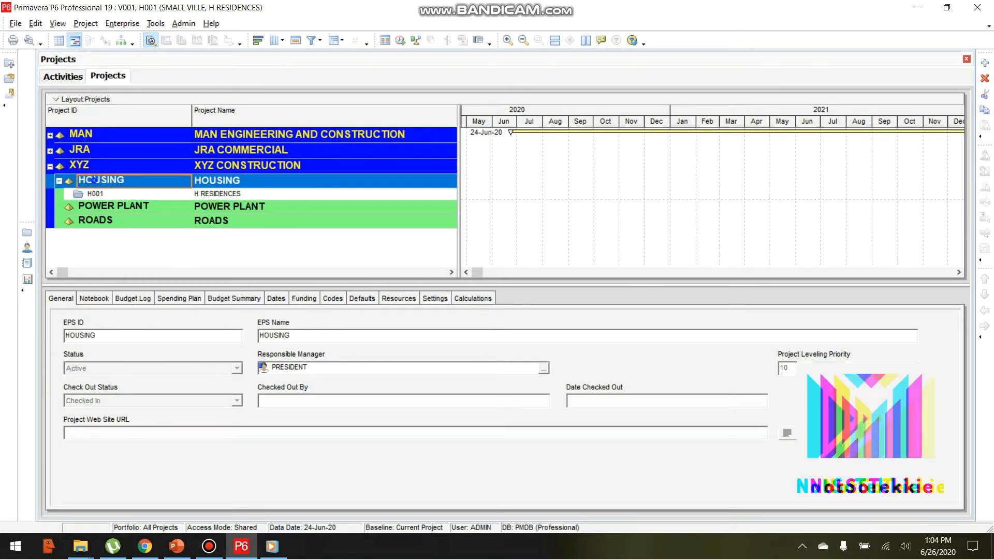
right_click(95, 181)
click(123, 311)
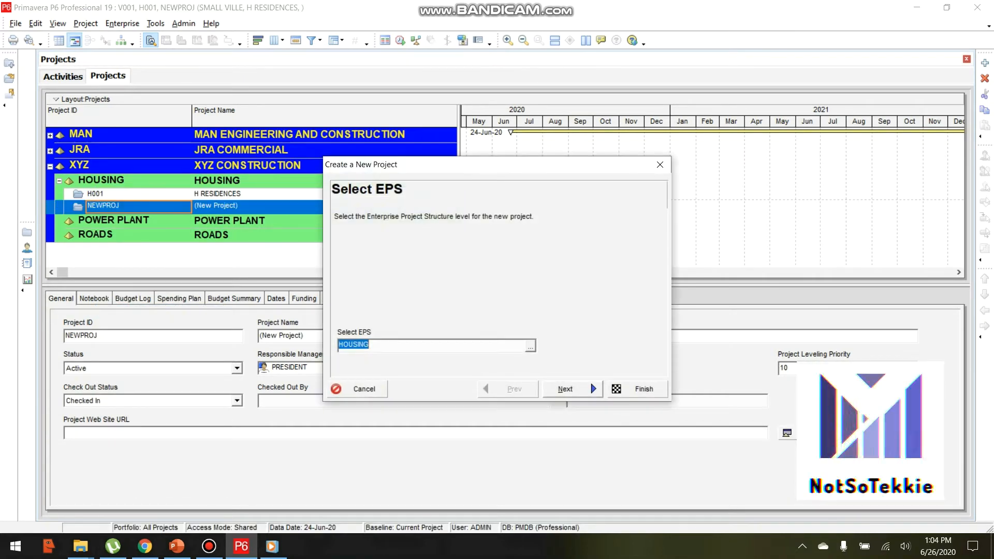
key(Return)
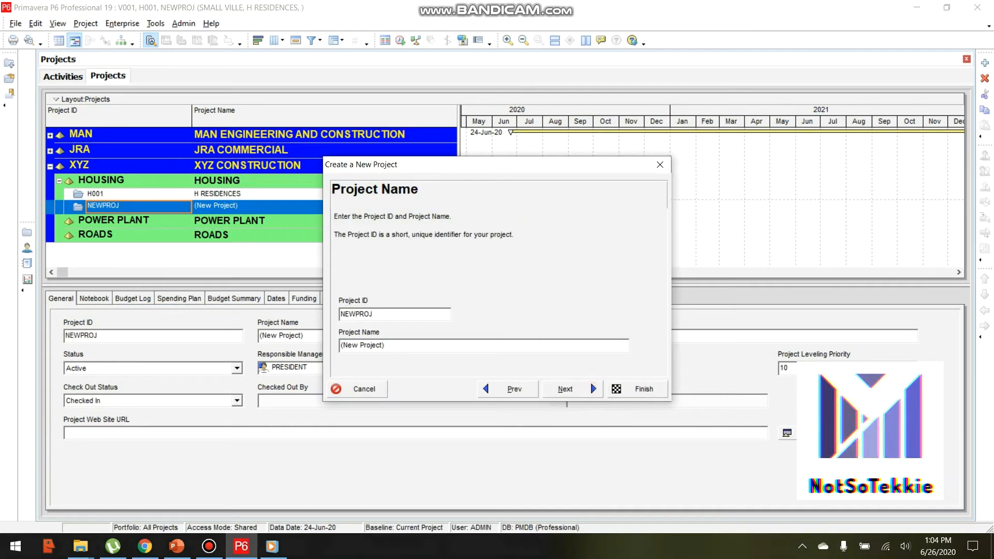
- Set the new project's ID to H002 and its name to G VILLAGES, and continue to the project dates
double_click(400, 314)
text(H002)
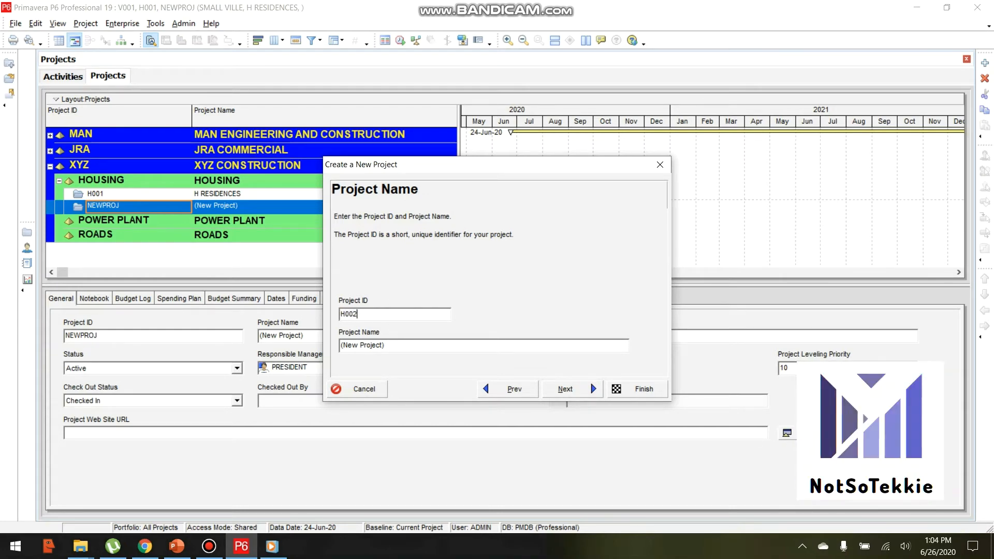
double_click(408, 345)
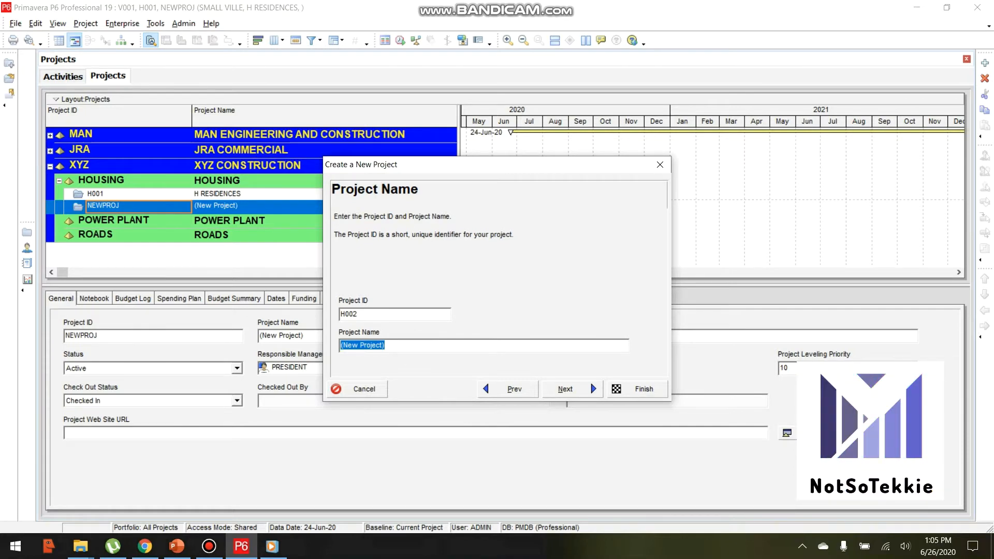
text(G VILLAGES)
click(566, 389)
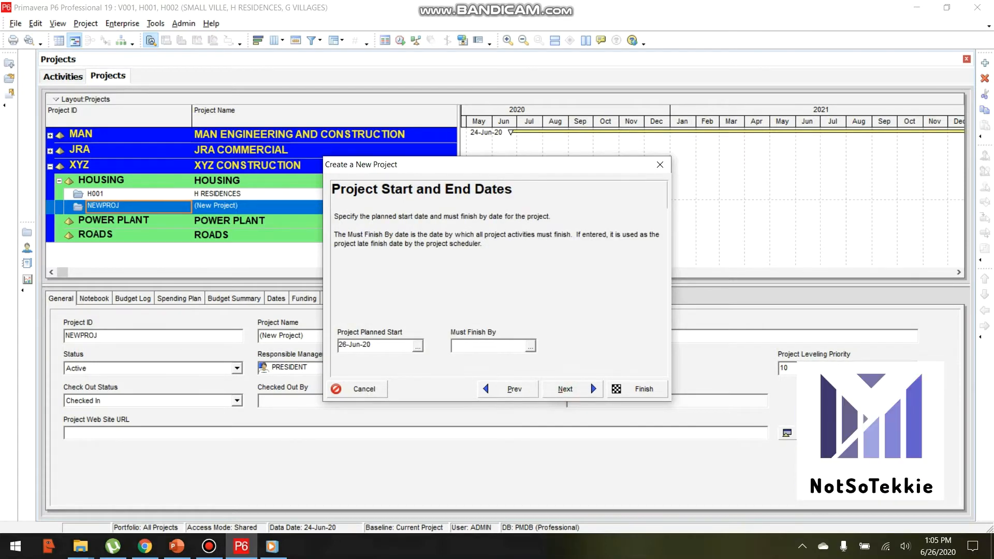
- Finish creating project H002, keeping the 26-Jun-20 planned start, PRESIDENT as responsible manager and the default rate type
click(376, 346)
click(565, 389)
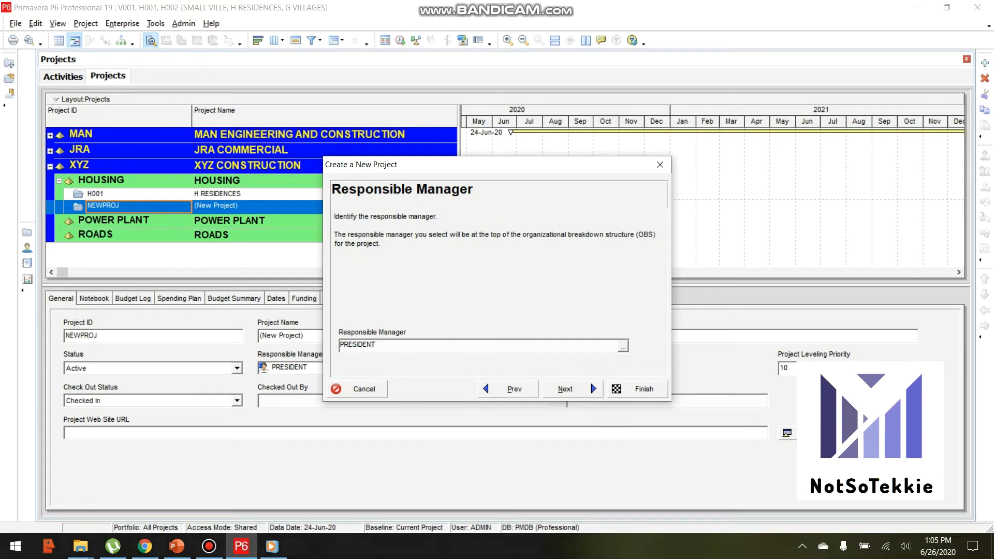
click(565, 389)
click(575, 389)
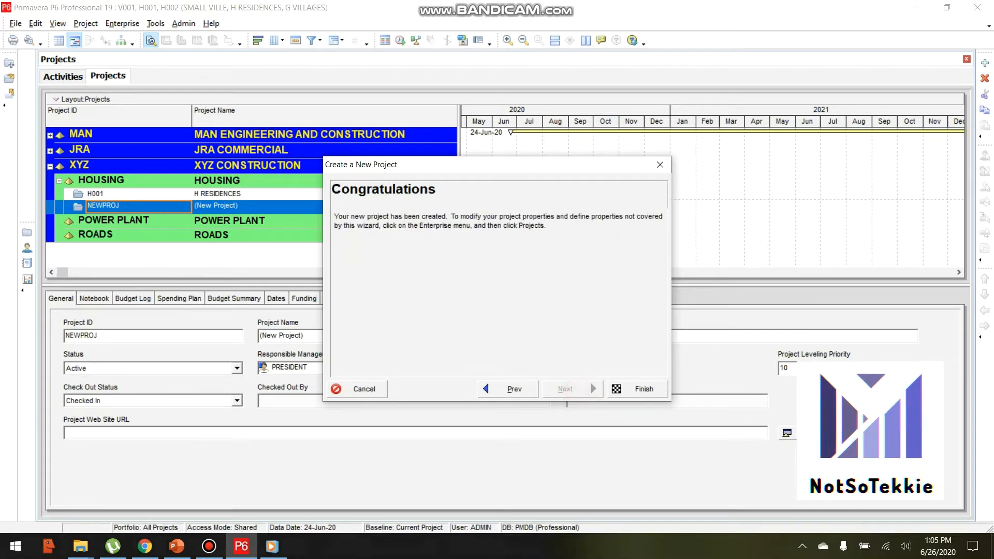
click(638, 389)
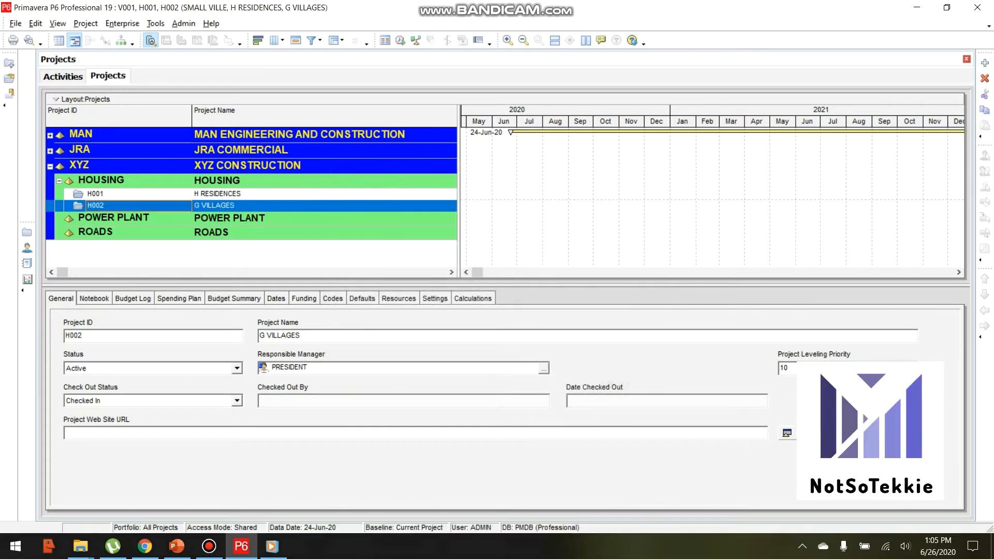
- Start creating a third project under HOUSING, keep HOUSING as its EPS level, and continue to the project name
click(92, 191)
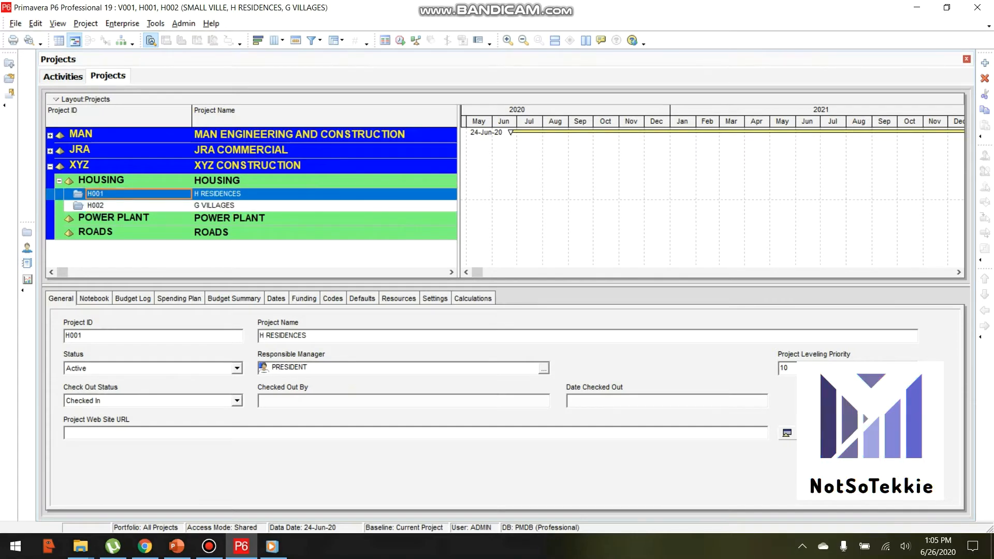
click(101, 180)
right_click(101, 180)
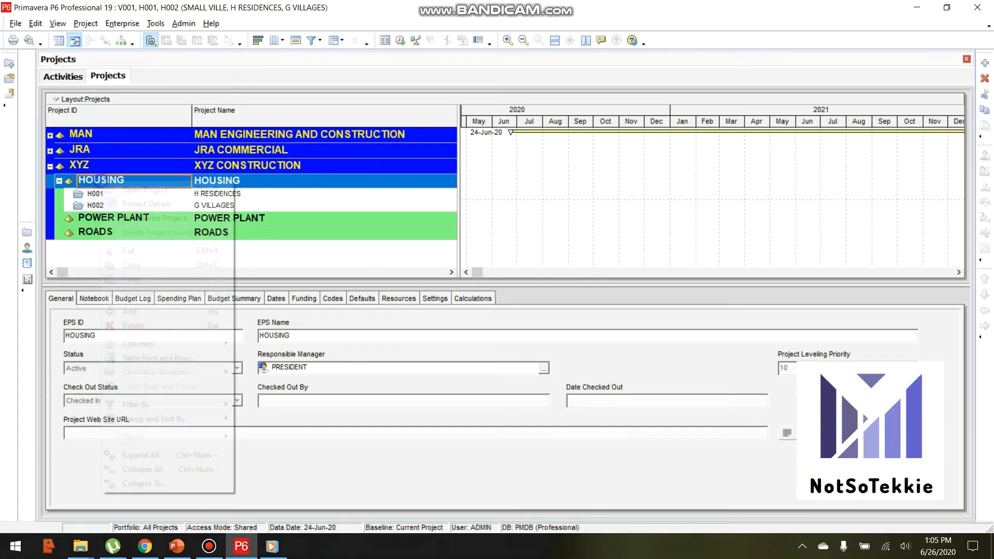
click(130, 311)
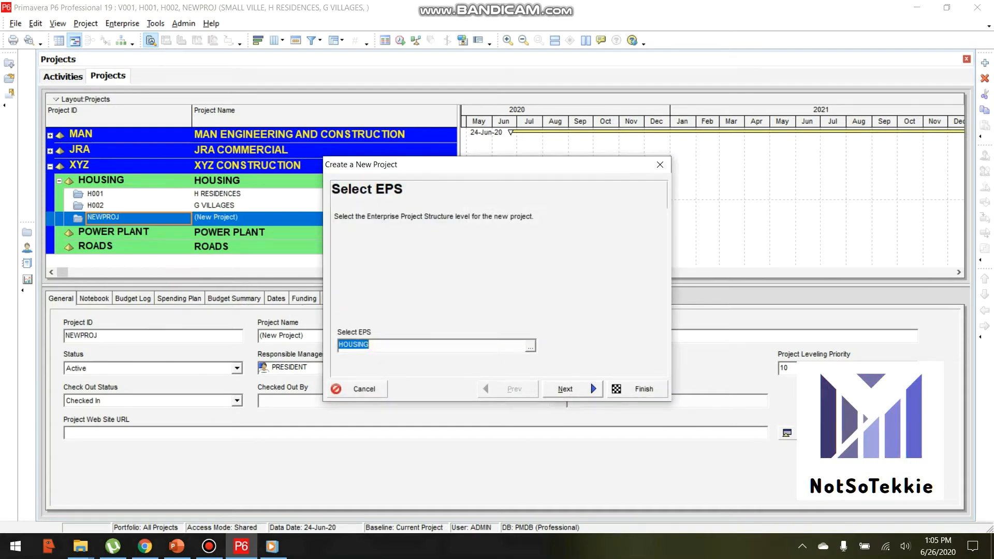
click(566, 389)
- Set the new project's ID to H003 and its name to M LOW RISE BUILDINGS, and continue to the project dates
double_click(383, 314)
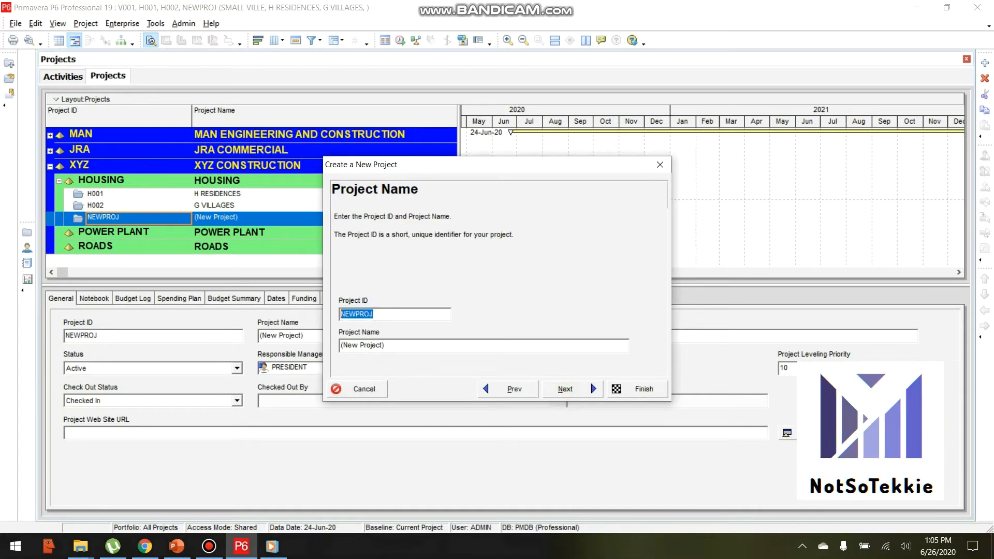
text(H003)
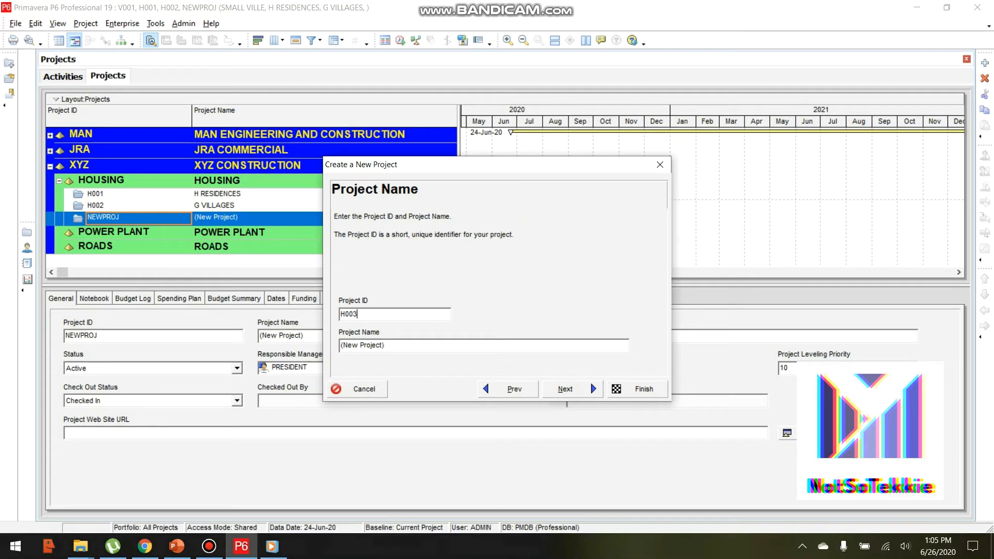
double_click(432, 345)
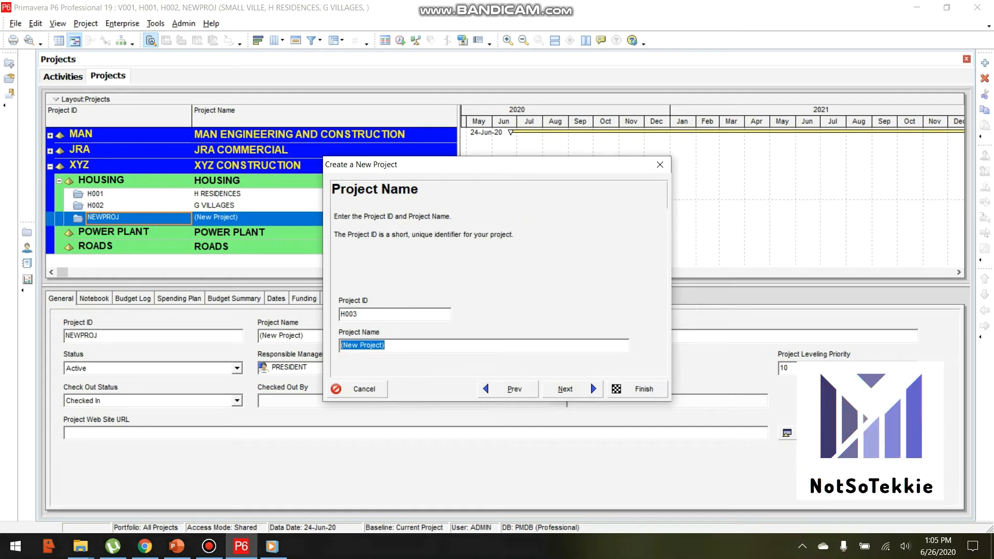
text(M )
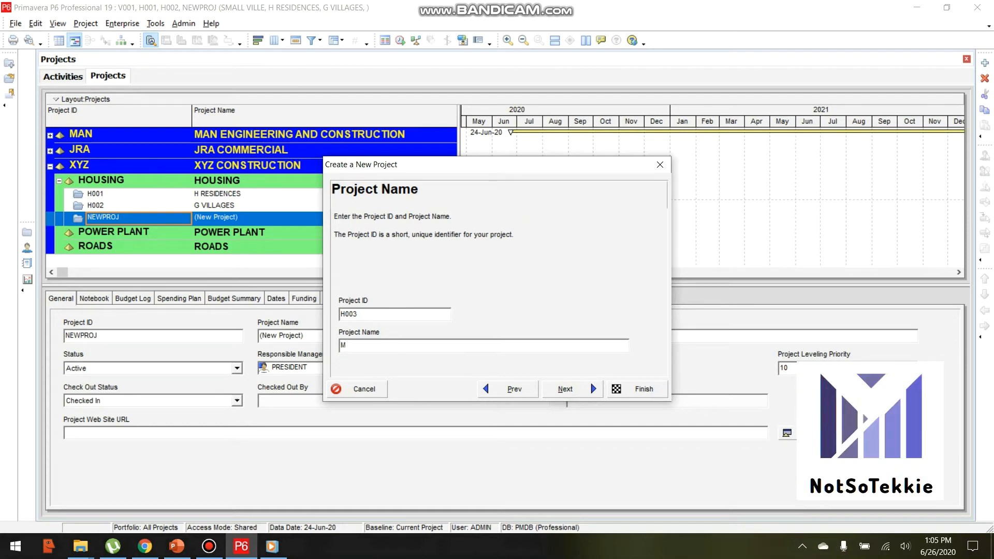
text(LOW RISE N)
key(BackSpace)
text(BUILDINGS)
click(565, 389)
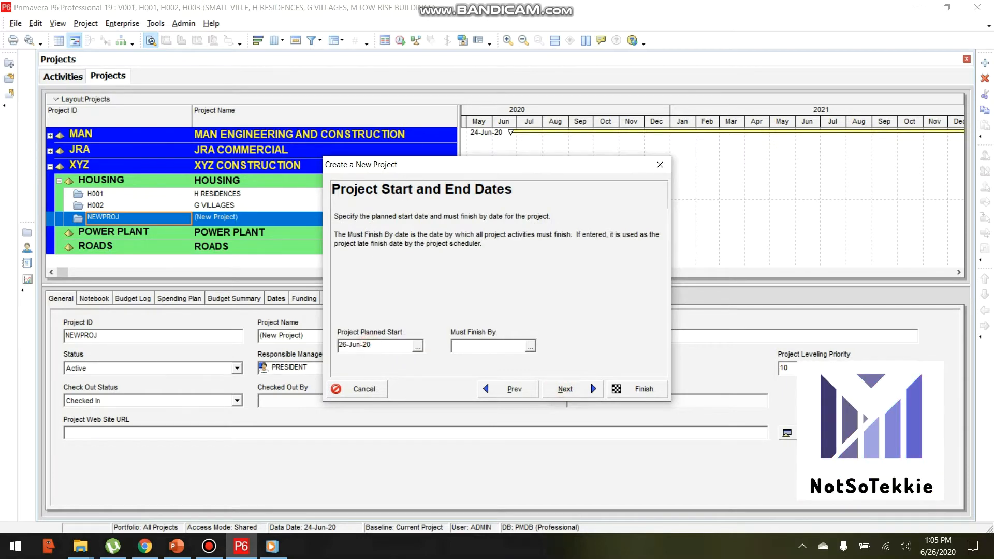
- Finish creating project H003 with the default planned start, PRESIDENT as responsible manager and the default rate type
click(564, 389)
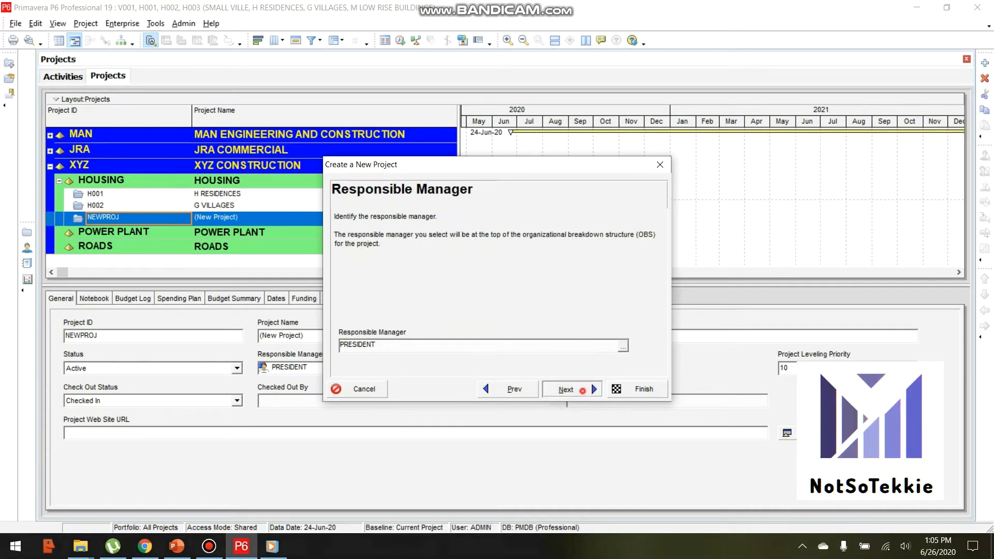
click(564, 389)
click(564, 389)
click(642, 389)
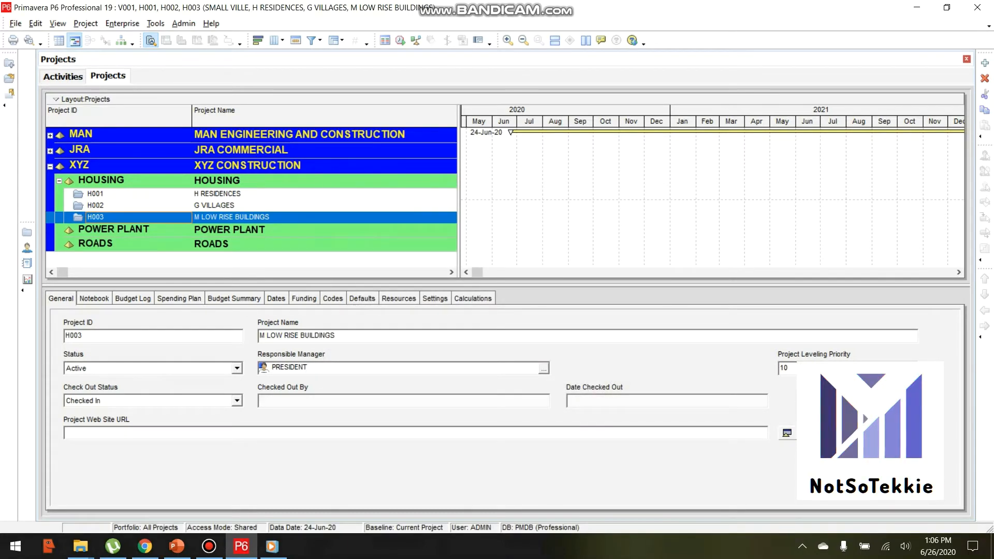
- Select the H001 H RESIDENCES project under HOUSING in the project list
click(95, 193)
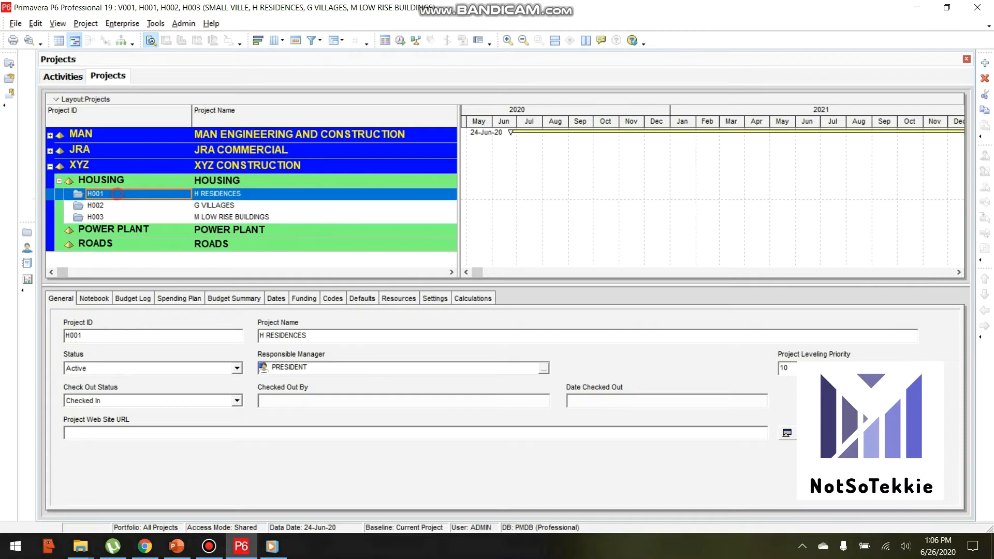
click(96, 205)
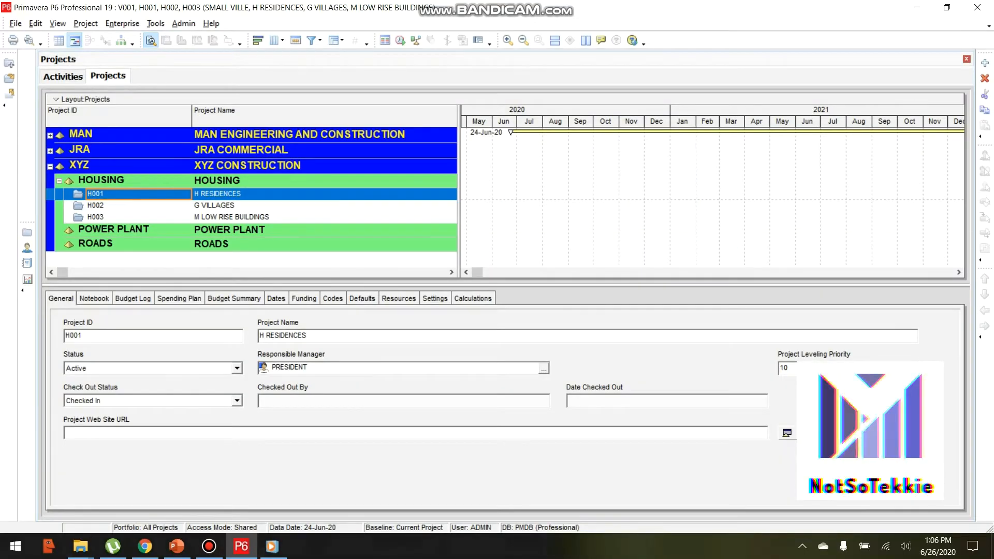
click(106, 179)
click(111, 194)
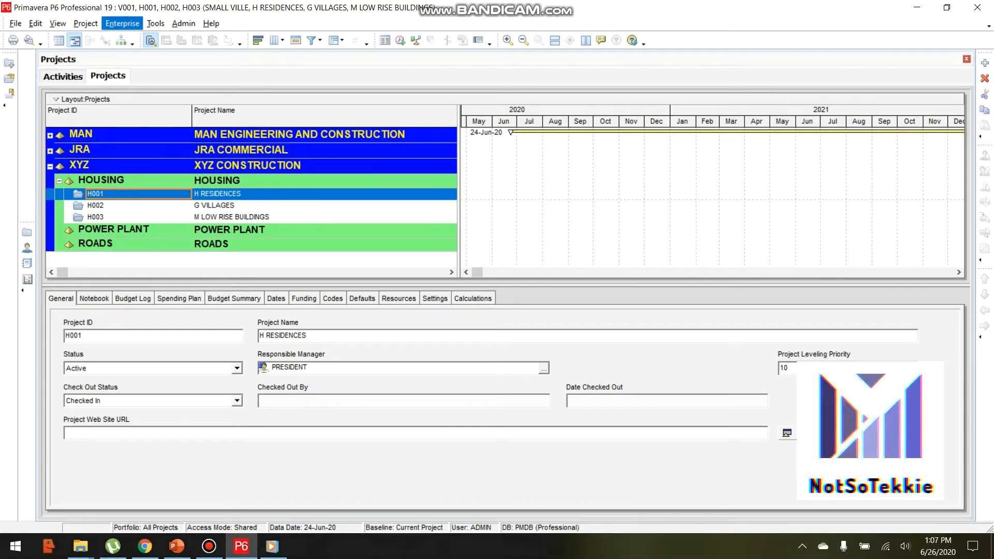
- Open the enterprise calendars, move the dialog aside, and select project H001 H RESIDENCES among the project calendars
click(122, 23)
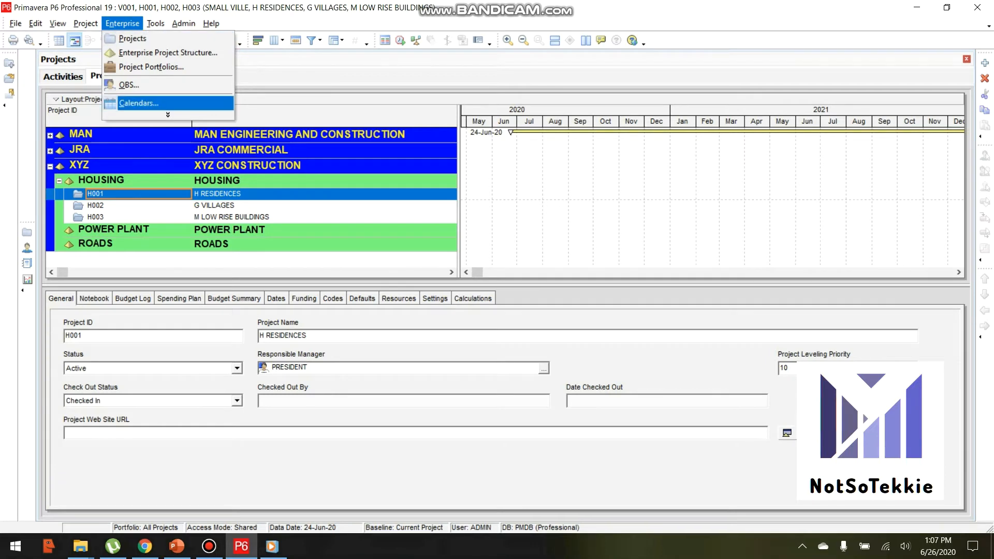
click(169, 103)
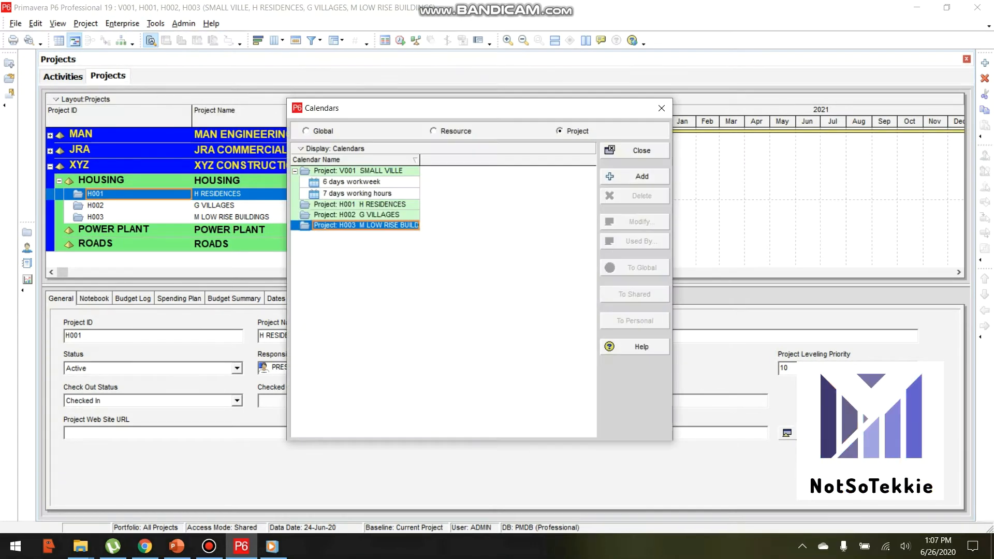
drag(499, 108, 578, 141)
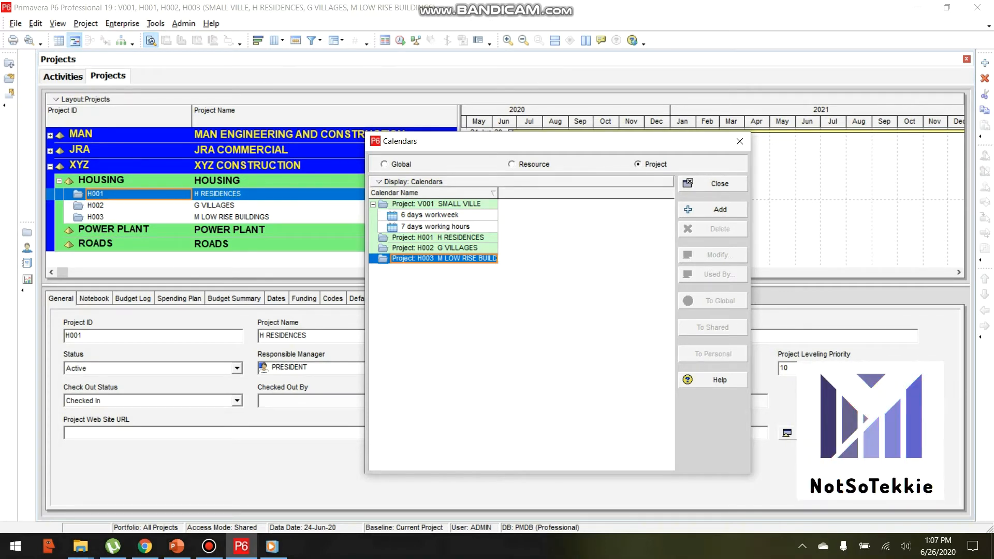
click(438, 238)
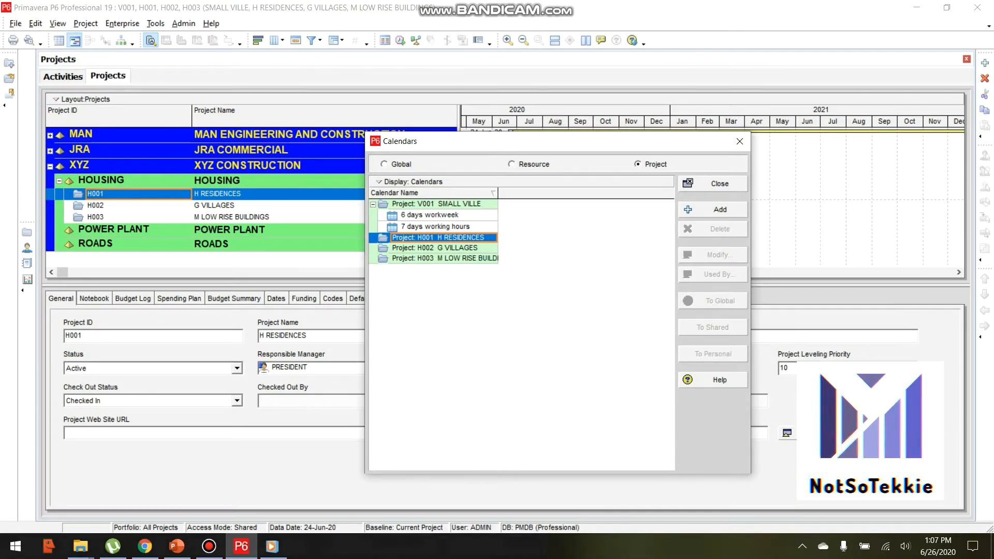
click(641, 165)
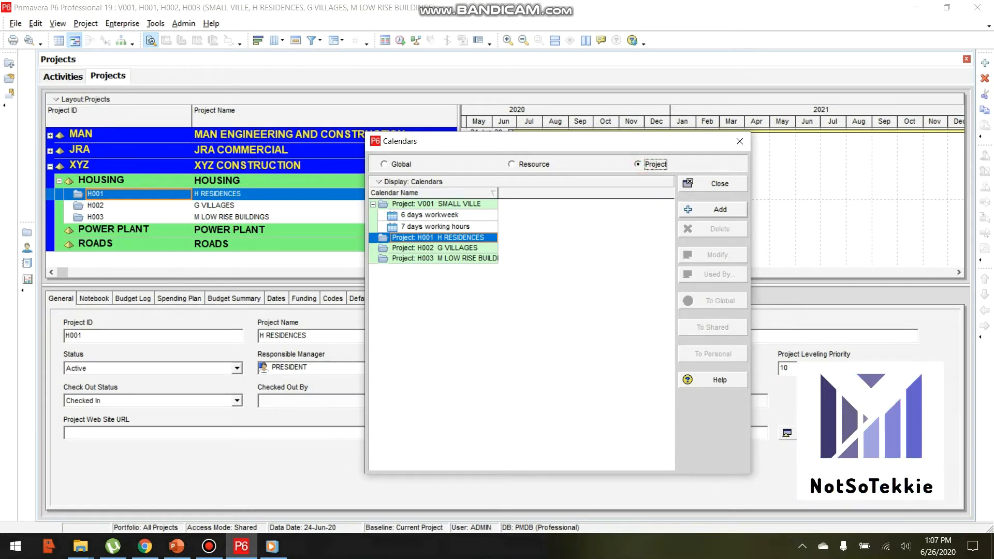
- Add a new calendar to project H001 H RESIDENCES, copied from the global 7-Day Workweek calendar
click(720, 209)
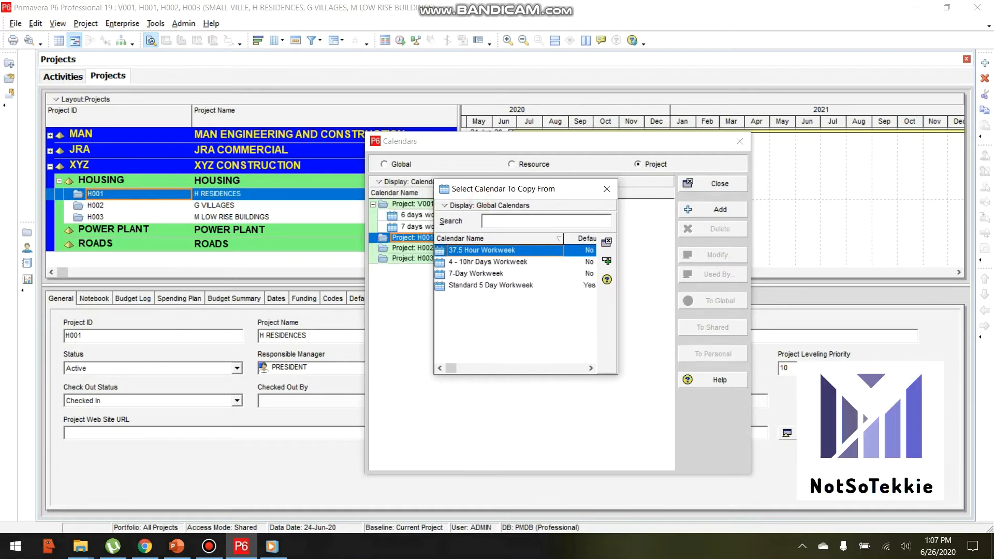
click(497, 286)
click(495, 261)
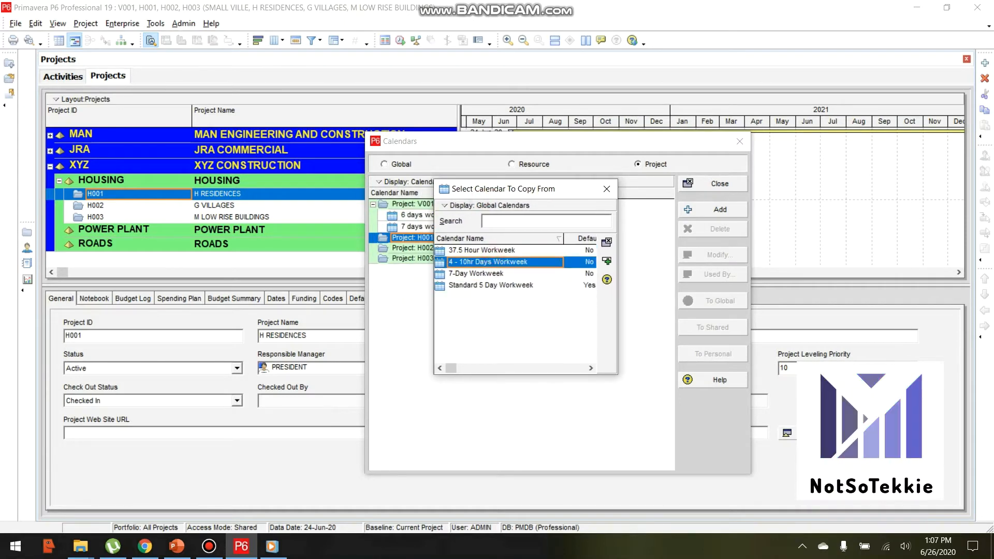
click(489, 273)
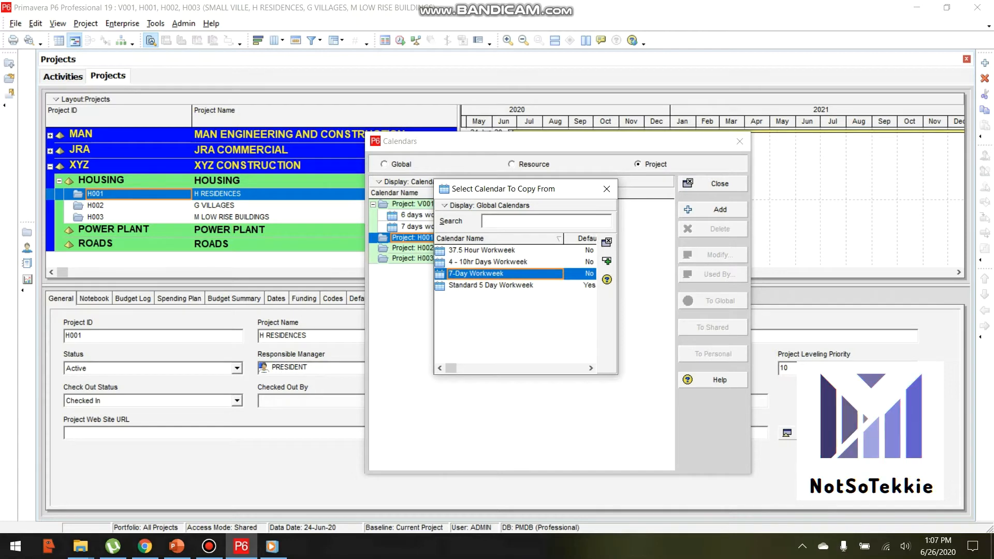
drag(565, 187, 601, 180)
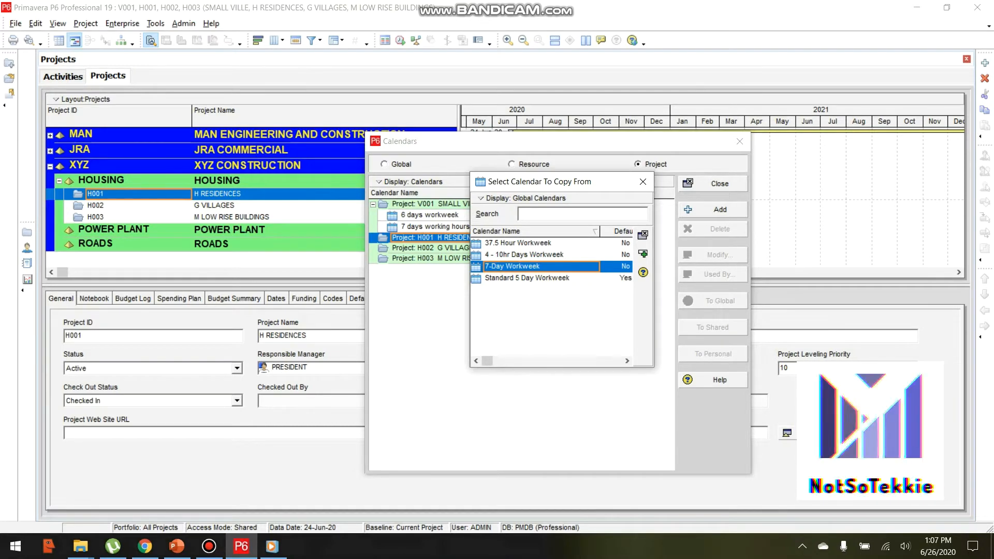
click(643, 253)
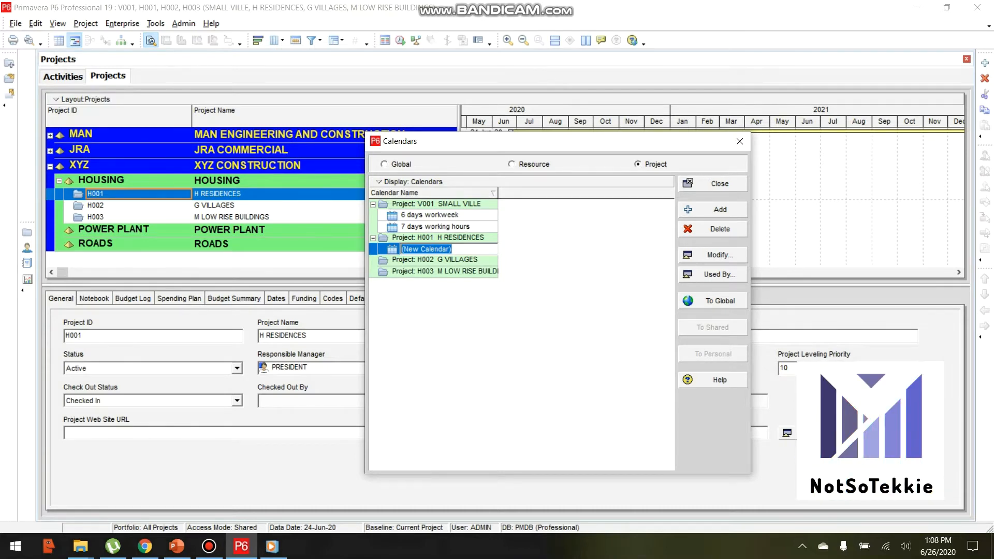
- Name the new H001 project calendar "6 days workweek"
text(6 DAY)
key(BackSpace)
key(BackSpace)
key(BackSpace)
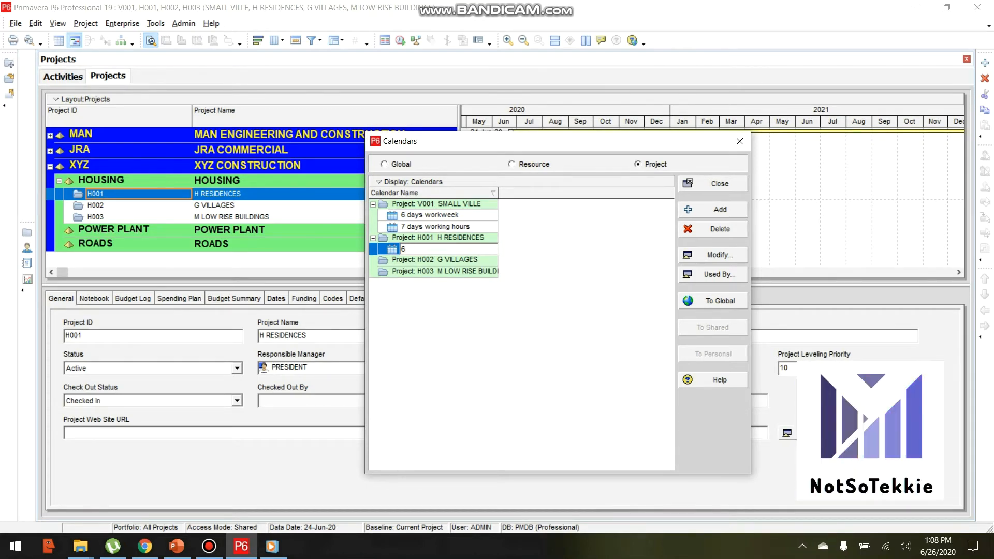
text(days)
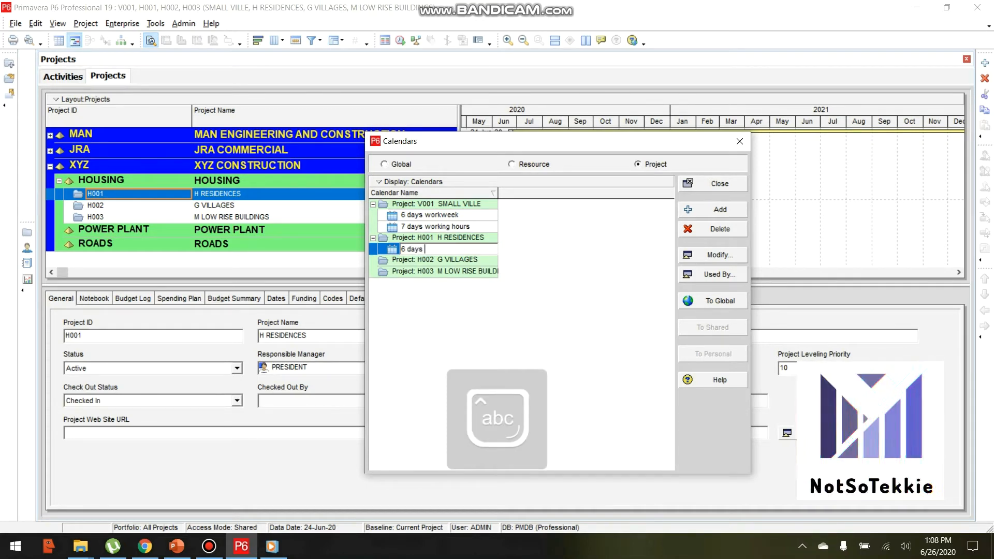
text( workweek)
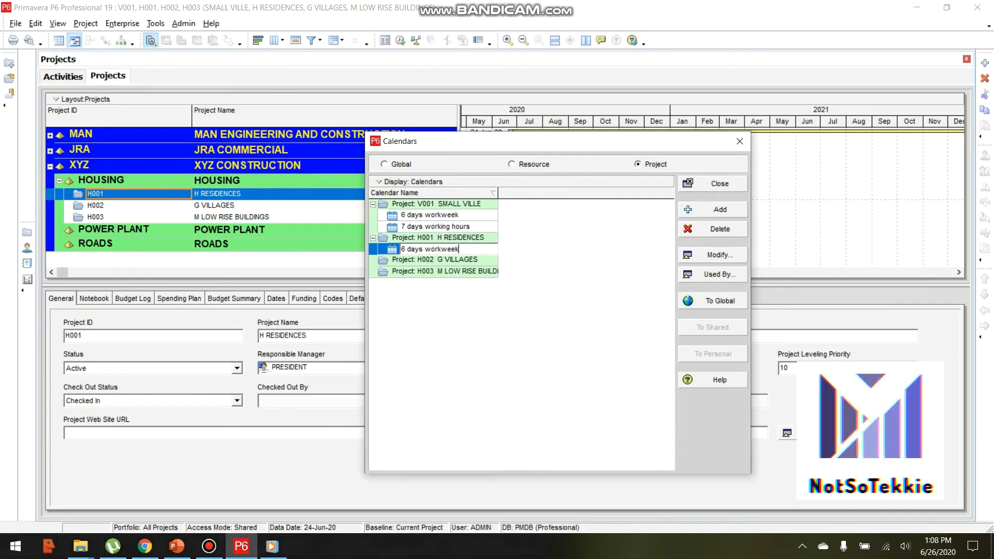
key(Return)
key(Up)
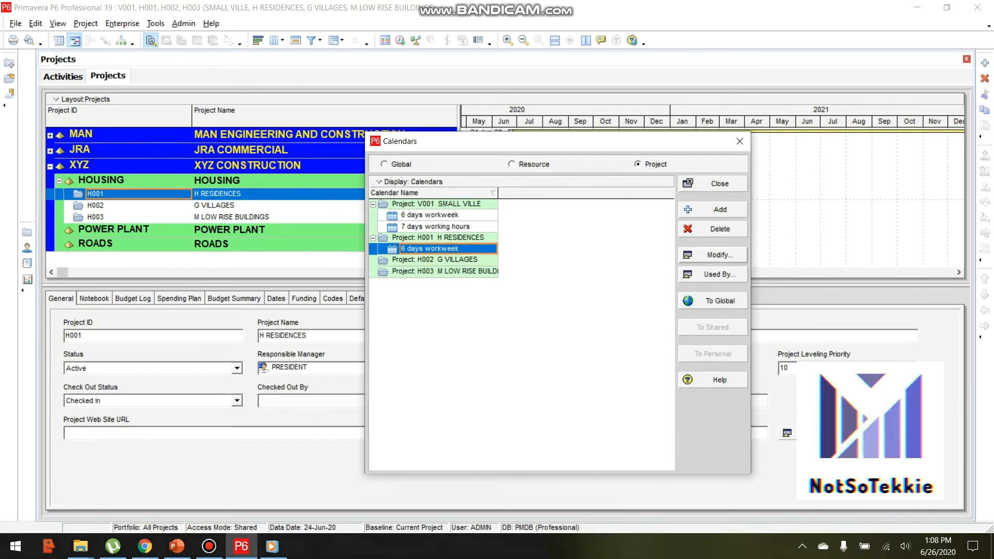
- Set the 6 days workweek calendar's standard Sunday work hours to 0, save it and close the calendars
click(717, 255)
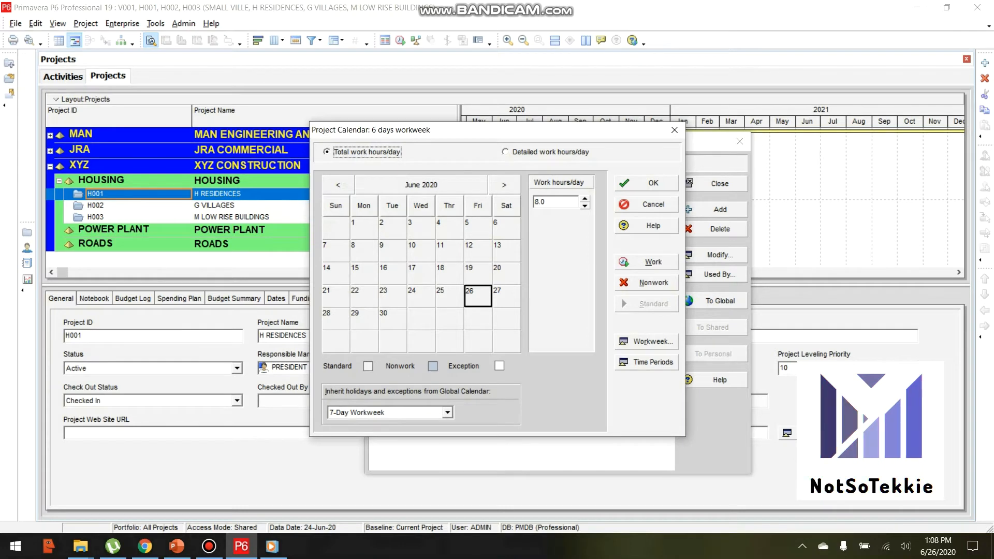
drag(477, 130, 417, 110)
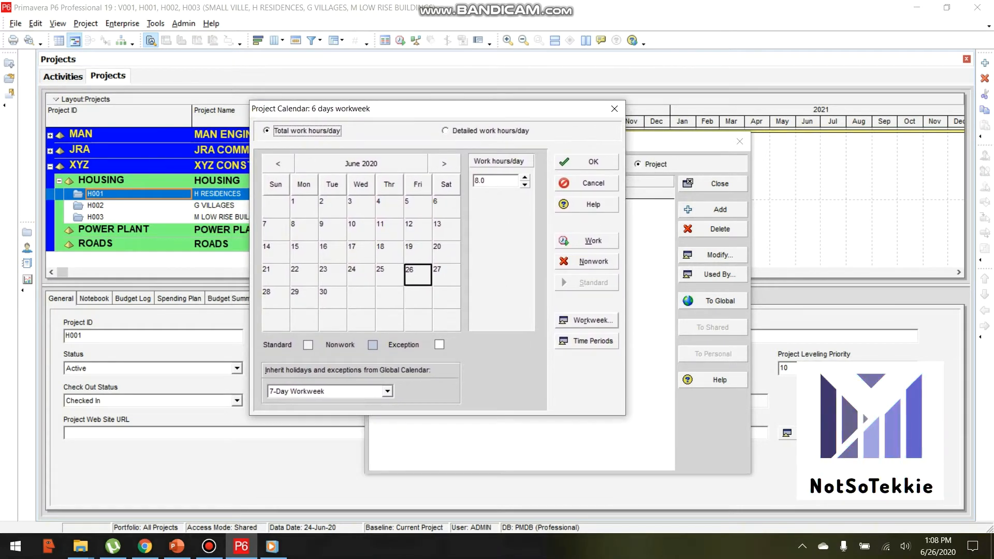
click(586, 320)
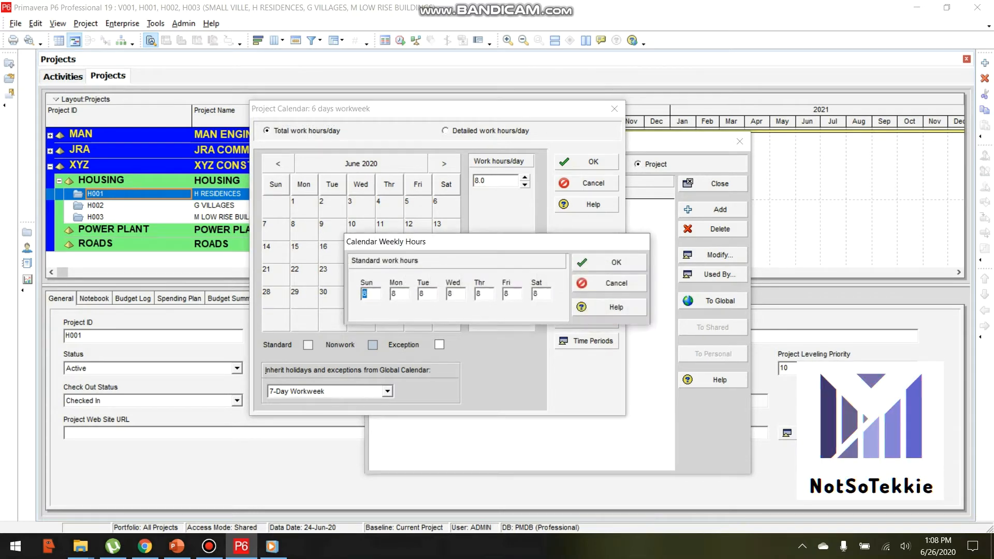
drag(547, 241, 602, 201)
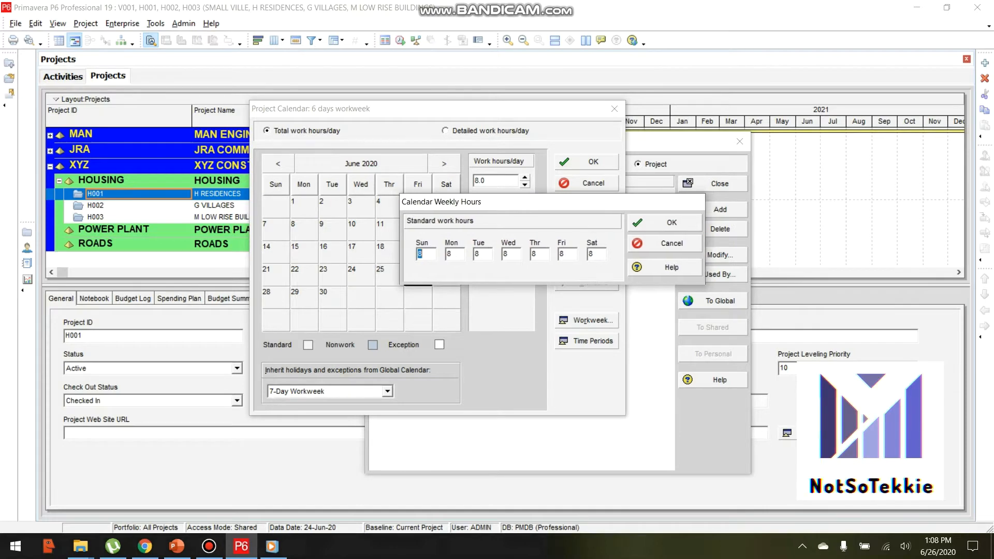
click(431, 254)
drag(428, 254, 419, 254)
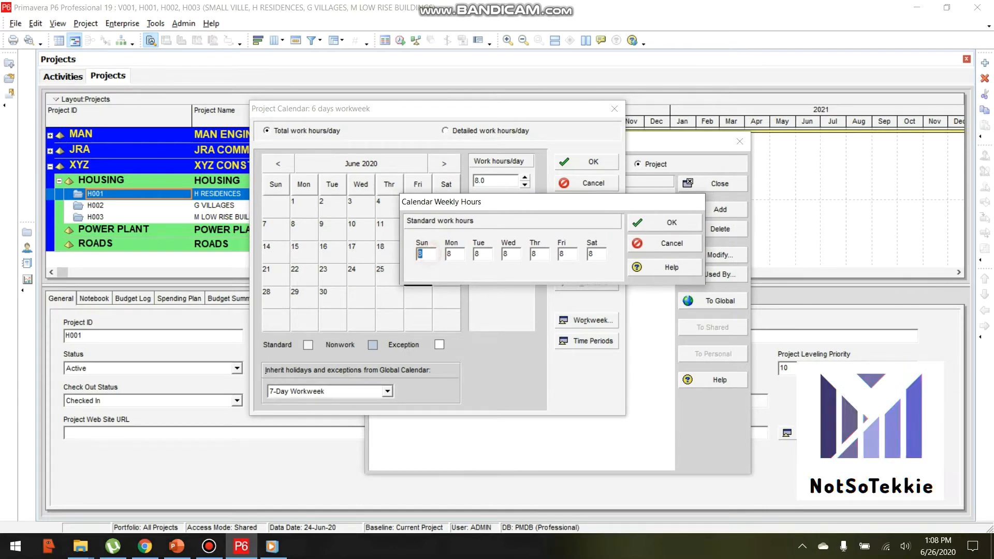
text(0)
click(668, 223)
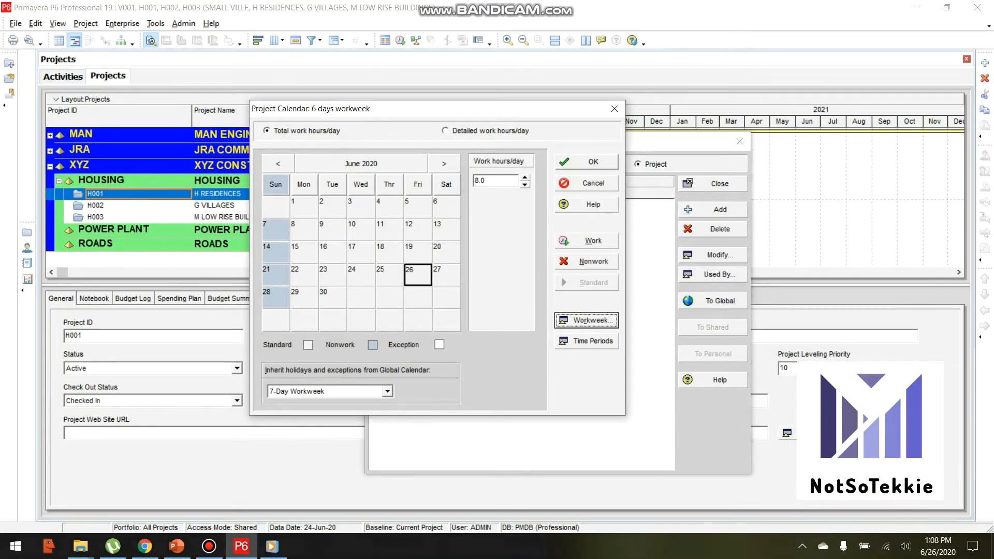
click(586, 162)
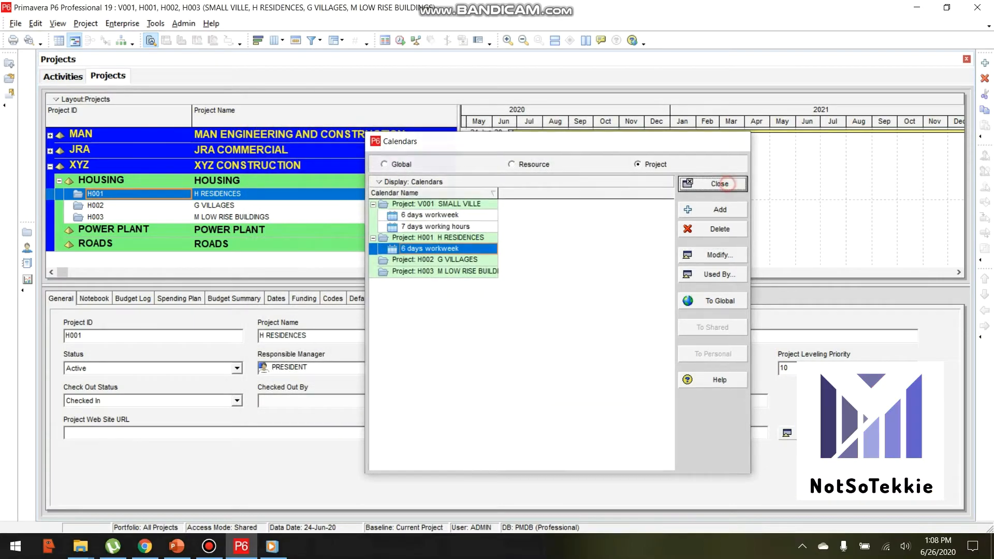
click(719, 184)
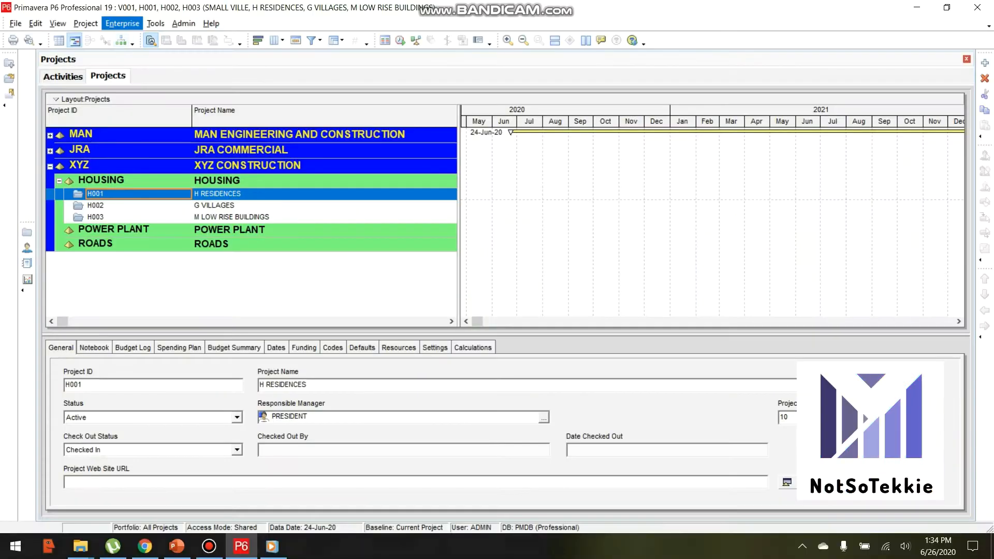
- Open the enterprise organizational breakdown structure and select the PRESIDENT element
click(123, 24)
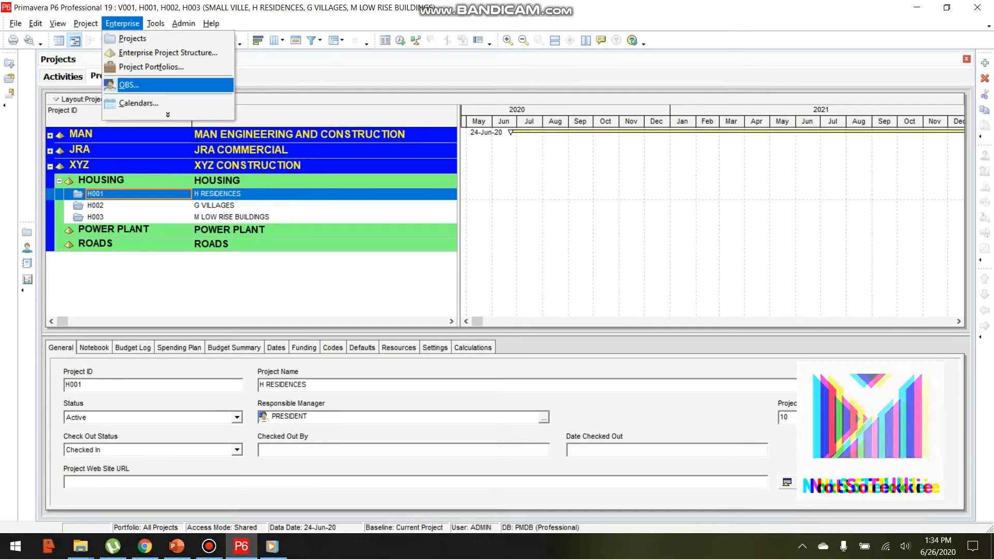
click(144, 84)
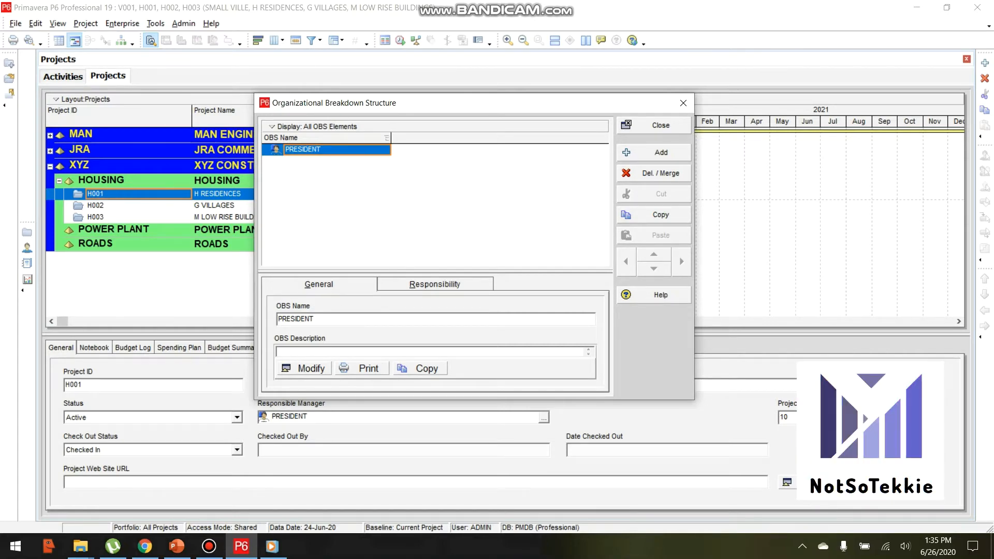
click(358, 195)
click(346, 137)
click(381, 201)
click(356, 148)
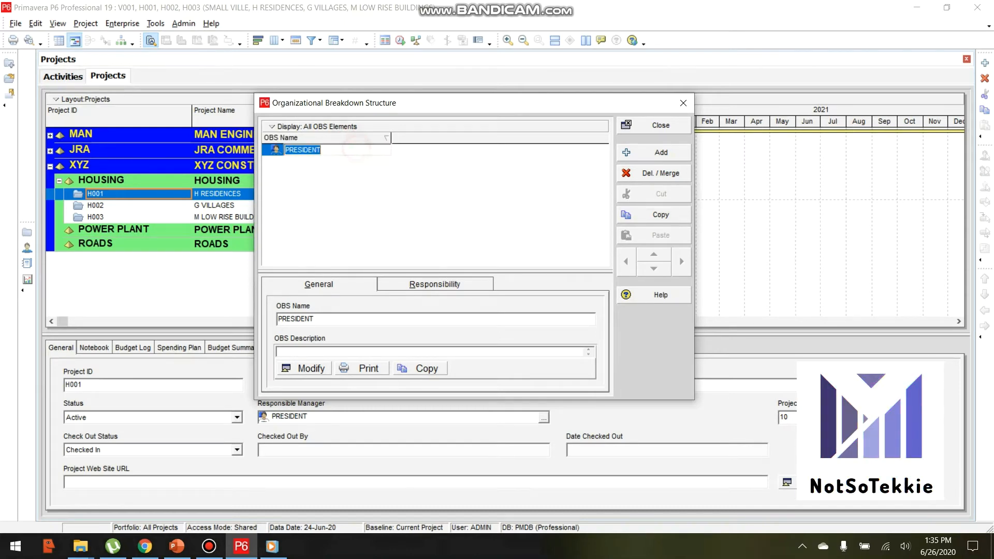
click(329, 173)
click(329, 148)
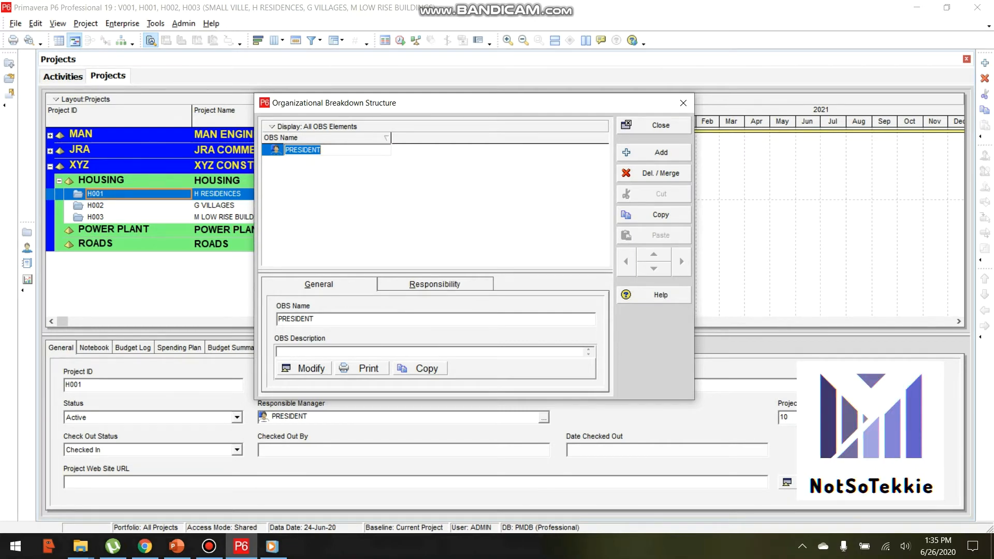
click(333, 285)
click(329, 283)
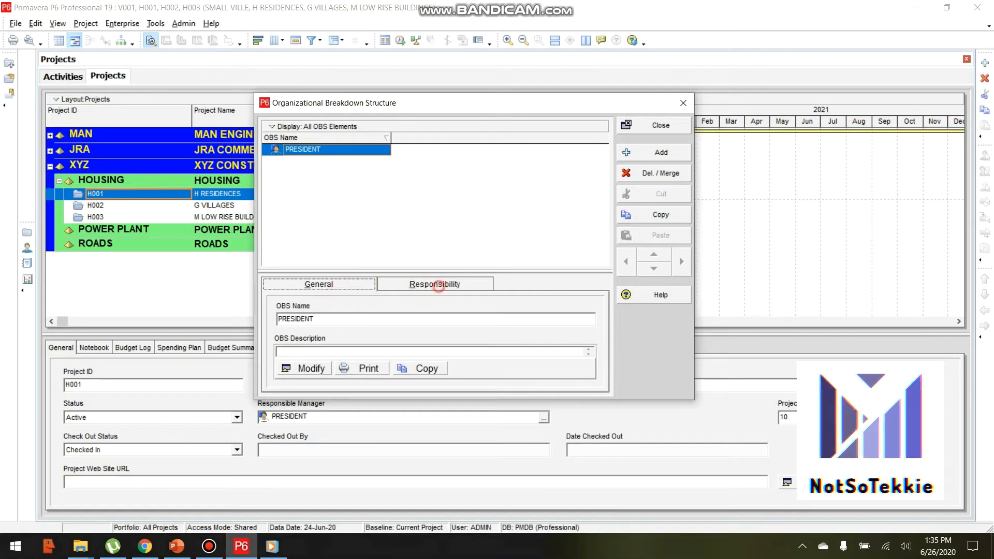
click(328, 181)
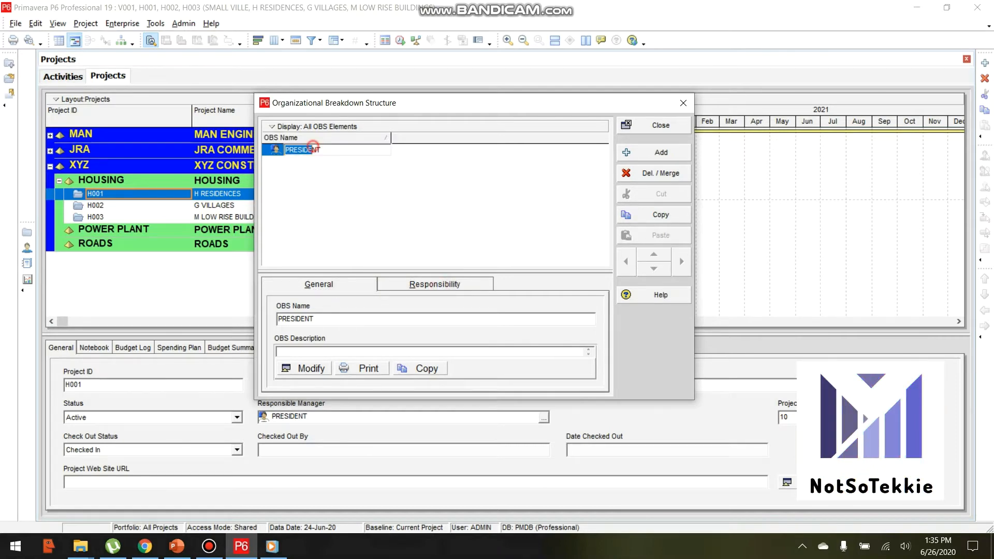
- Add a new OBS element from PRESIDENT and name it "Vice President"
click(334, 150)
click(408, 201)
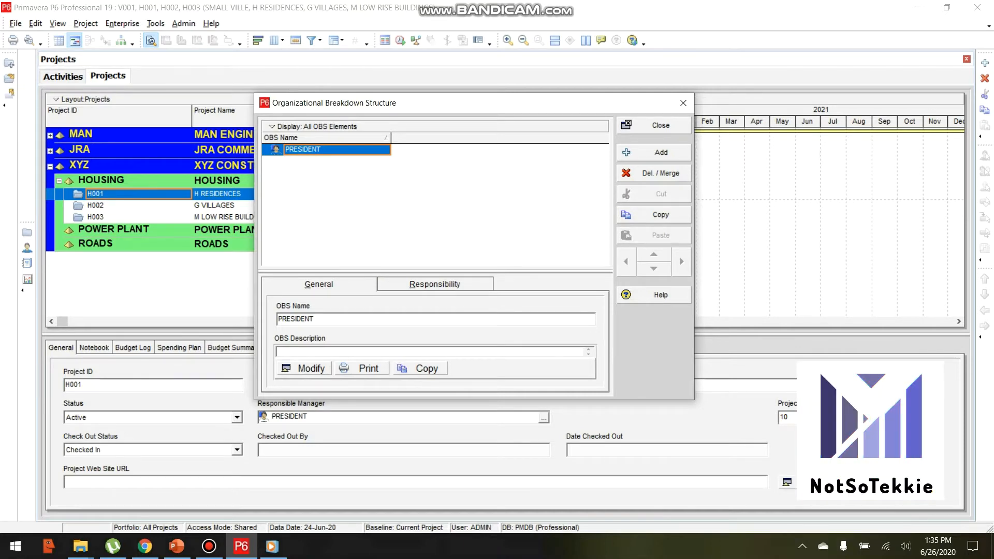
click(653, 152)
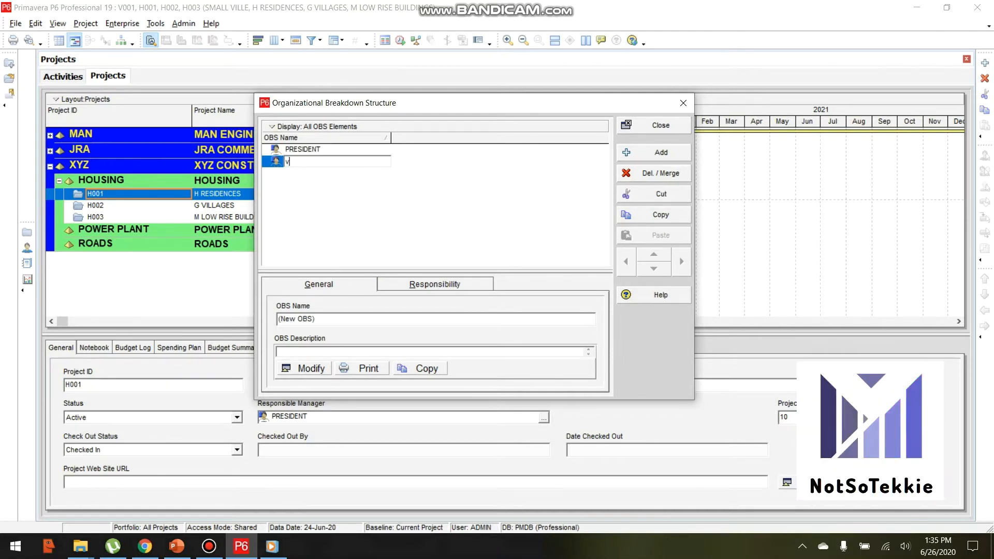
text(Vice Pr)
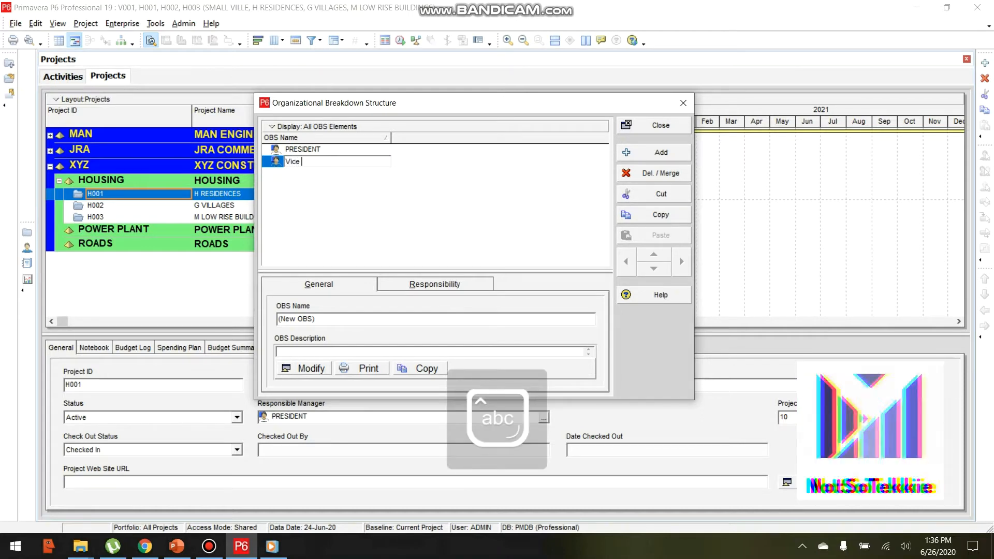
text(es)
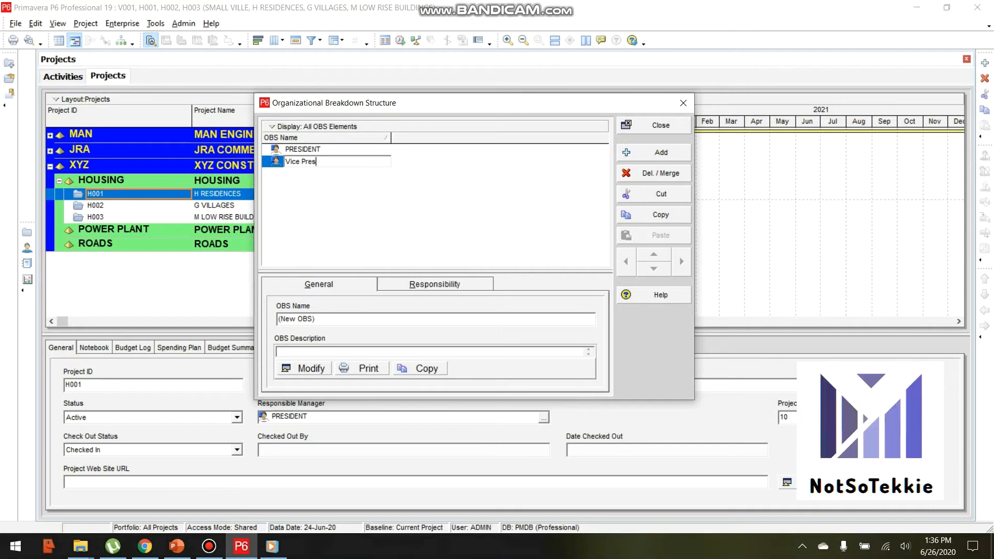
text(ident)
- Add another OBS element and open its name for editing
click(654, 152)
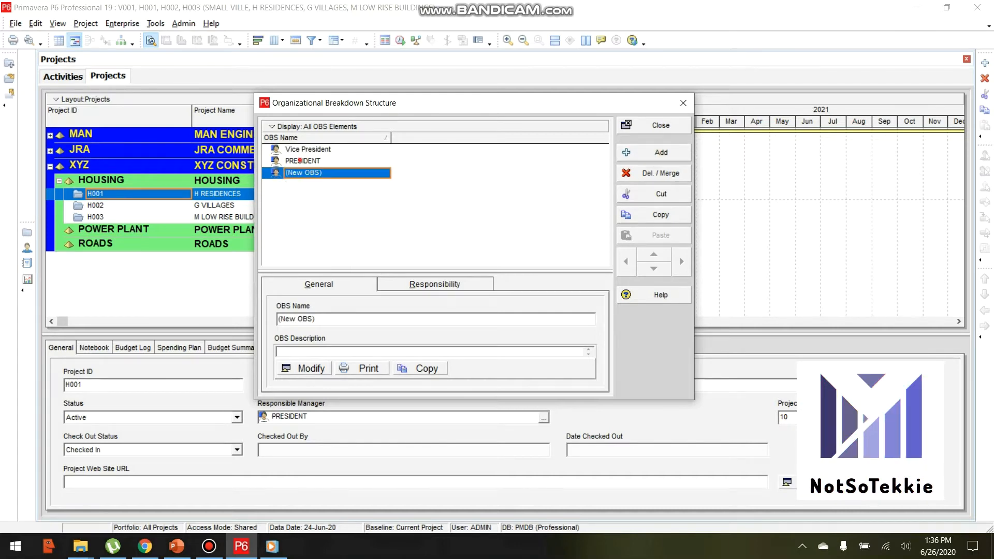
click(303, 161)
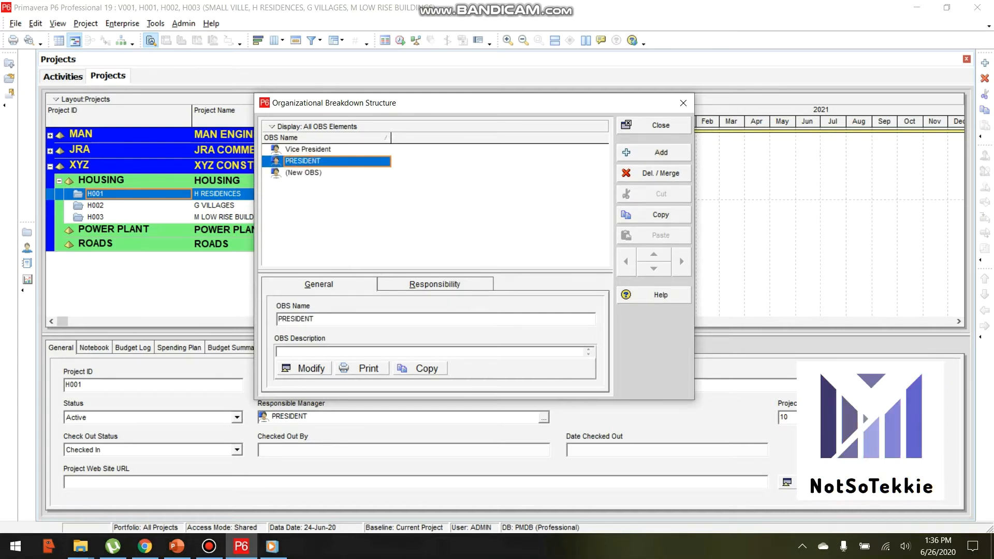
click(306, 172)
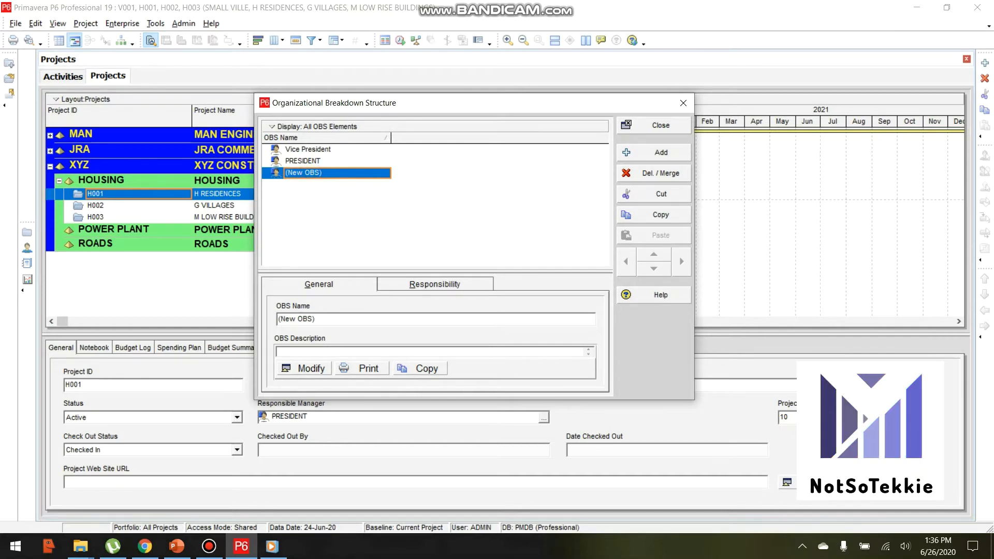
click(322, 173)
double_click(333, 172)
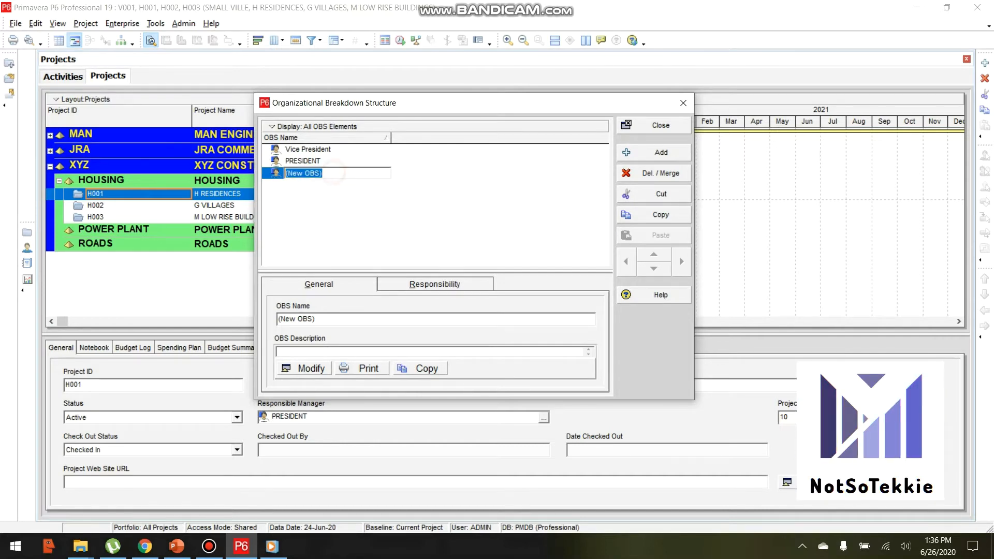
text(Chair)
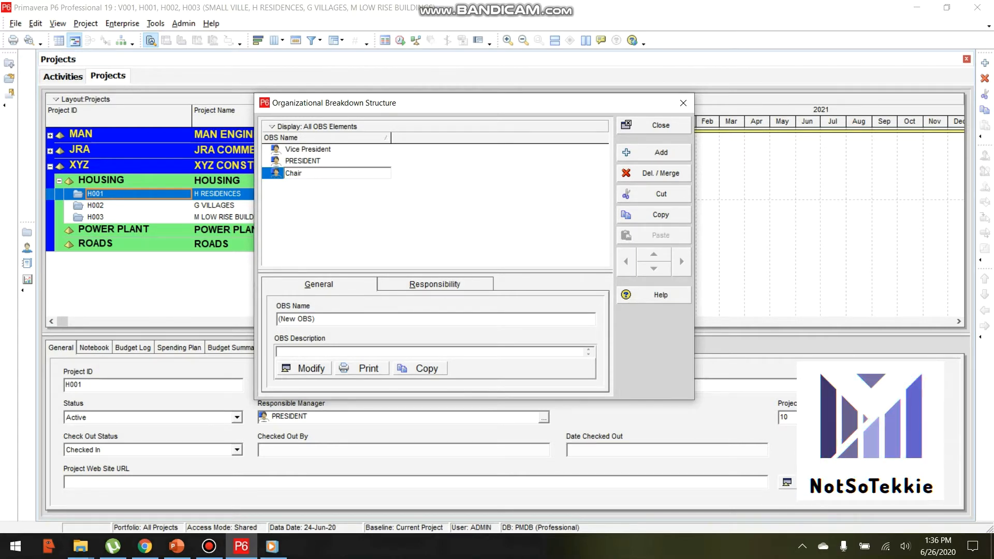
key(BackSpace)
key(BackSpace)
key(BackSpace)
key(BackSpace)
key(BackSpace)
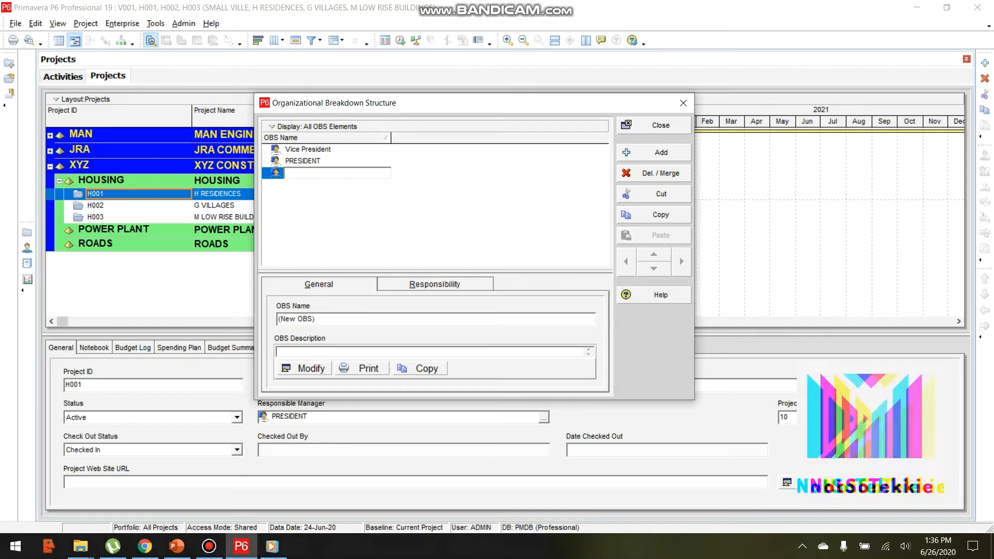
- Name the newly added OBS element "VP Operation"
text(VP)
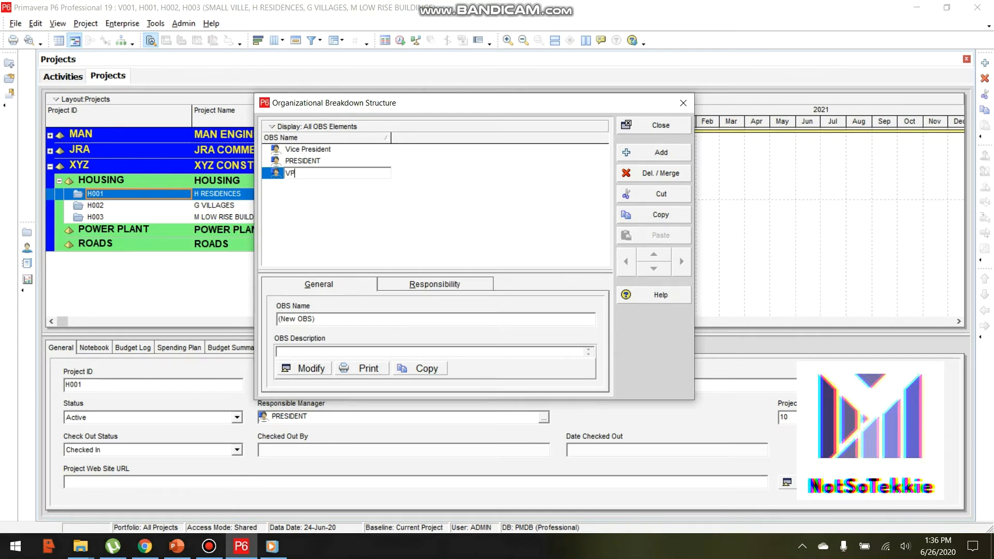
text( Operation)
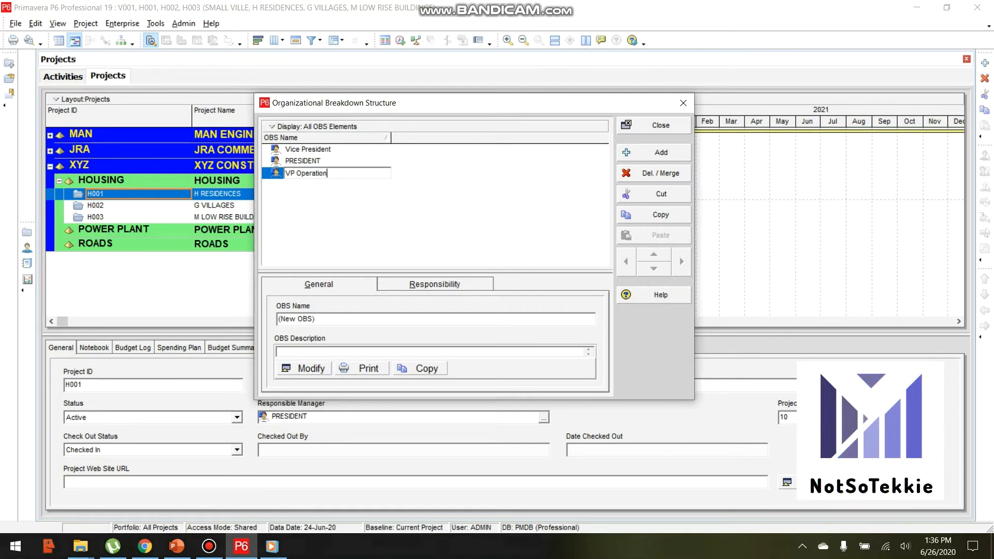
click(295, 162)
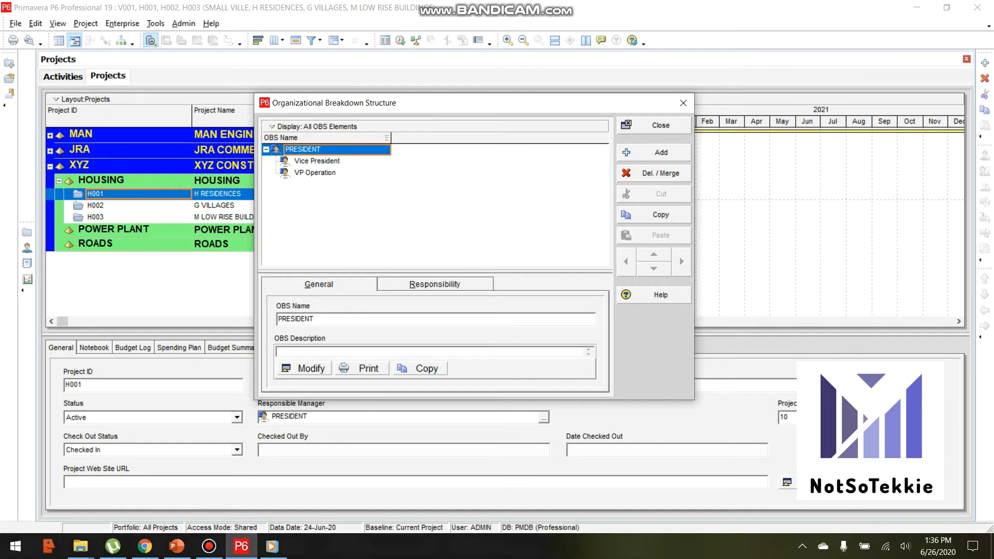
- Indent the VP Operation element one level so it sits beneath Vice President
click(305, 160)
click(319, 174)
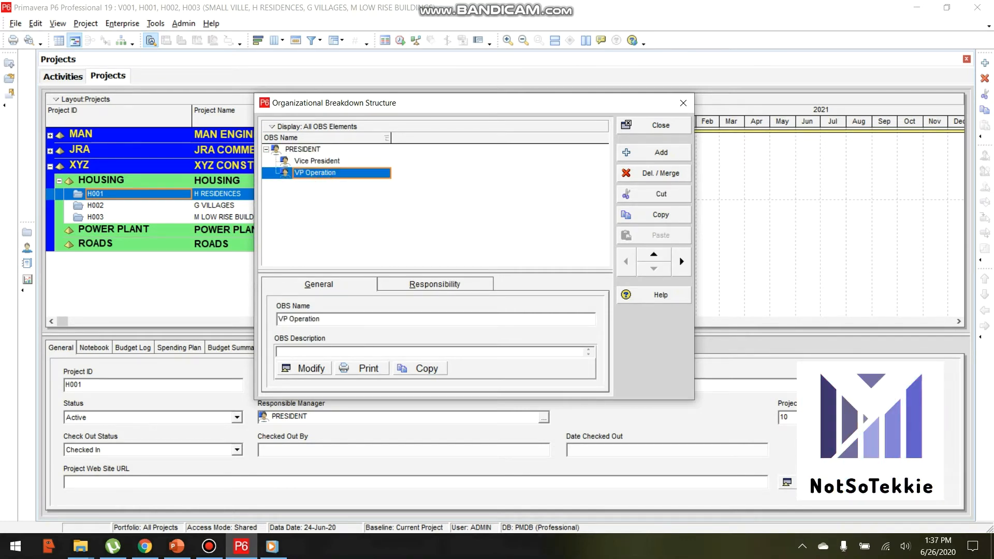
click(313, 161)
click(312, 173)
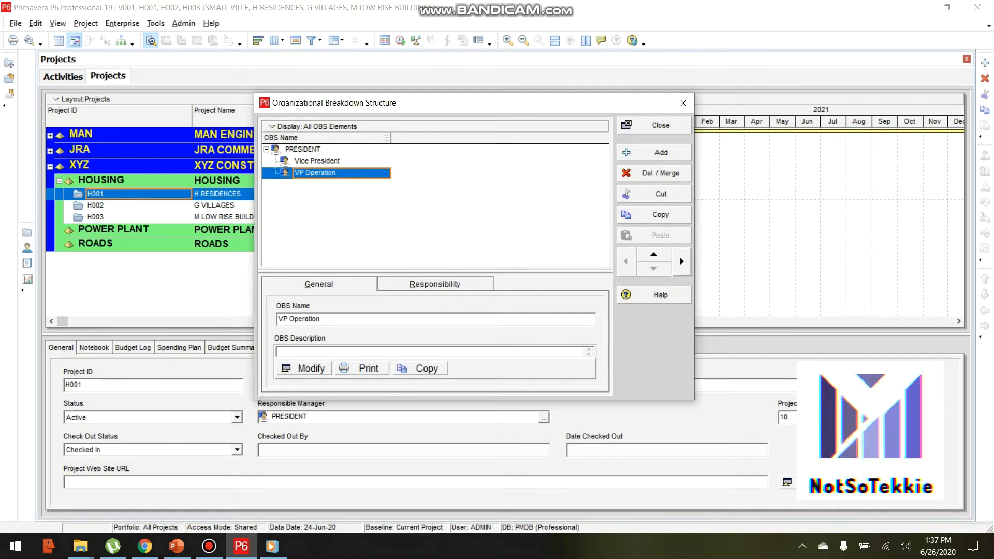
click(681, 261)
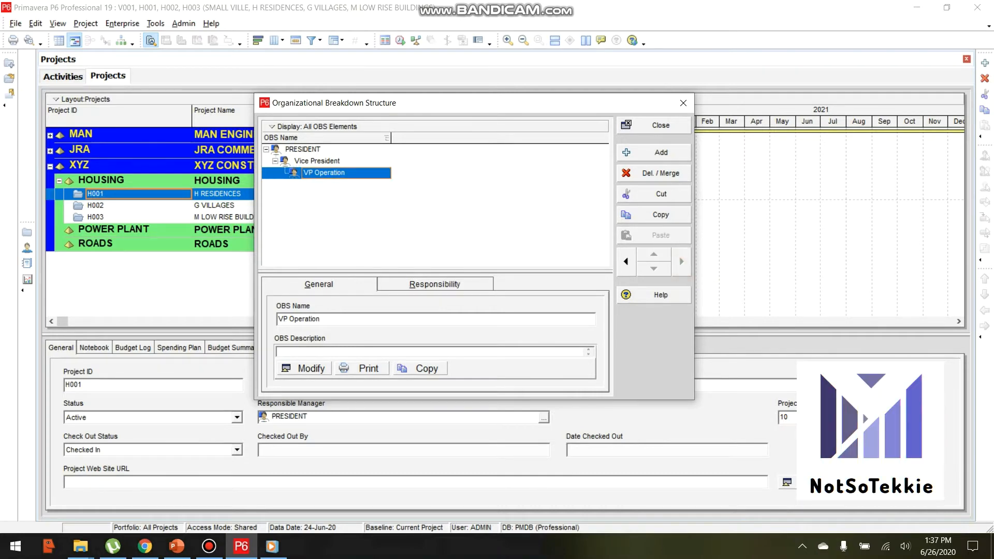
click(325, 161)
click(325, 174)
click(314, 162)
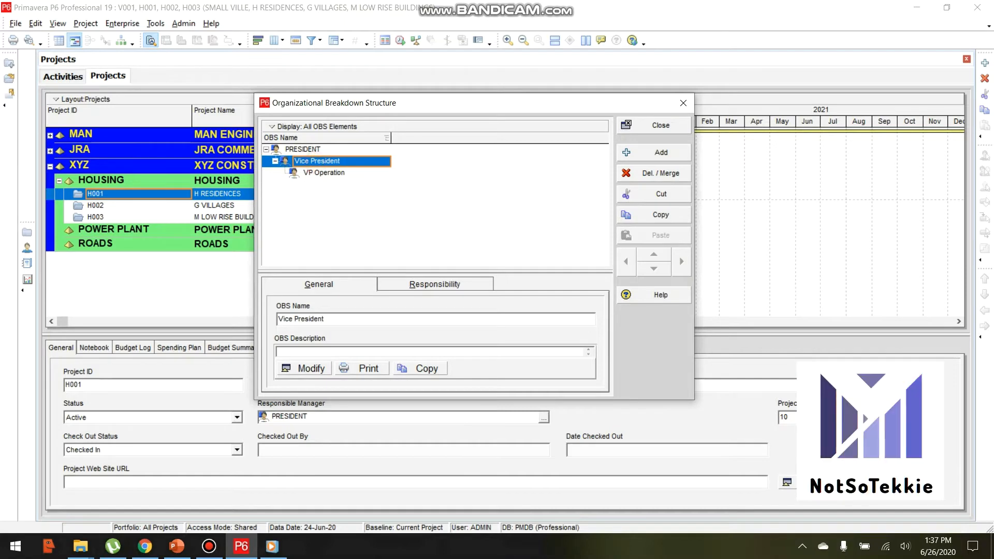
click(321, 174)
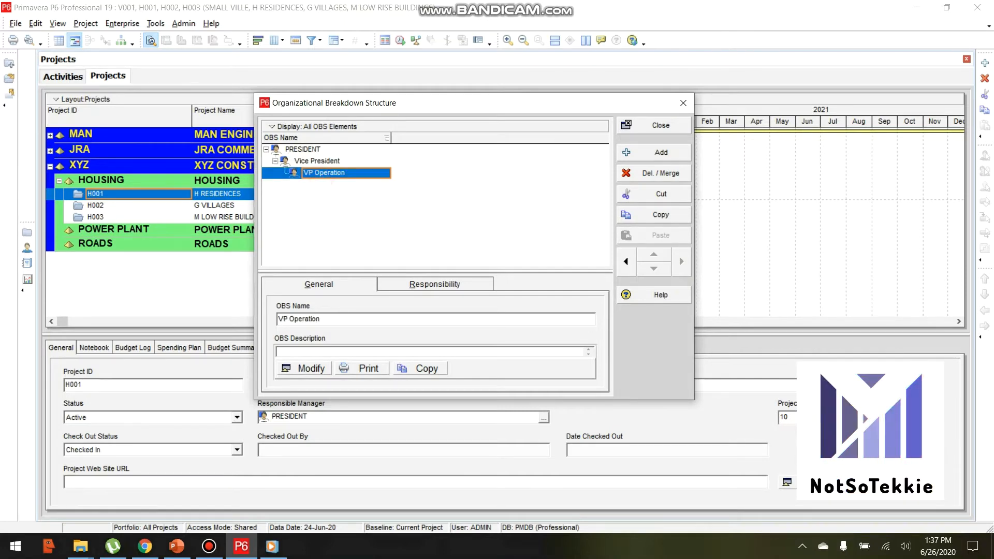
click(320, 162)
click(319, 173)
- Add a new OBS element from Vice President and indent it one level beneath Vice President
click(318, 161)
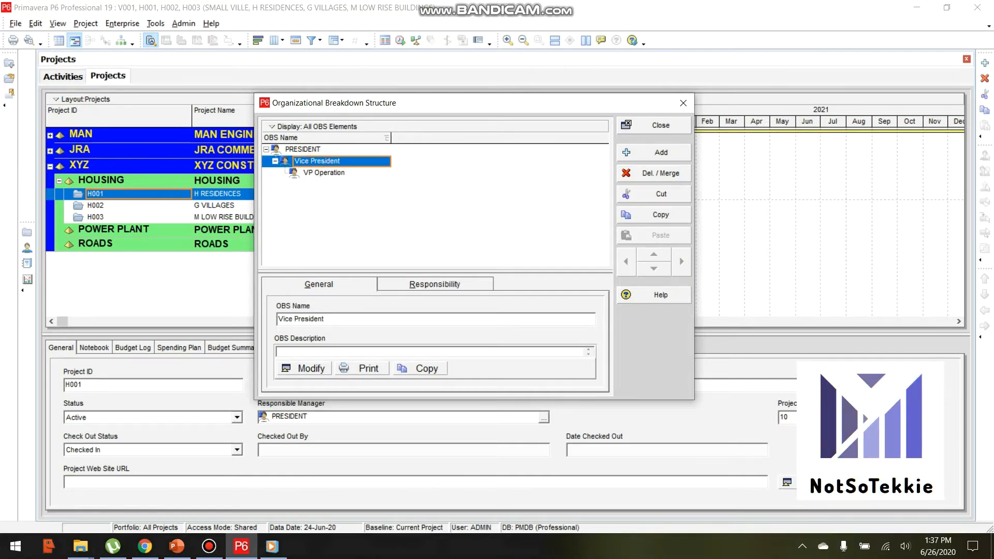
click(661, 153)
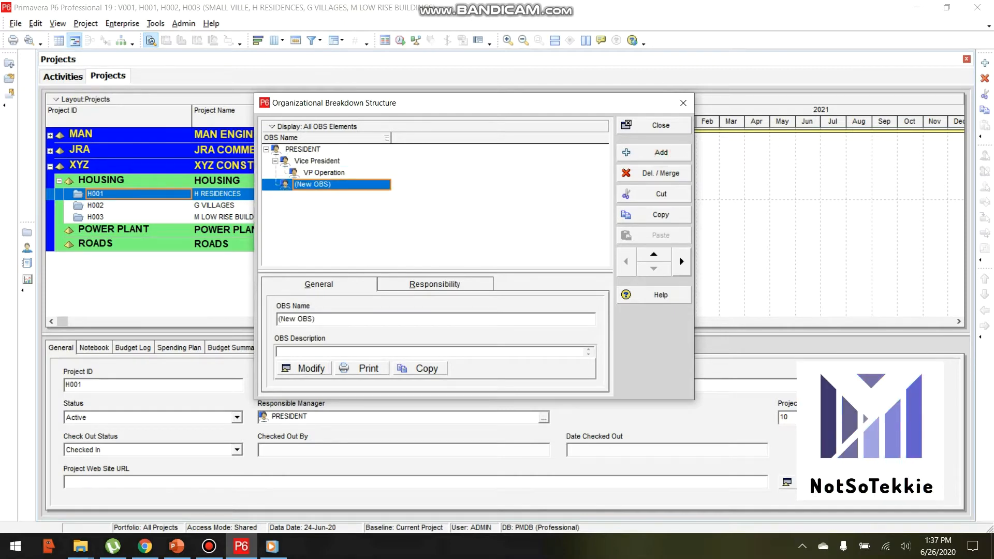
click(682, 262)
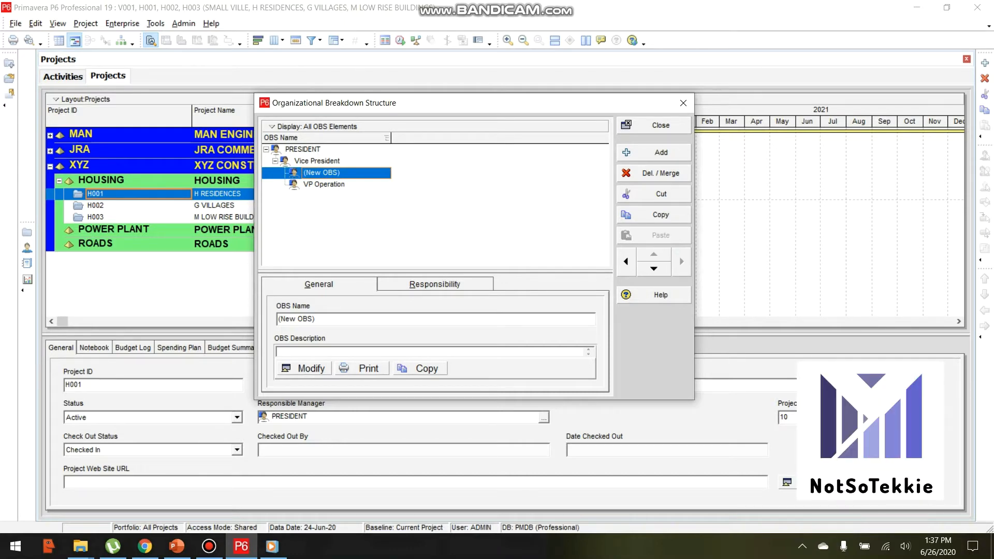
- Name the new OBS element beneath Vice President "VP Admin"
click(332, 173)
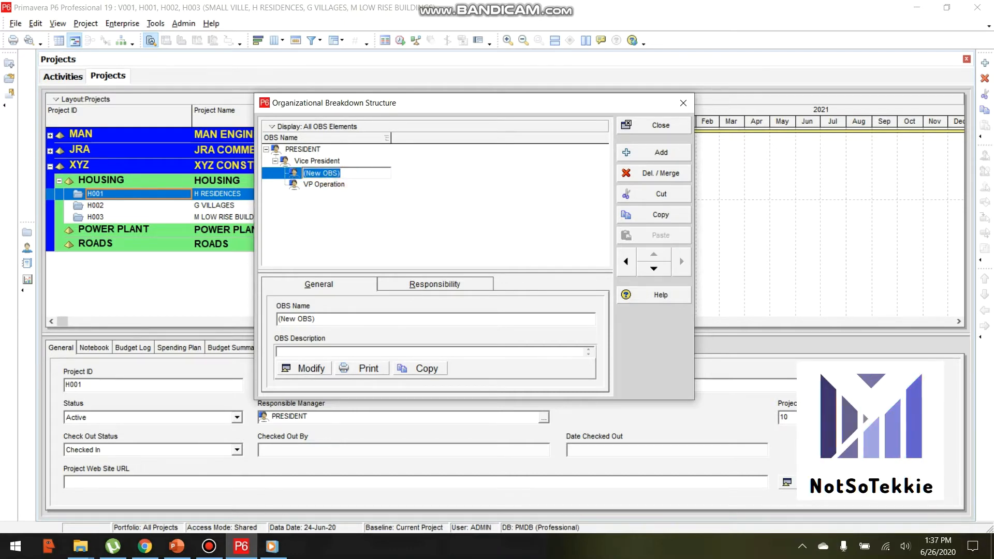
key(Caps_Lock)
text(VP)
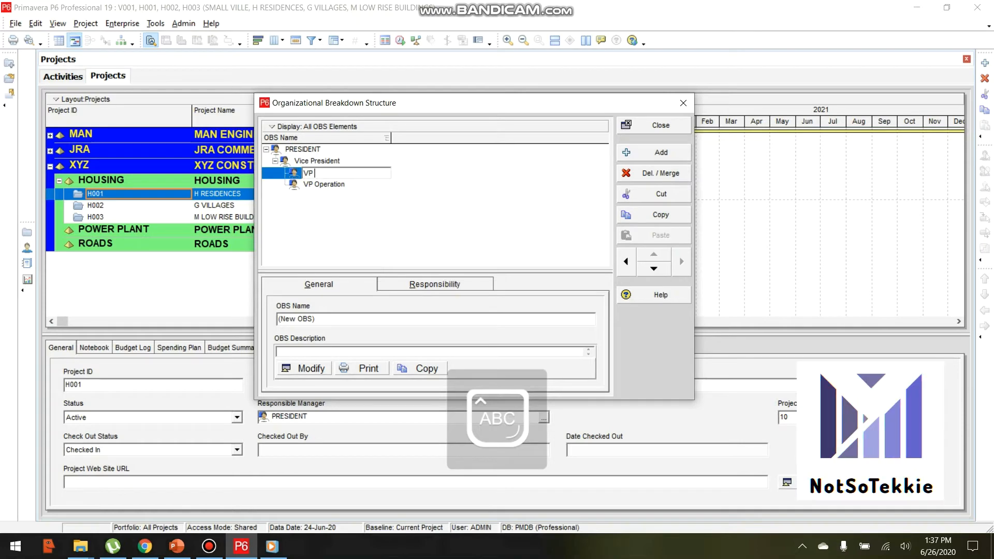
key(Caps_Lock)
text(amind)
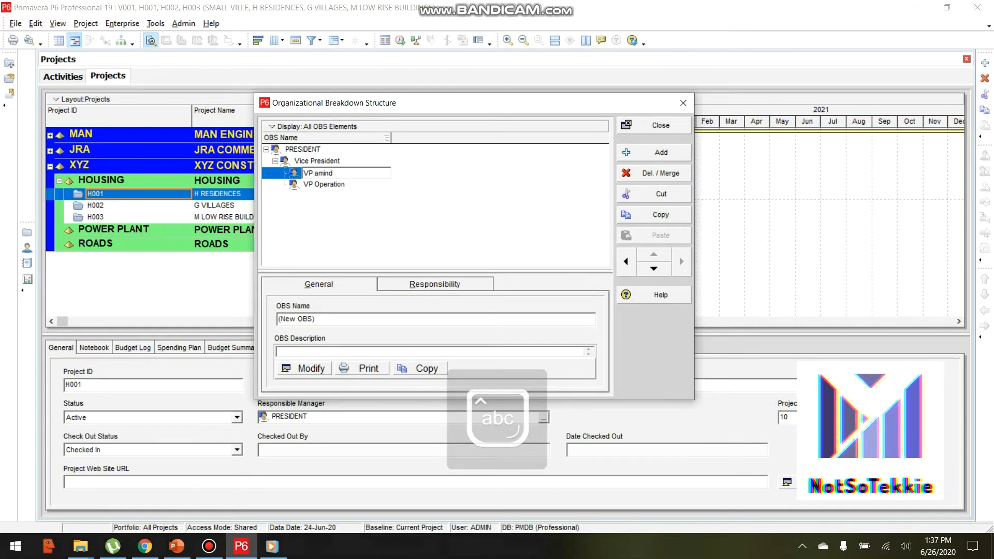
key(BackSpace)
key(BackSpace)
key(BackSpace)
key(BackSpace)
key(BackSpace)
key(Caps_Lock)
text(A)
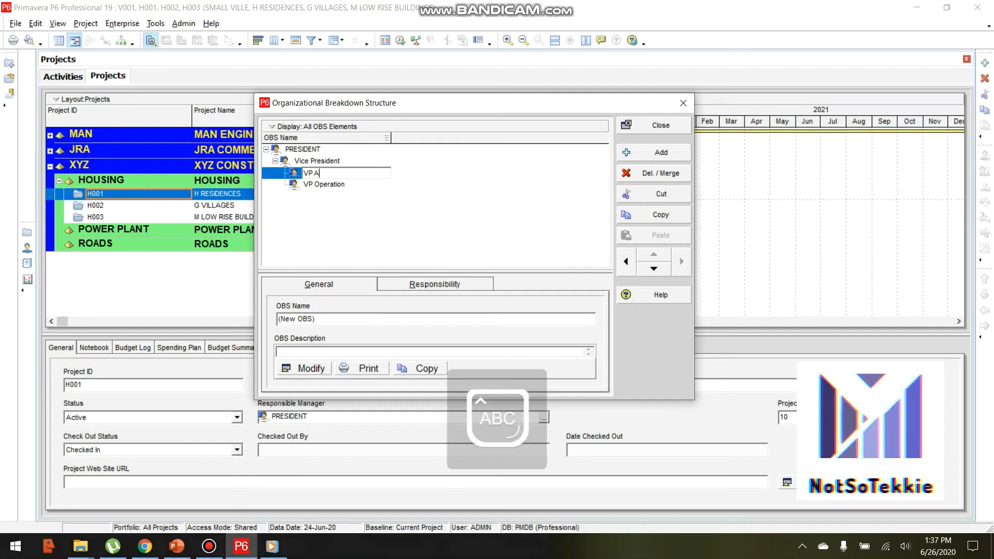
text(DMI)
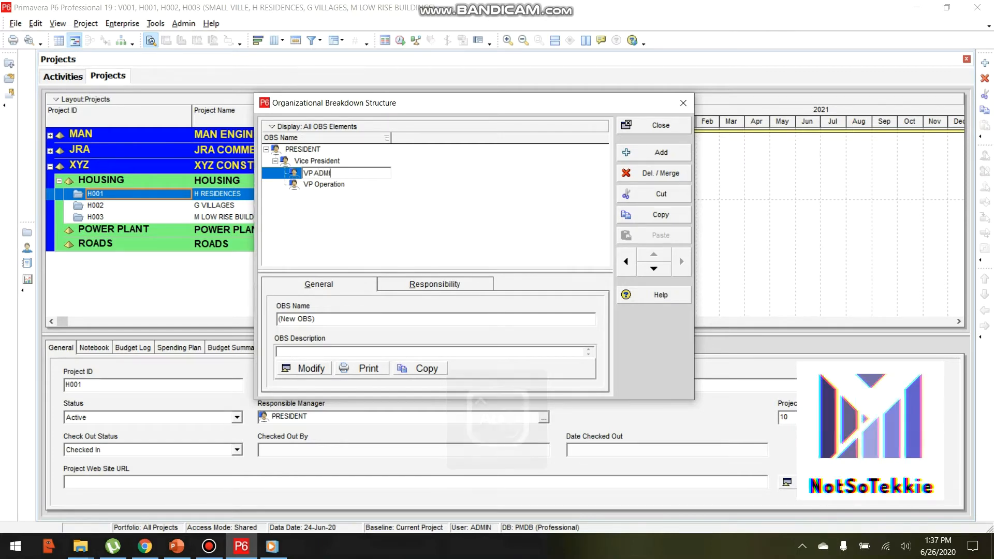
text(dmin)
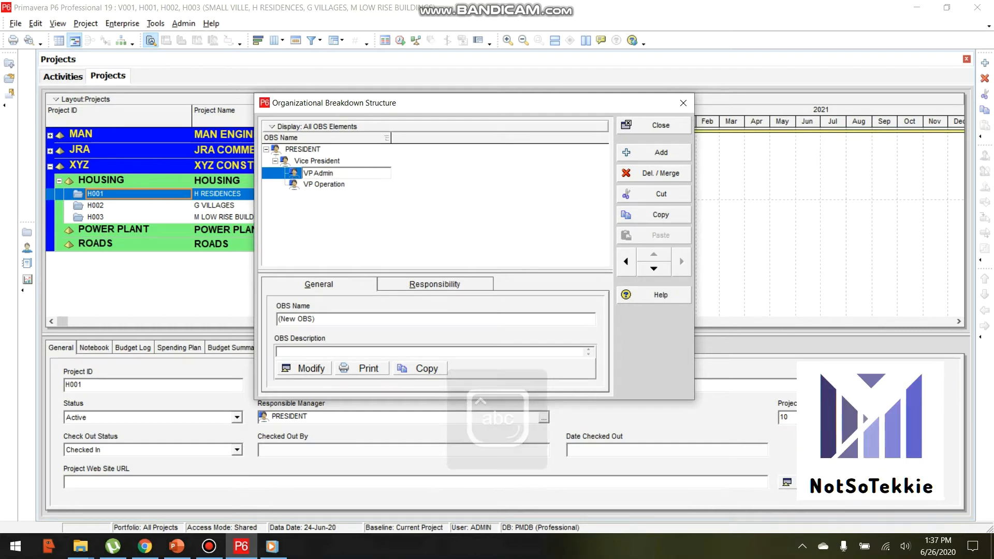
click(317, 161)
click(323, 185)
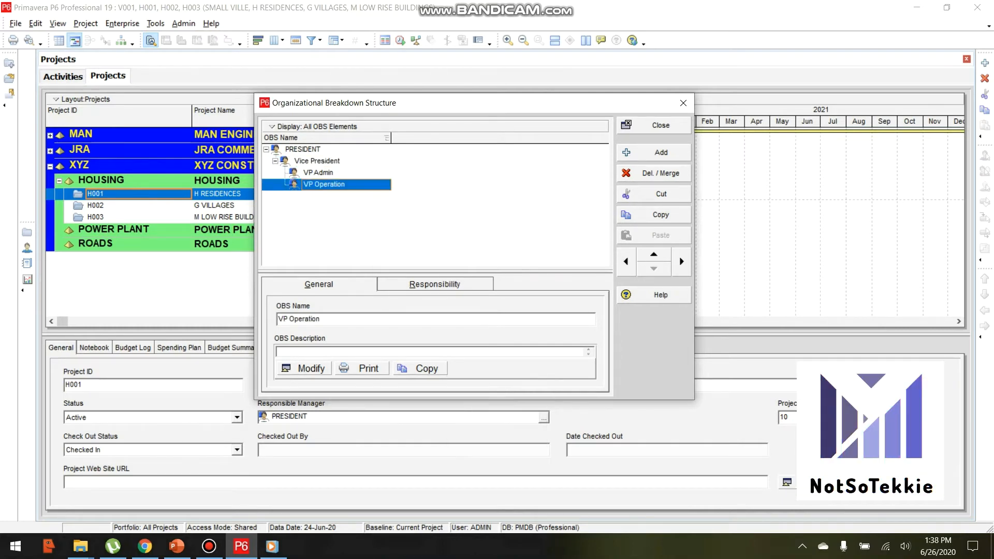
click(317, 161)
click(327, 172)
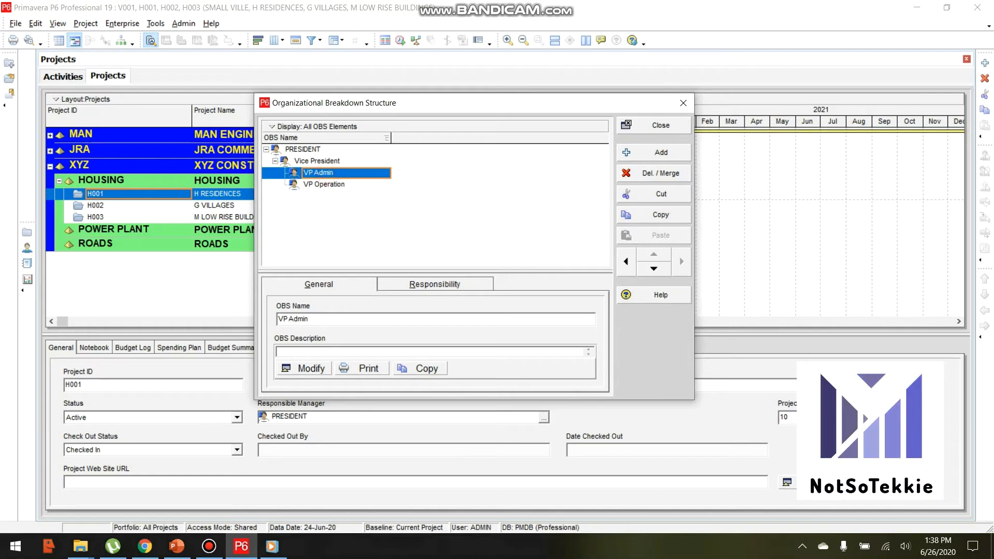
click(327, 184)
click(325, 172)
- Add a new OBS element at the same level as VP Operation and name it "VP Finance"
click(326, 184)
click(654, 153)
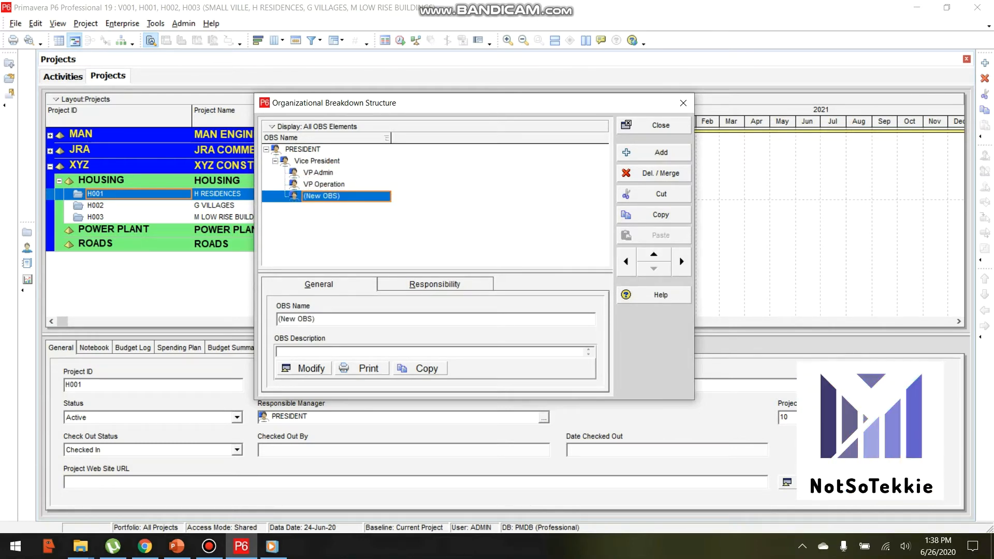
text(V)
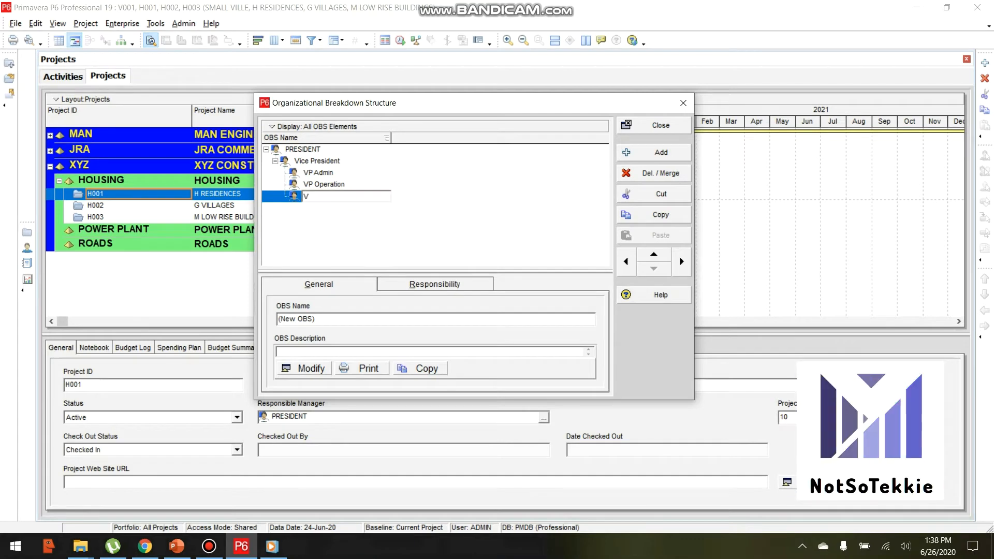
text(P Finance)
- Add another OBS element at the same level as VP Finance and name it "VP Logistics"
click(660, 152)
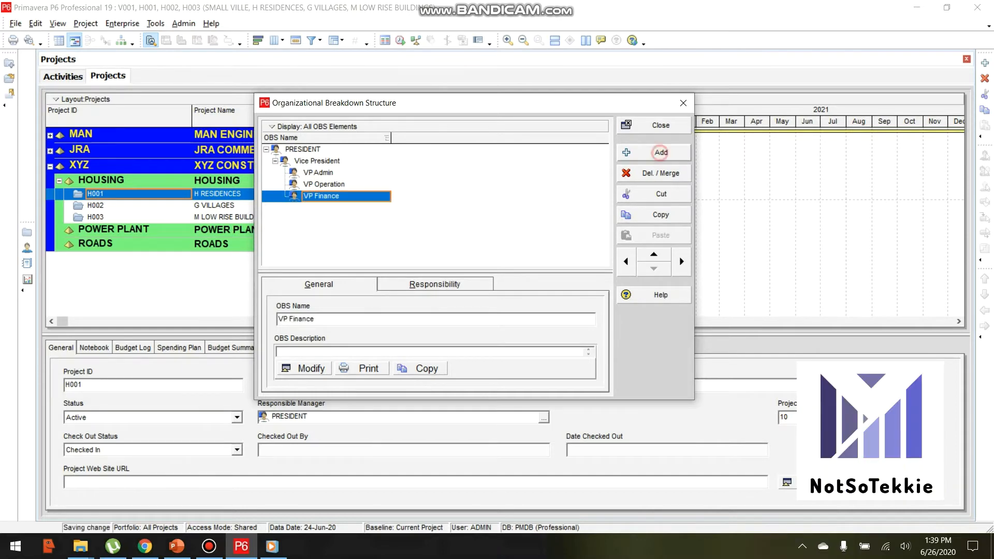
click(357, 198)
click(345, 207)
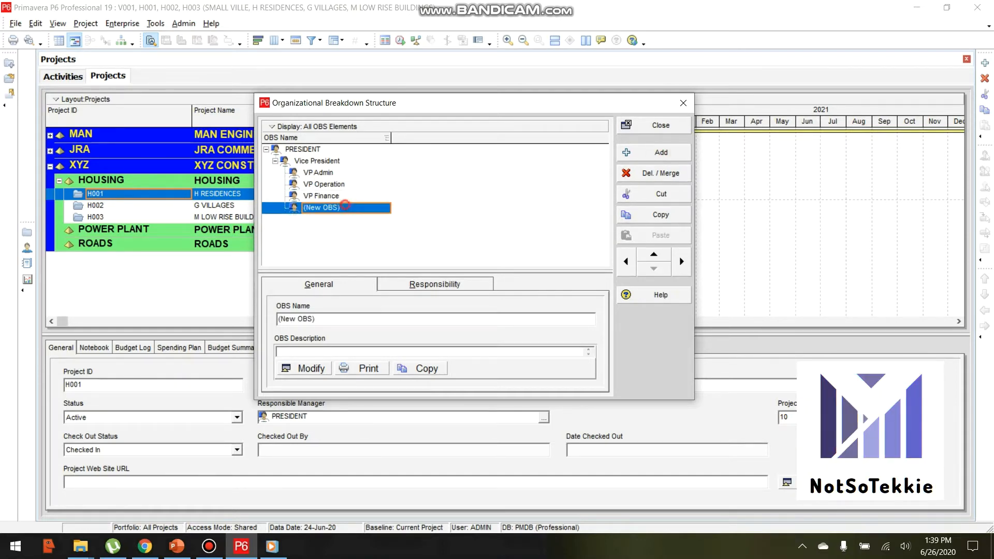
click(347, 196)
click(347, 207)
click(348, 207)
text(V)
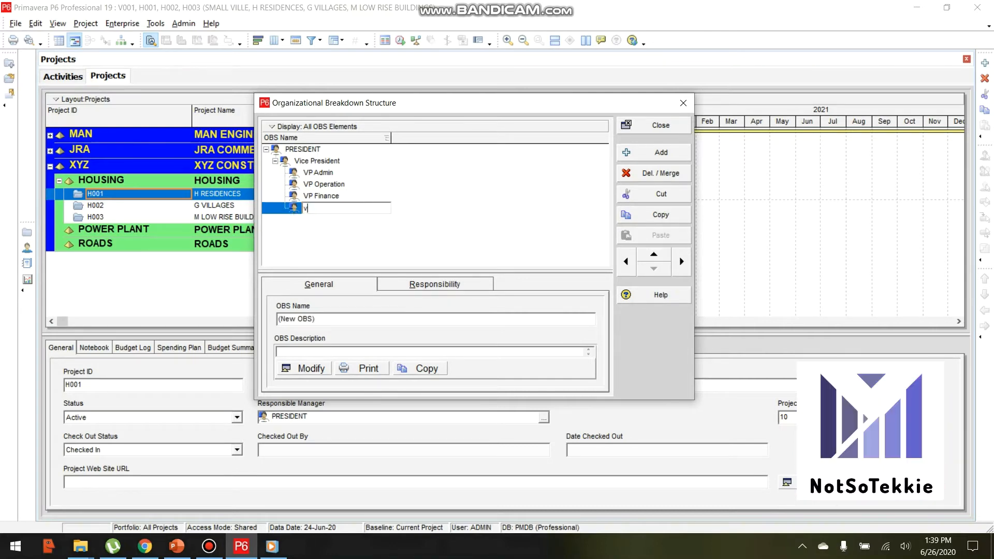
key(Caps_Lock)
text(V)
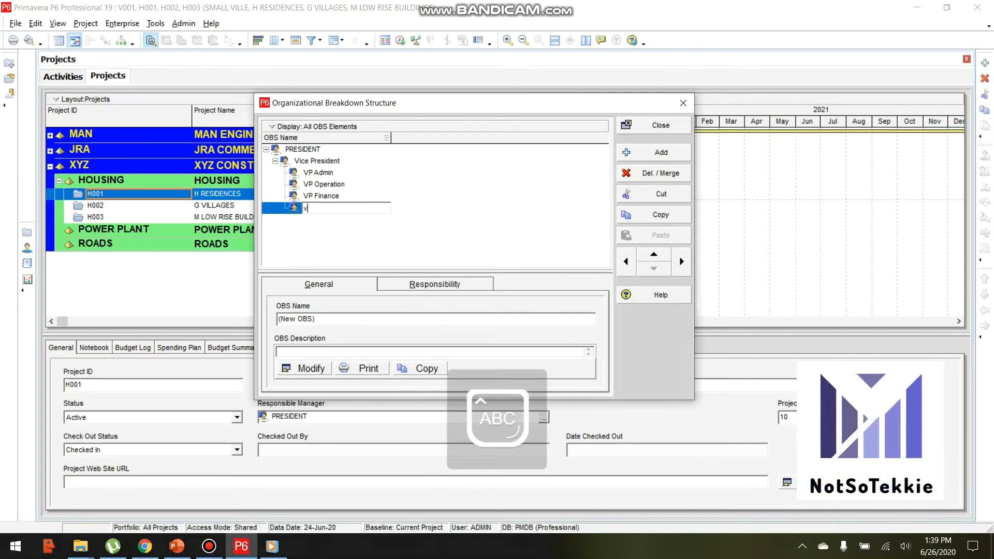
key(BackSpace)
key(Caps_Lock)
text(Vp)
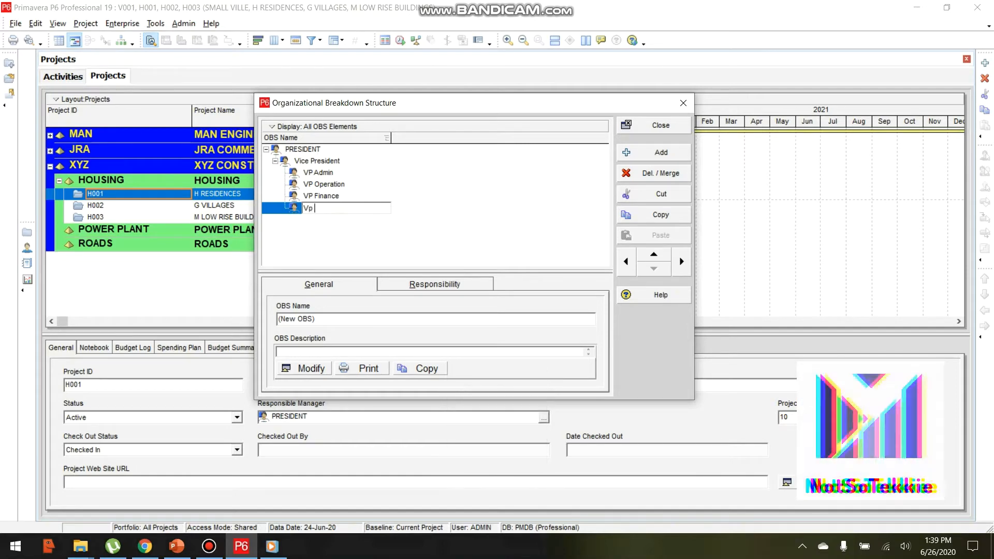
key(BackSpace)
text(P)
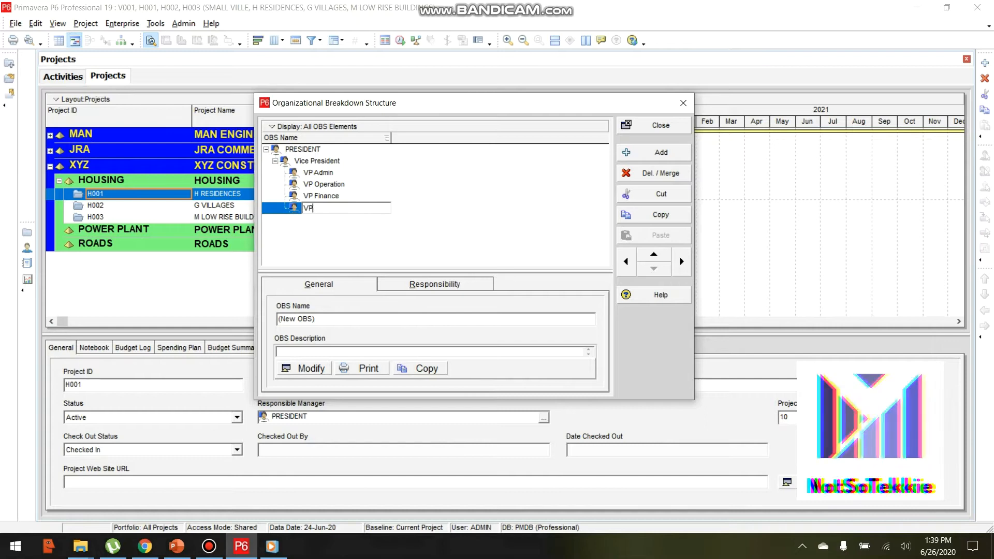
text( Lo)
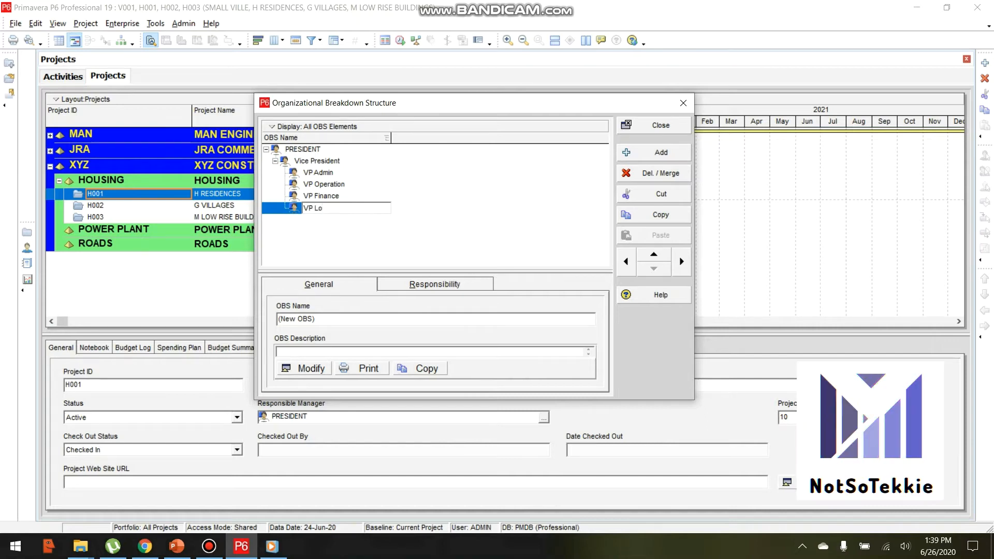
text(gistics)
- Add a new OBS element indented one level beneath VP Operation and name it "Area Manager"
click(323, 184)
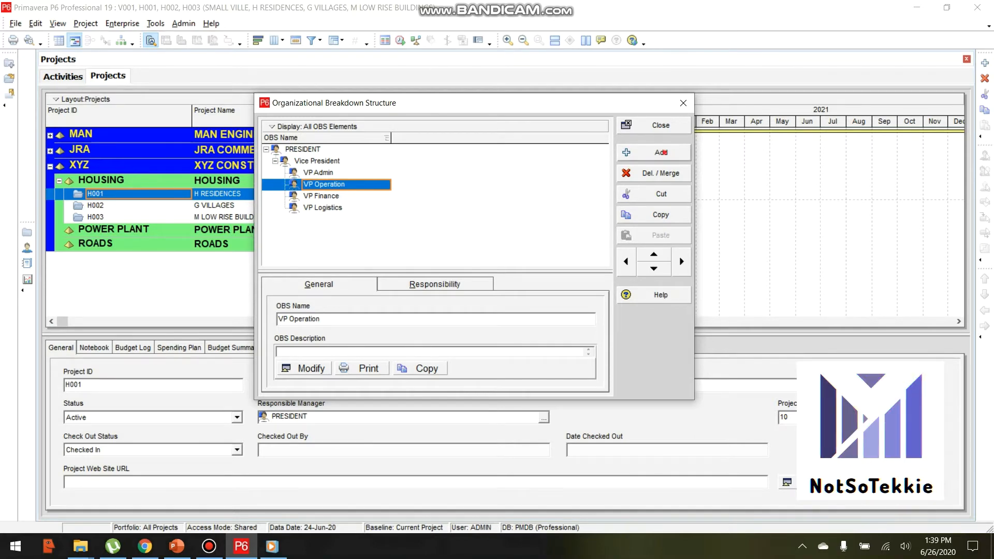
click(662, 152)
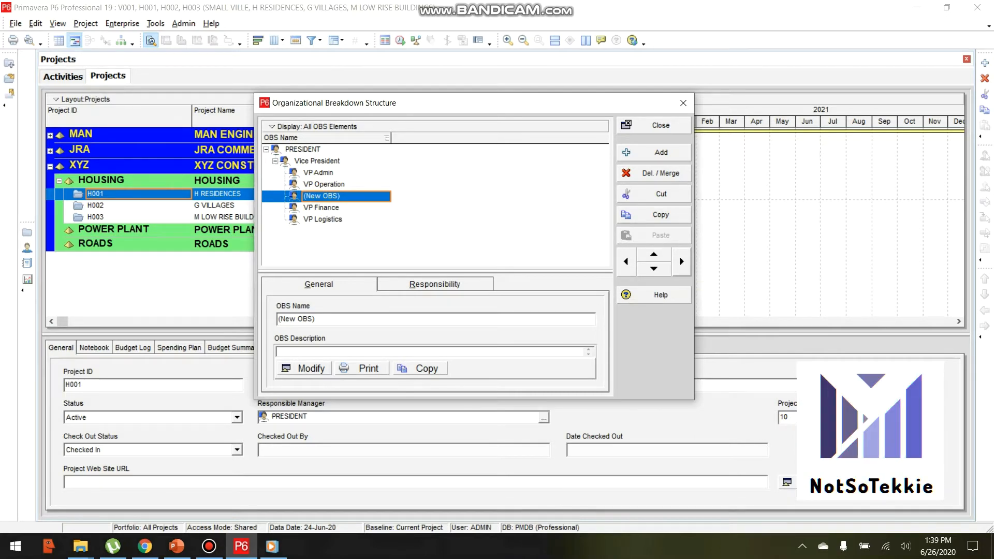
click(681, 262)
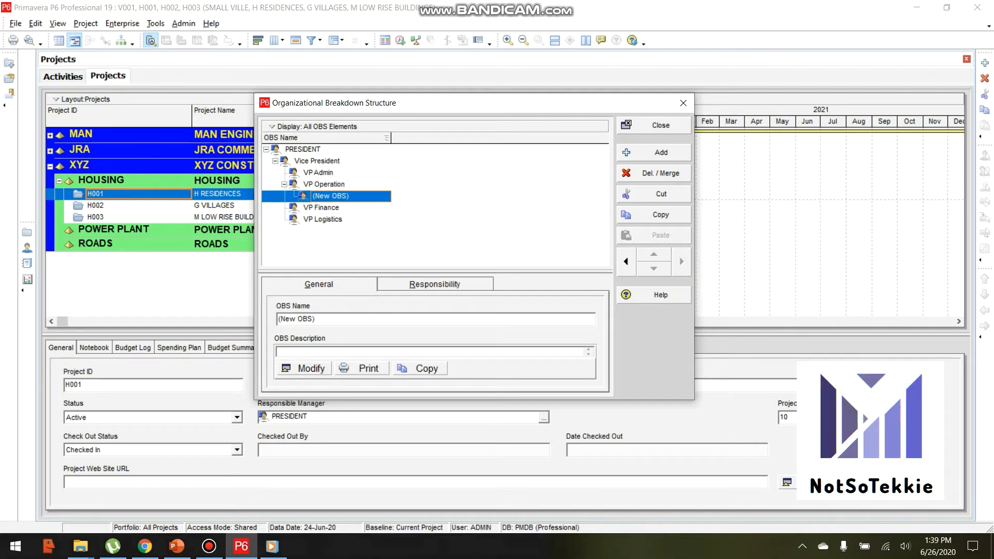
click(365, 196)
double_click(364, 196)
text(A)
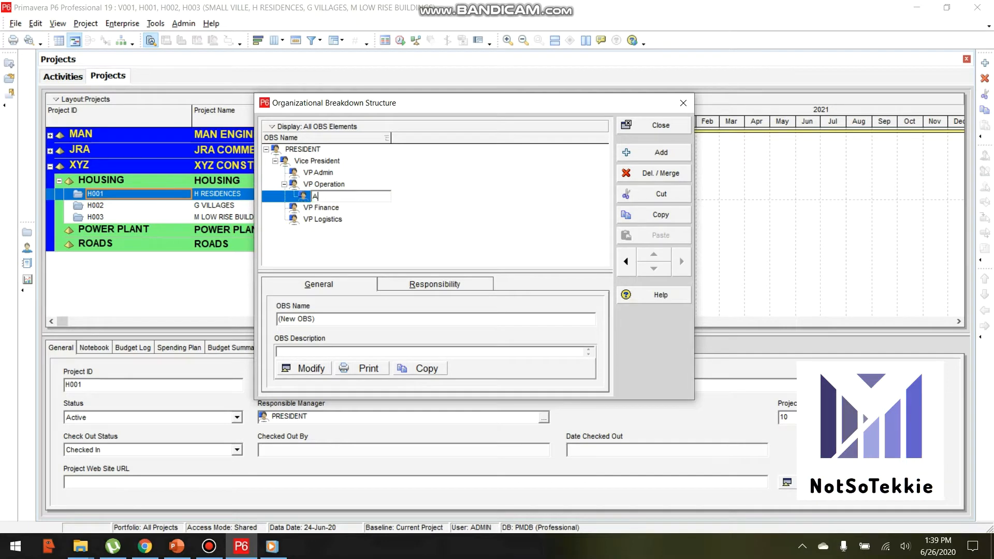
text(rea Manager)
key(Return)
- Add a new OBS element at the same level as Area Manager and name it "Project Manager"
click(328, 192)
click(657, 153)
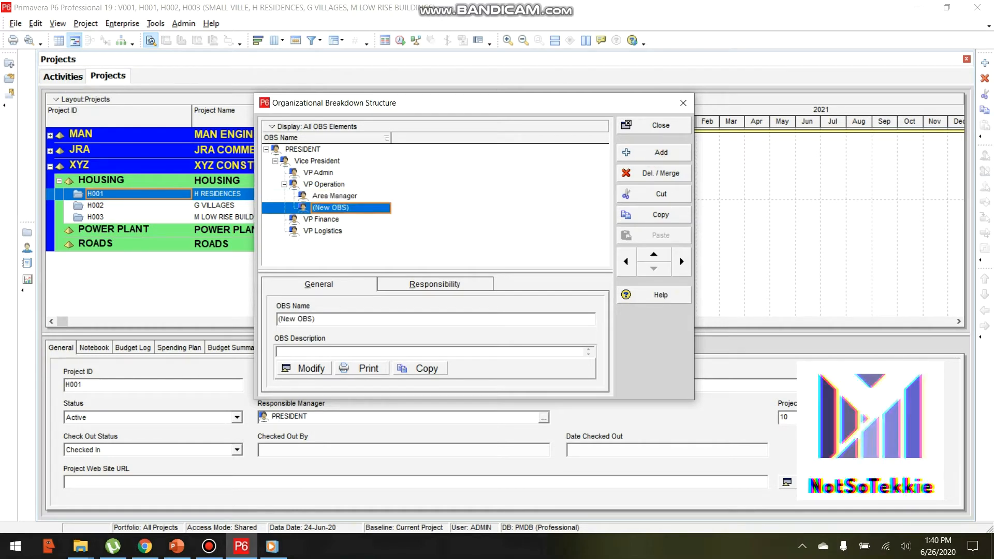
click(356, 208)
drag(359, 208, 312, 209)
text(Project)
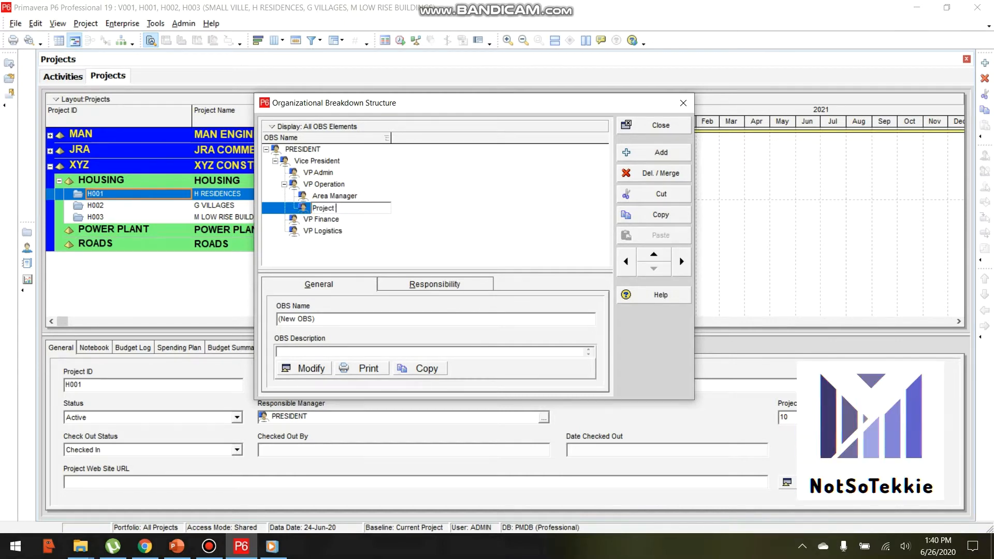
text( Manager)
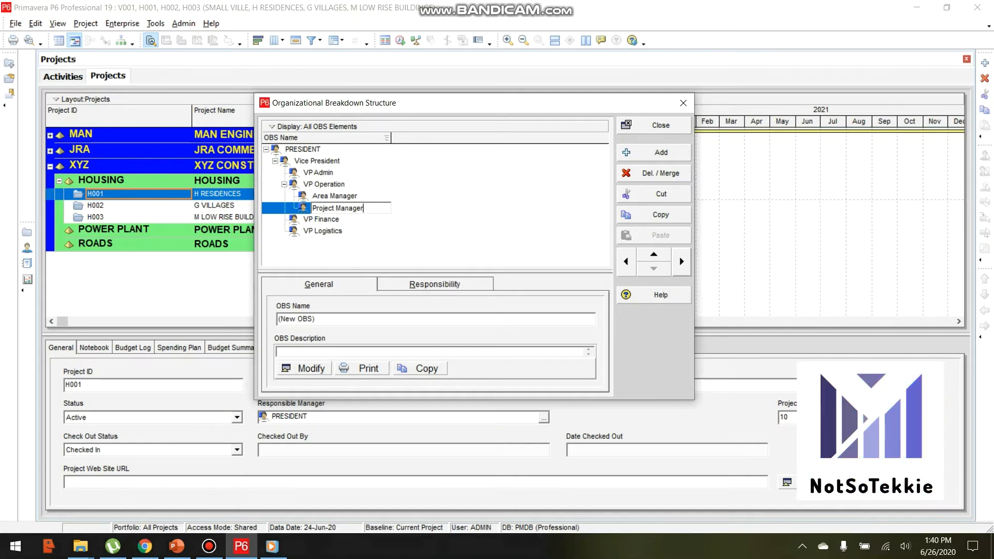
- Indent the Project Manager element beneath Area Manager and close the Organizational Breakdown Structure
click(681, 261)
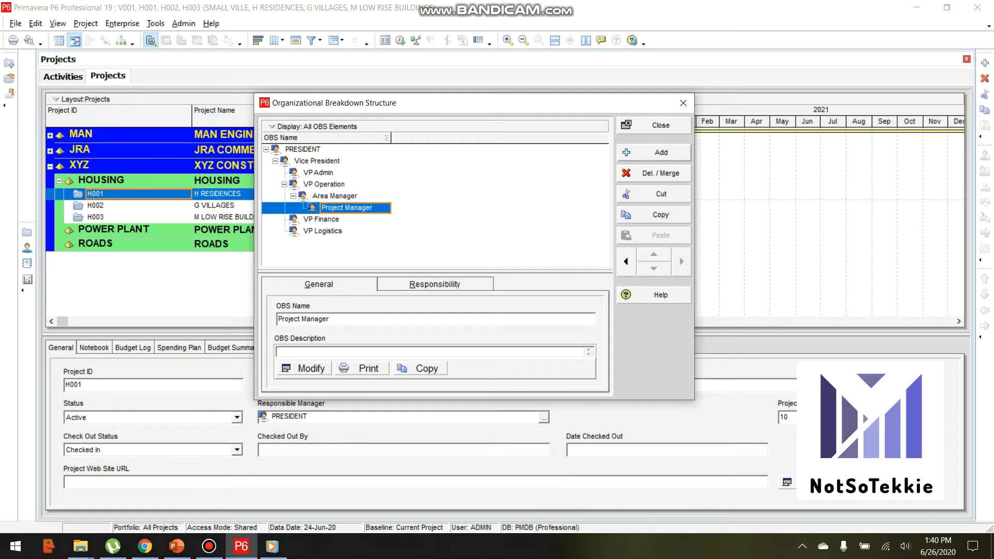
click(655, 125)
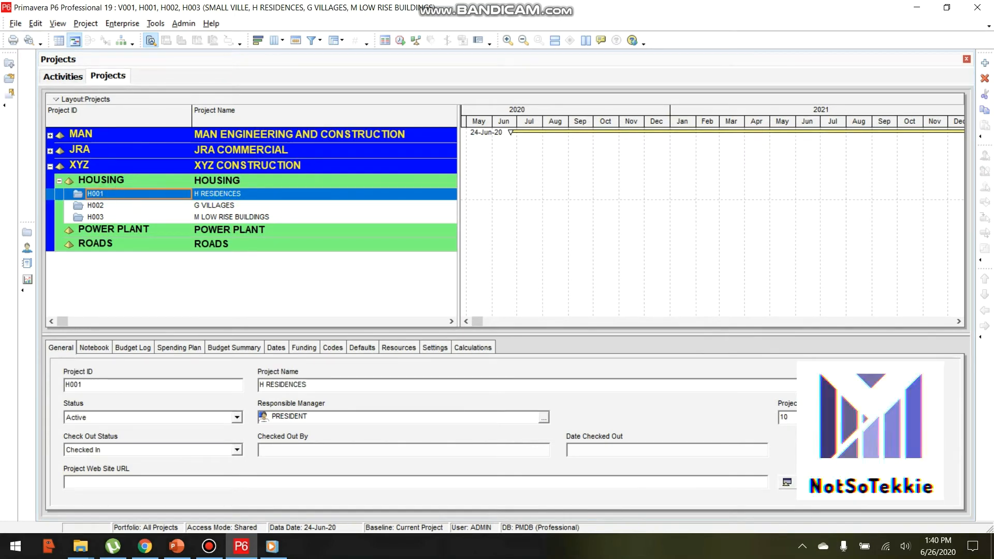
- Assign Area Manager as the responsible manager of project H001 H RESIDENCES
click(143, 195)
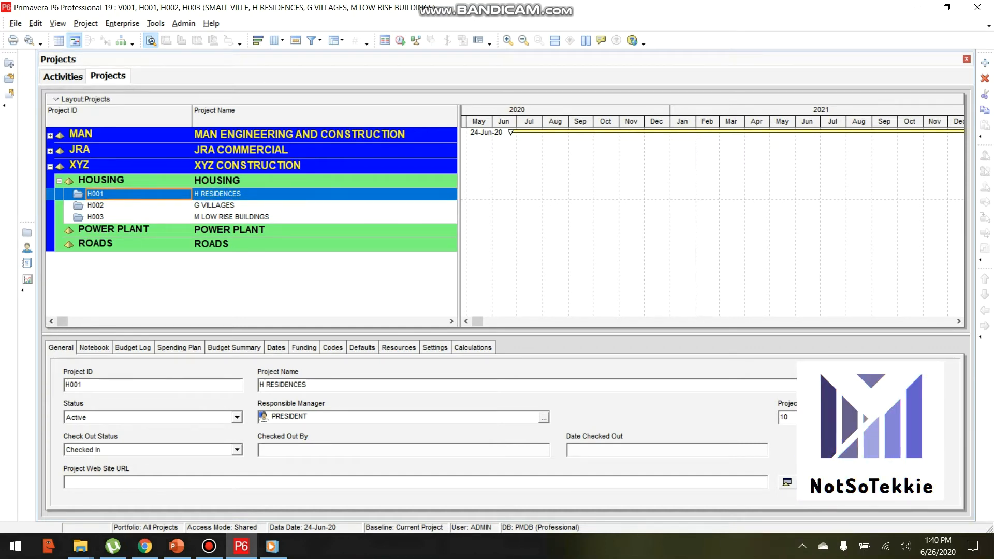
click(62, 370)
click(115, 205)
click(112, 195)
click(543, 418)
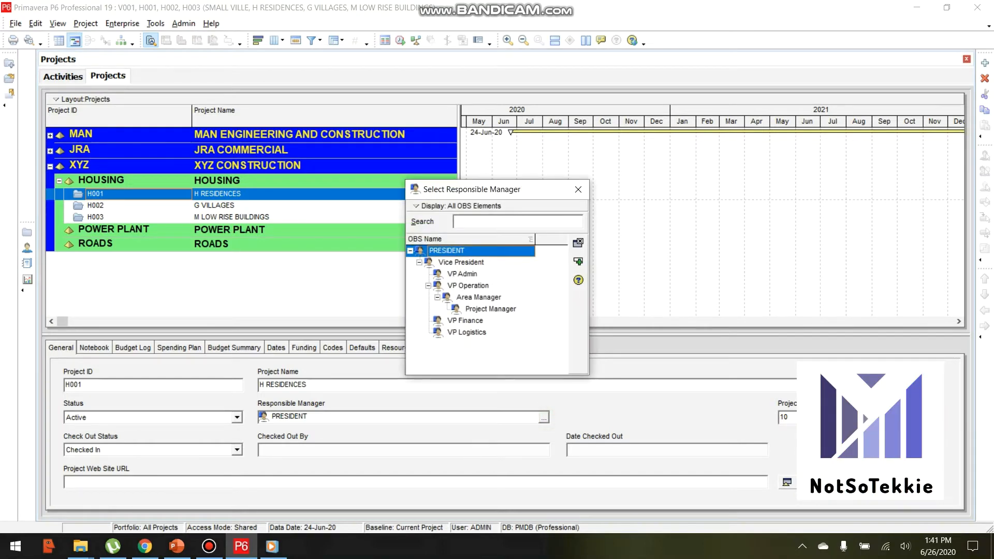
double_click(479, 297)
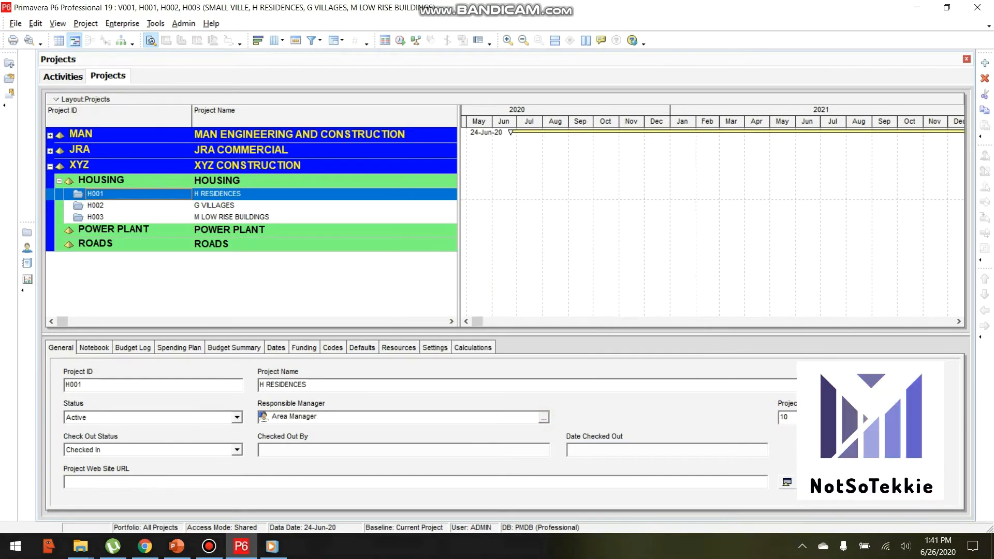
- Set the responsible manager of project H001 H RESIDENCES to Project Manager
click(543, 417)
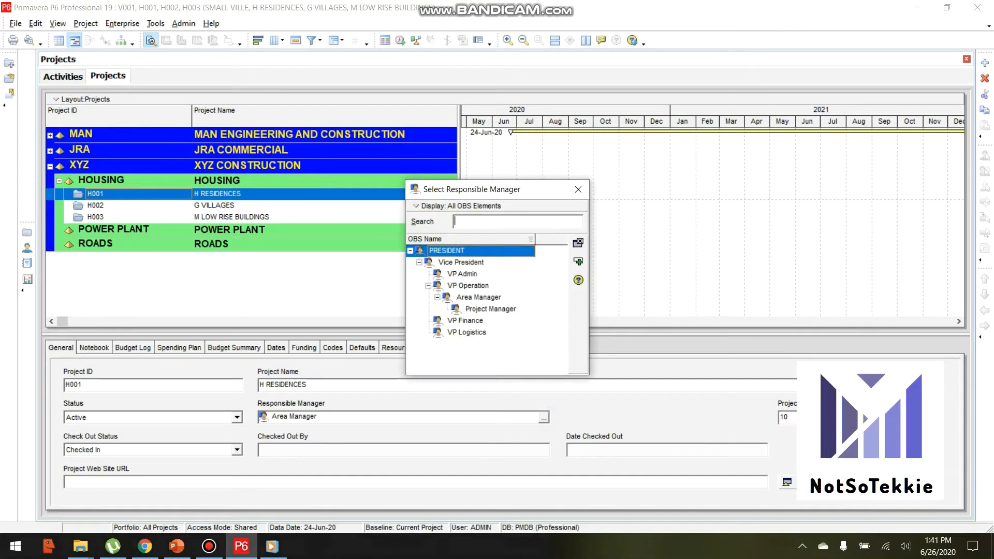
double_click(490, 310)
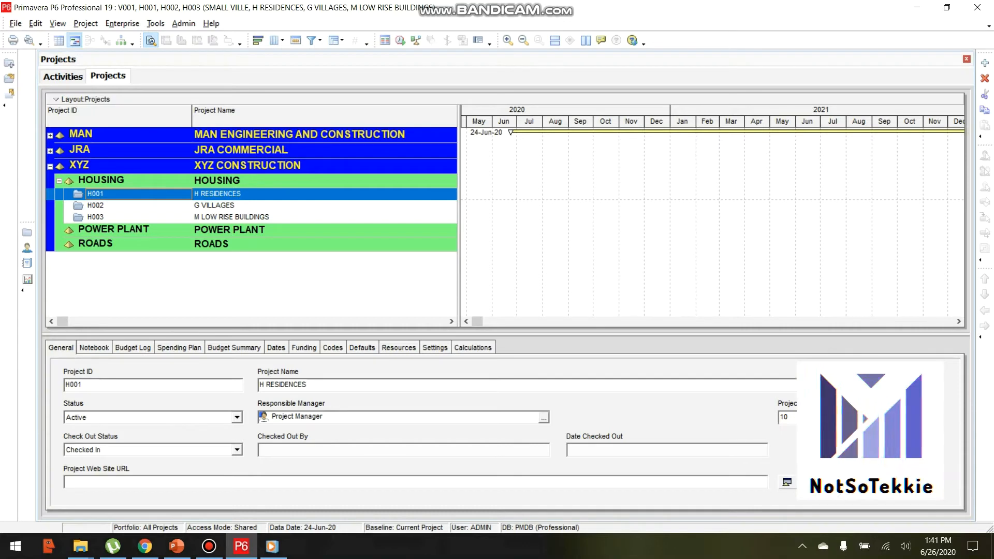
click(98, 208)
click(97, 194)
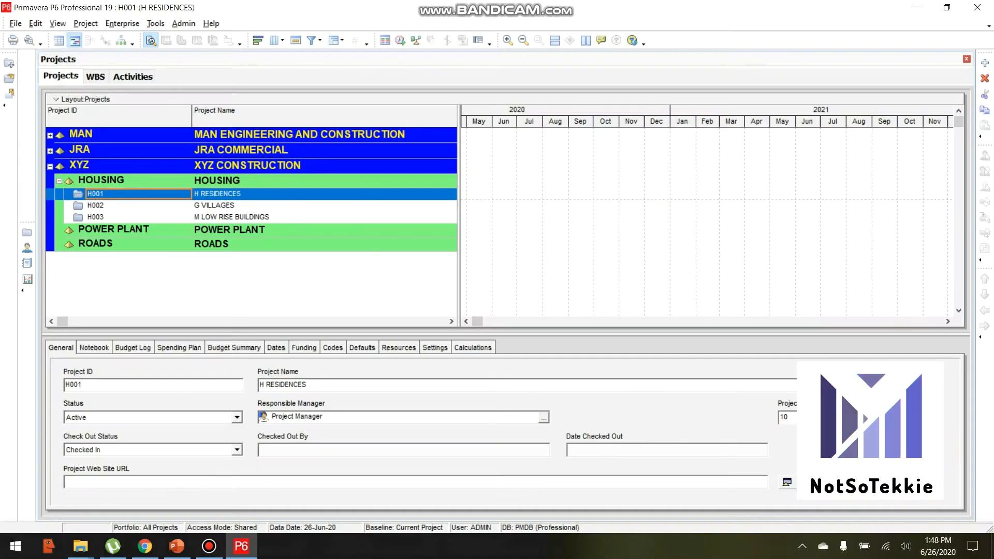
- Open the work breakdown structure of project H001 H RESIDENCES
right_click(137, 193)
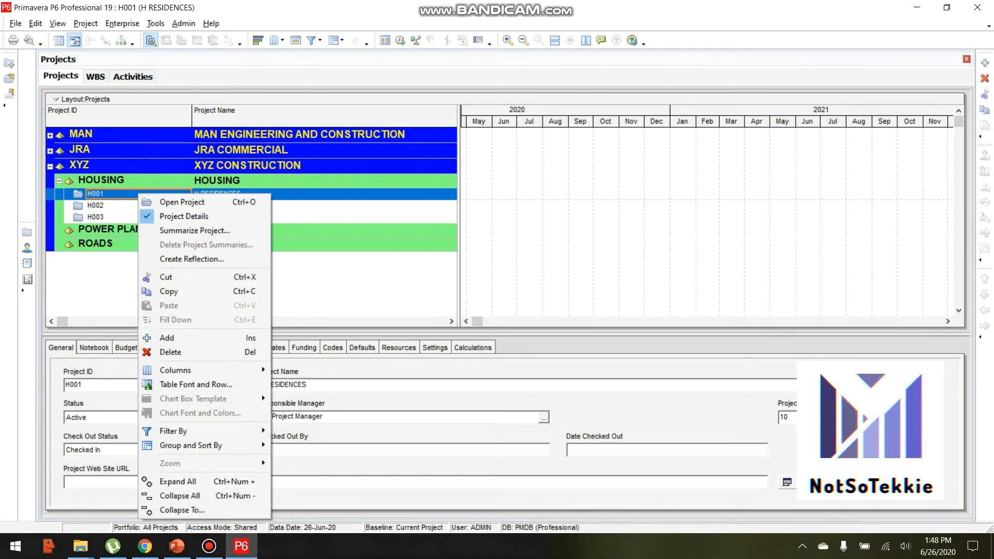
click(86, 24)
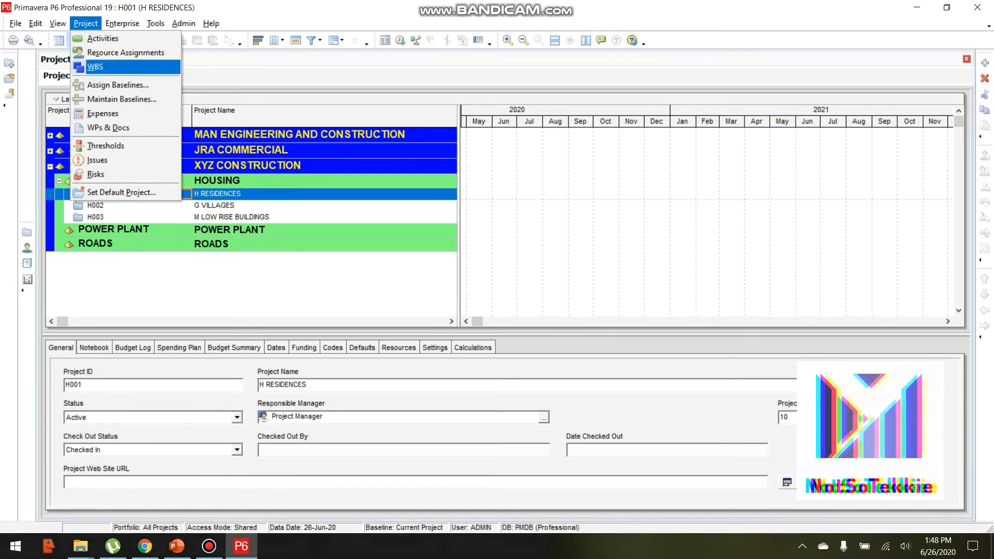
click(96, 66)
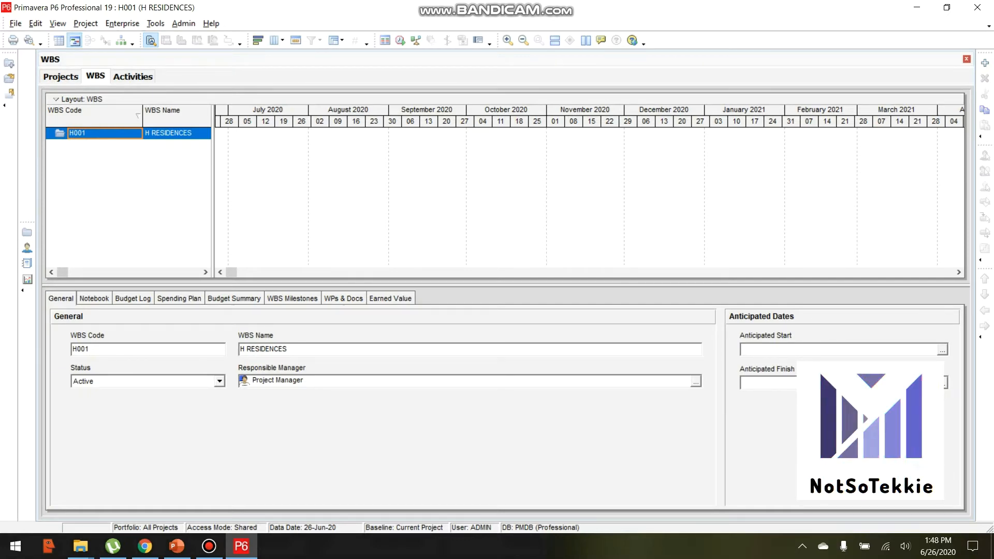
- Add a WBS element under H001 with the code PH1 and the name "PHASE 1"
right_click(94, 131)
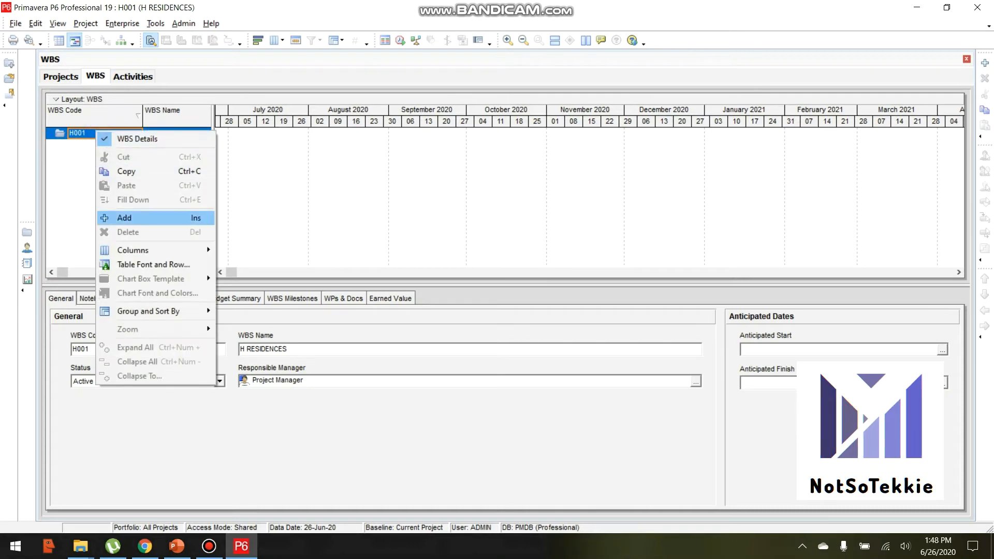
click(62, 187)
right_click(96, 130)
click(127, 218)
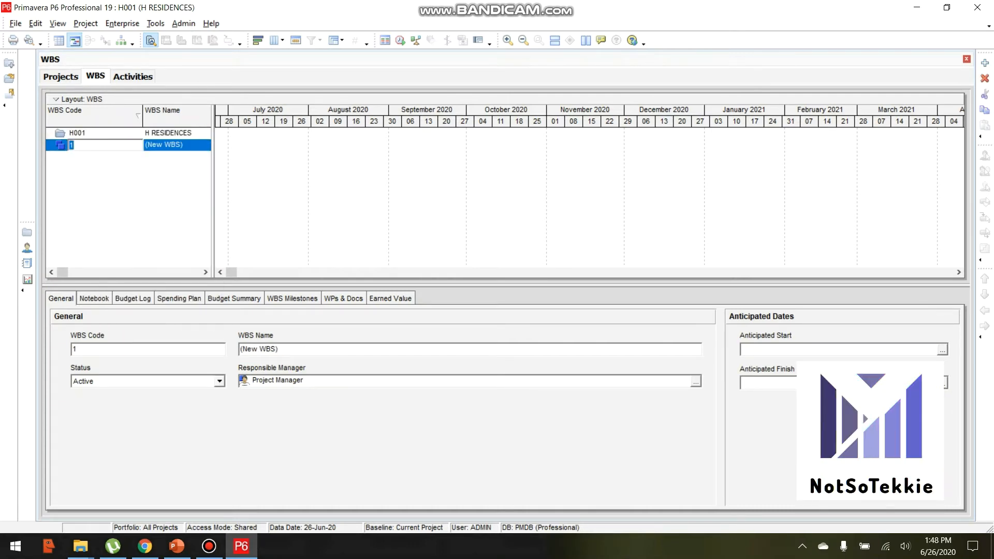
text(ph)
key(BackSpace)
key(BackSpace)
key(Caps_Lock)
text(PH1)
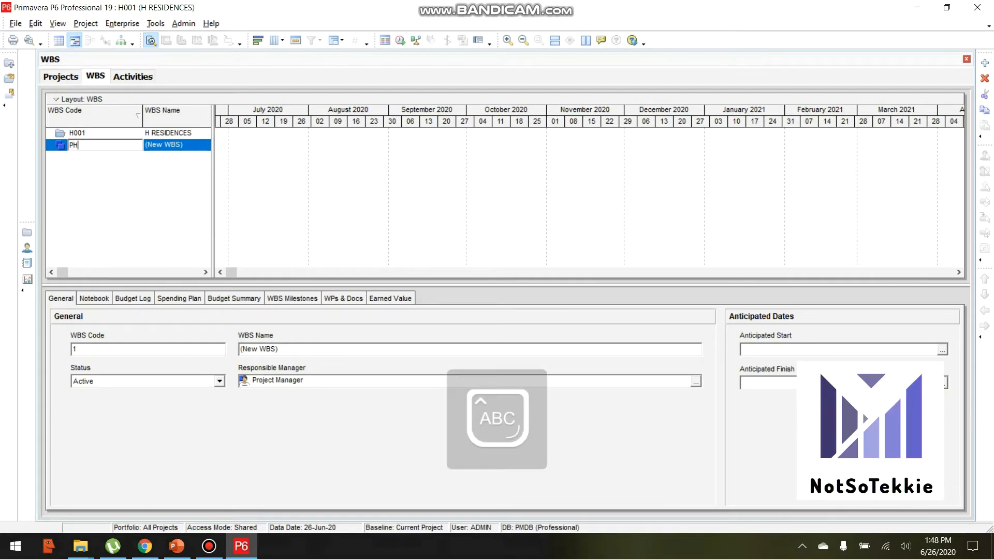
key(Return)
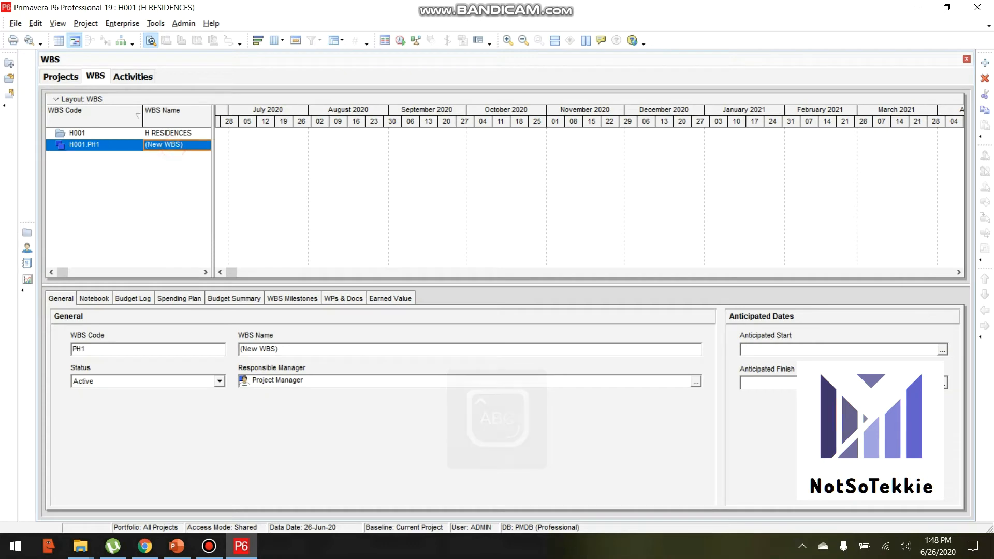
click(185, 147)
text(P)
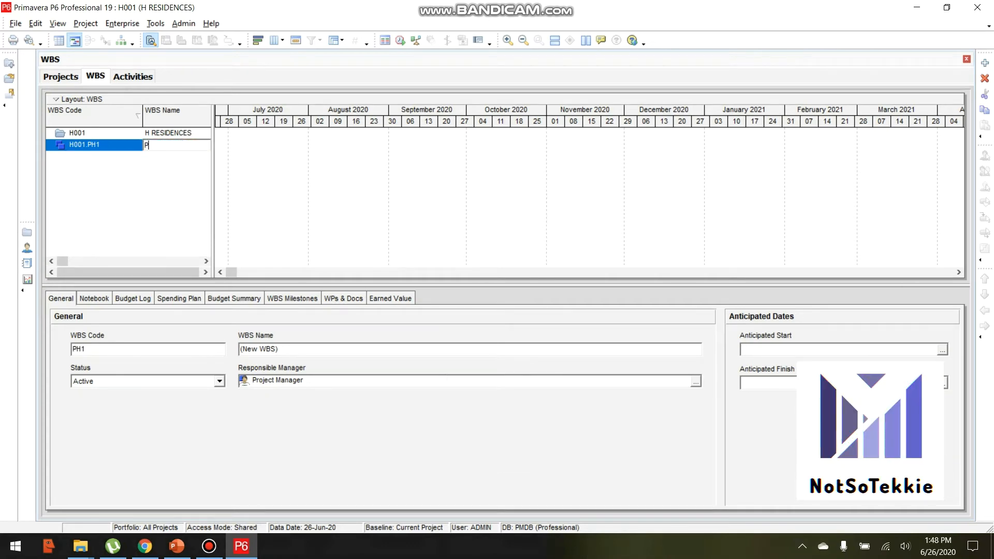
text(HASE 1)
- Sort the WBS by code in hierarchical order, with PHASE 1 nested beneath H RESIDENCES
click(90, 133)
right_click(90, 136)
click(73, 145)
click(90, 123)
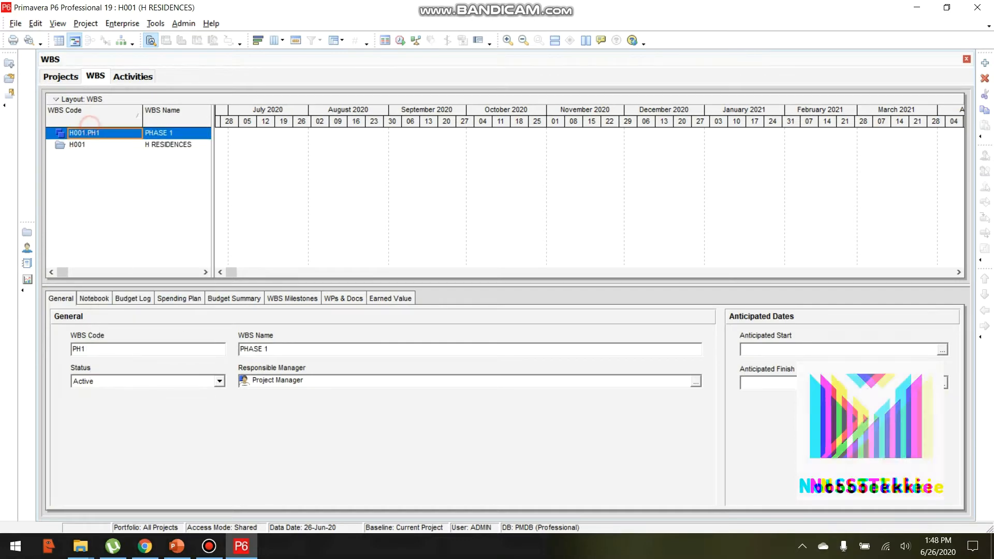
click(83, 145)
click(101, 117)
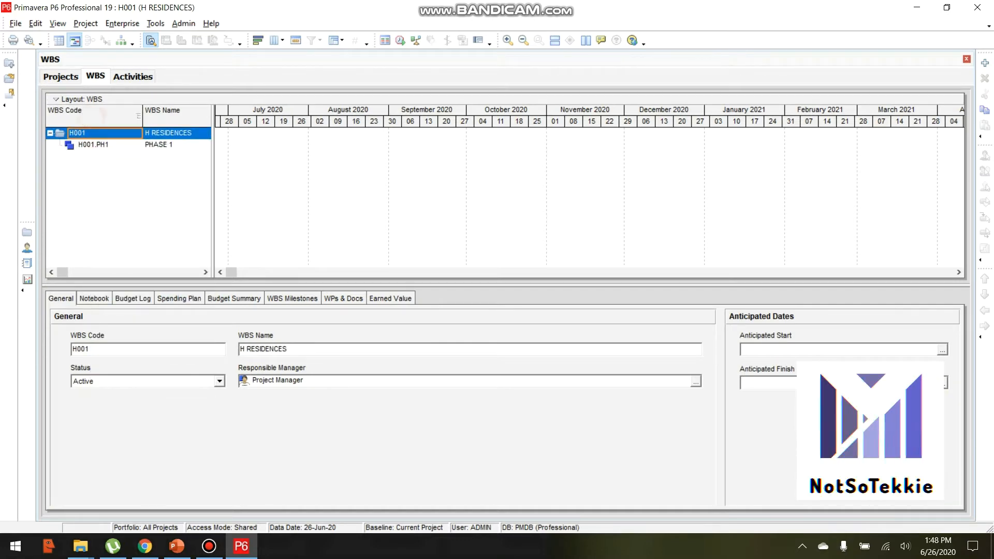
- Add a second WBS element under H001 with the code PH2 and the name "PHASE 2"
right_click(87, 133)
click(129, 221)
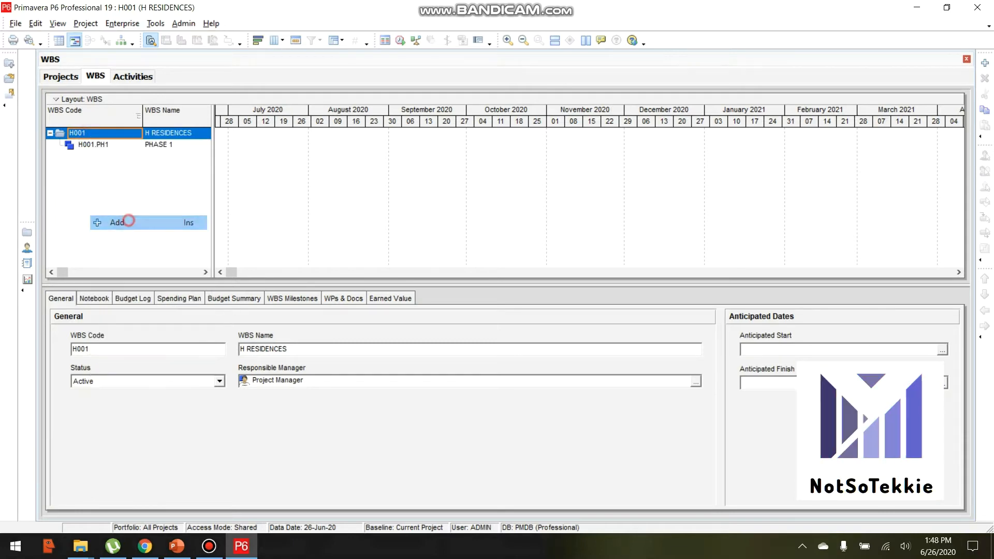
text(P)
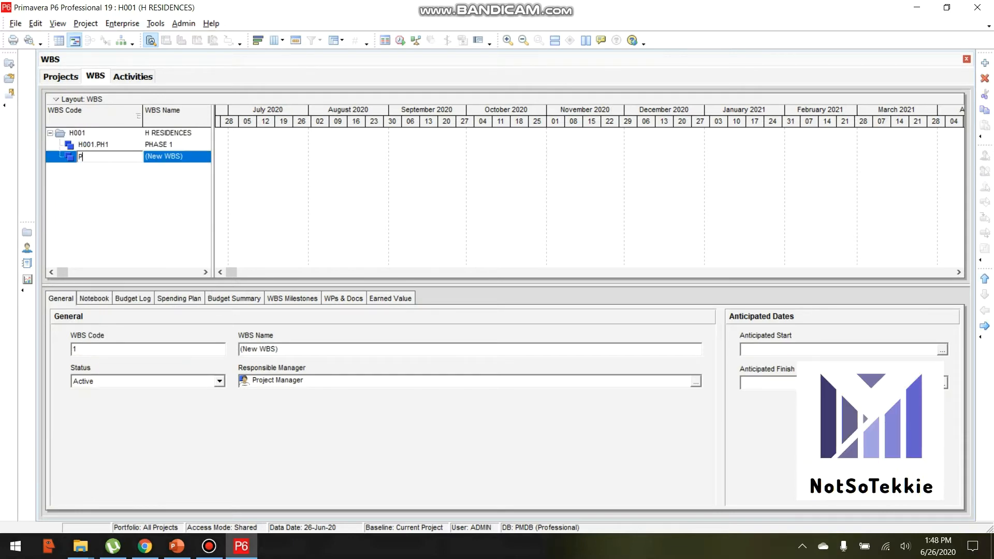
text(H2)
key(Tab)
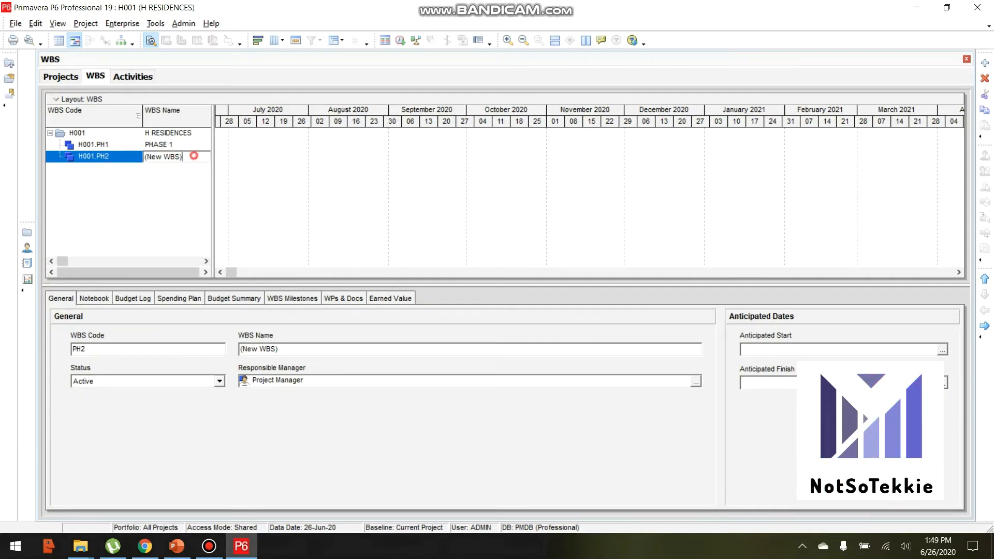
text(PHASE 2)
key(Return)
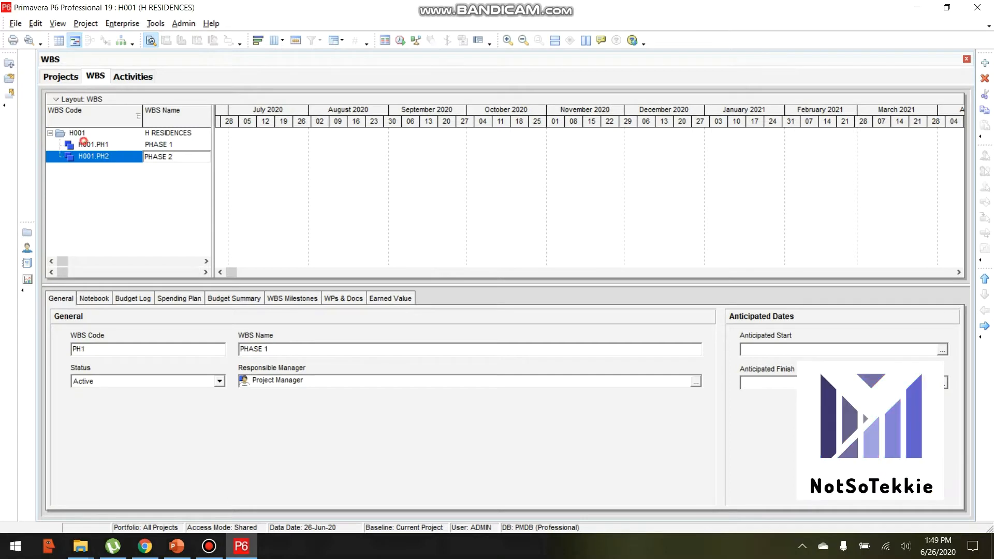
- Add a third WBS element directly under H001 and give it the code PH3
click(76, 133)
right_click(77, 134)
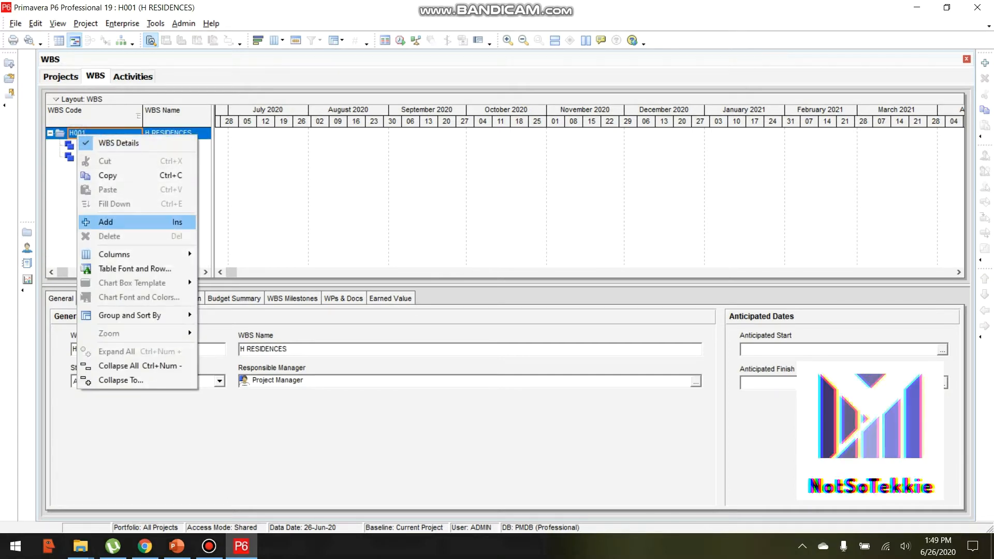
click(122, 222)
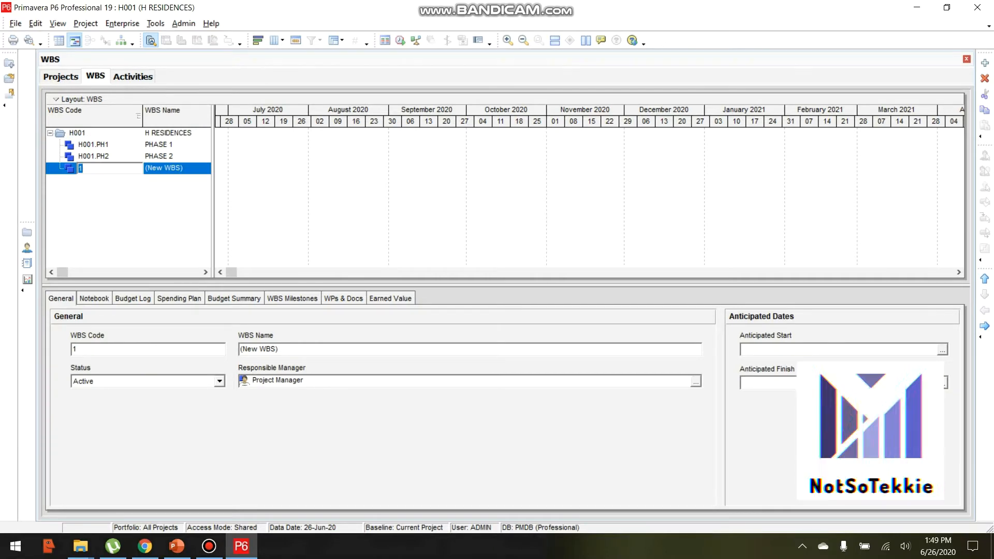
text(PHASE)
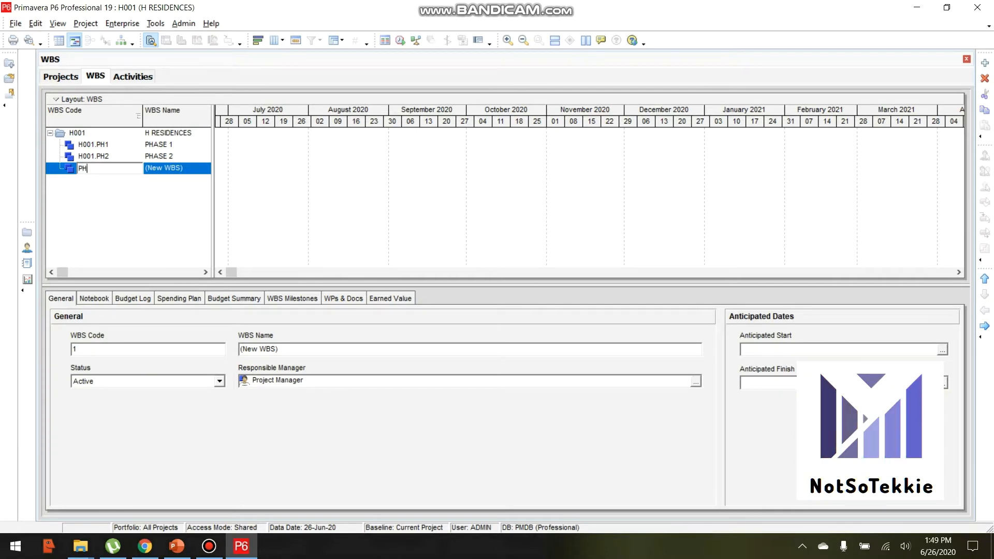
key(BackSpace)
key(BackSpace)
key(BackSpace)
key(BackSpace)
text(H3)
- Name the PH3 WBS element "PHASE 3"
click(194, 168)
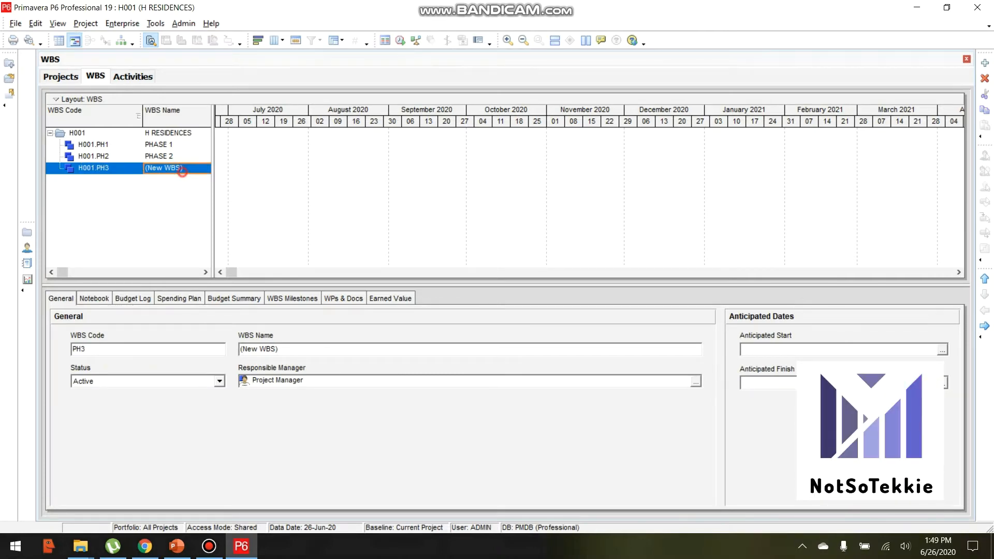
text(PAHSE)
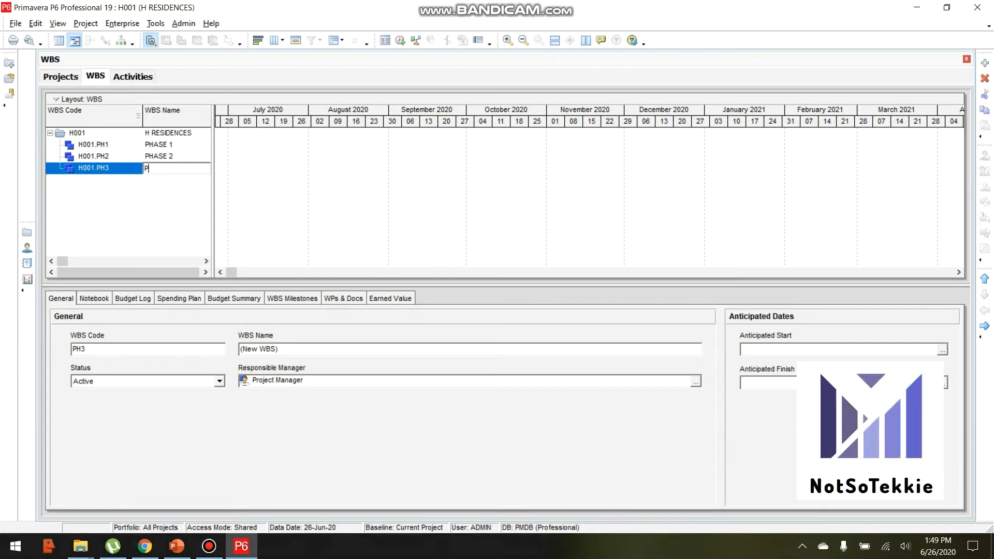
key(BackSpace)
key(BackSpace)
key(BackSpace)
key(BackSpace)
text(HASE 3)
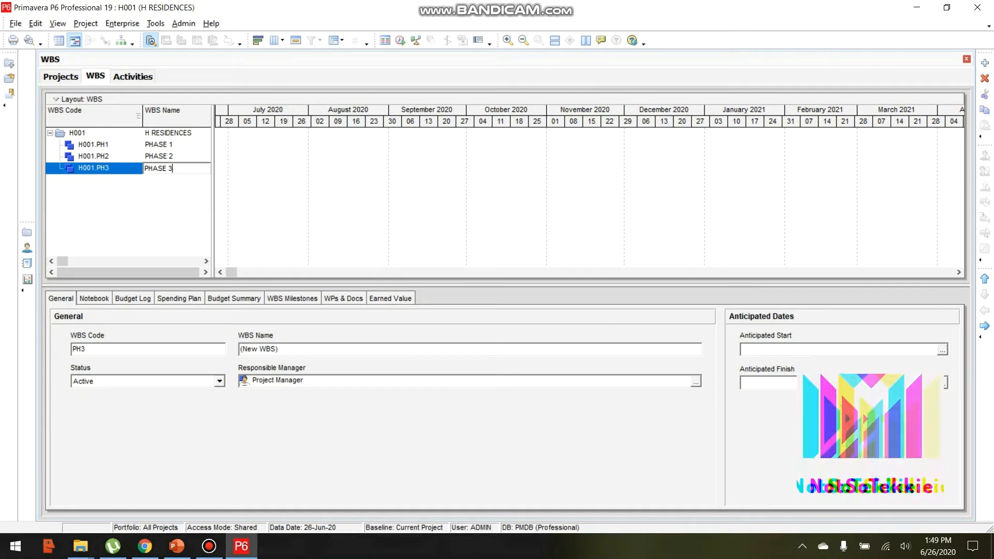
click(89, 144)
- Review the H RESIDENCES phases in the WBS and in the project's Activities view
click(98, 156)
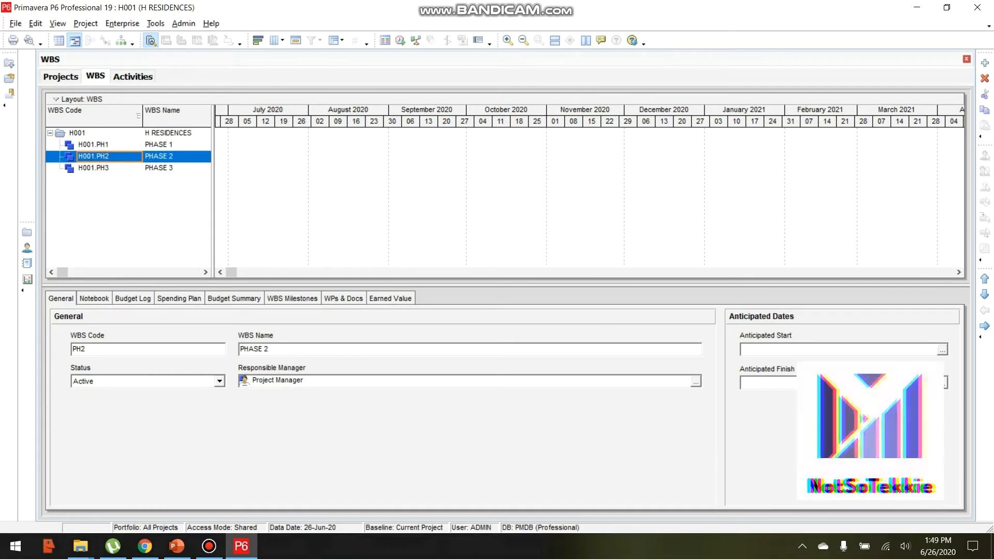
click(105, 146)
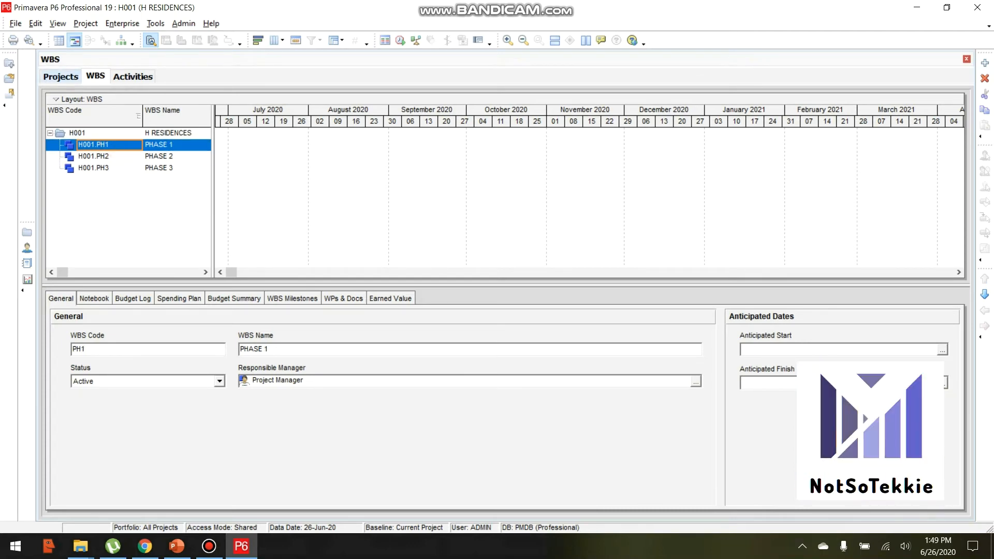
click(62, 77)
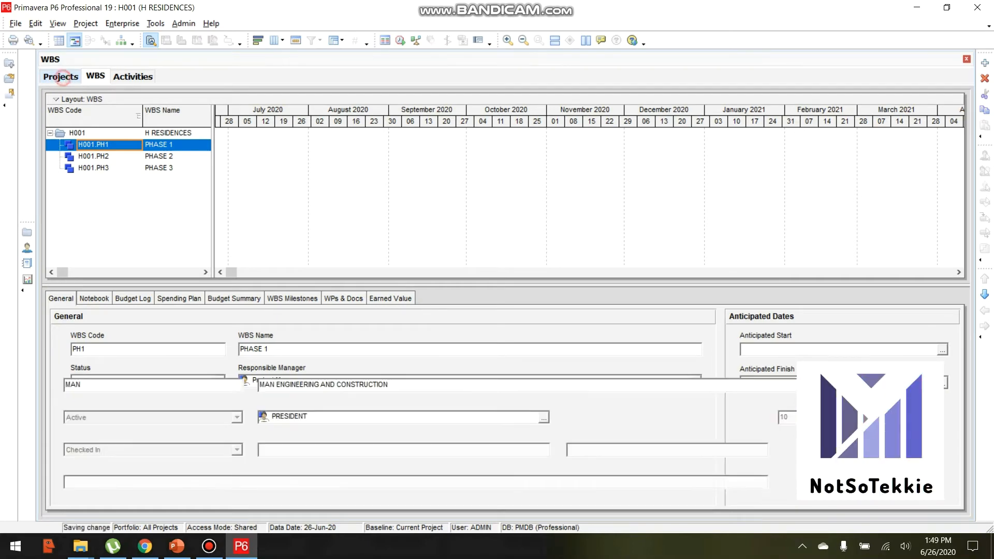
click(133, 76)
click(120, 140)
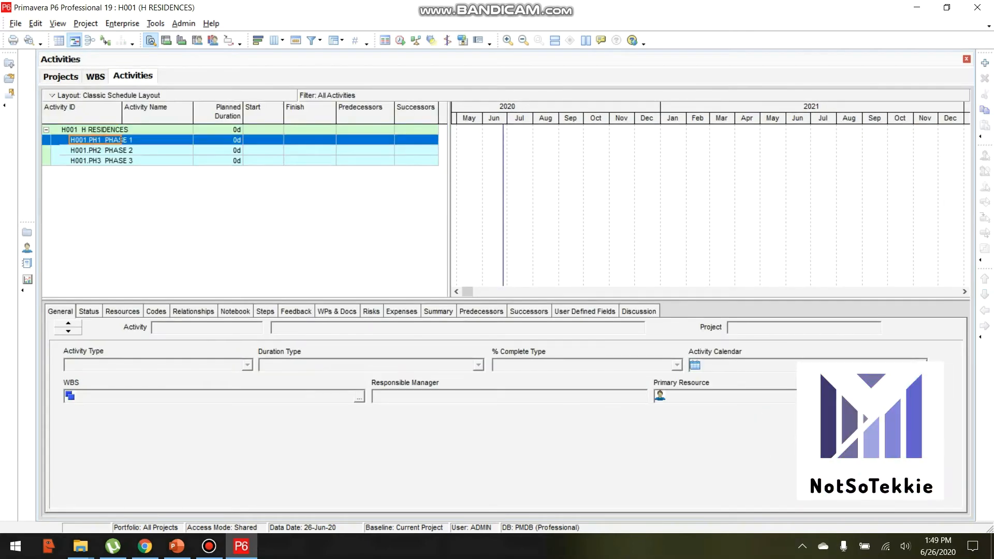
click(120, 151)
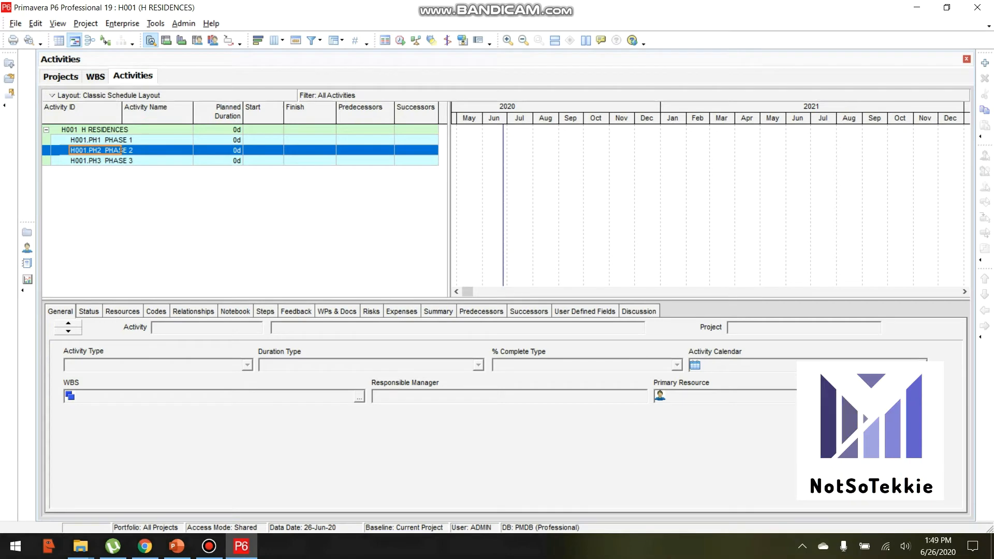
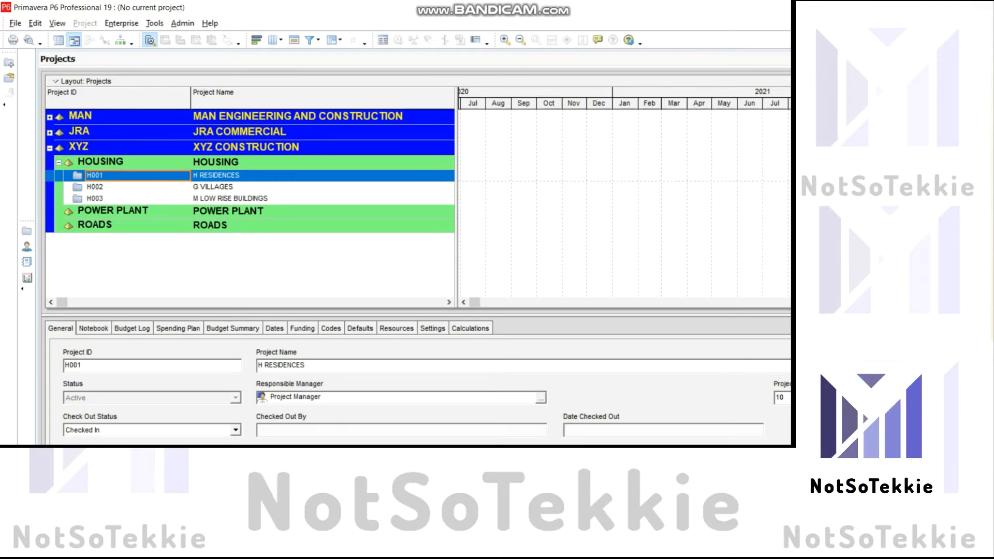
- Open the WBS of the H RESIDENCES project and check its three phases
click(85, 24)
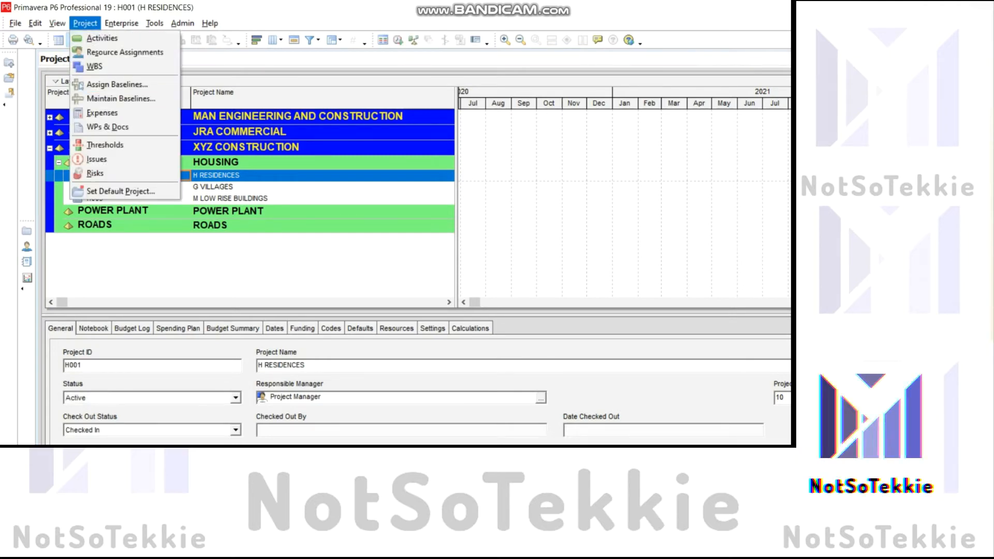
click(95, 66)
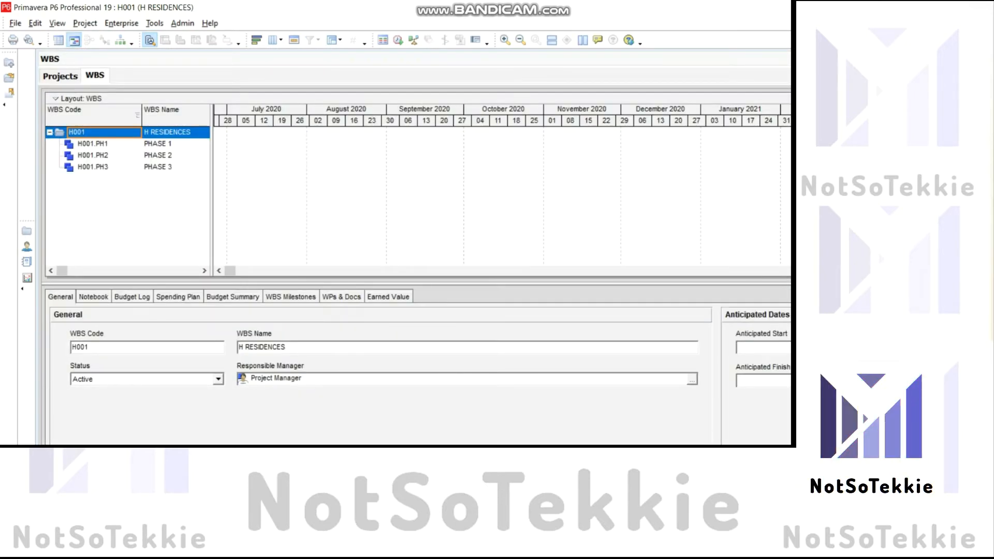
key(Down)
key(Down)
key(Down)
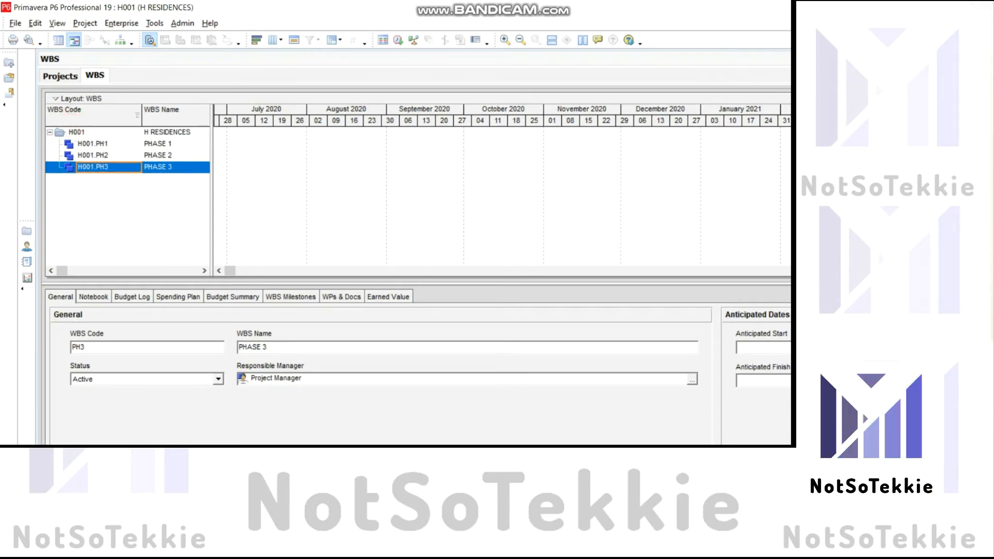
click(50, 133)
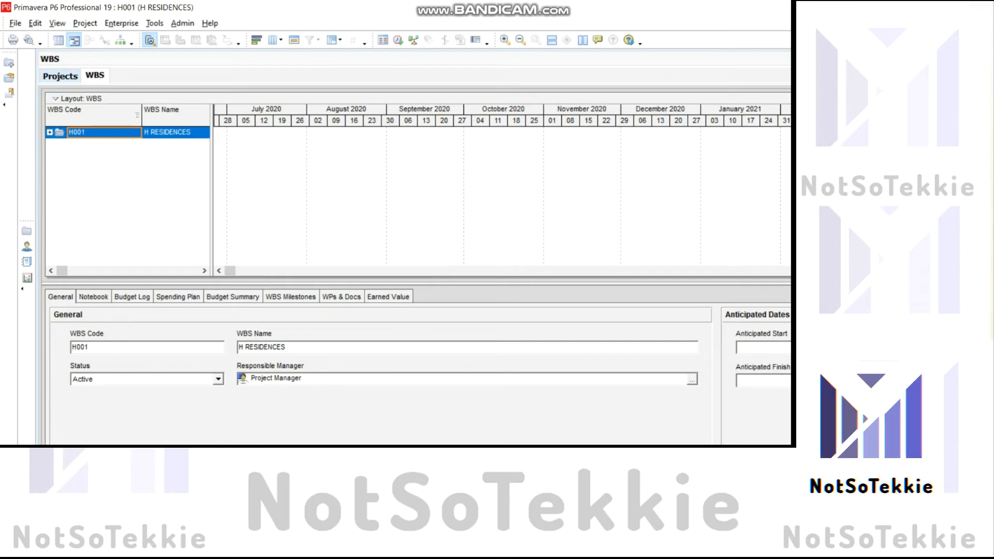
- Duplicate the H RESIDENCES project within HOUSING, including risks, issues and thresholds, reports, documents, funding sources, notebook, WBS milestones, and WPs & Docs
click(60, 75)
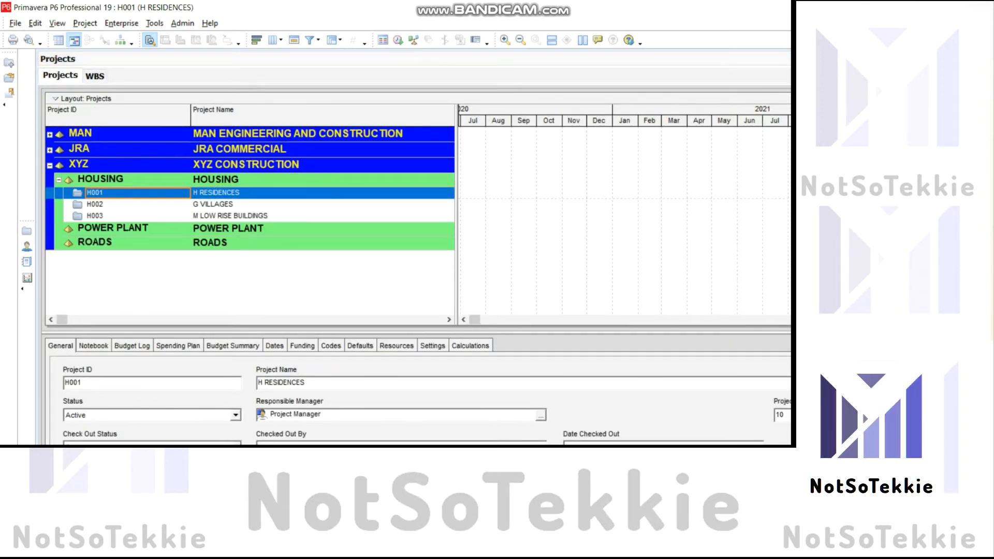
right_click(138, 193)
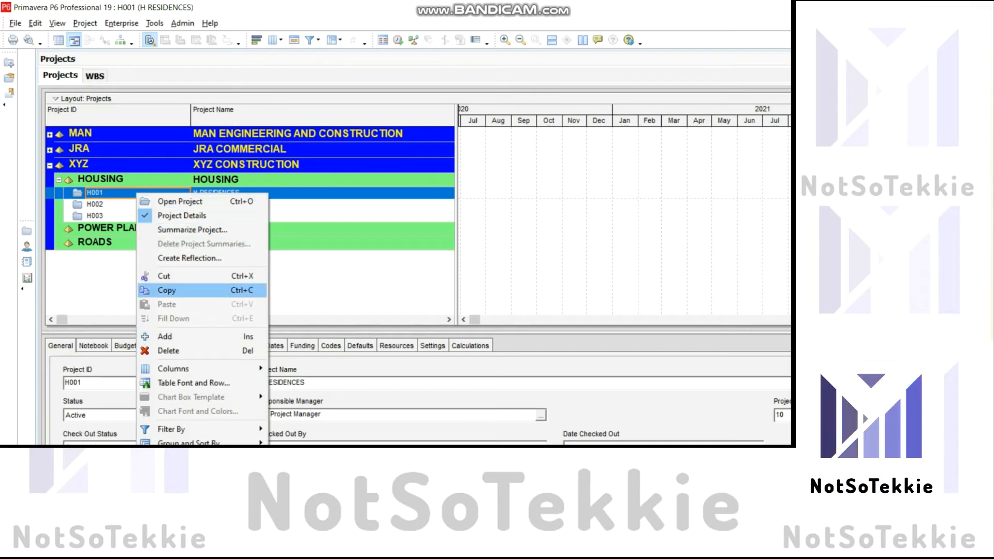
click(167, 290)
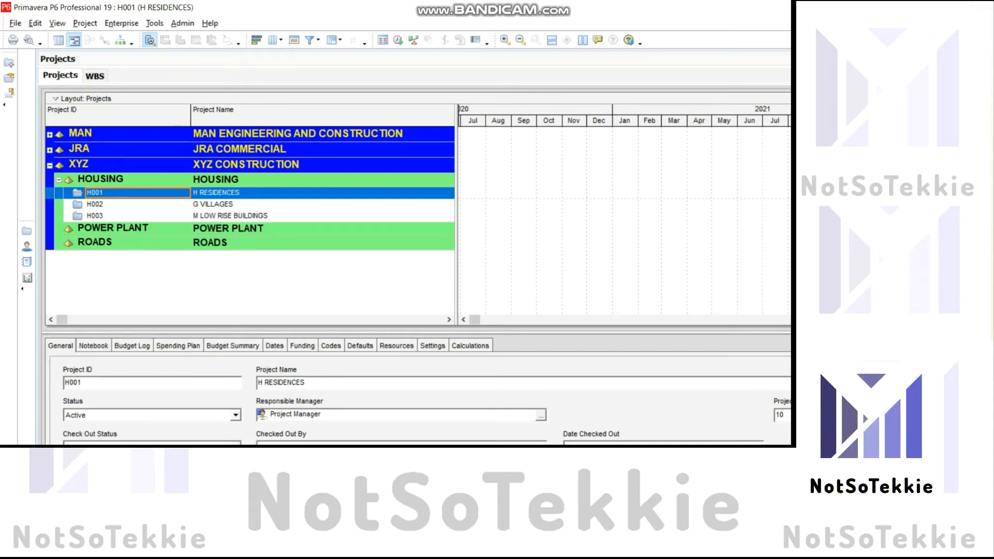
click(138, 216)
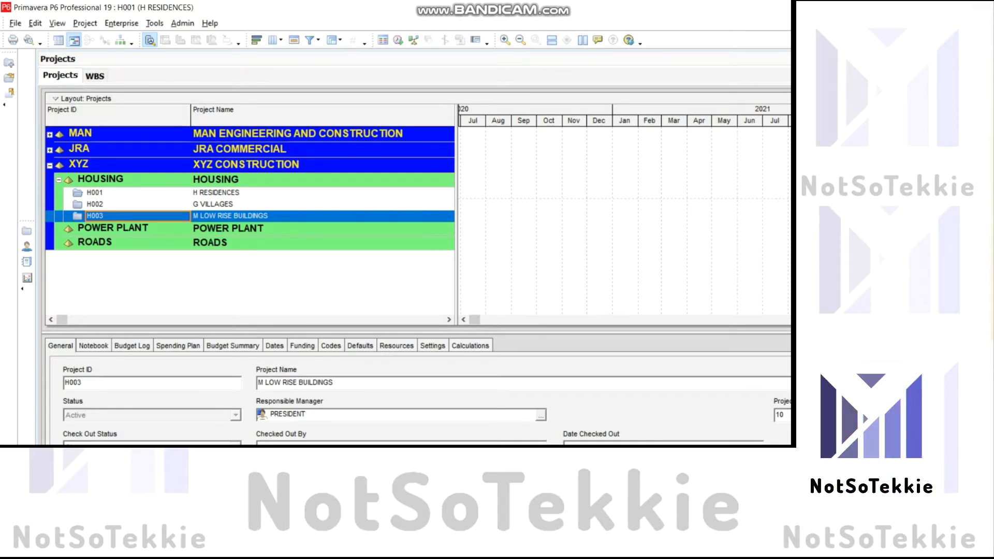
right_click(123, 216)
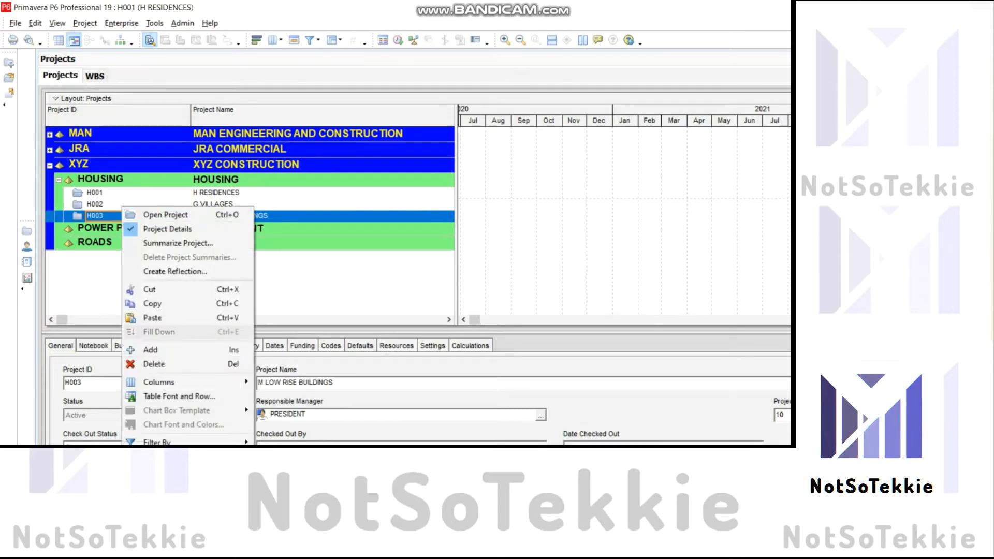
click(166, 320)
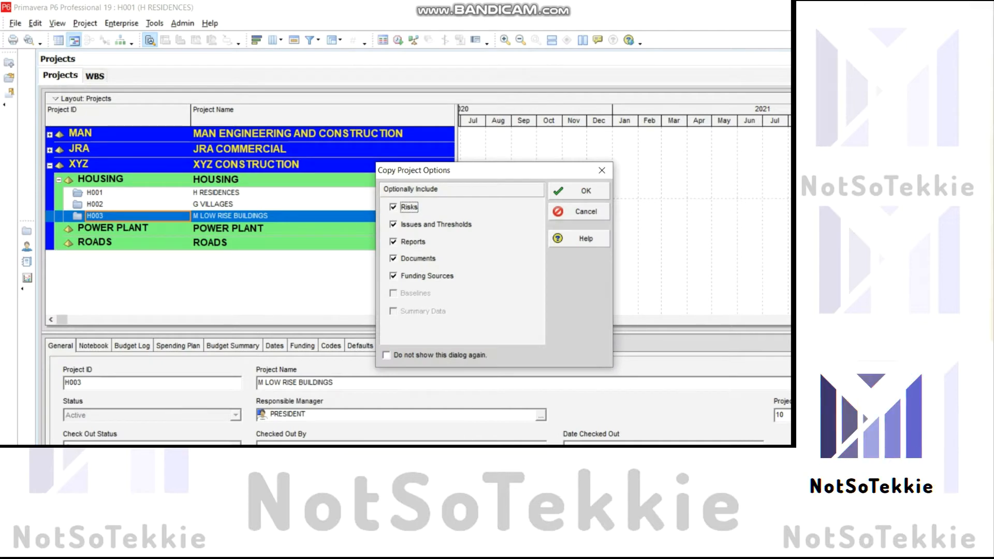
drag(486, 171, 421, 171)
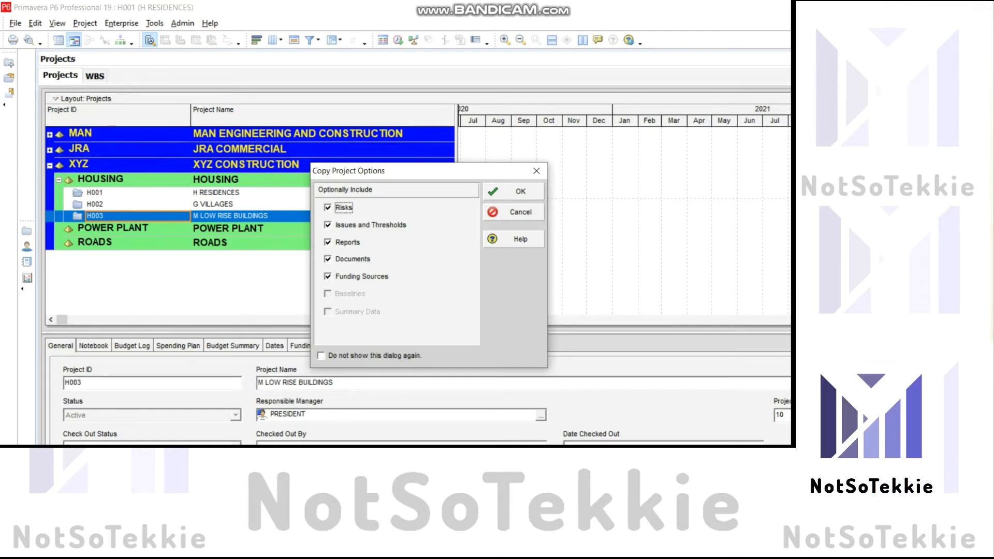
click(328, 225)
click(329, 225)
click(517, 191)
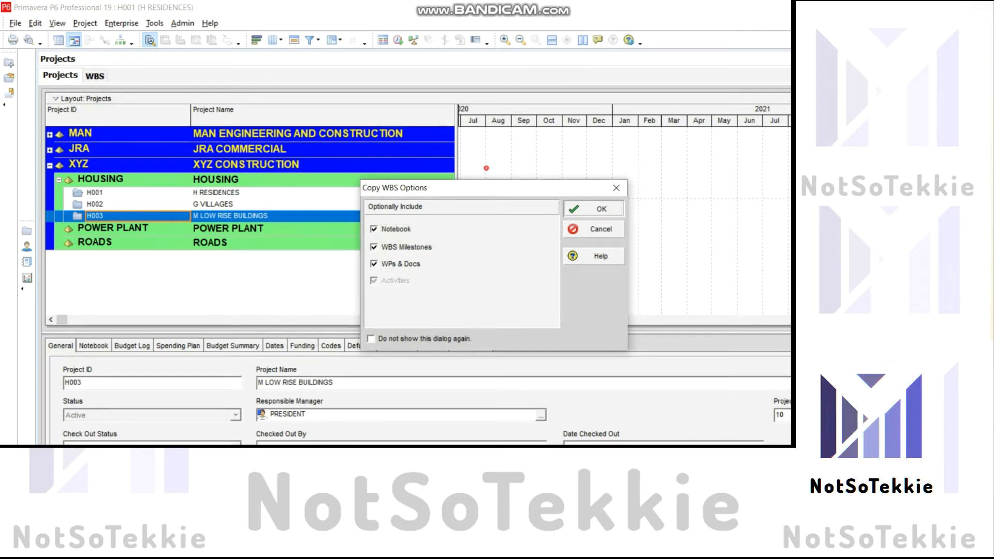
click(593, 208)
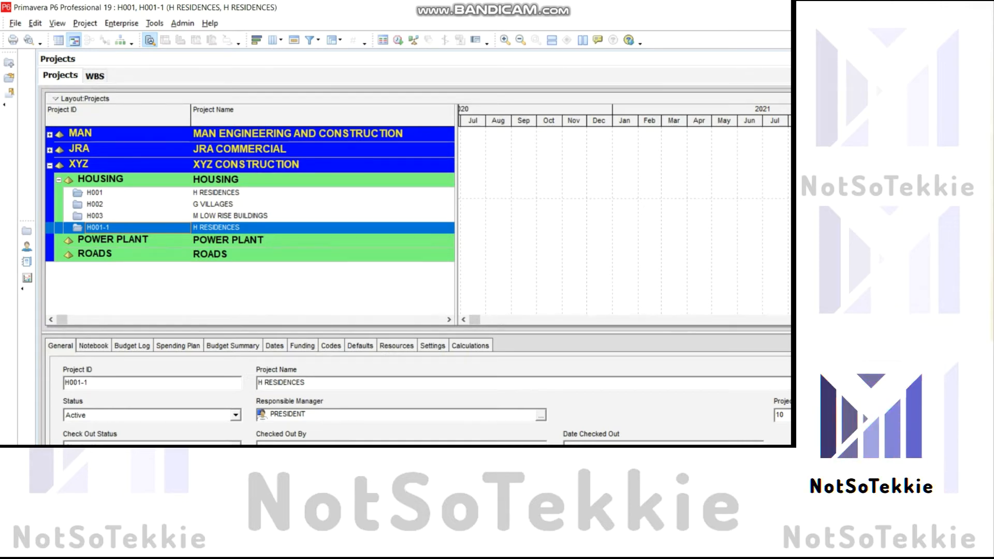
- Check the WBS of the copied H RESIDENCES project and change the copy's project ID to H004
click(95, 77)
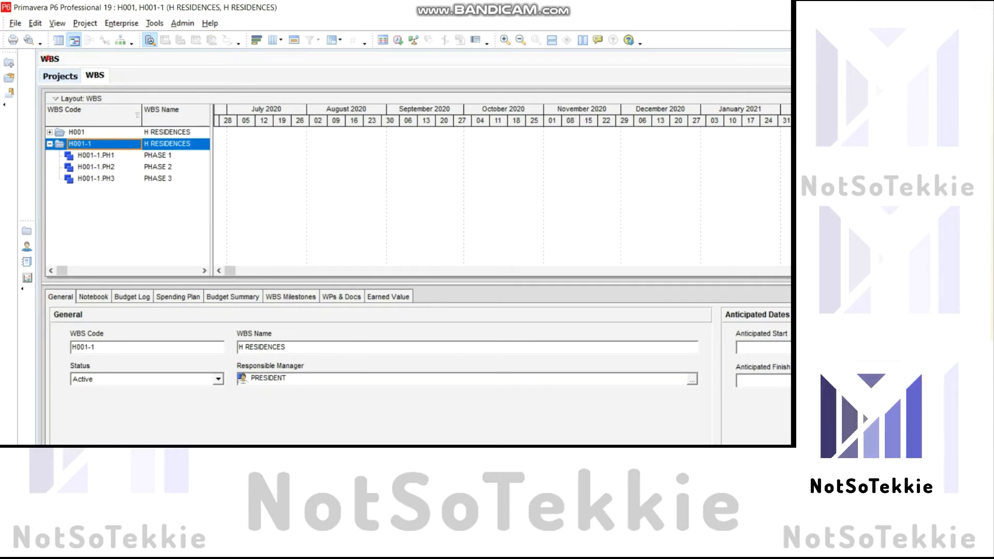
click(60, 76)
click(105, 227)
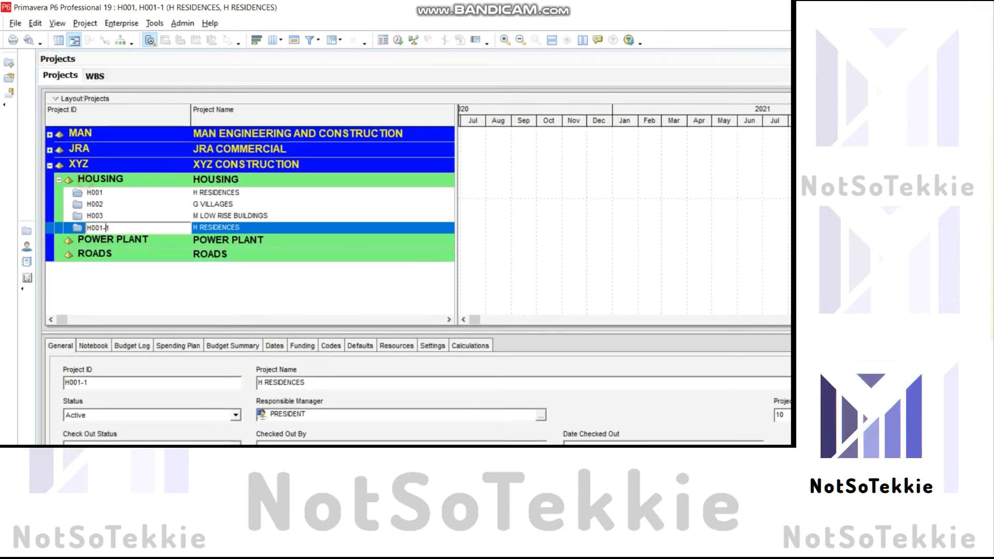
drag(99, 227, 111, 228)
text(4)
key(Return)
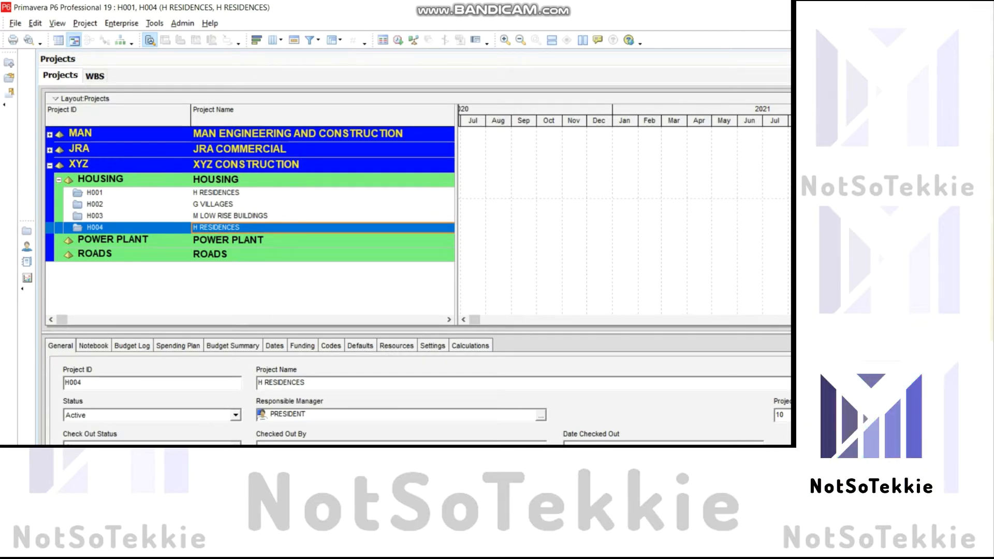
- Rename project H004 to "BRICE HOMES"
key(Caps_Lock)
text(BRI)
text(C)
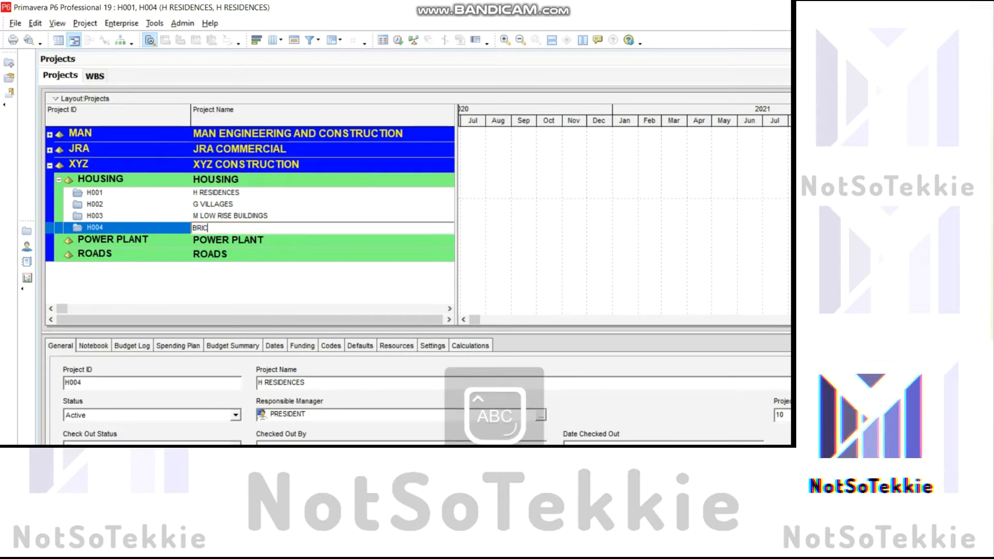
text(E HOMES)
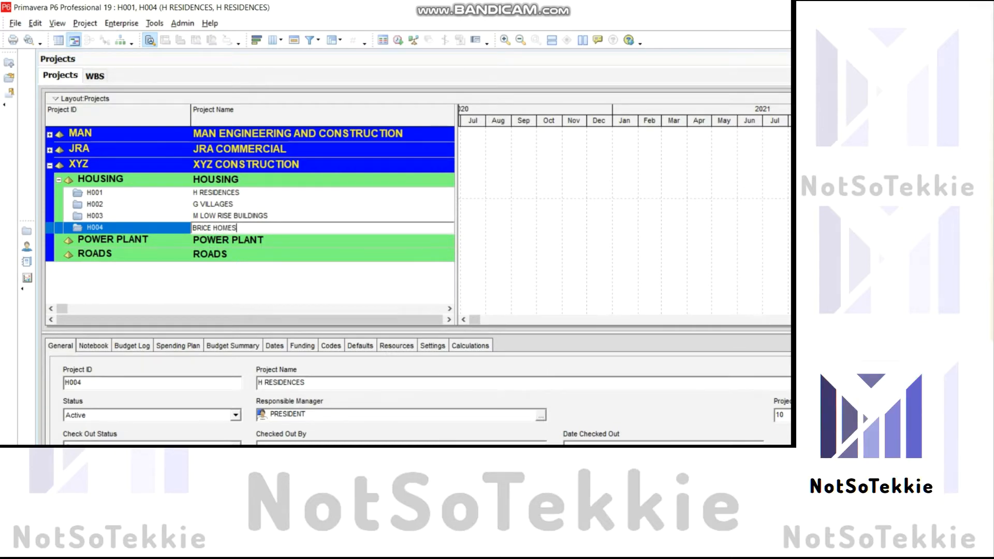
key(Return)
key(Down)
key(Up)
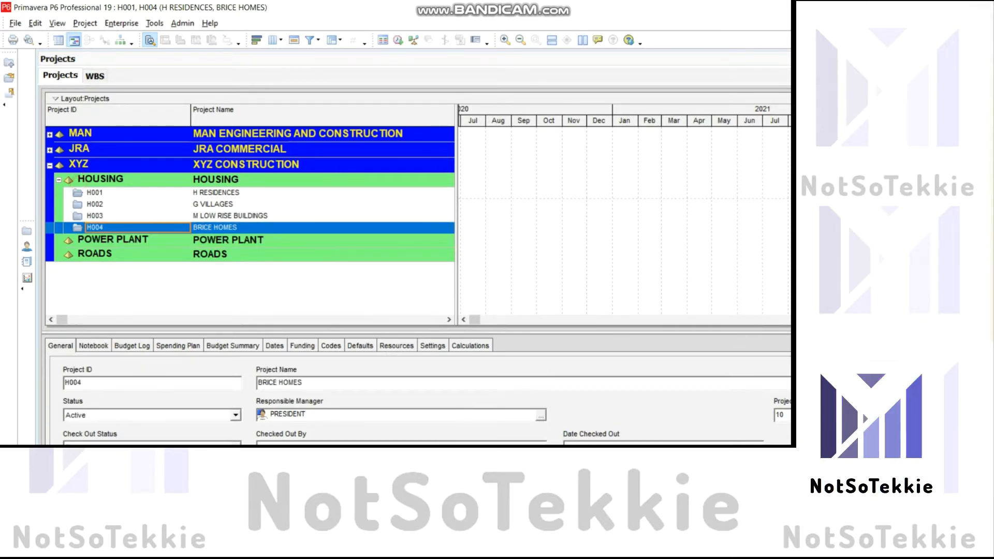
- Add a WBS element under PHASE 1 of BRICE HOMES and give it the code EW
click(95, 76)
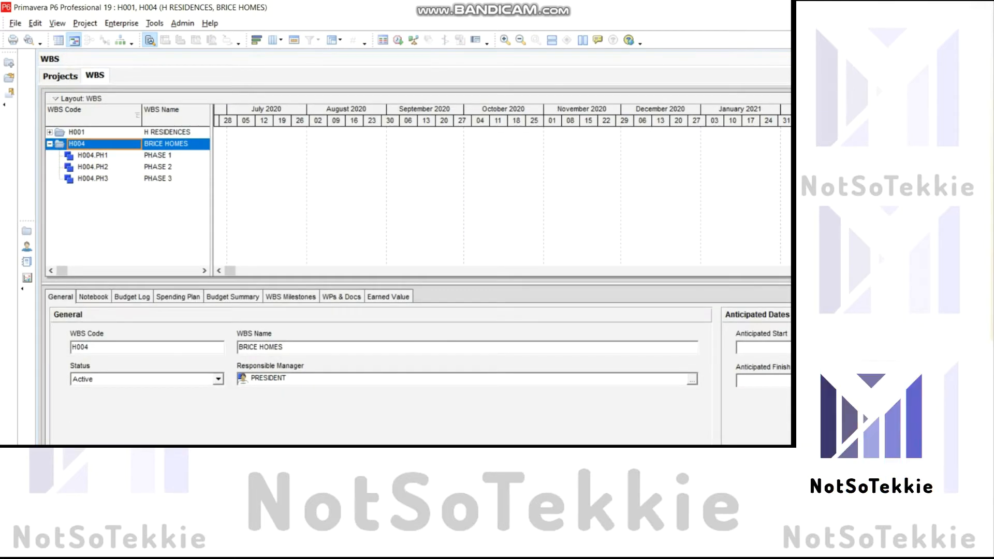
click(166, 144)
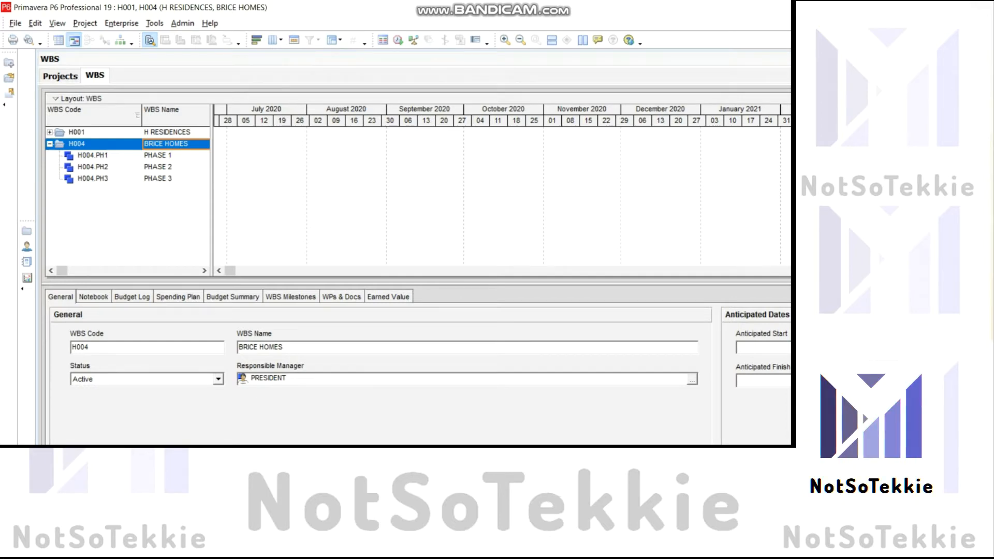
click(93, 156)
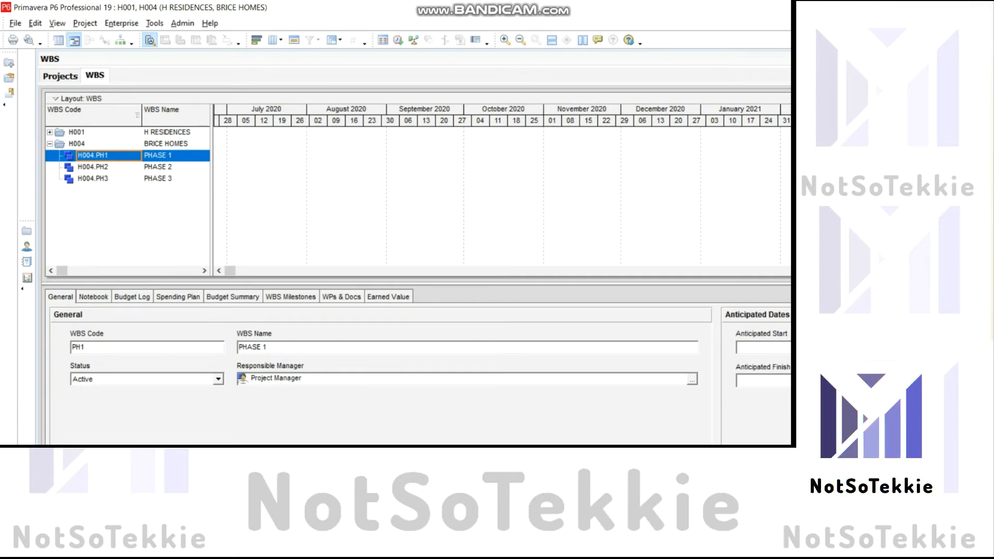
click(104, 156)
click(139, 178)
click(116, 155)
right_click(116, 157)
click(140, 244)
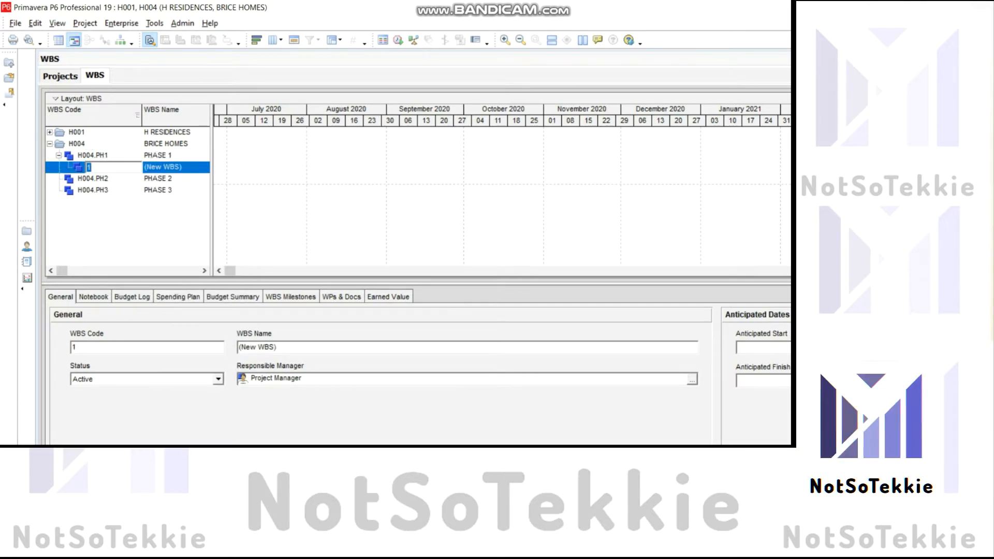
key(Caps_Lock)
key(BackSpace)
key(Caps_Lock)
text(EW)
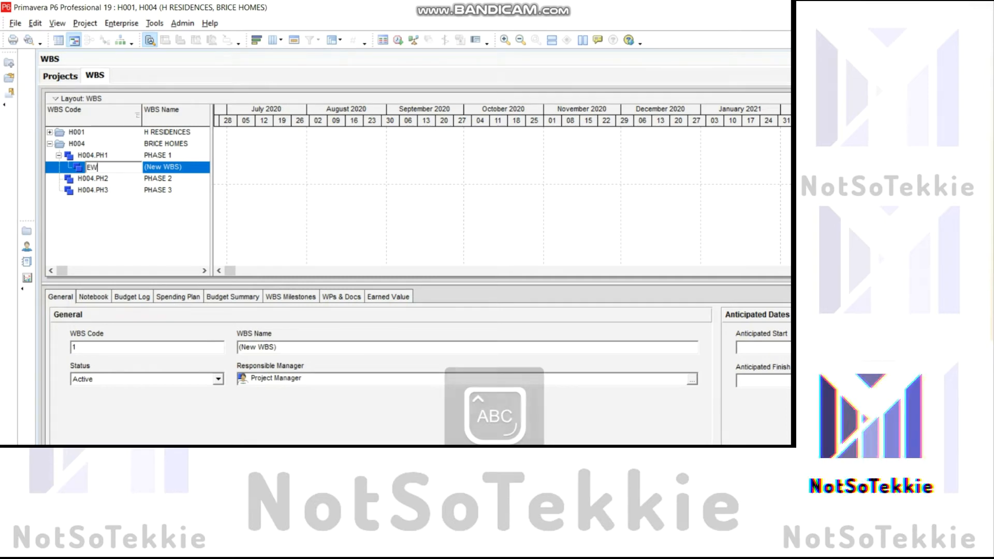
- Name the EW element under PHASE 1 "EARTHWORKS"
key(Tab)
text(E)
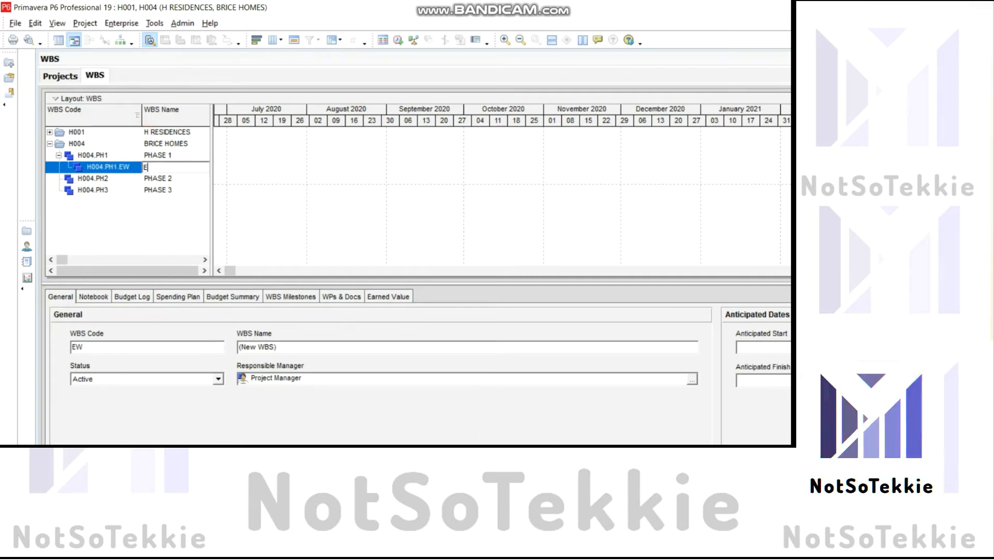
text(ARTH)
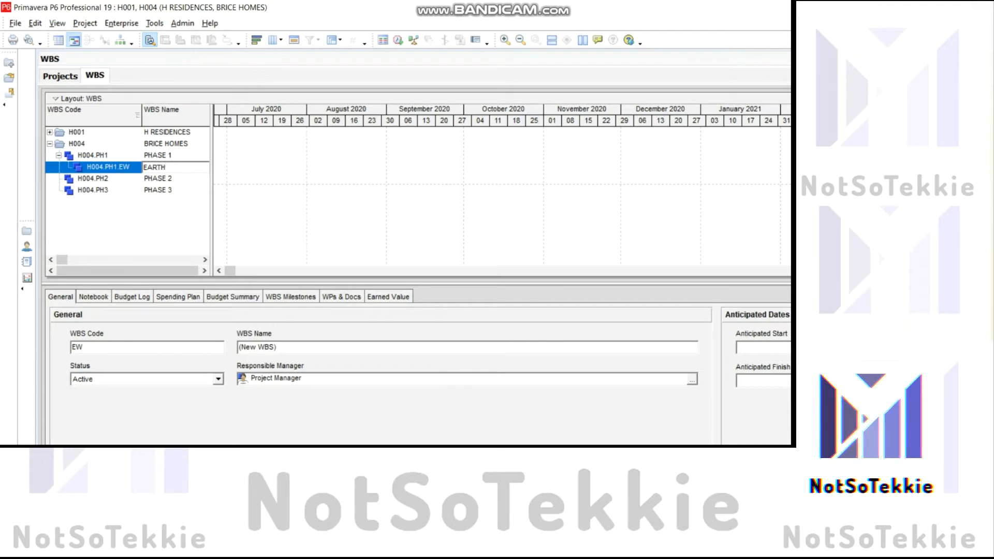
text(WORKS)
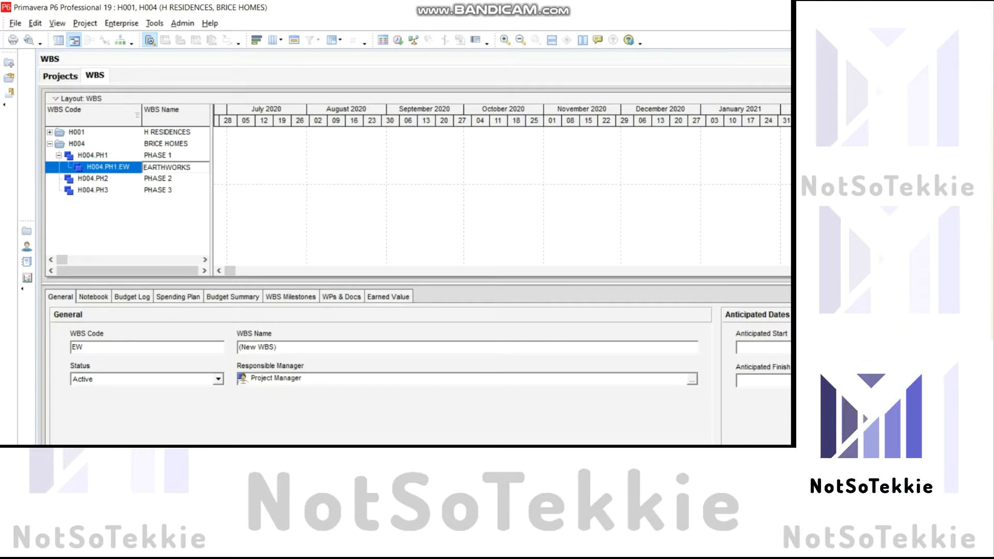
key(Return)
key(Up)
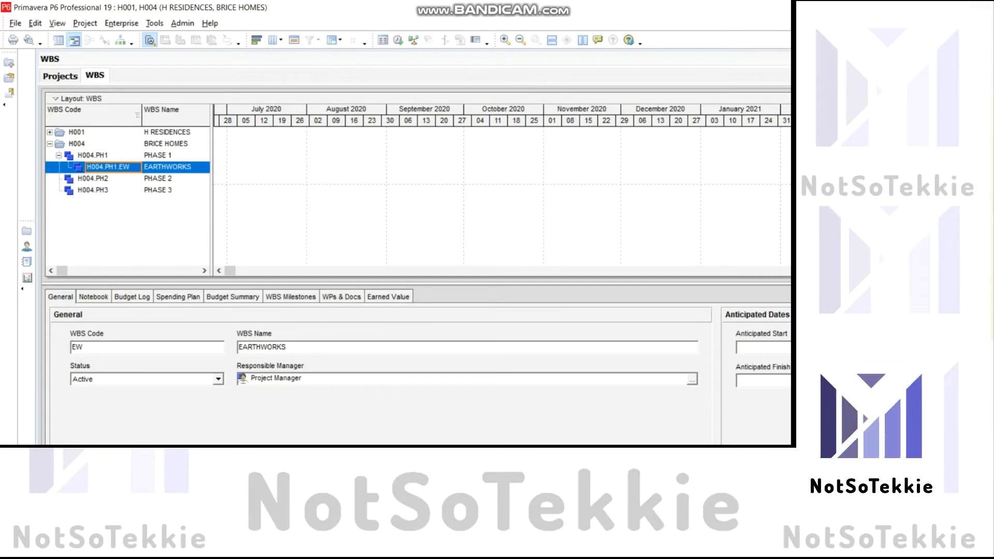
- Add a second WBS element under PHASE 1 of BRICE HOMES with the code SW and the name "STRUCTURAL WORKS"
click(110, 155)
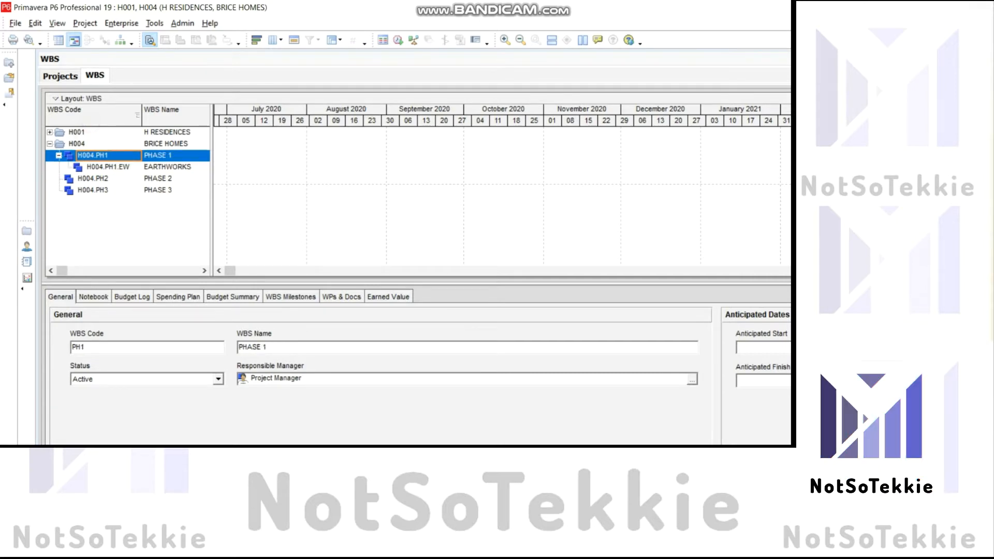
right_click(112, 155)
click(140, 242)
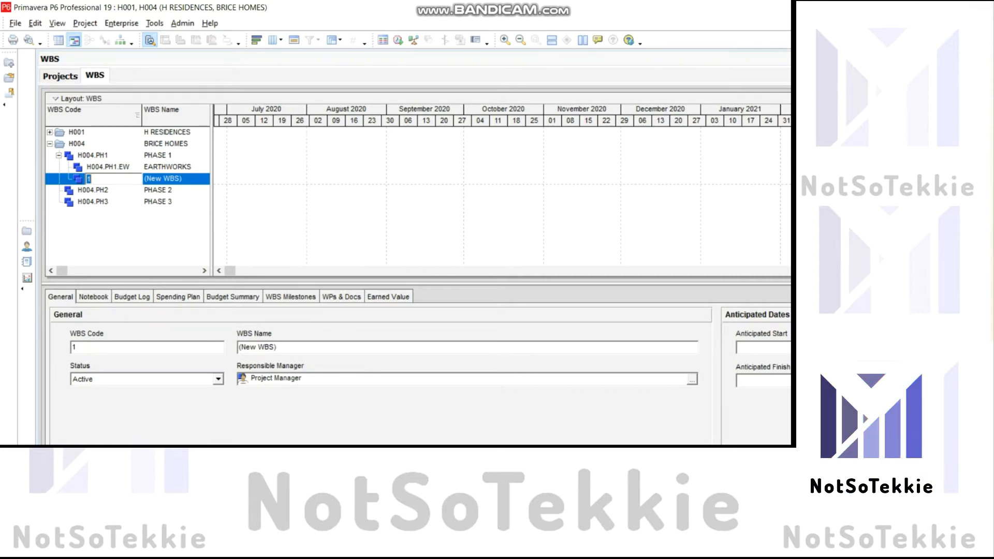
text(SW)
key(Tab)
text(STRUC)
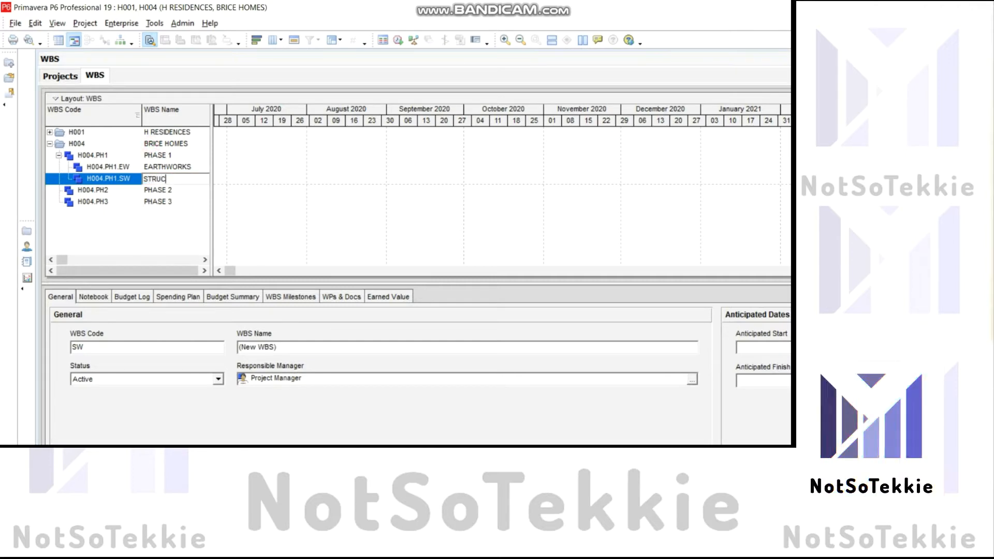
text(TURAL WORKS)
right_click(108, 170)
click(133, 256)
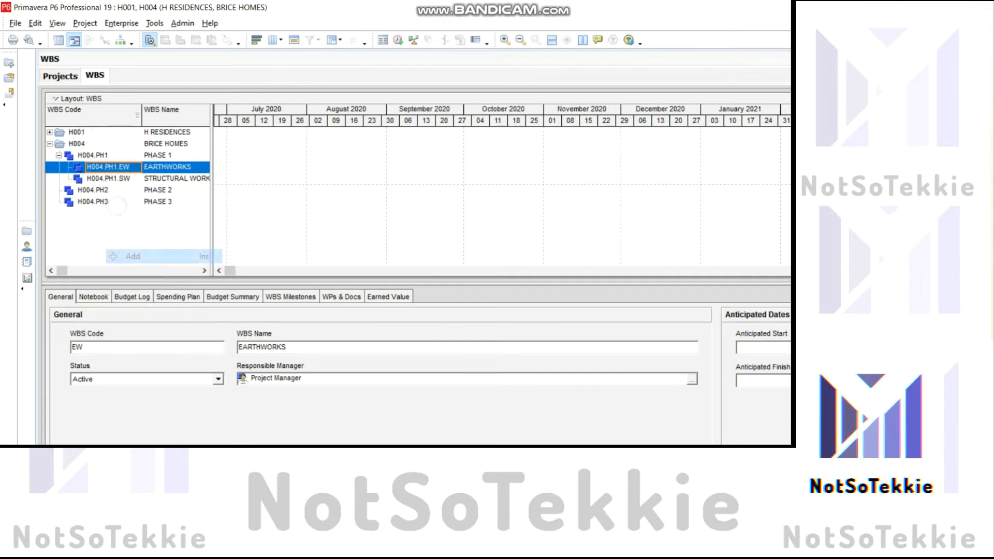
click(110, 167)
click(110, 167)
click(113, 179)
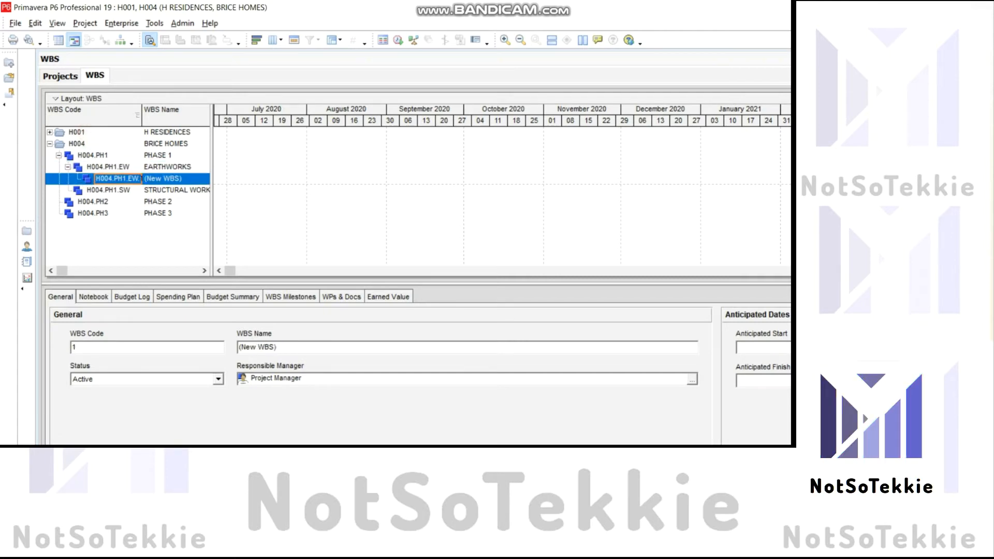
right_click(111, 178)
click(137, 278)
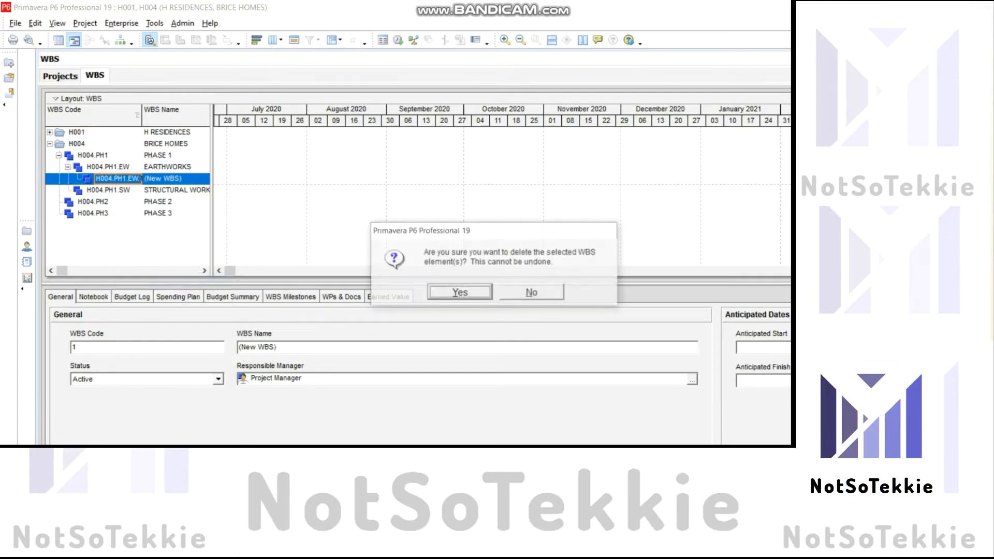
click(460, 292)
click(92, 156)
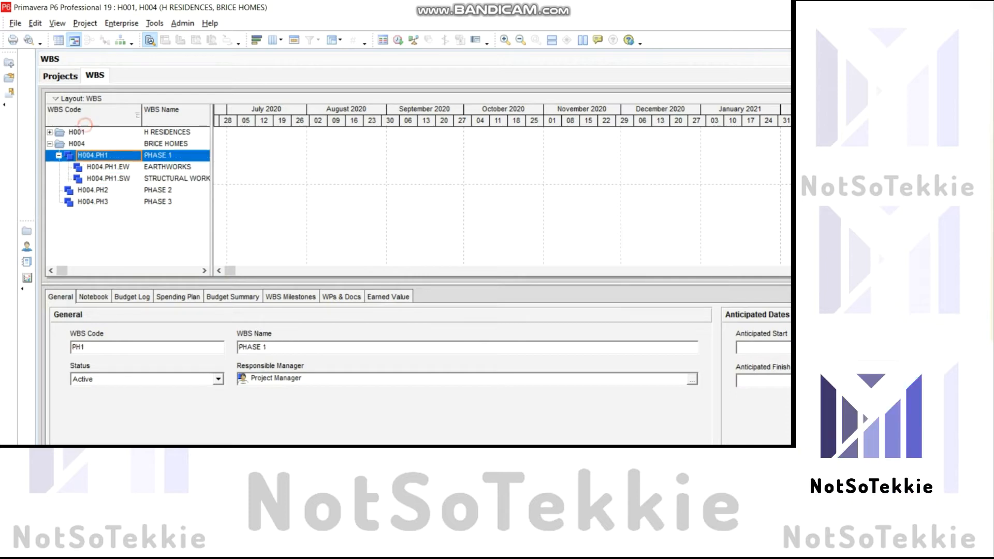
- Add a third WBS element under PHASE 1 of BRICE HOMES and give it the code AW
right_click(106, 155)
click(135, 243)
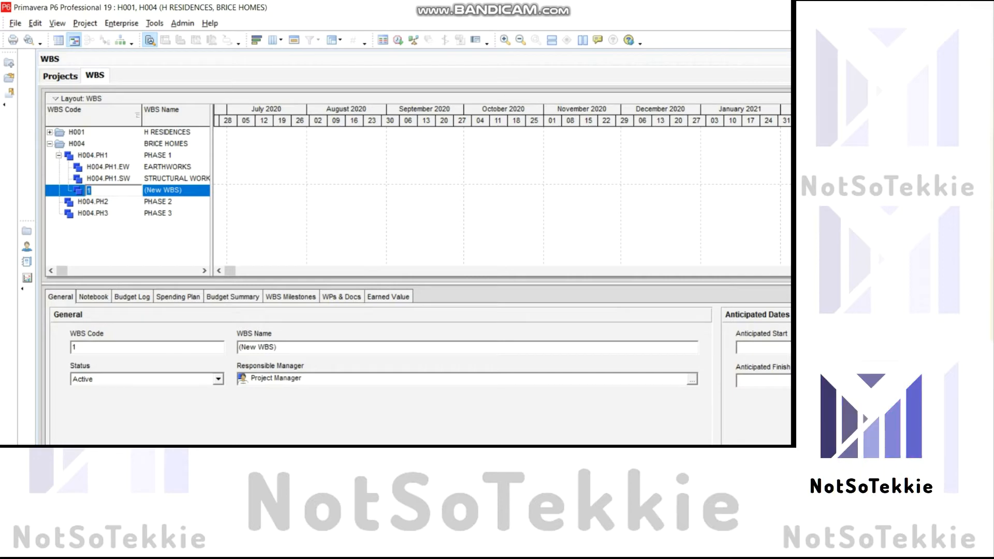
key(Caps_Lock)
text(a)
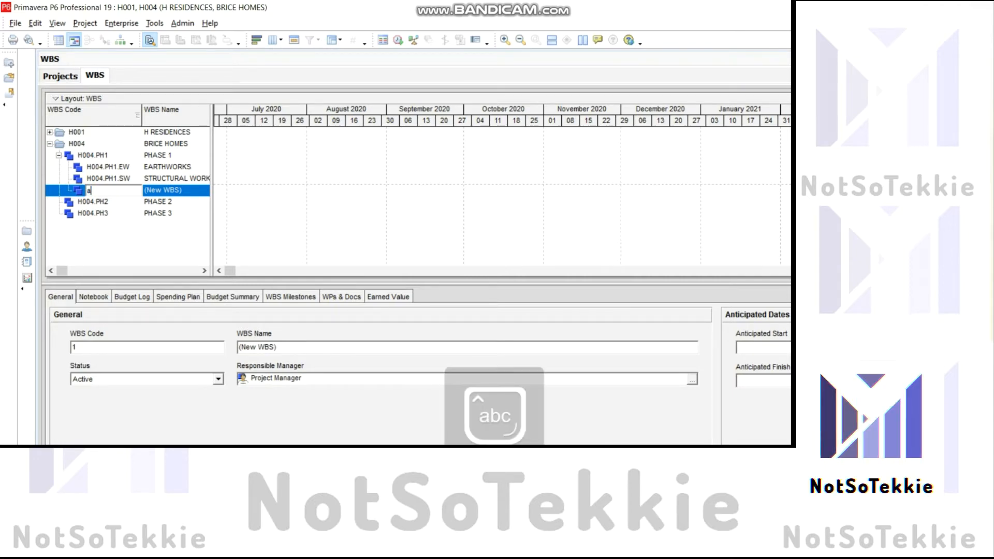
key(BackSpace)
key(Caps_Lock)
text(AE)
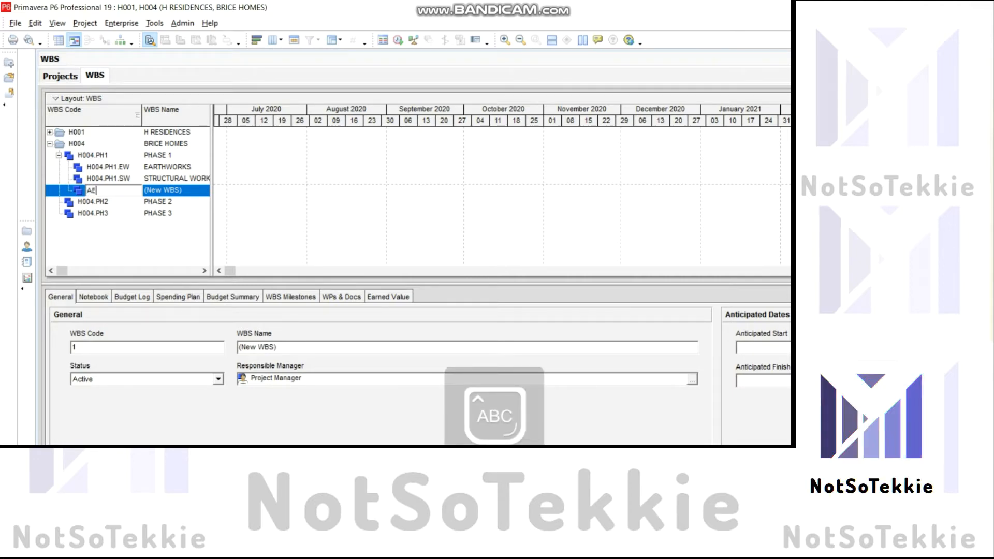
key(BackSpace)
text(W)
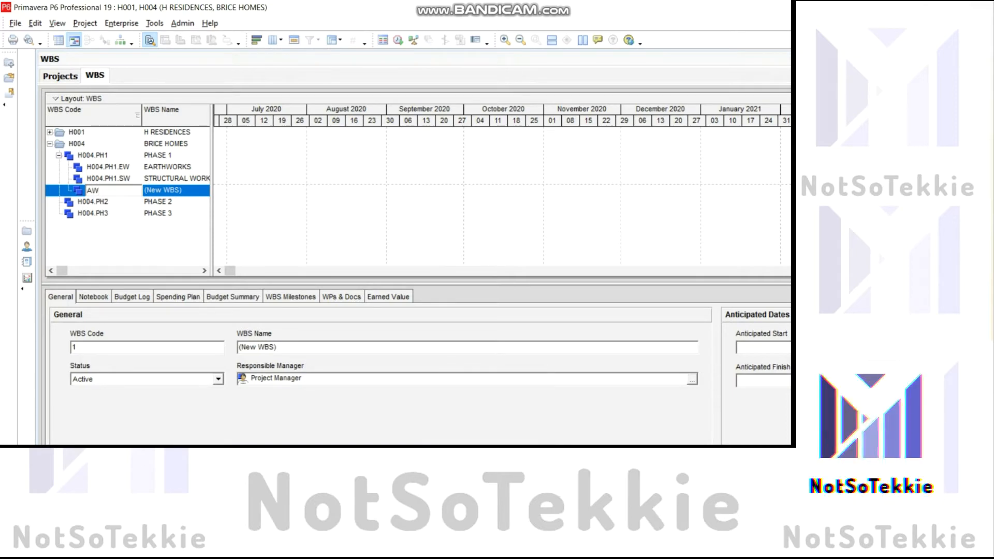
click(140, 155)
- Name the AW element under PHASE 1 "ARCHITECTURAL WORKS"
click(172, 190)
text(ARCHITEC)
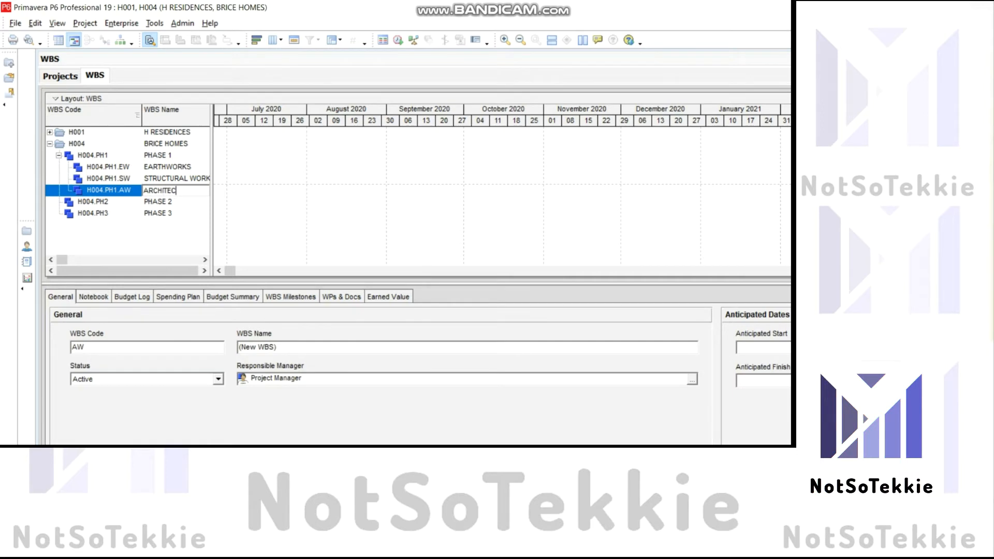
text(TURAL WORKS)
click(118, 202)
- Add a WBS element under PHASE 1 of BRICE HOMES with the code PW and the name "PLUMBING WORKS"
click(99, 155)
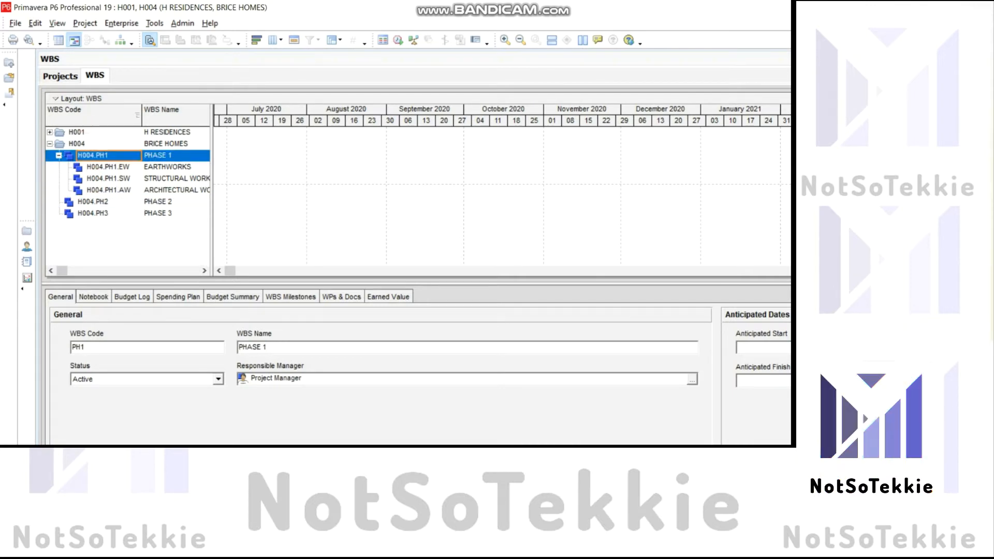
right_click(108, 156)
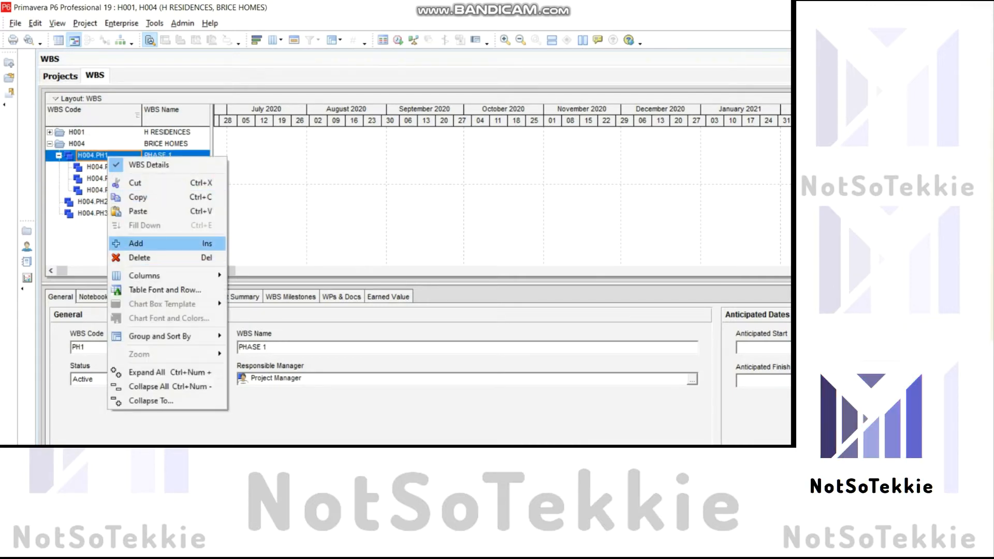
key(Return)
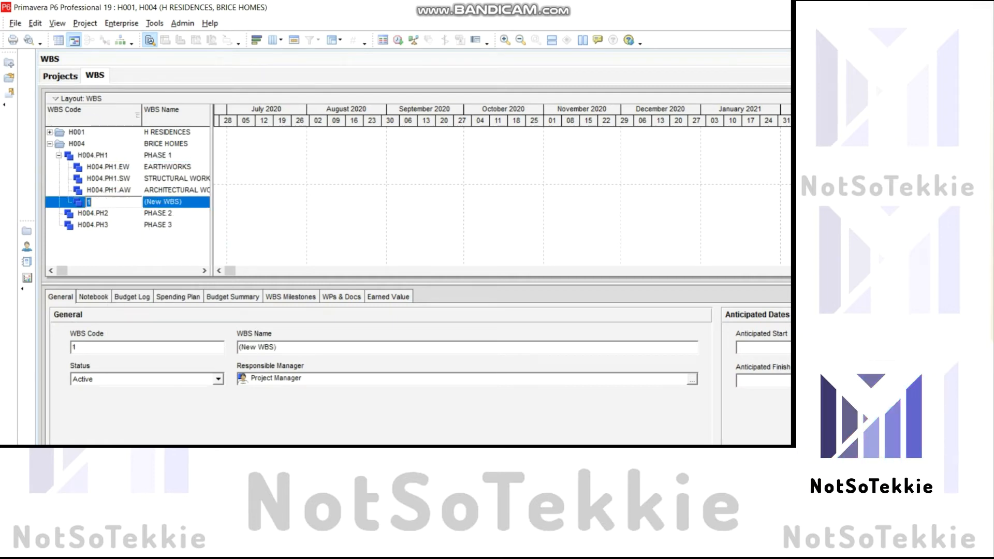
text(PW)
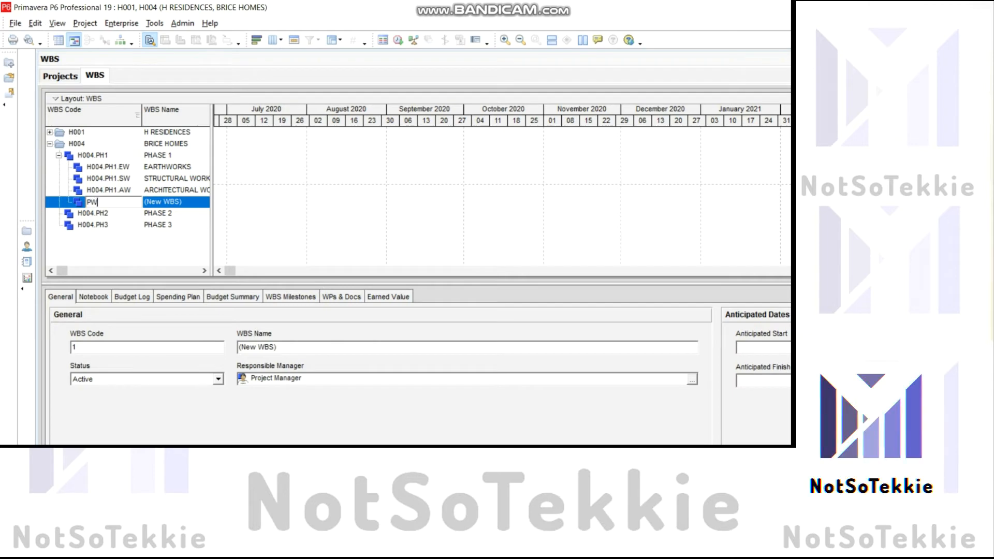
key(Return)
click(168, 202)
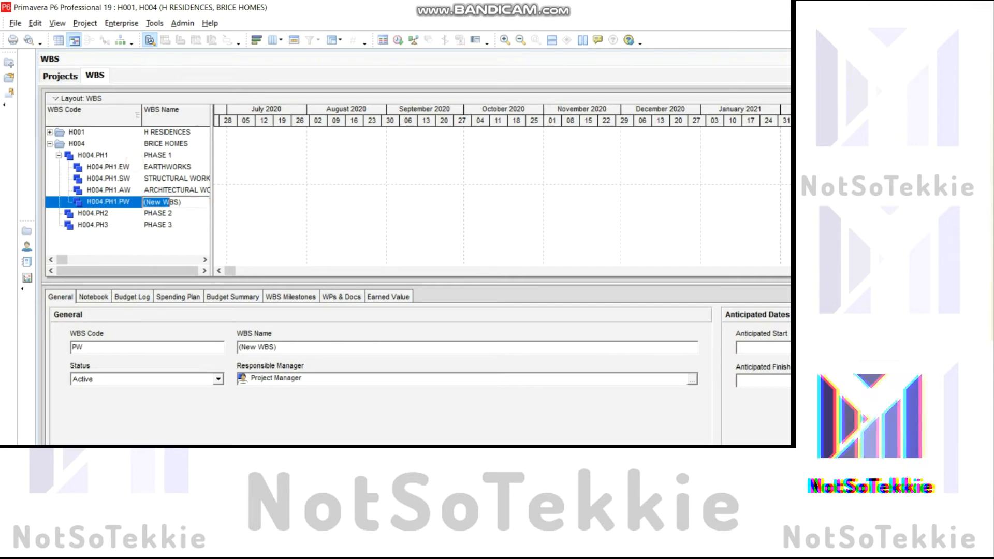
drag(169, 202, 181, 202)
text(PLUMBING WORKS)
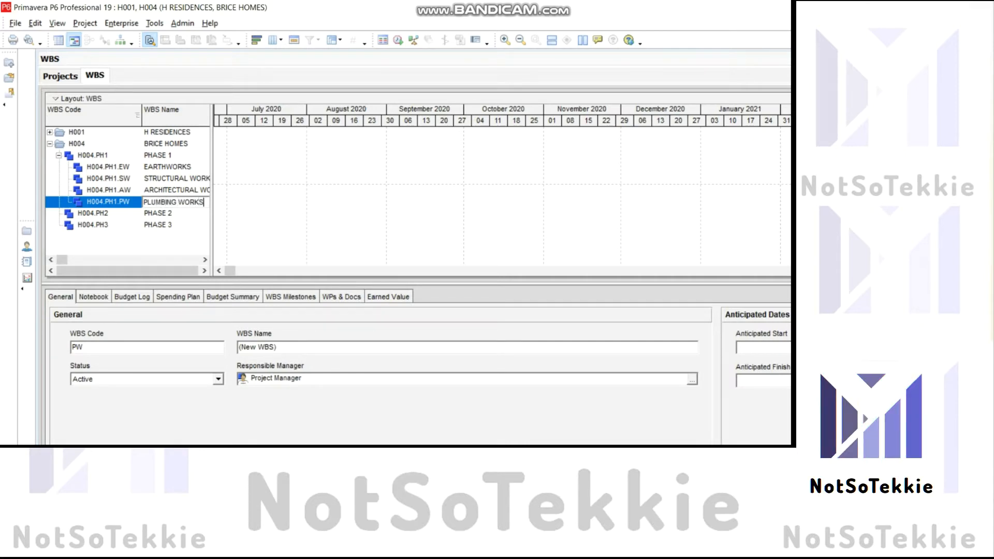
- Add a WBS element under PHASE 1 of BRICE HOMES with the code ELW and the name "ELECTRICAL WORKS"
click(92, 156)
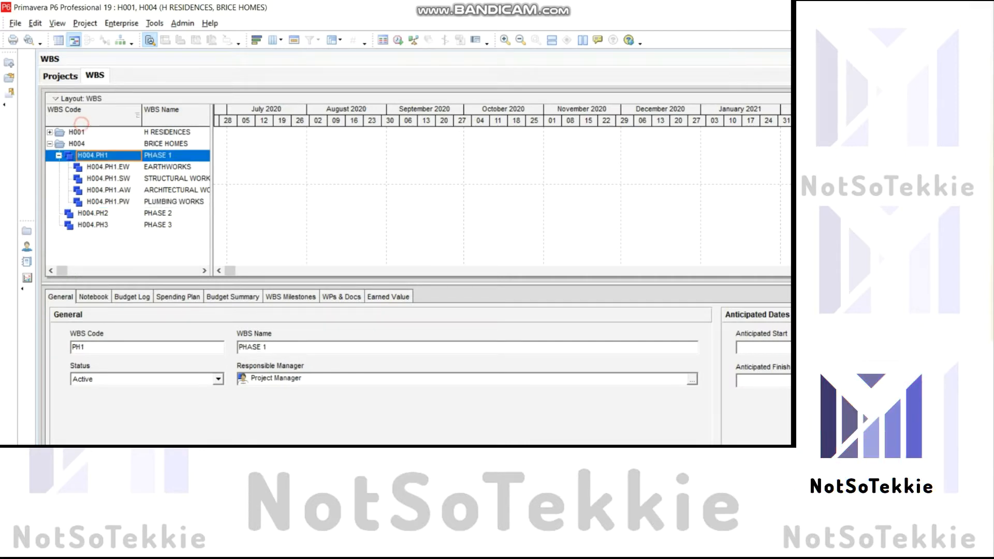
right_click(103, 156)
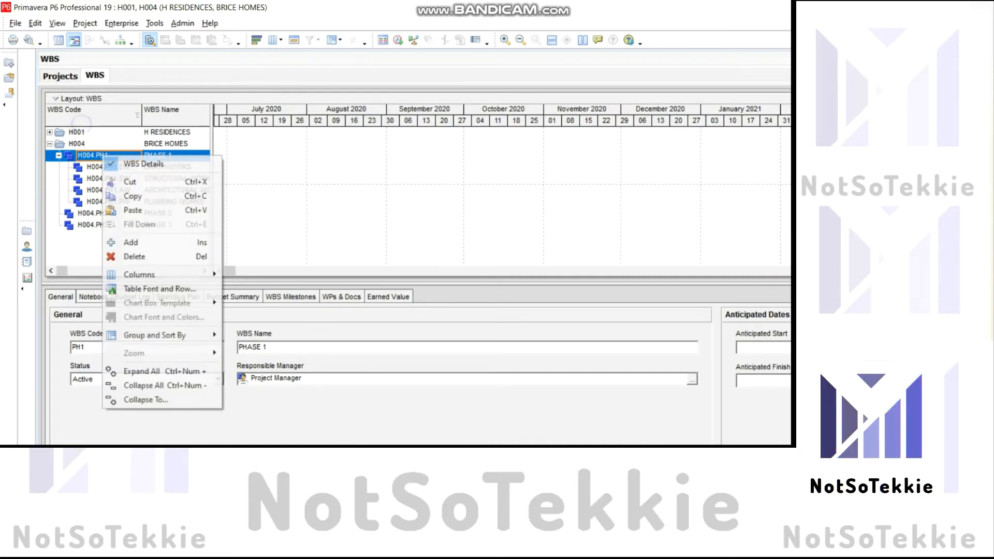
click(131, 242)
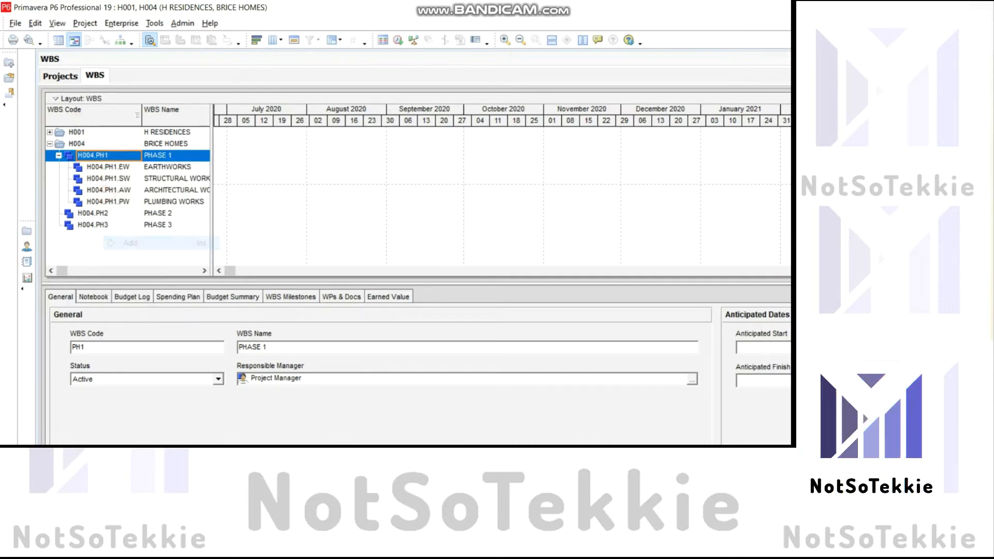
text(ELW)
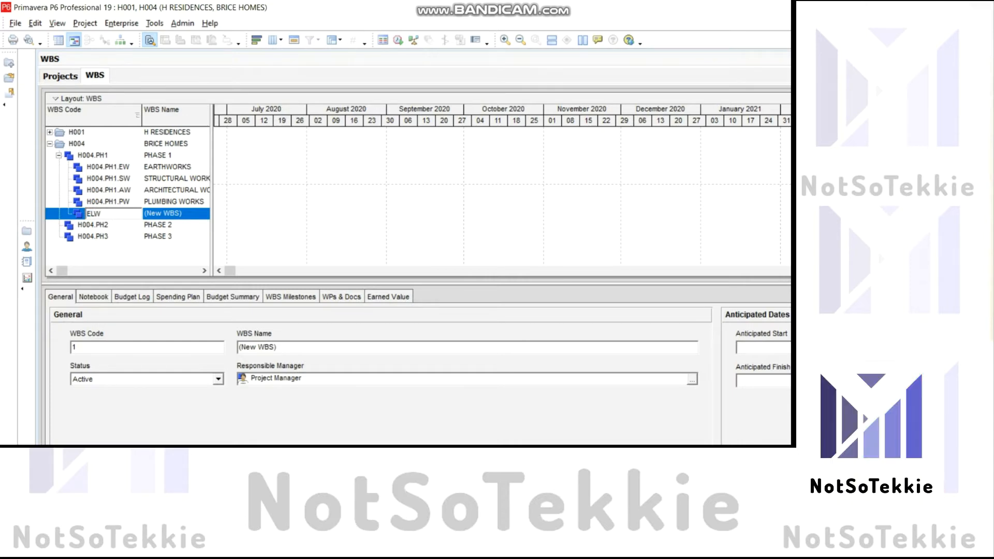
key(Tab)
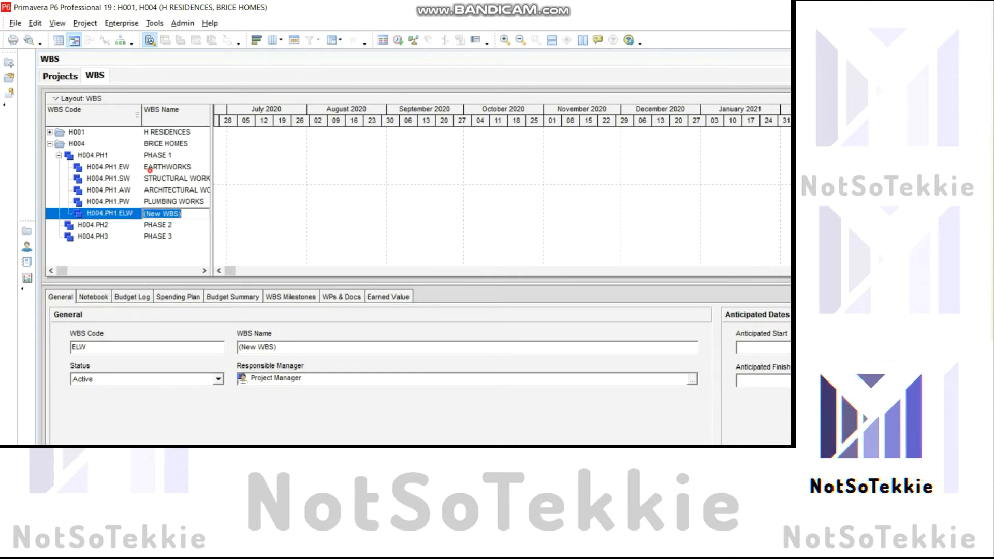
text(ELE)
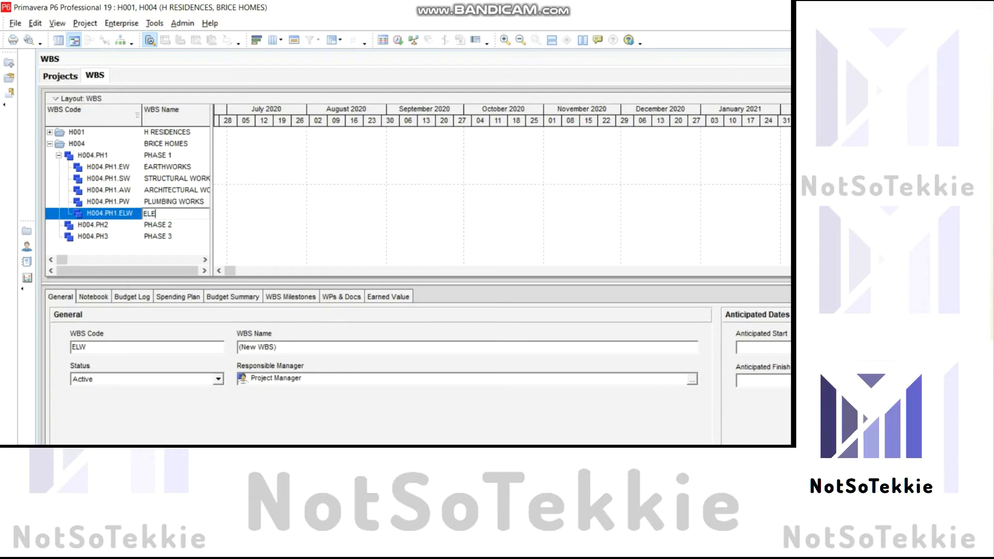
text(CTRIC)
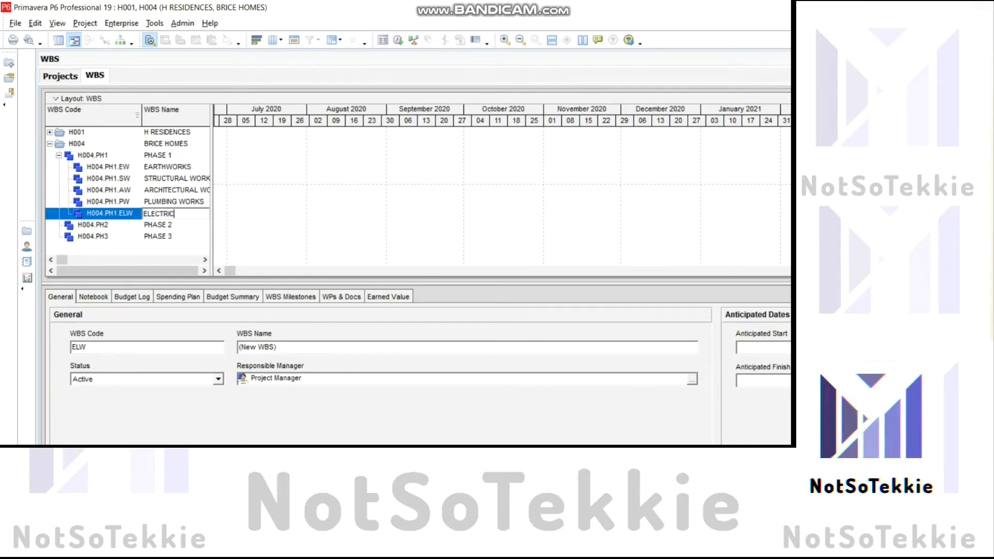
text(AL WORKS)
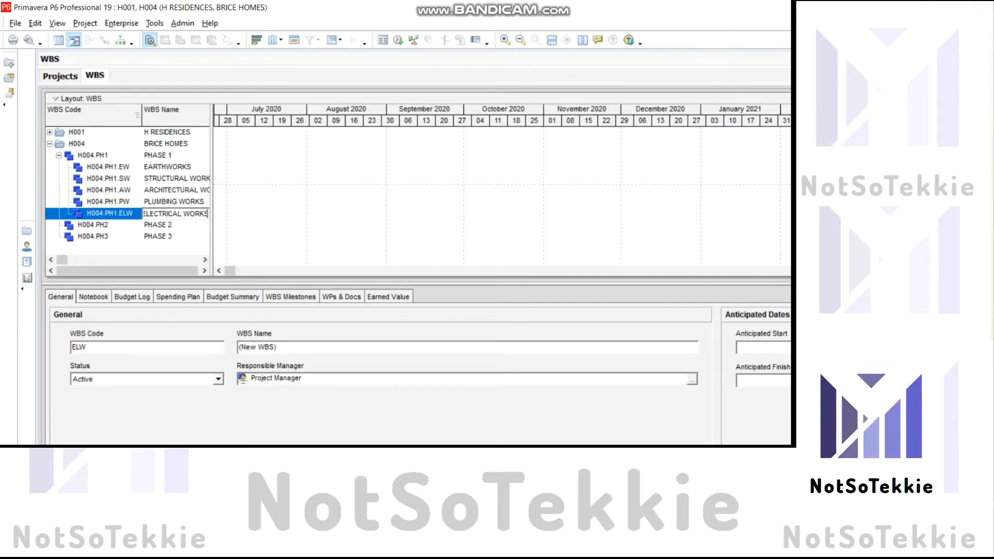
click(106, 155)
click(106, 156)
- Copy the five PHASE 1 elements of BRICE HOMES, from EARTHWORKS through ELECTRICAL WORKS
click(107, 167)
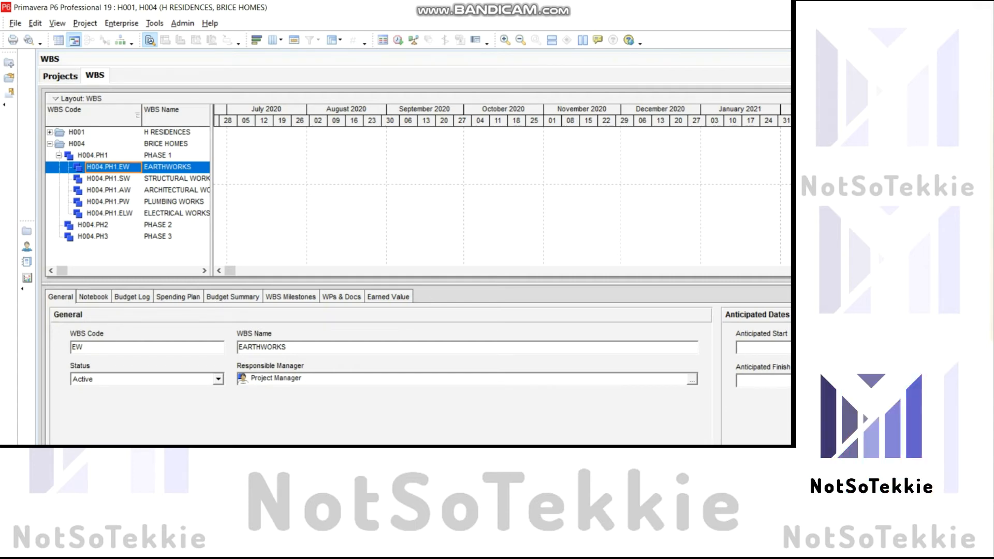
shift+click(110, 213)
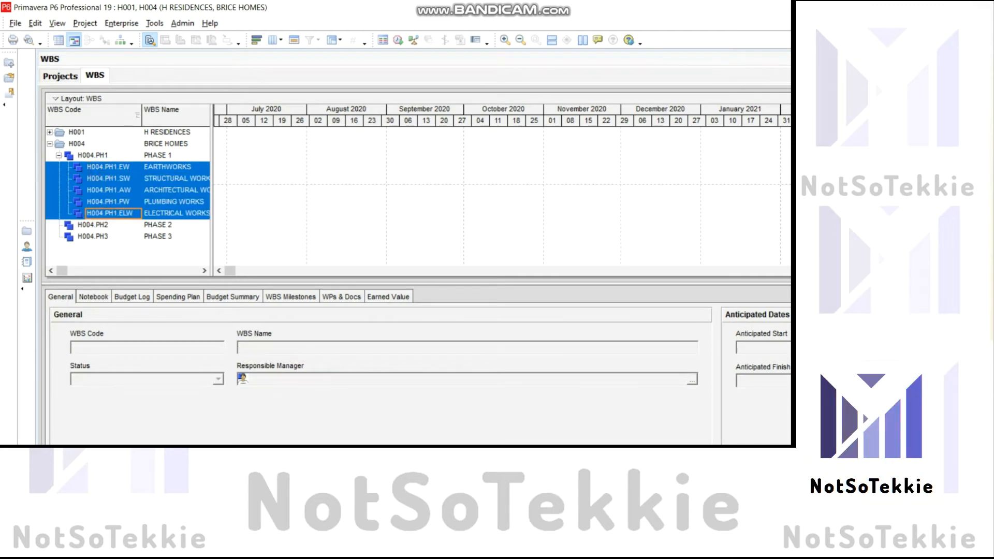
key(ctrl+c)
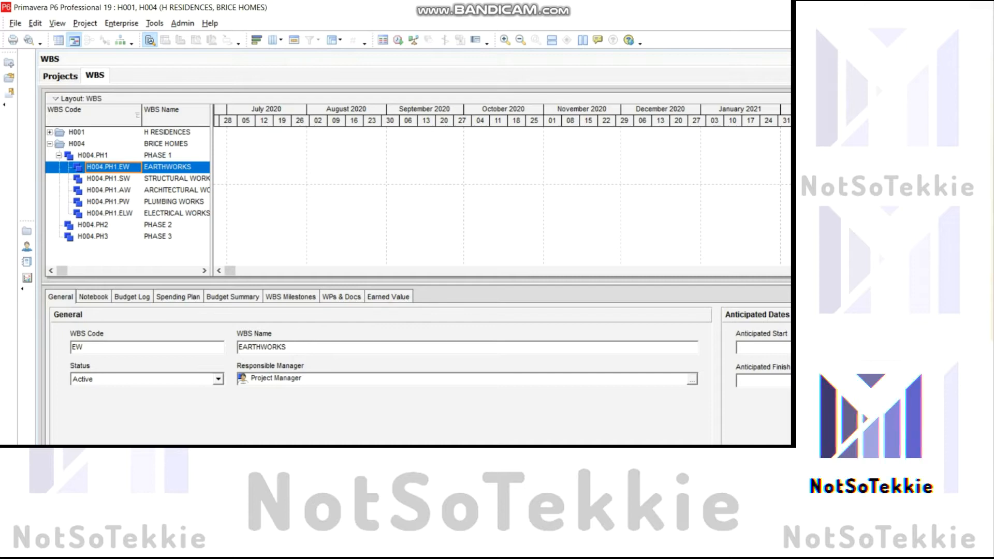
shift+click(106, 213)
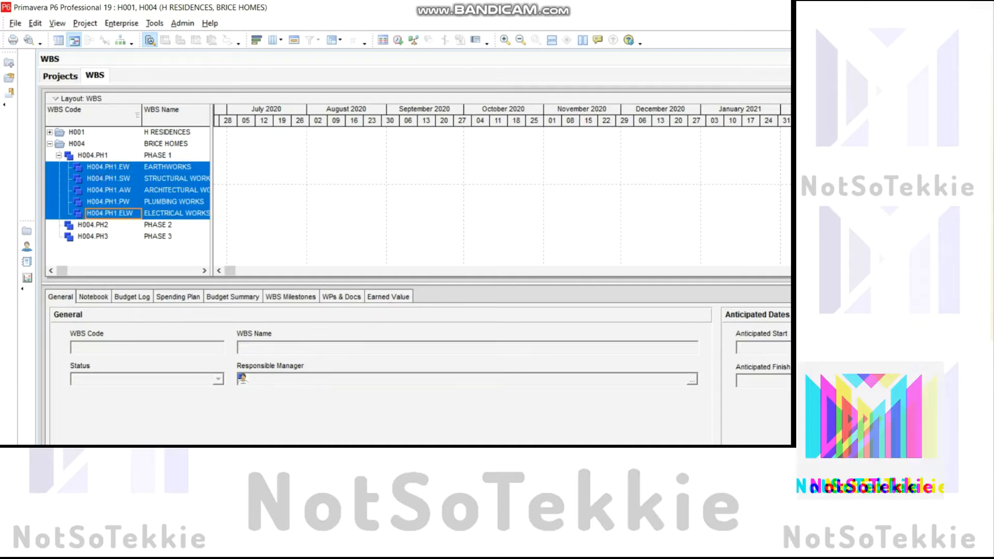
right_click(127, 213)
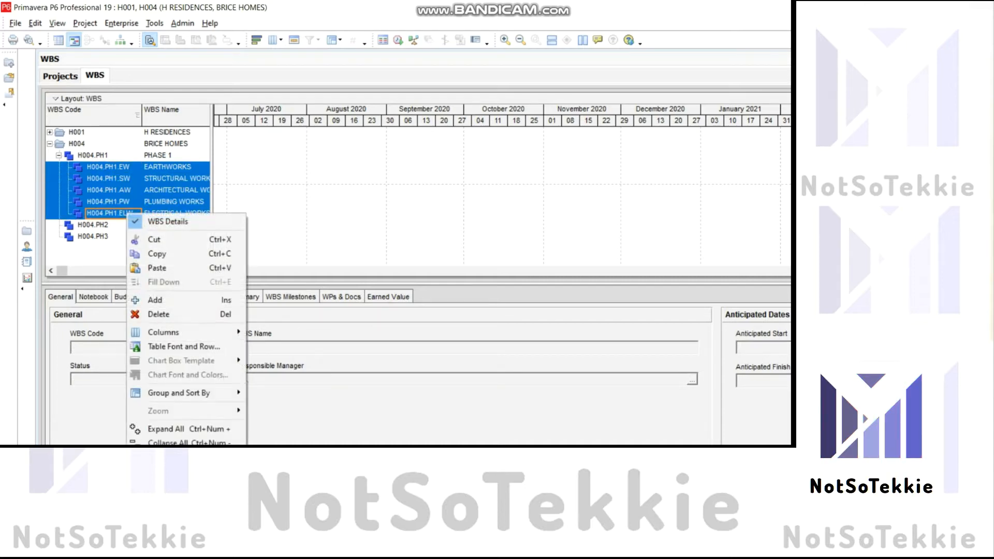
click(157, 254)
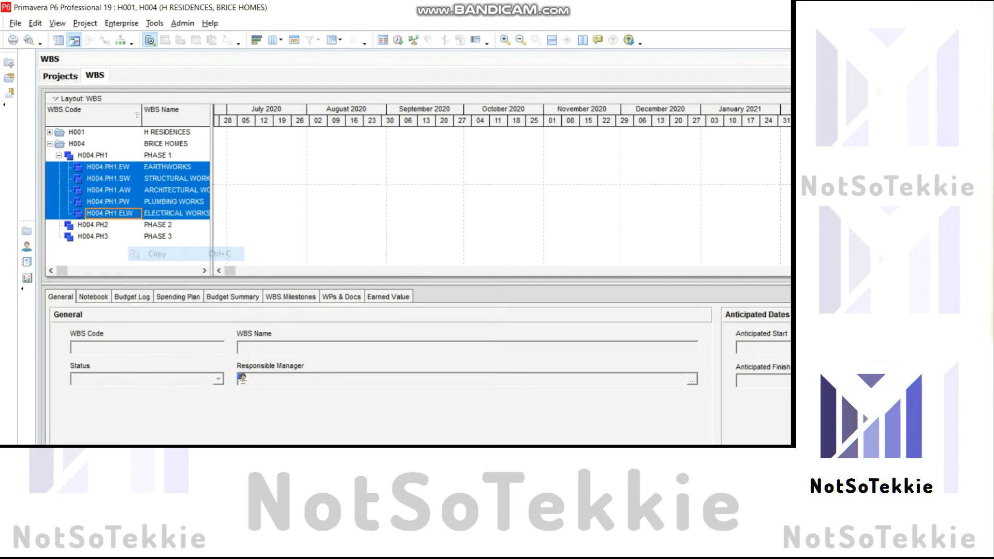
- Paste the copied work-type elements under PHASE 2 of BRICE HOMES, including Notebook, WBS Milestones and WPs & Docs
click(102, 225)
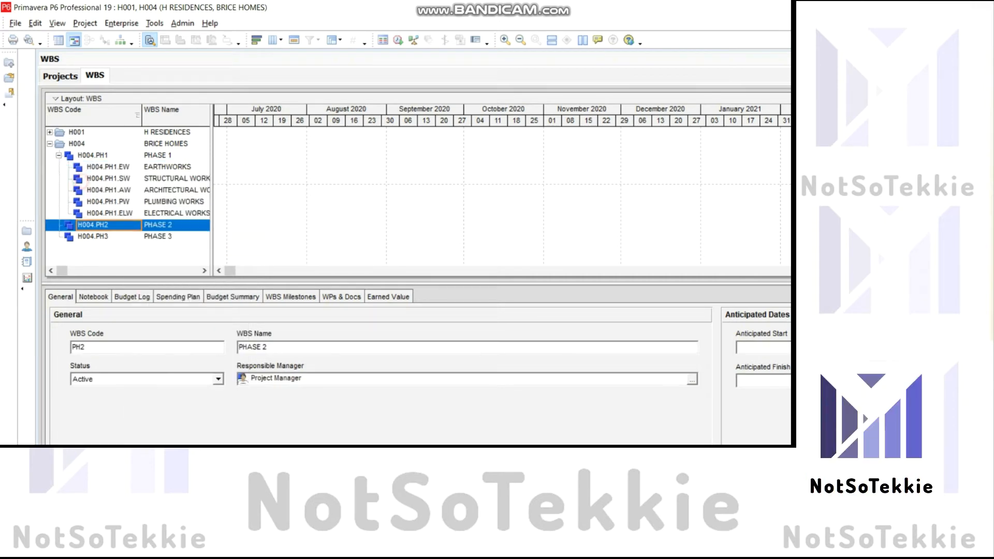
right_click(102, 227)
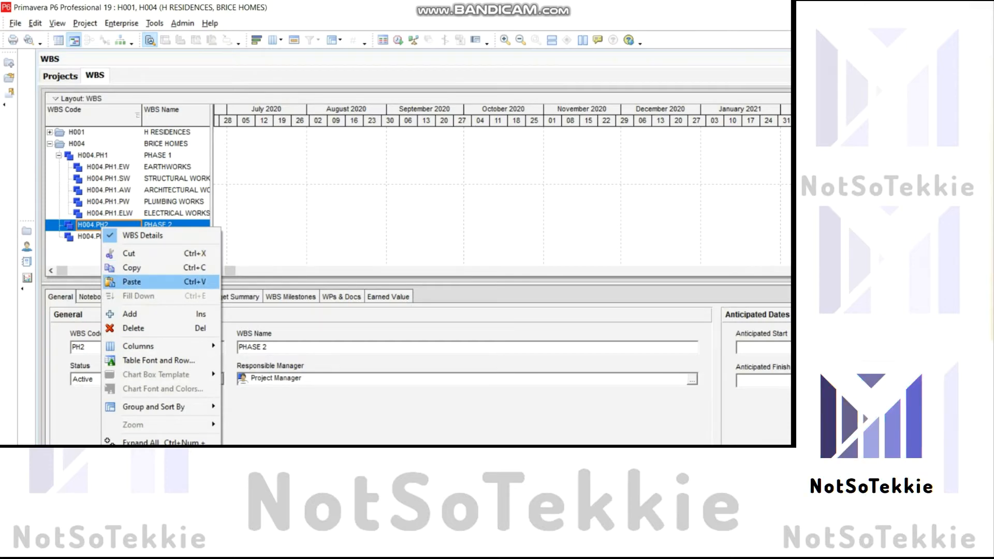
click(131, 281)
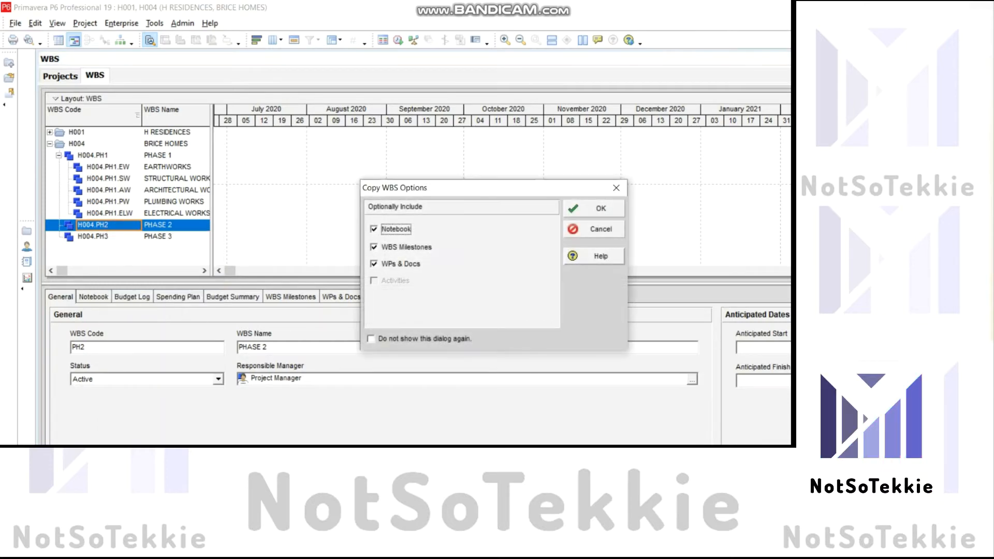
drag(437, 190, 289, 173)
drag(350, 175, 430, 177)
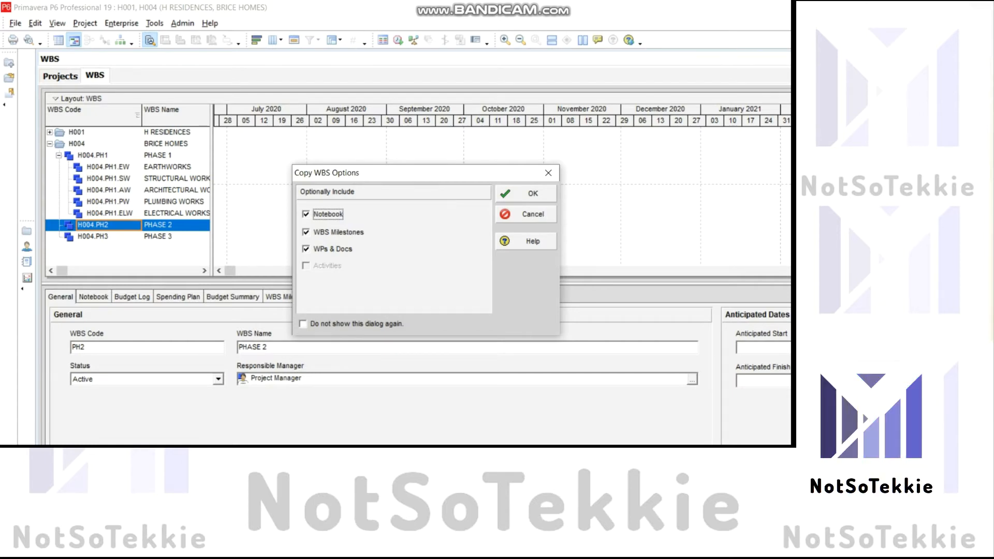
click(526, 193)
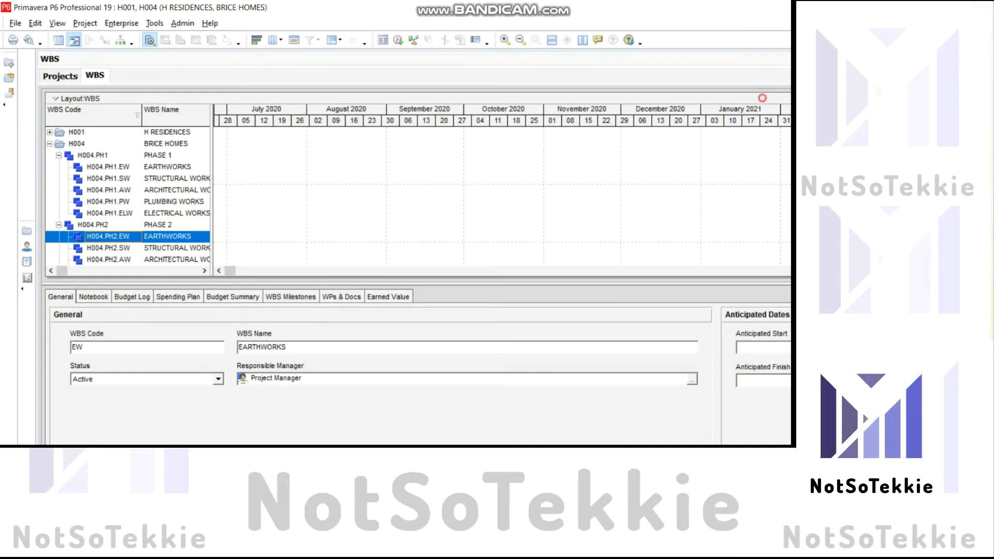
- Paste the same copied work-type elements under PHASE 3 of BRICE HOMES, accepting the copy options
scroll(127, 196, down, 2)
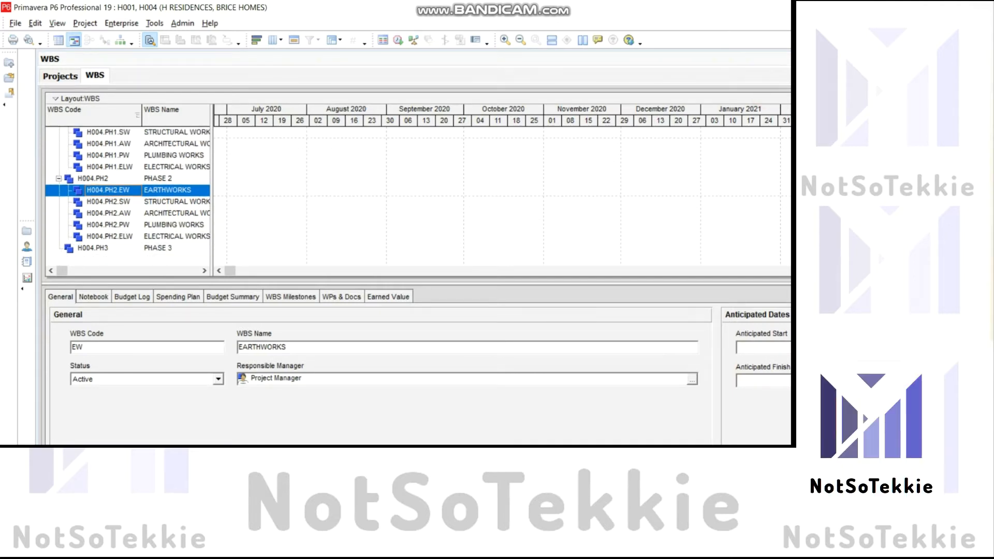
click(108, 248)
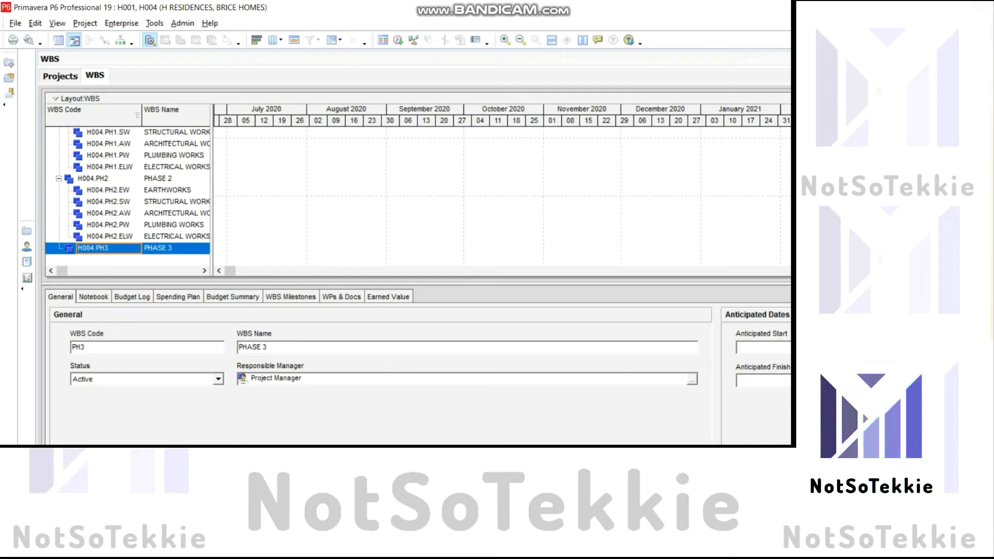
right_click(91, 249)
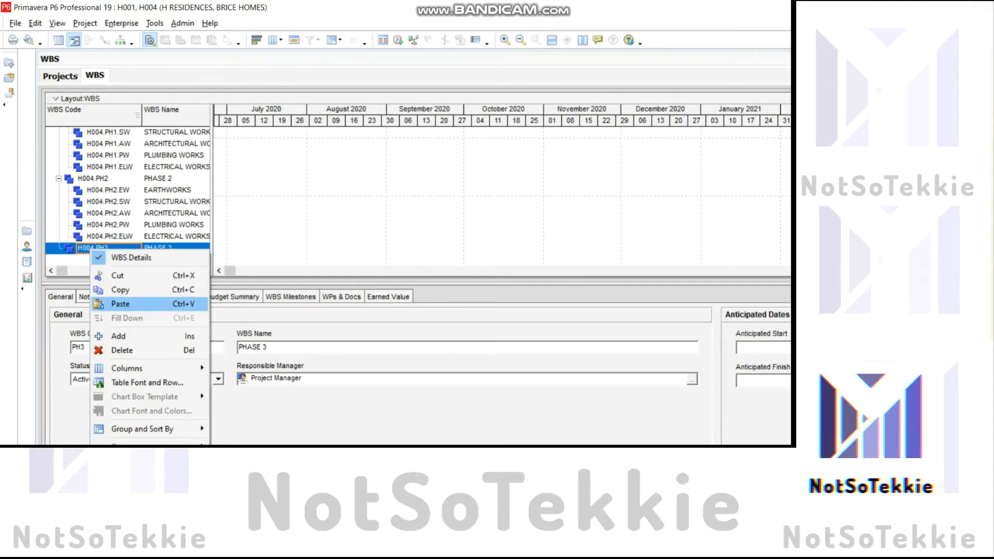
click(121, 304)
drag(515, 192, 461, 188)
key(Return)
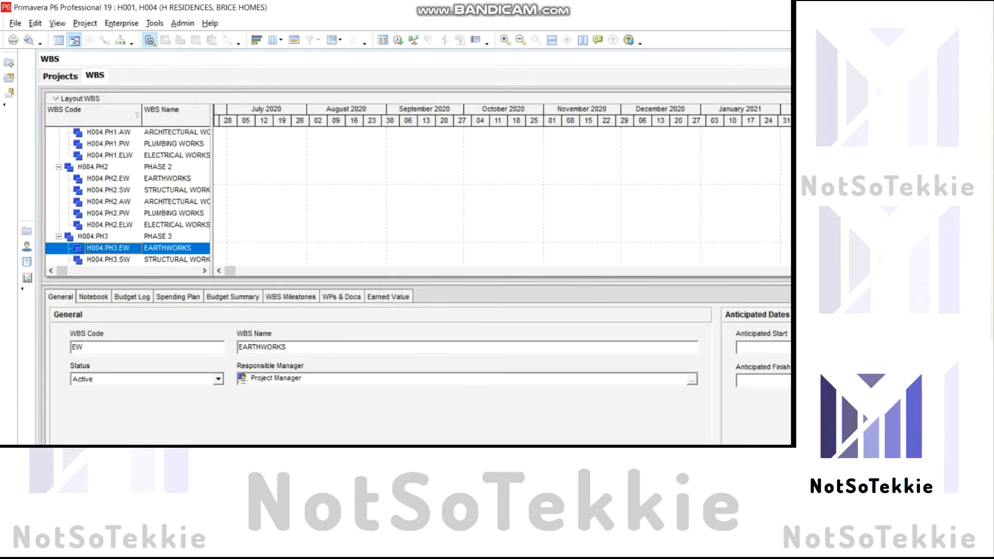
- Collapse PHASE 1 of BRICE HOMES in the WBS tree
scroll(92, 167, up, 2)
click(92, 155)
click(58, 155)
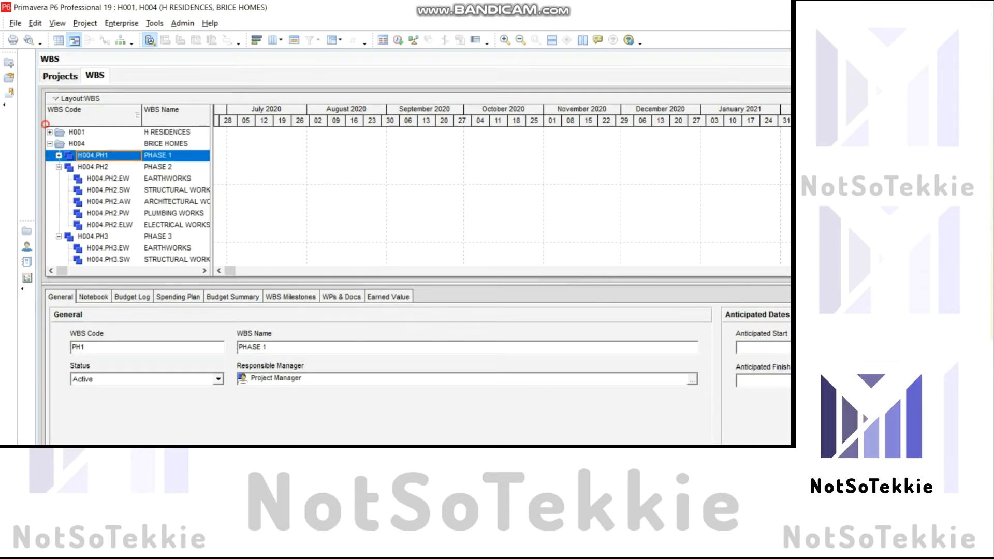
- Collapse PHASE 2 and PHASE 3 of BRICE HOMES in the WBS tree
click(59, 167)
click(58, 178)
click(58, 179)
click(59, 167)
click(58, 155)
click(58, 167)
click(59, 178)
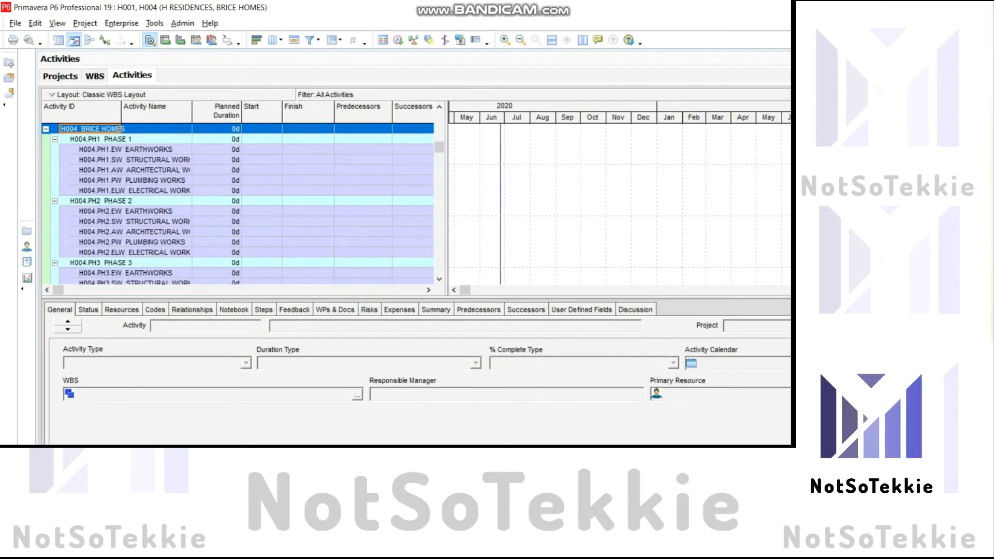
- Reopen the Activities view and check the work-type elements under all three phases of BRICE HOMES
key(ctrl+F4)
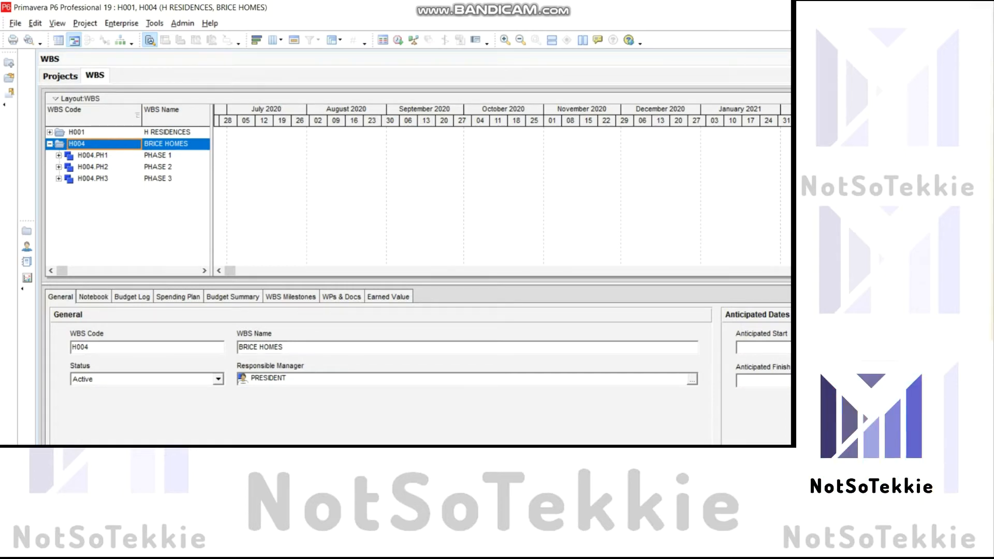
click(68, 20)
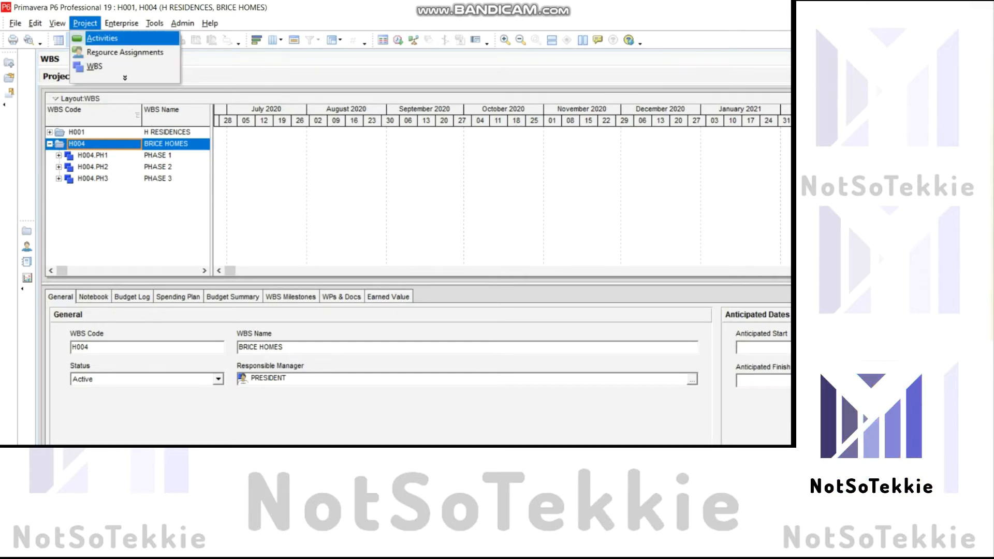
click(102, 38)
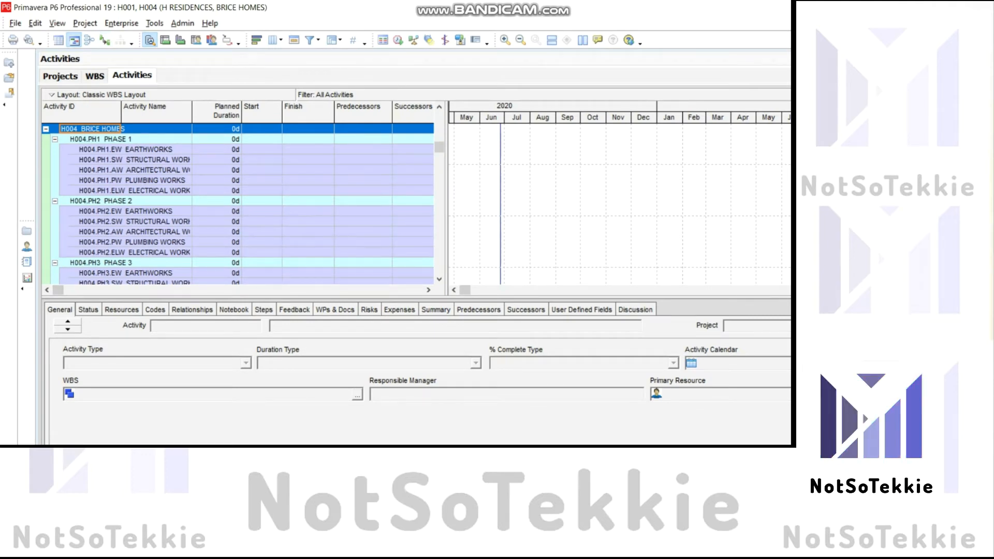
click(136, 149)
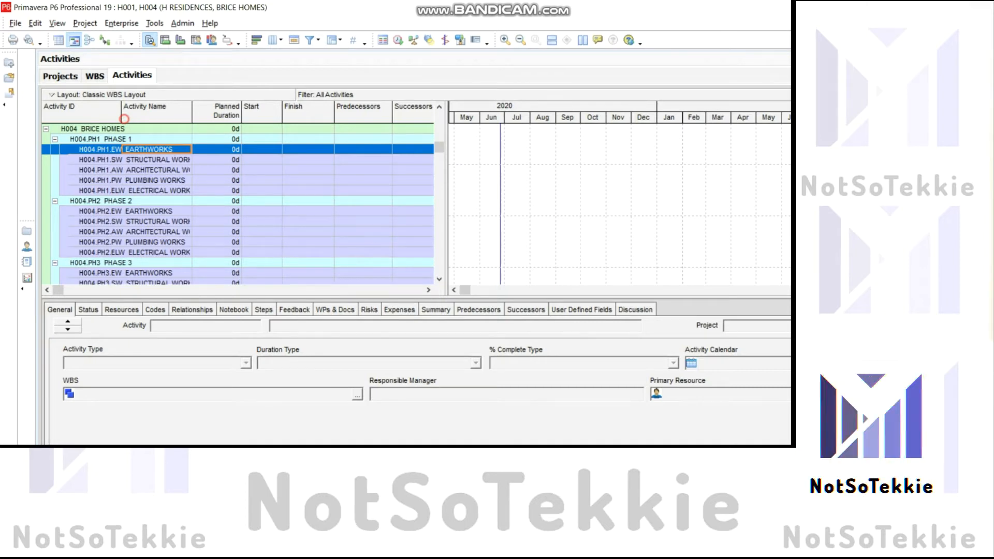
click(125, 201)
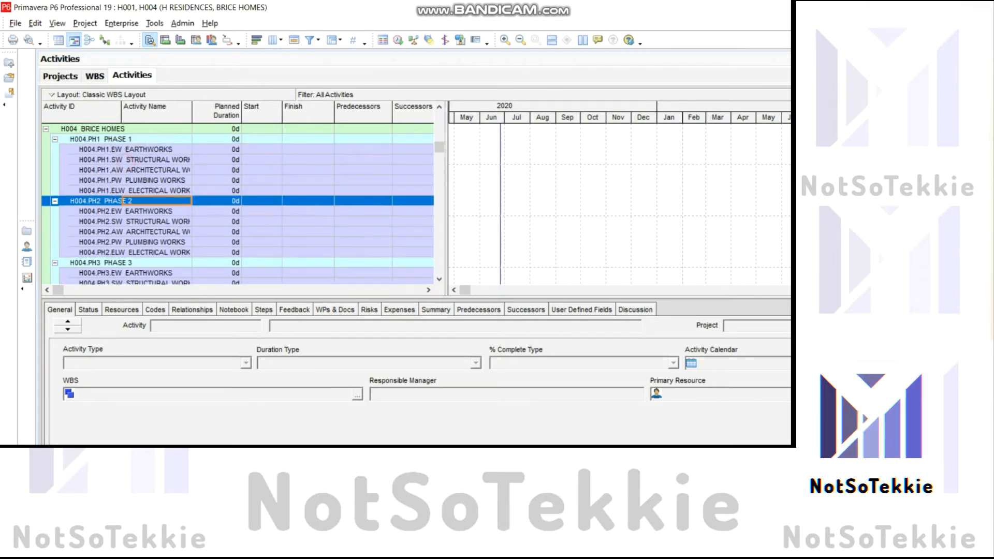
click(125, 262)
scroll(238, 207, down, 1)
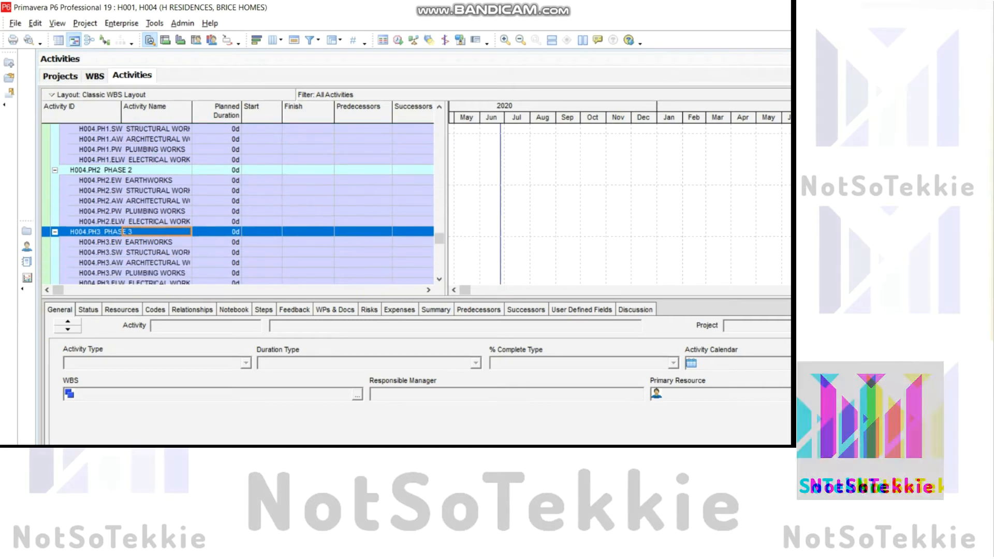
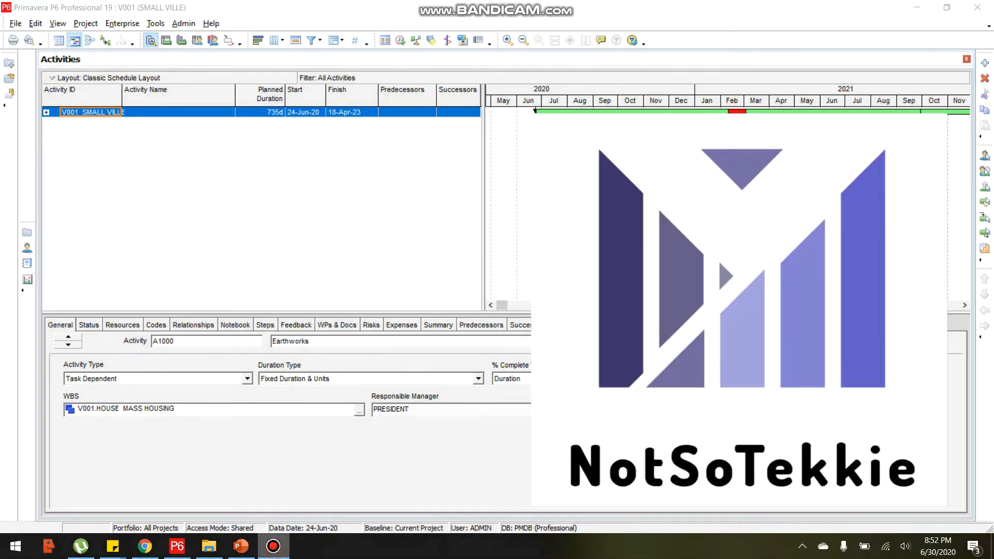
- Show the enterprise Projects view and place it ahead of Activities in the view order
click(106, 150)
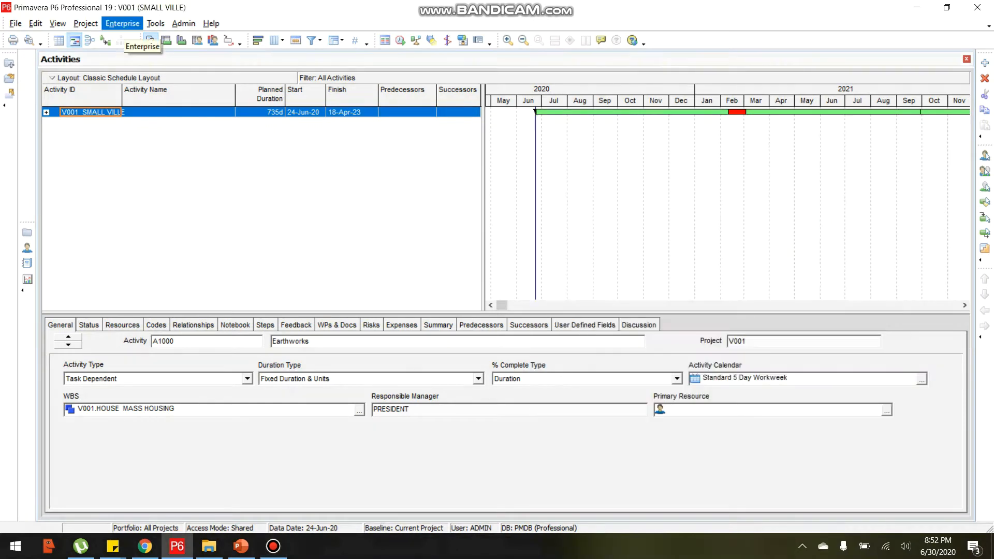
click(123, 23)
click(133, 39)
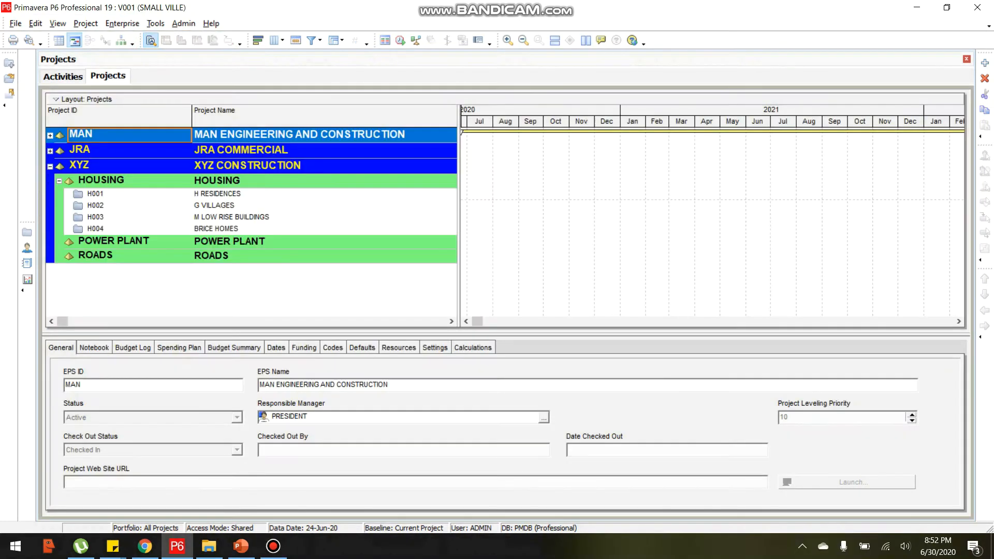
drag(111, 77, 63, 77)
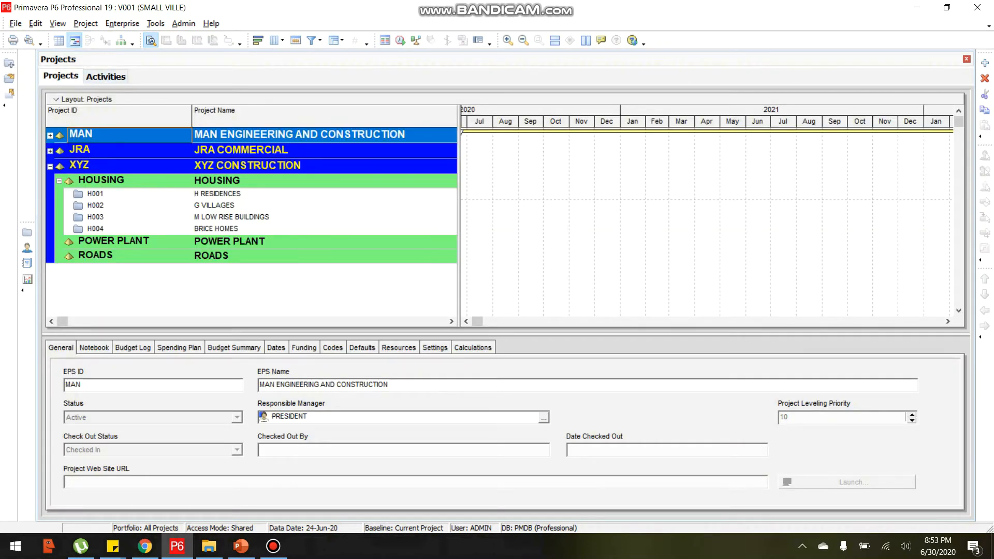
- Examine the HOUSING projects under XYZ CONSTRUCTION, comparing H RESIDENCES with BRICE HOMES, and check the Activities view
click(50, 167)
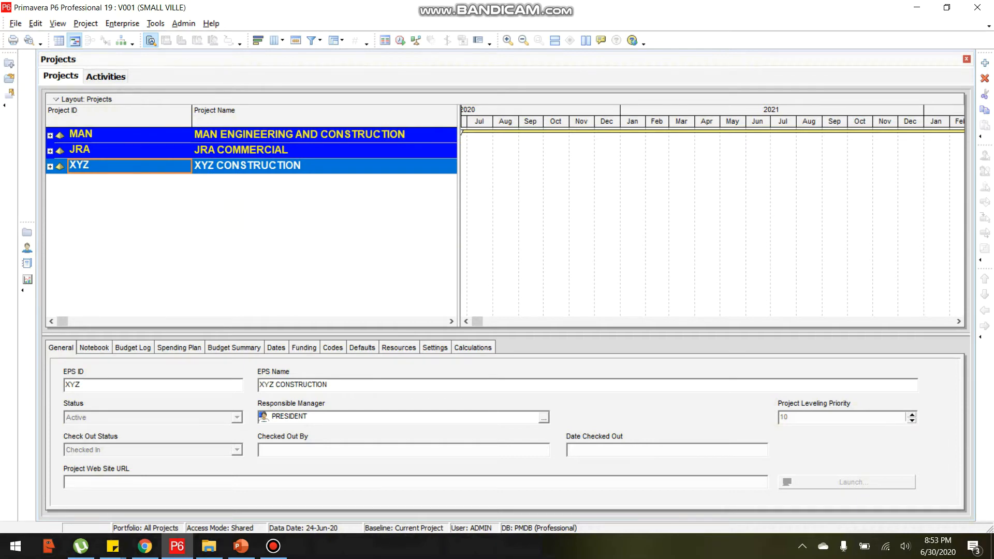
click(50, 166)
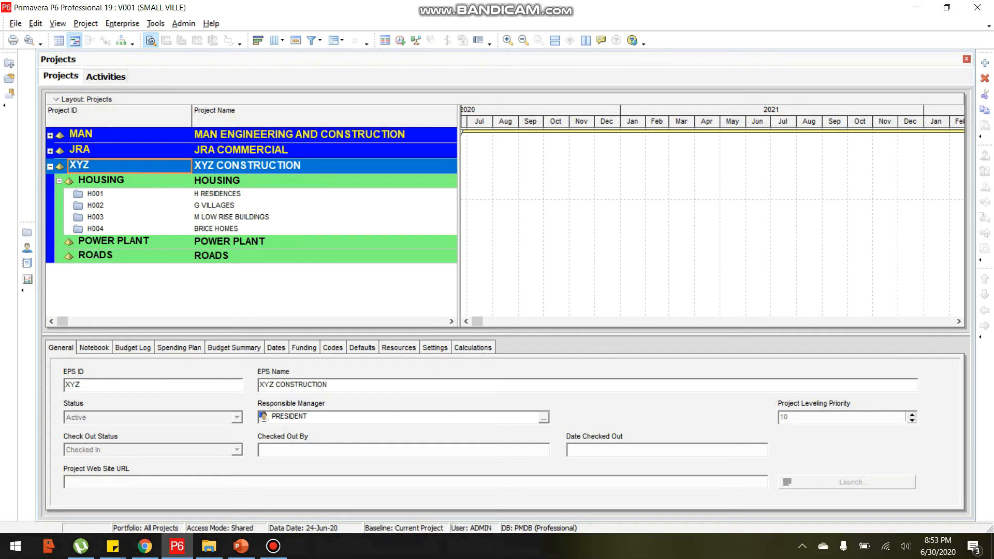
click(108, 194)
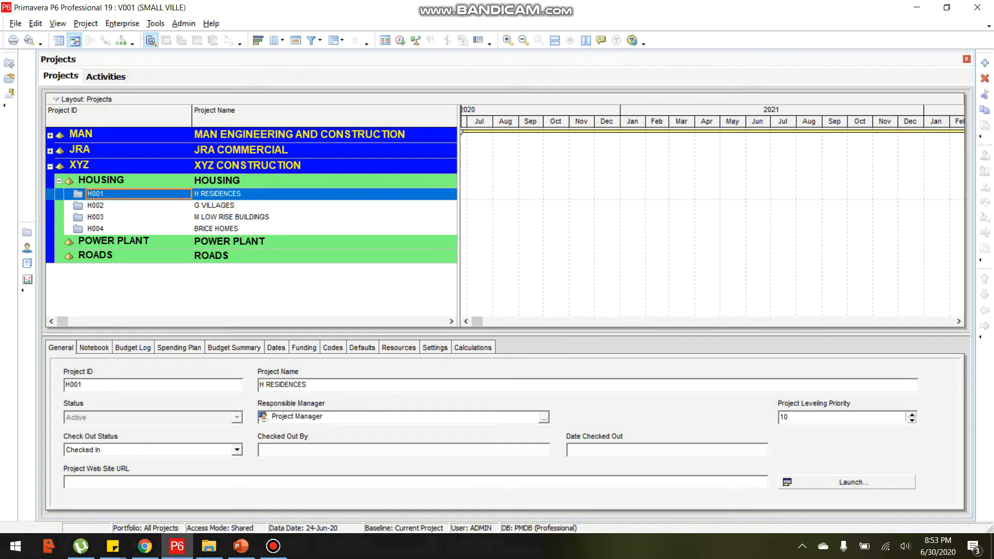
click(222, 194)
click(116, 229)
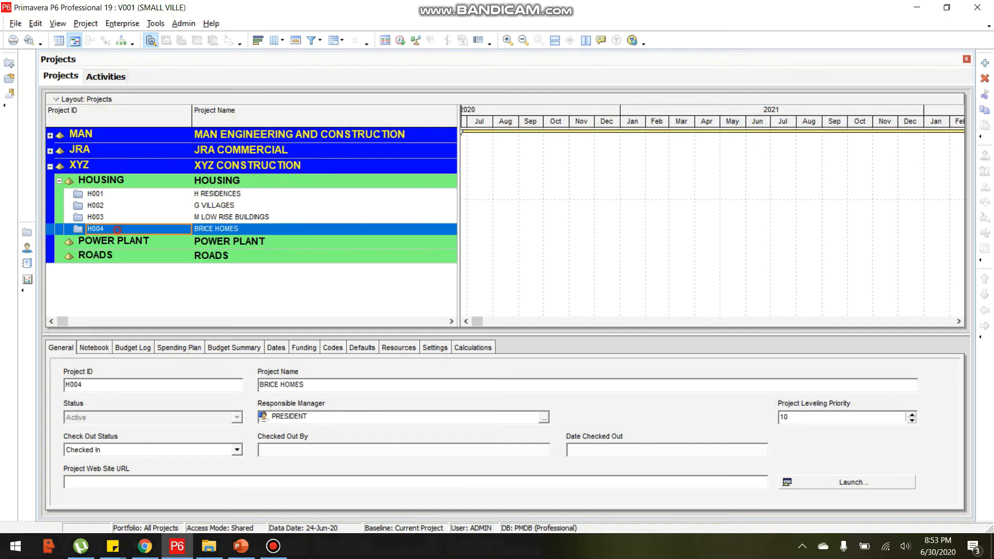
click(210, 229)
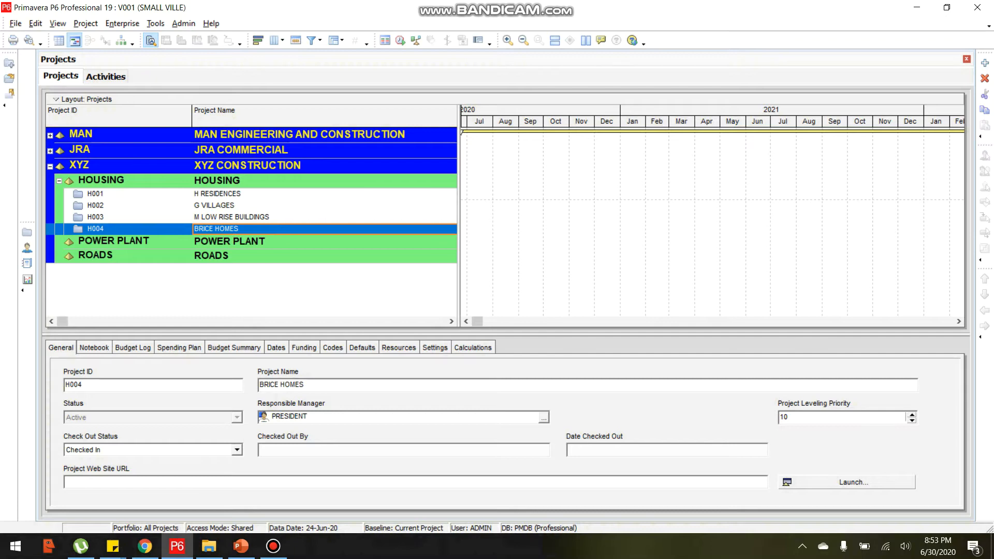
click(102, 196)
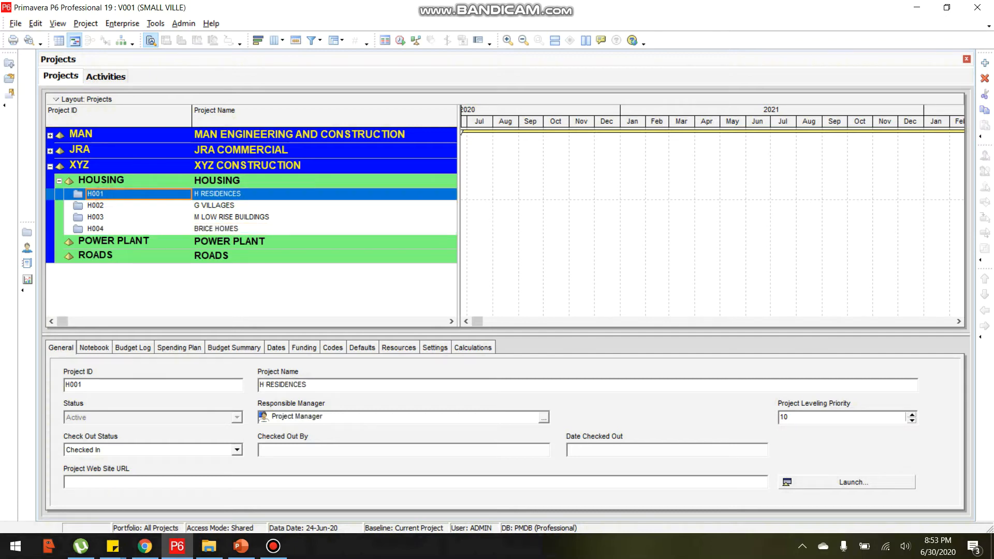
click(122, 230)
click(120, 193)
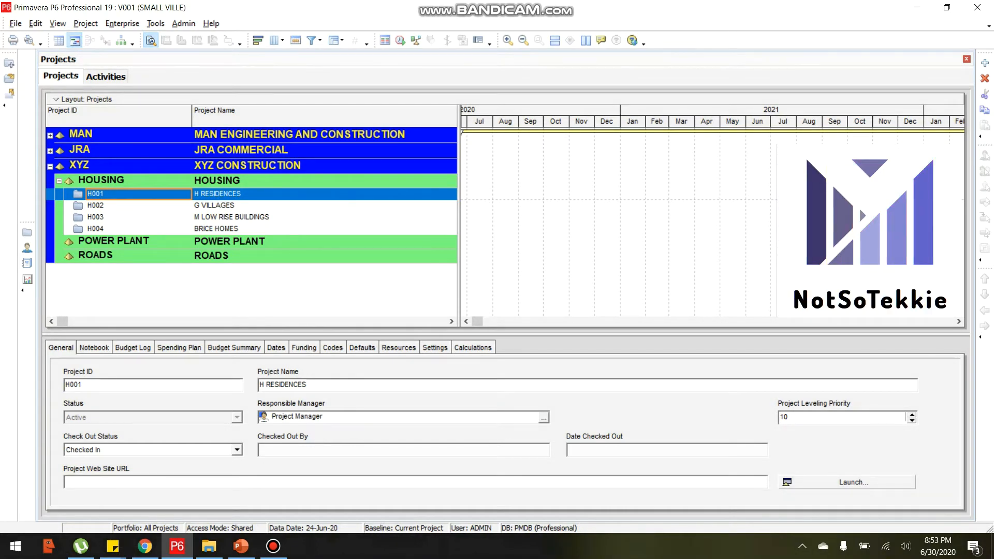
click(121, 229)
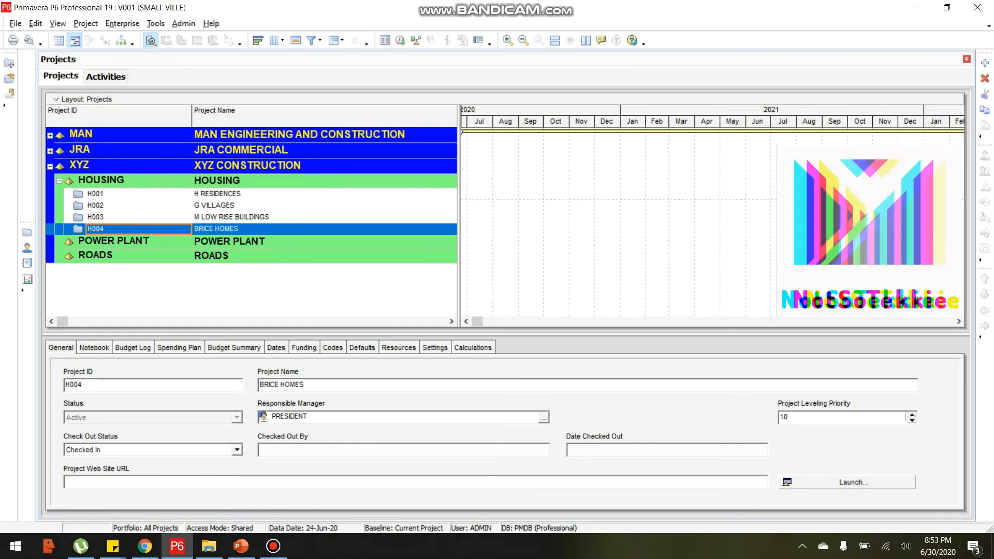
click(97, 193)
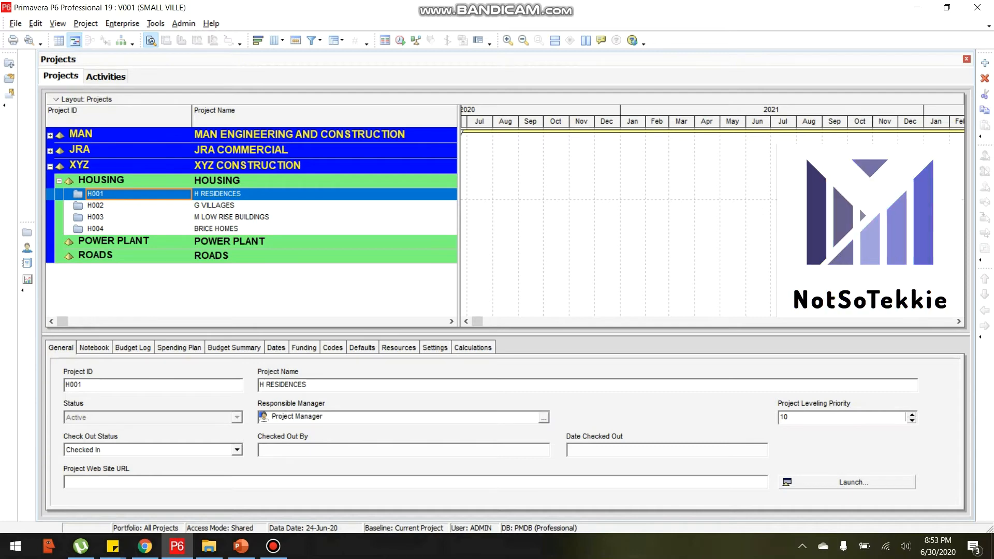
click(228, 194)
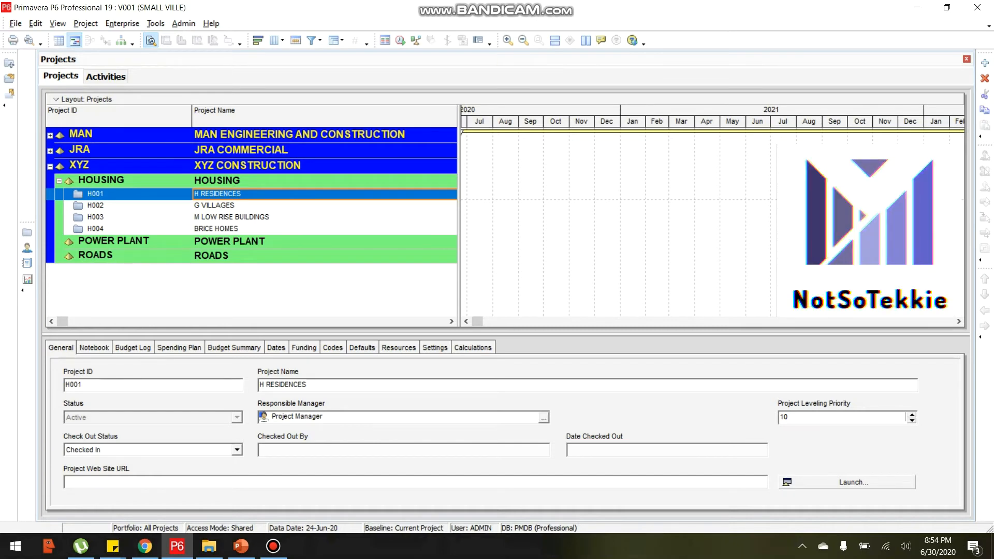
click(230, 229)
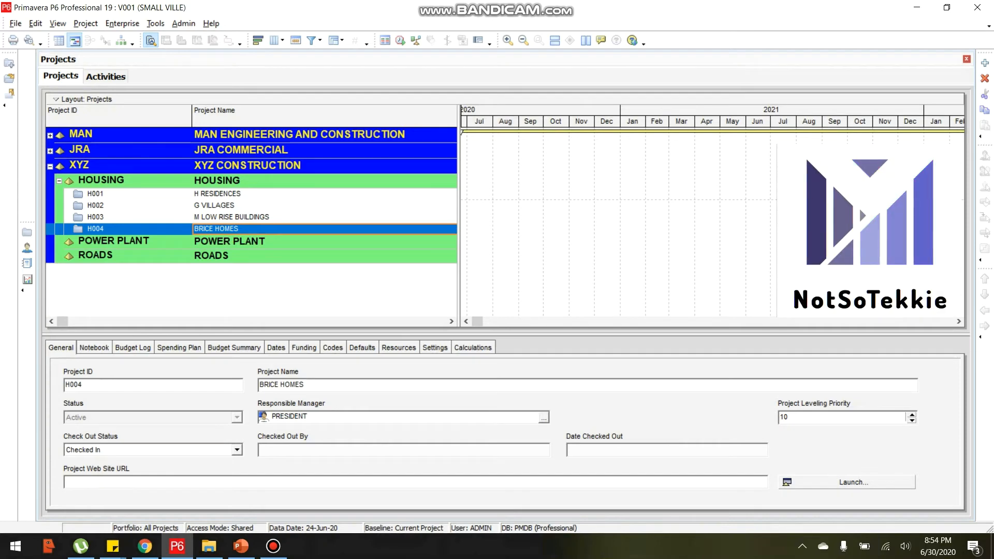
click(109, 76)
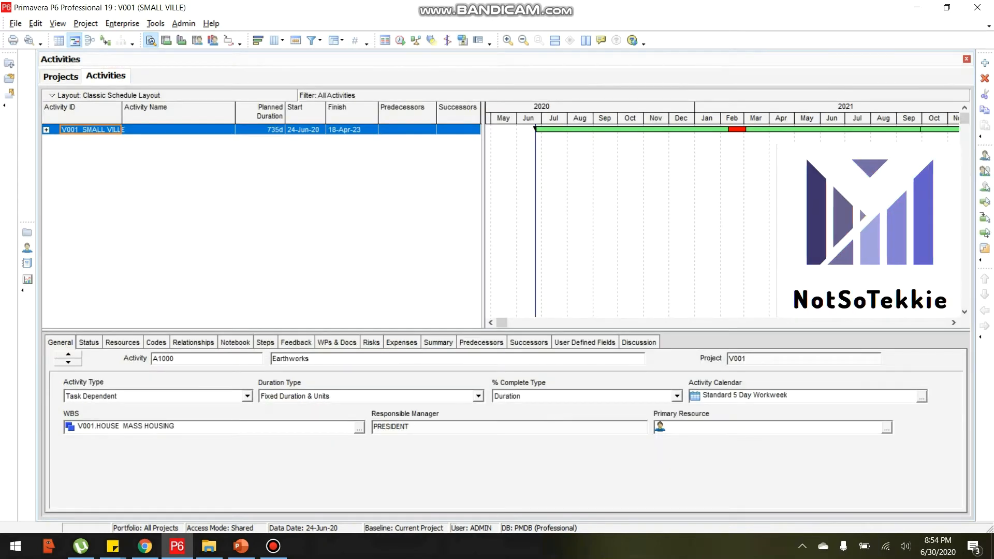
click(61, 76)
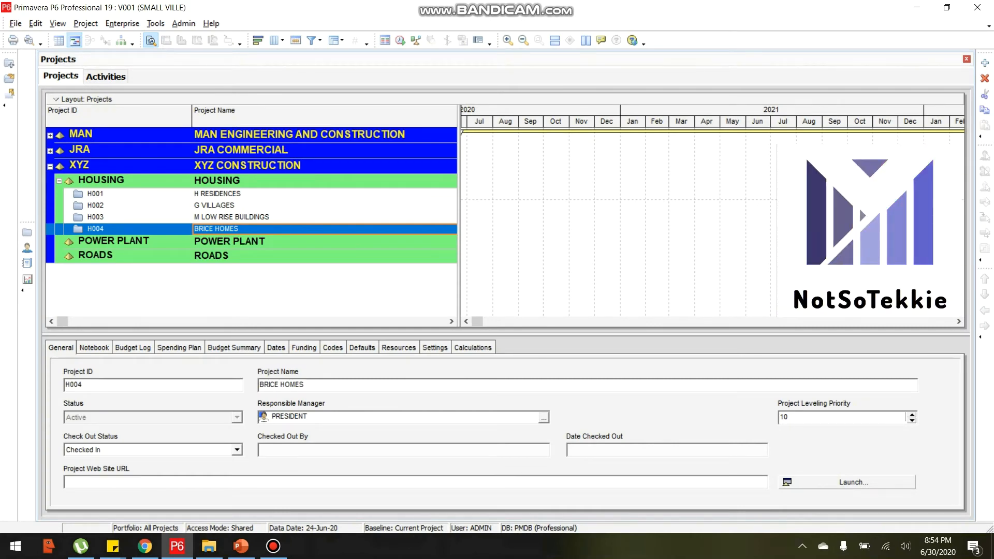
- Open the H RESIDENCES project (H001) and show its WBS
click(101, 194)
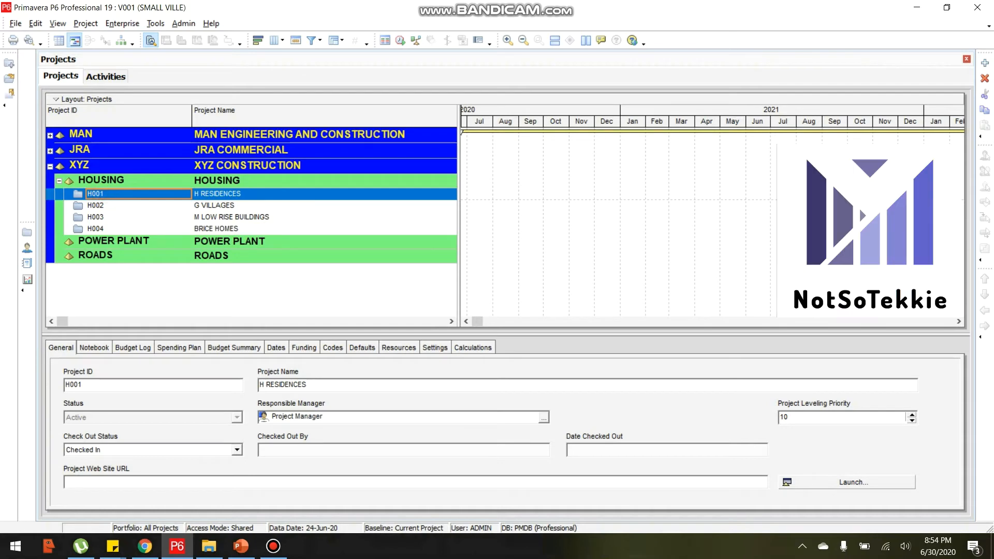
right_click(102, 196)
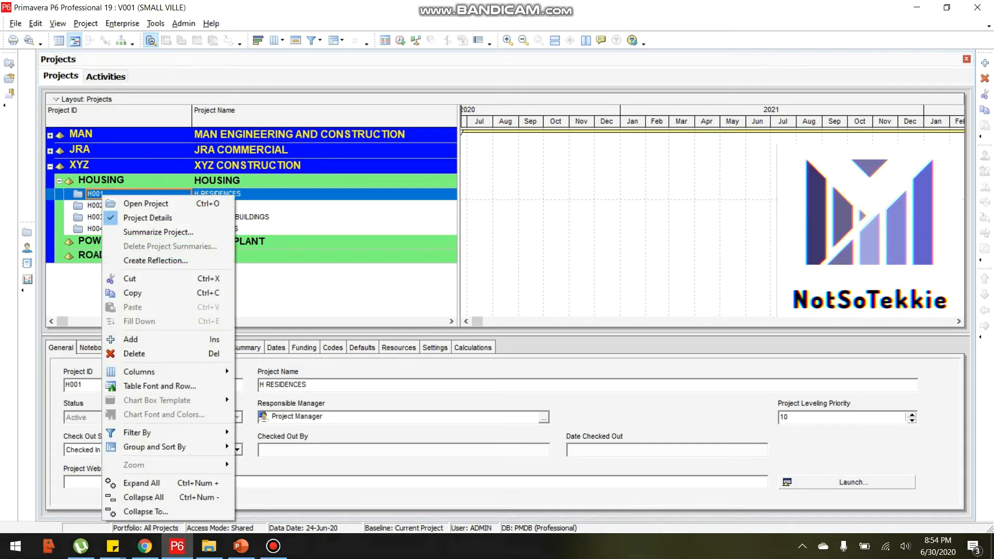
click(158, 203)
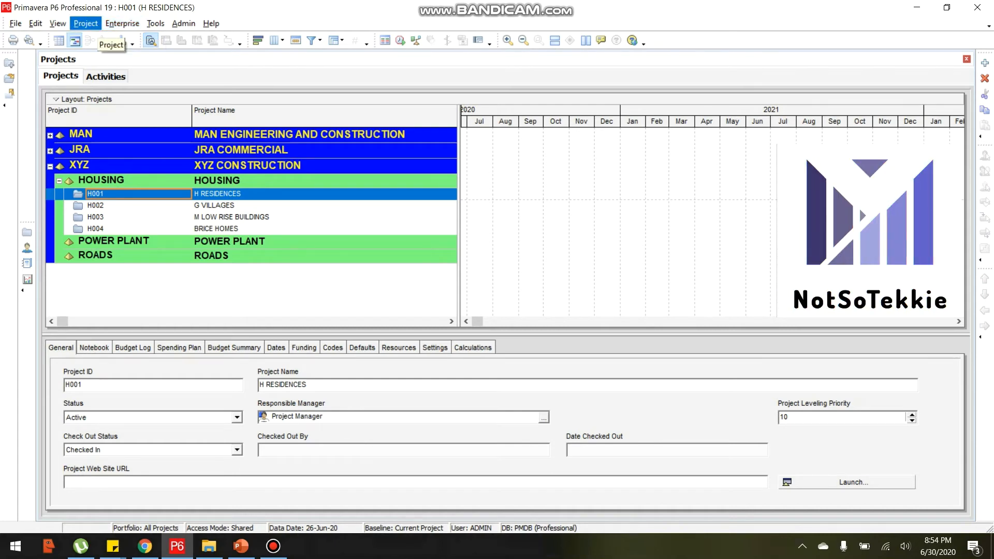
click(86, 24)
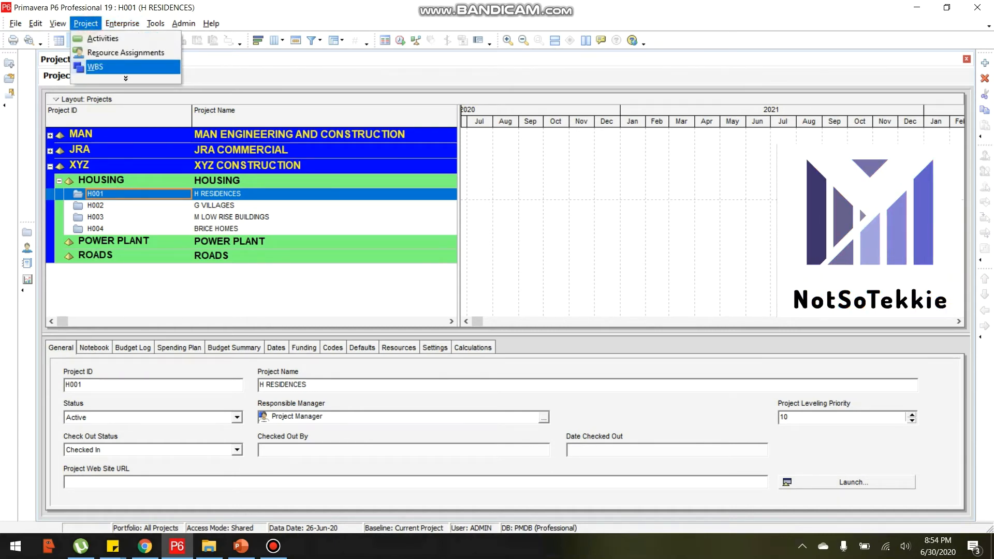
click(95, 67)
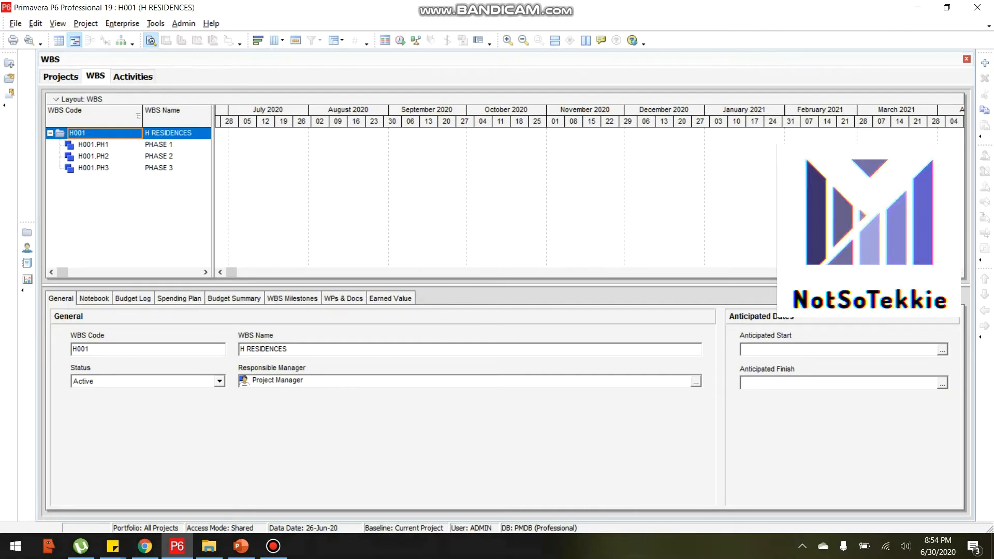
- Review PHASE 1, PHASE 2 and PHASE 3 in the H RESIDENCES WBS, and show the project's Activities view
click(90, 143)
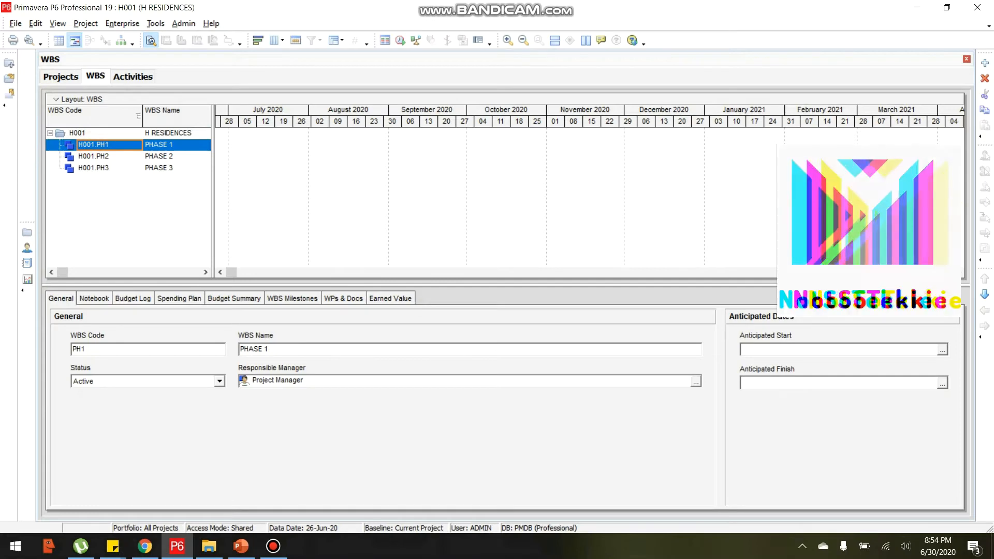
click(95, 156)
click(100, 167)
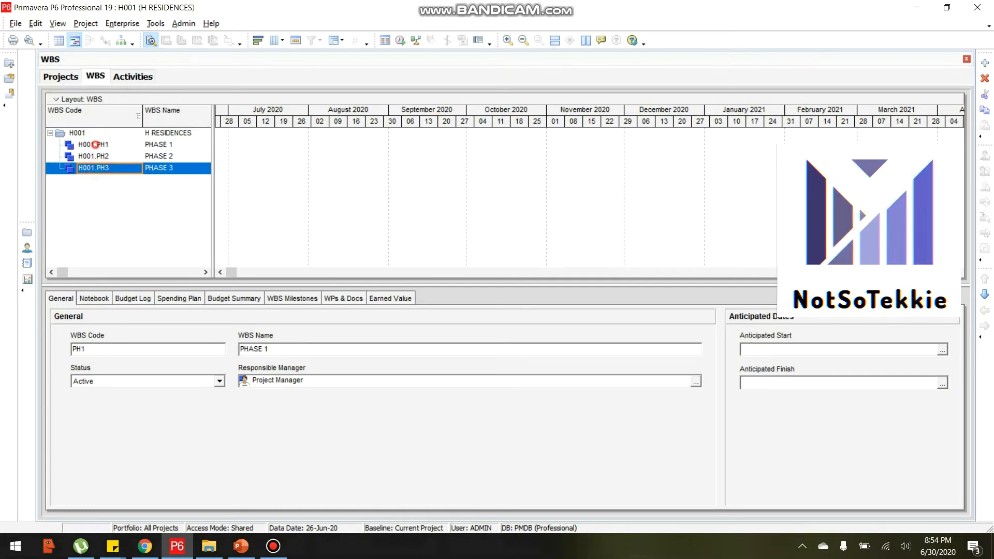
click(93, 145)
click(94, 156)
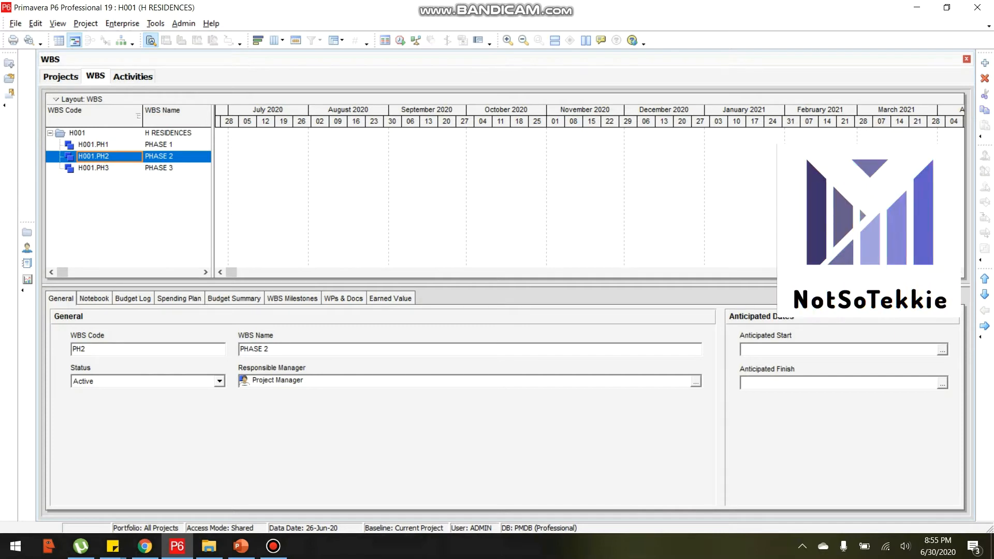
click(93, 144)
click(94, 156)
click(96, 156)
click(101, 179)
click(99, 144)
click(100, 157)
click(102, 167)
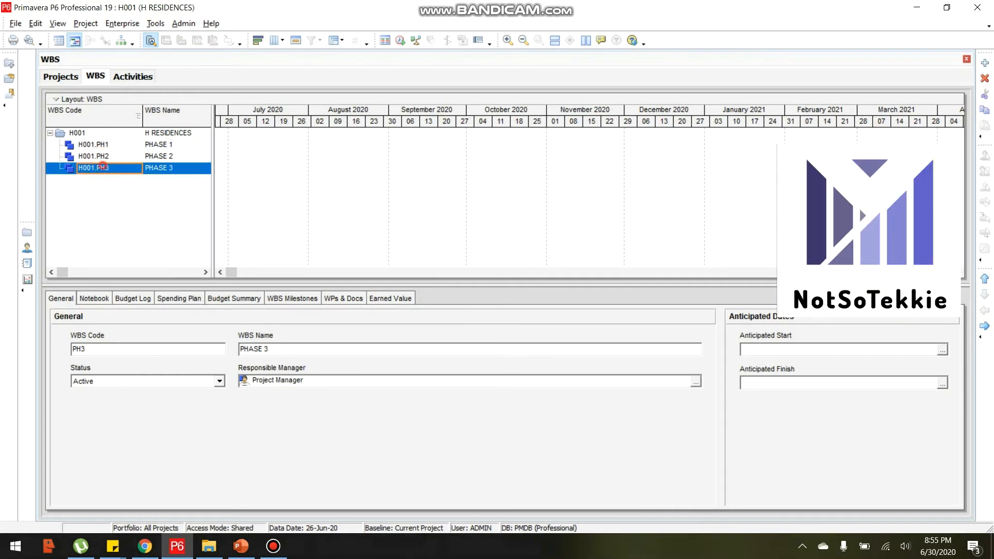
click(96, 144)
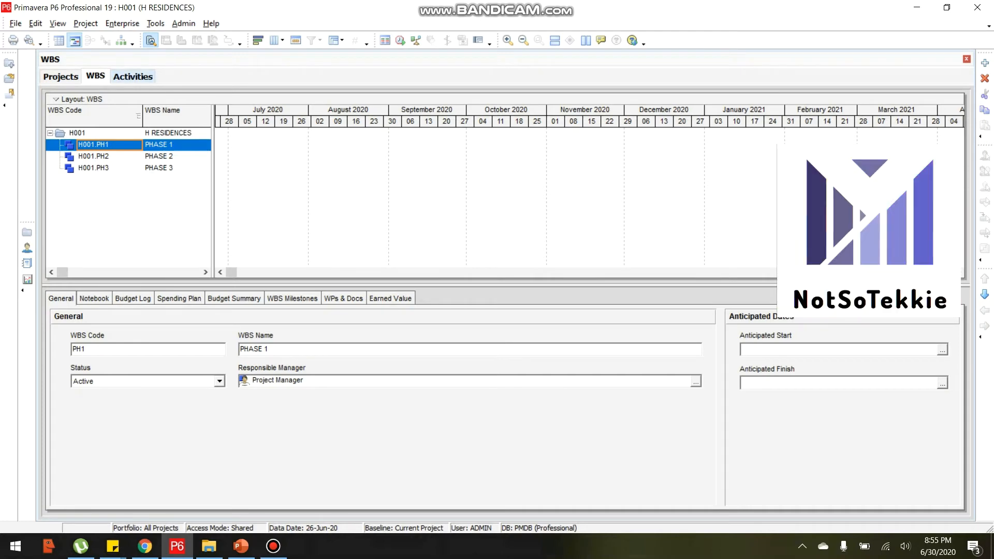
click(133, 76)
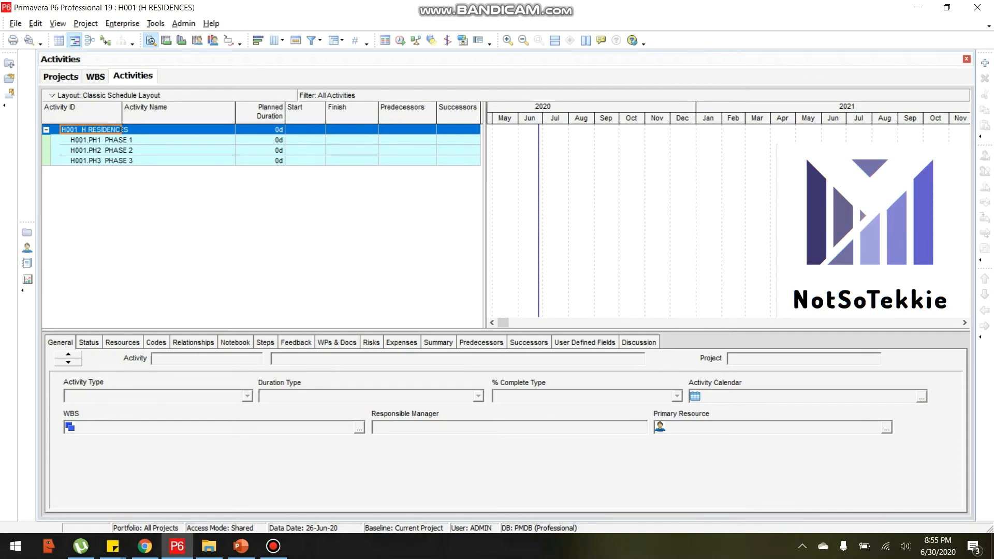
- Add an activity named Earthworks under PHASE 1 of H RESIDENCES
click(120, 140)
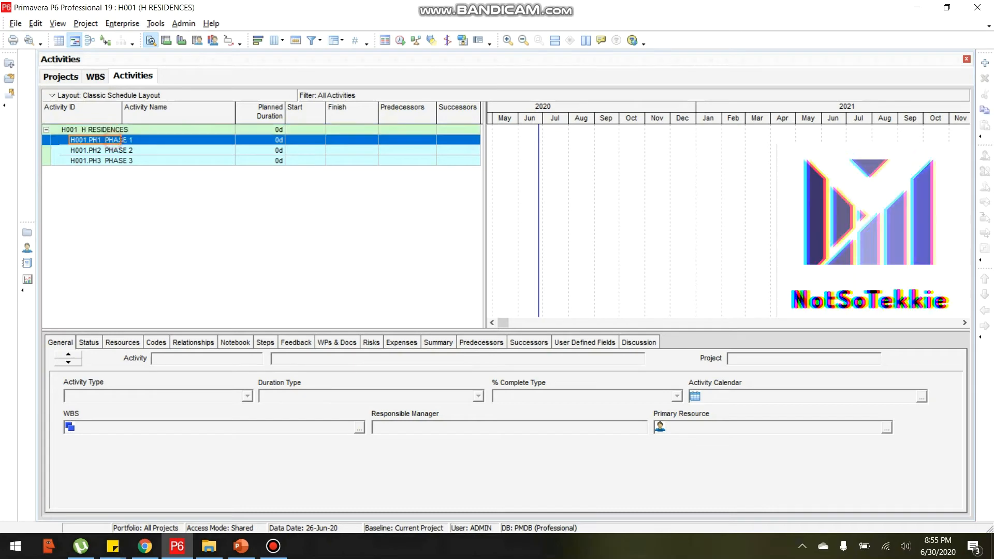
right_click(119, 139)
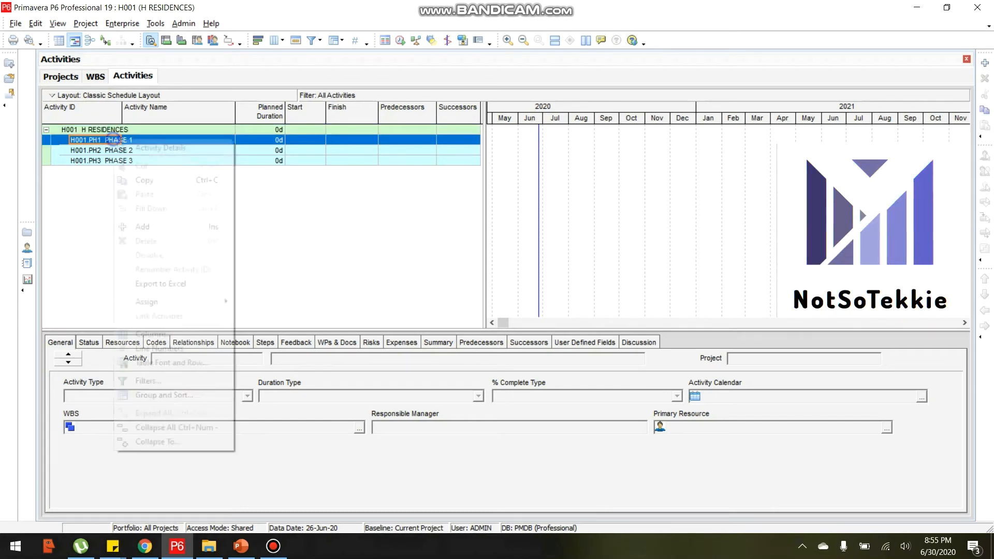
click(142, 227)
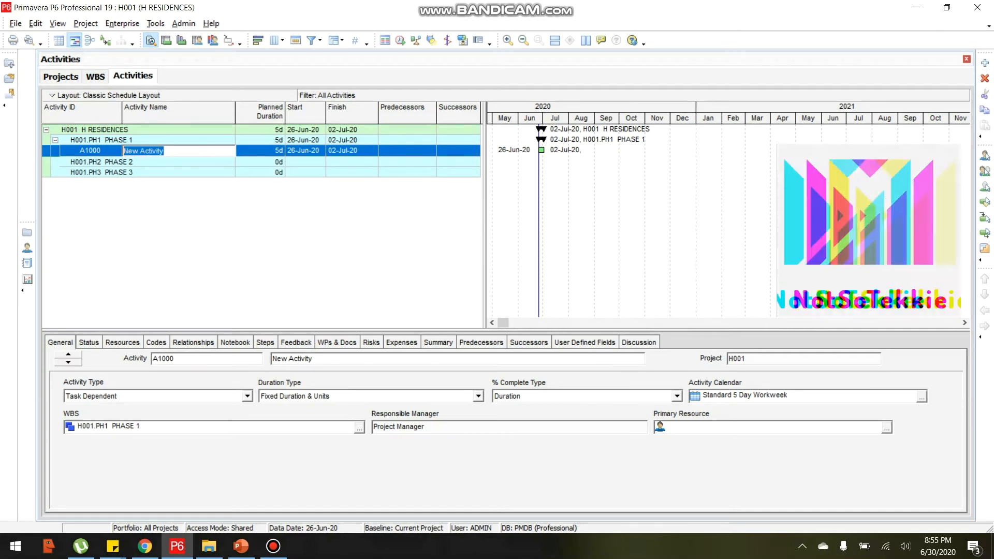
text(Ear)
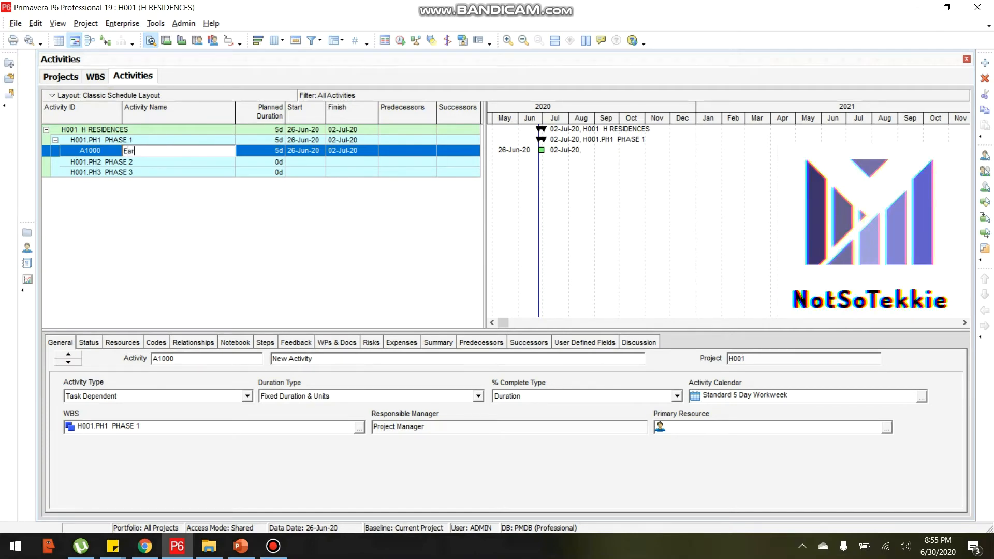
text(thworks)
click(120, 162)
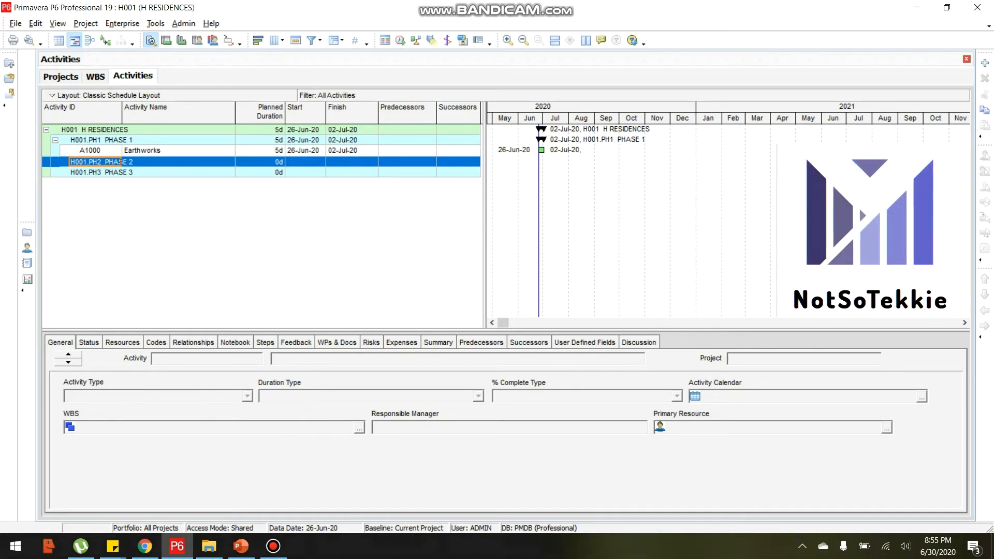
- Add an activity named Structural Works after Earthworks in PHASE 1
key(Up)
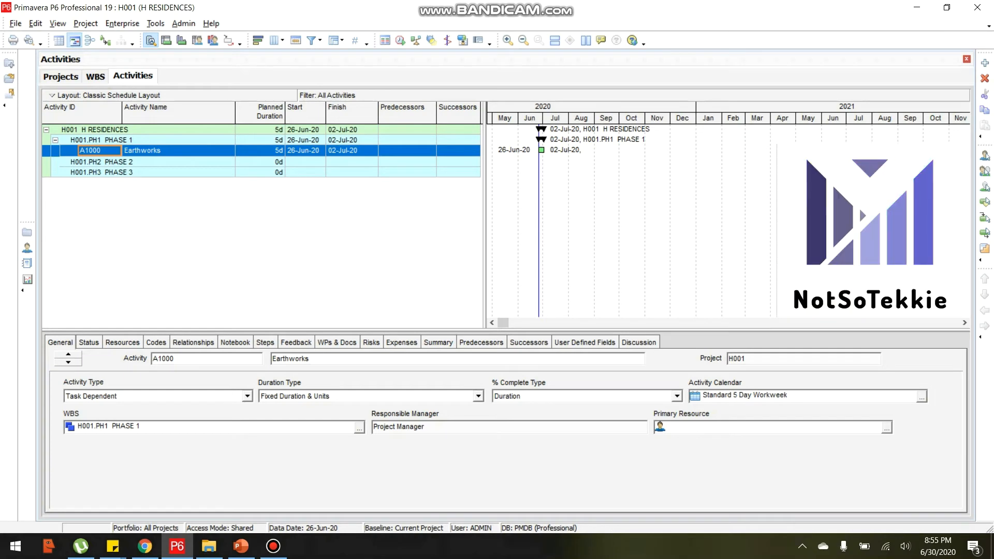
right_click(110, 150)
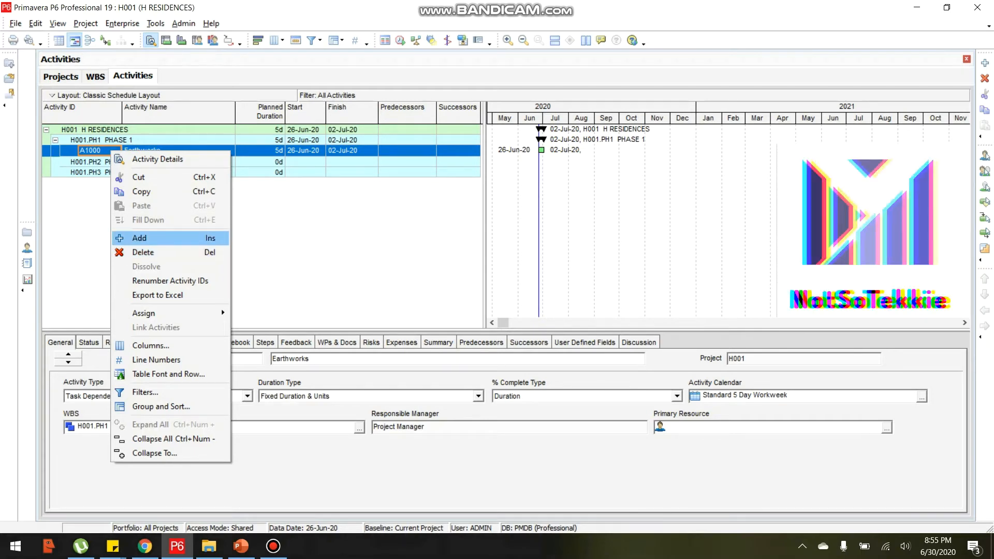
click(158, 239)
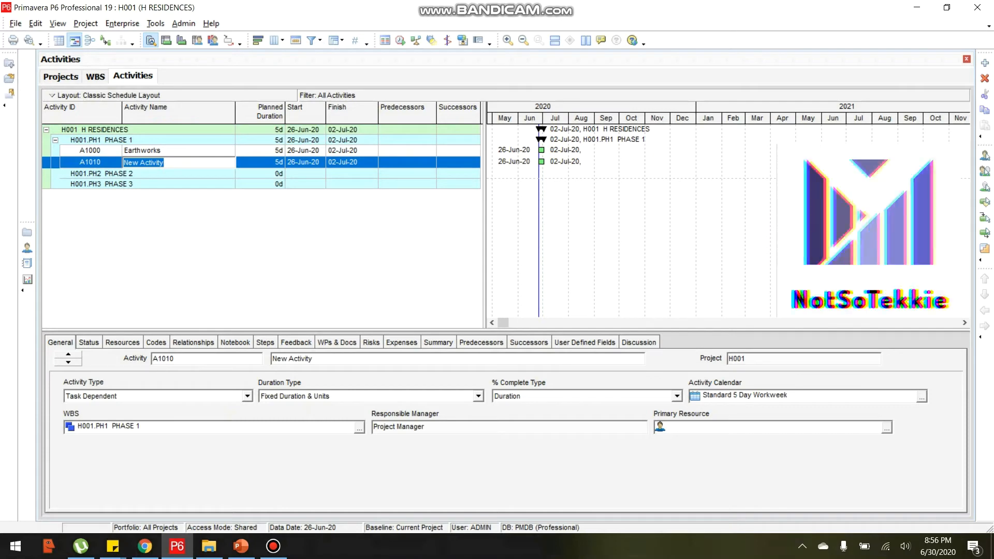
text(S)
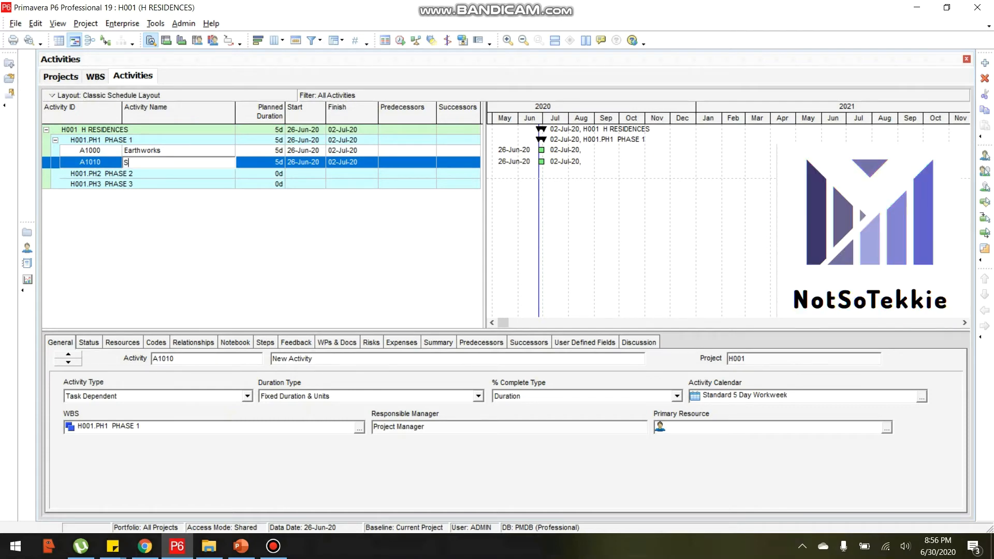
text(tructural)
text(orks)
click(102, 150)
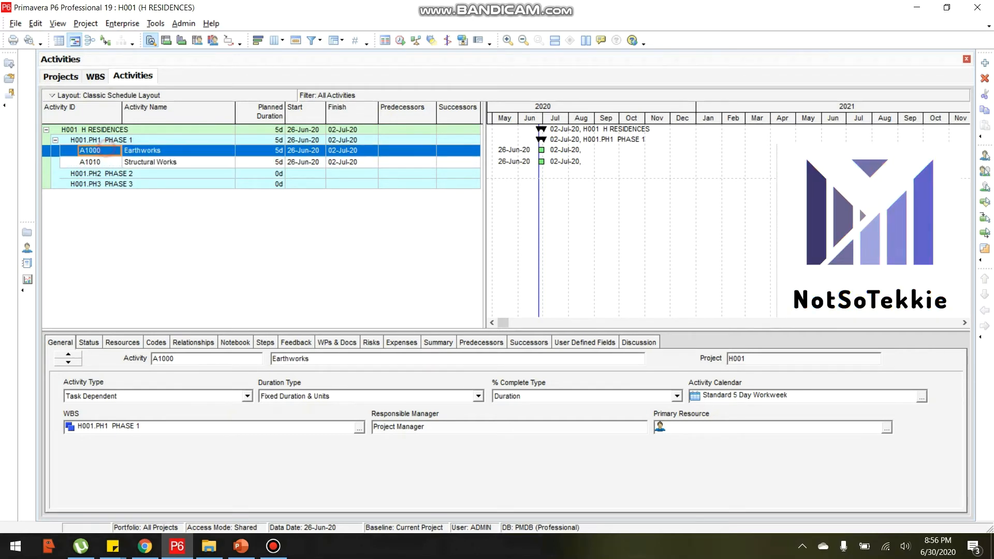
- Add an activity named Architectural Works after Structural Works in PHASE 1
click(99, 163)
click(120, 139)
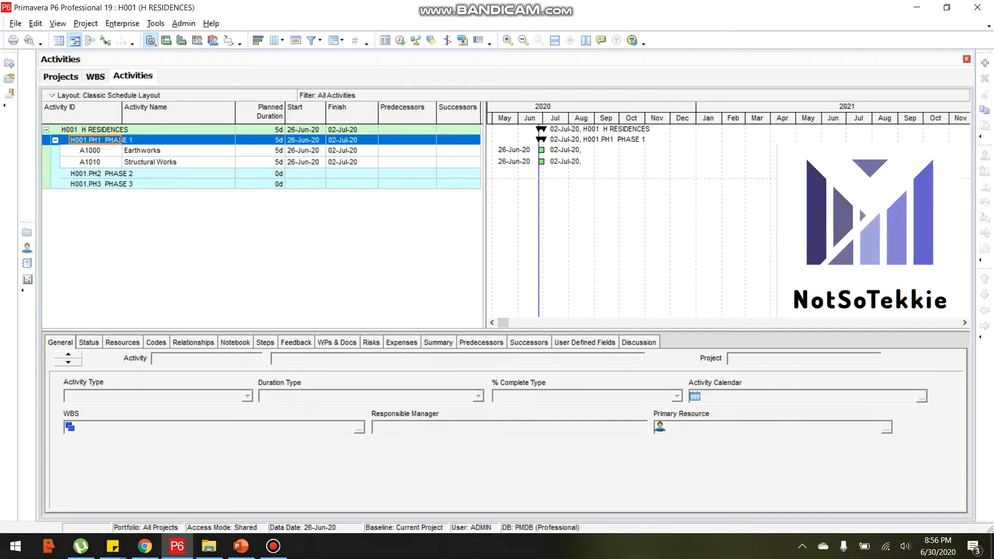
click(104, 162)
right_click(106, 163)
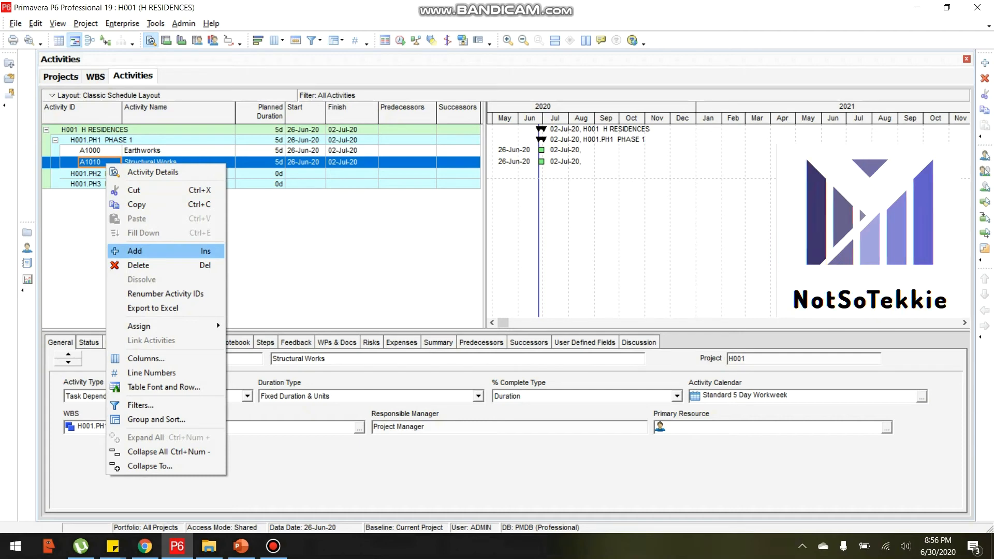
click(135, 251)
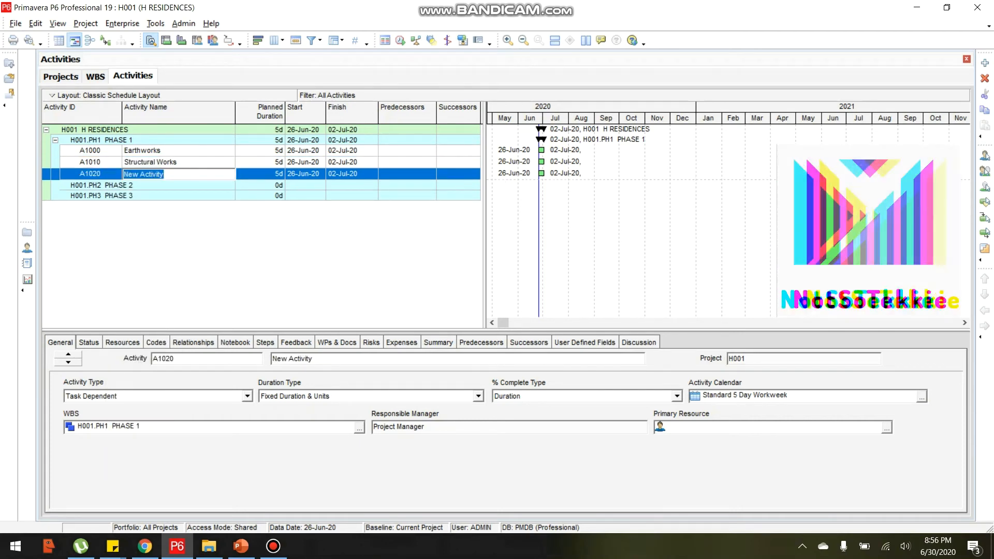
text(S)
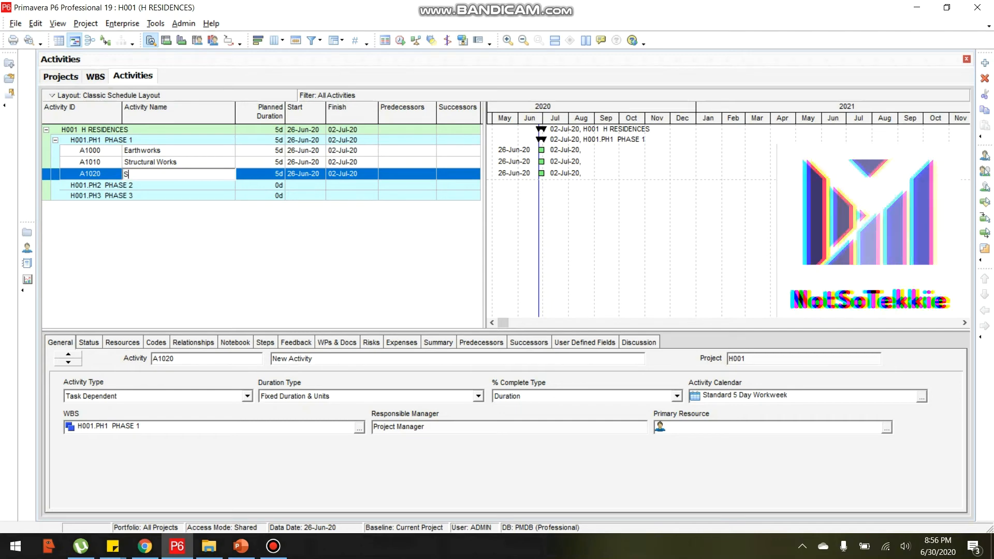
key(BackSpace)
text(Art)
key(BackSpace)
text(chite)
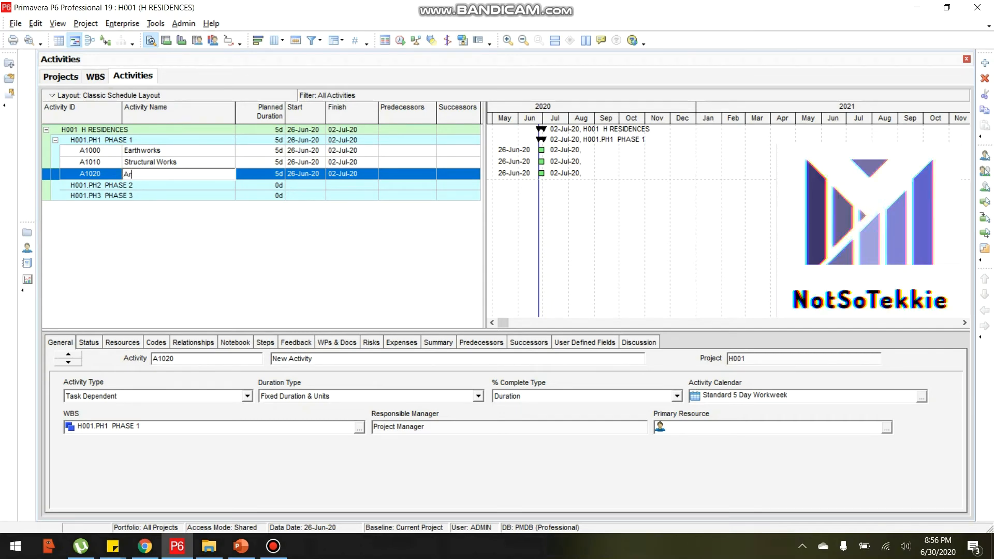
text(ct)
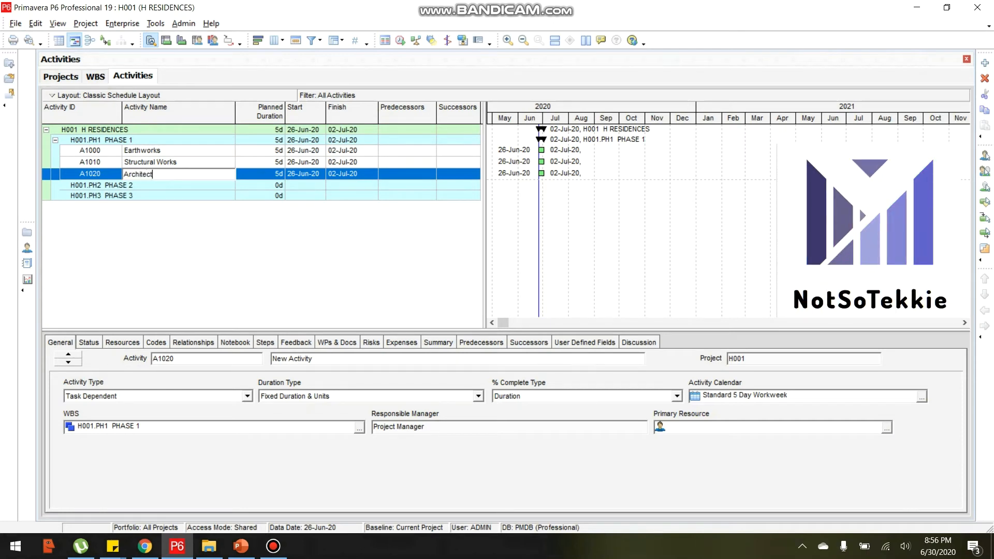
text(ural Works)
click(106, 176)
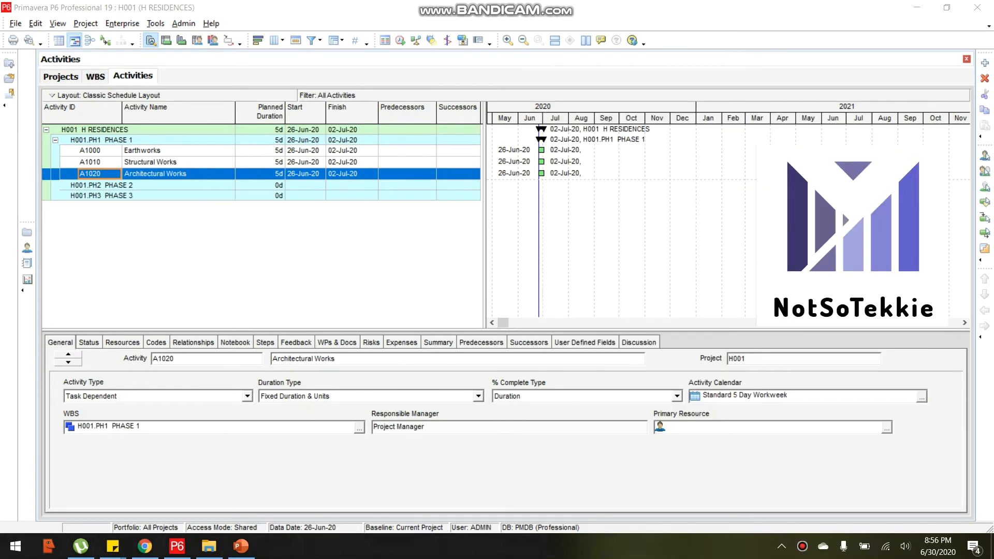
- Add an activity named Plumbing Works after Architectural Works in PHASE 1
right_click(89, 174)
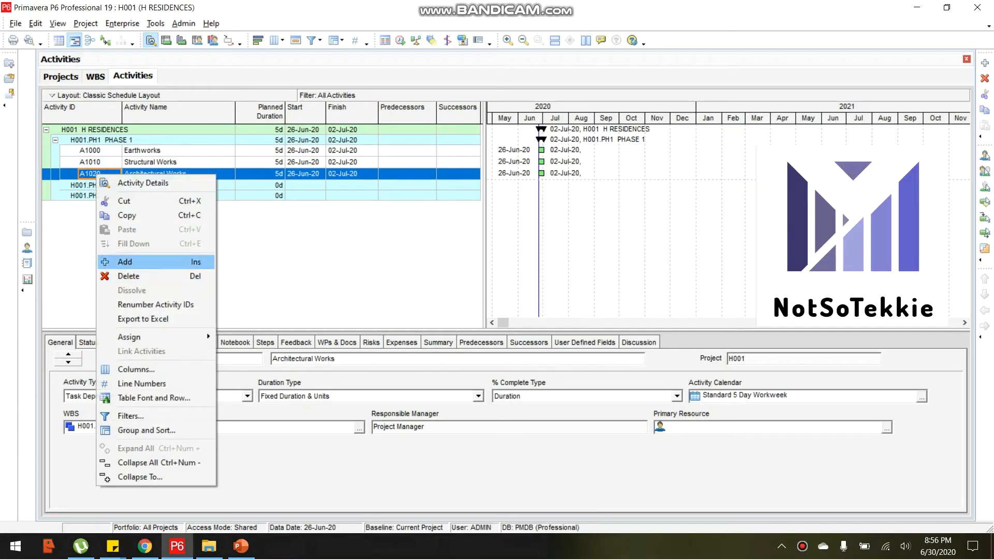
click(135, 264)
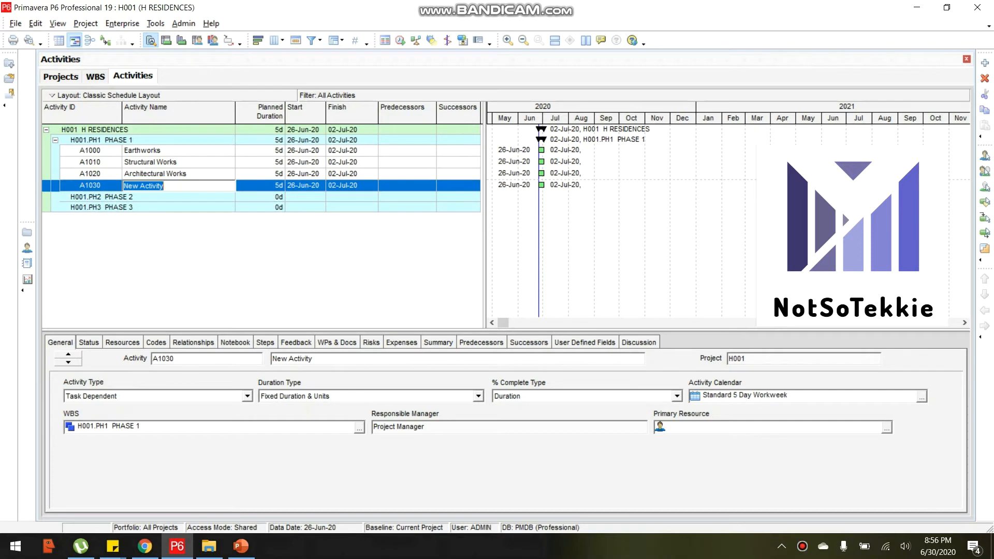
text(PLumbing Worka)
key(BackSpace)
text(s)
click(132, 186)
key(BackSpace)
text(l)
- Add an activity named Electrical Works after Plumbing Works in PHASE 1
right_click(187, 186)
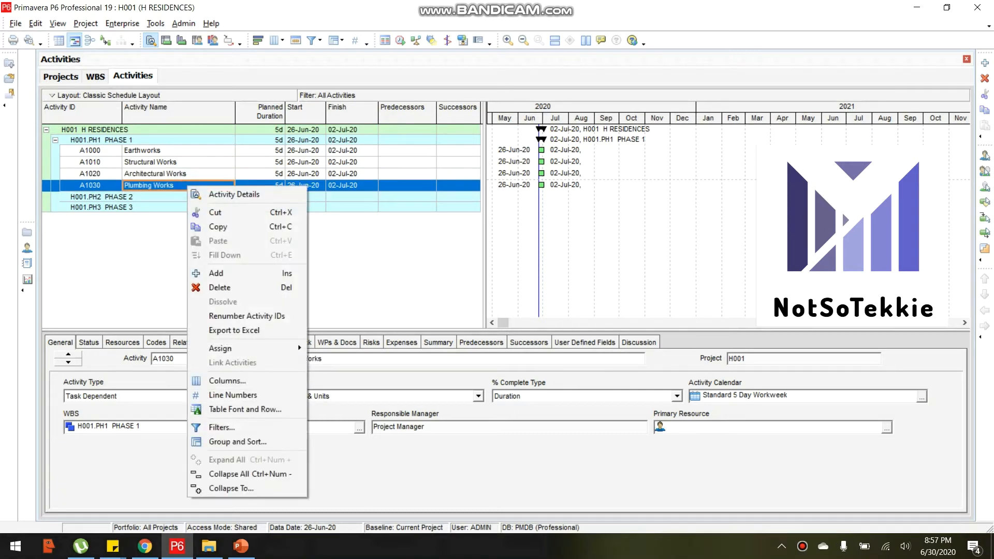
click(217, 274)
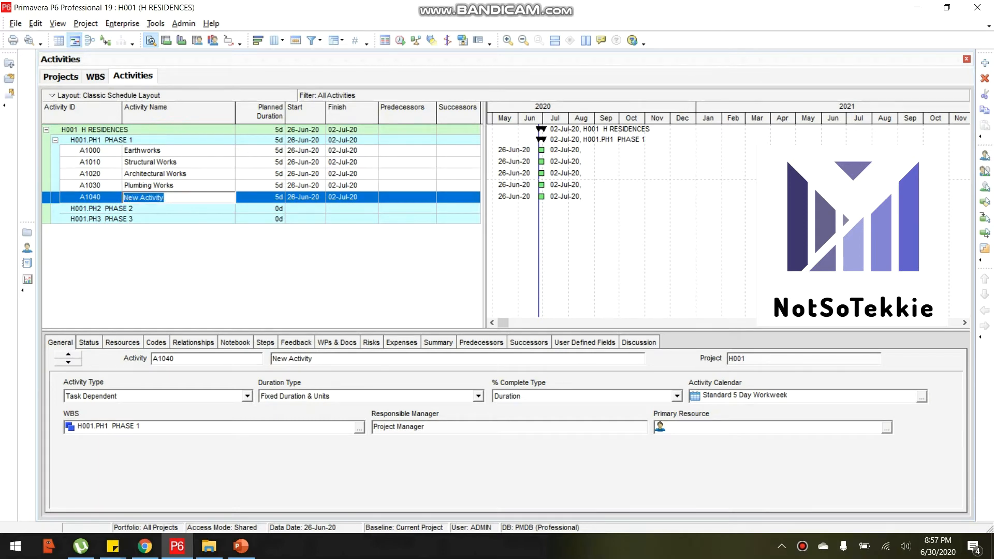
text(Electrical Works)
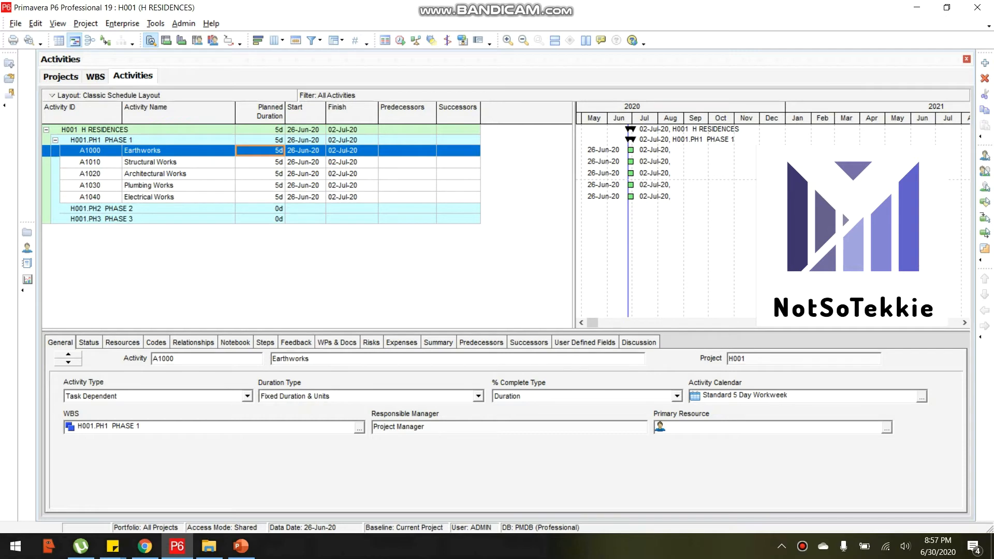
- Sort the activity table by Activity ID and select the Earthworks activity
click(80, 106)
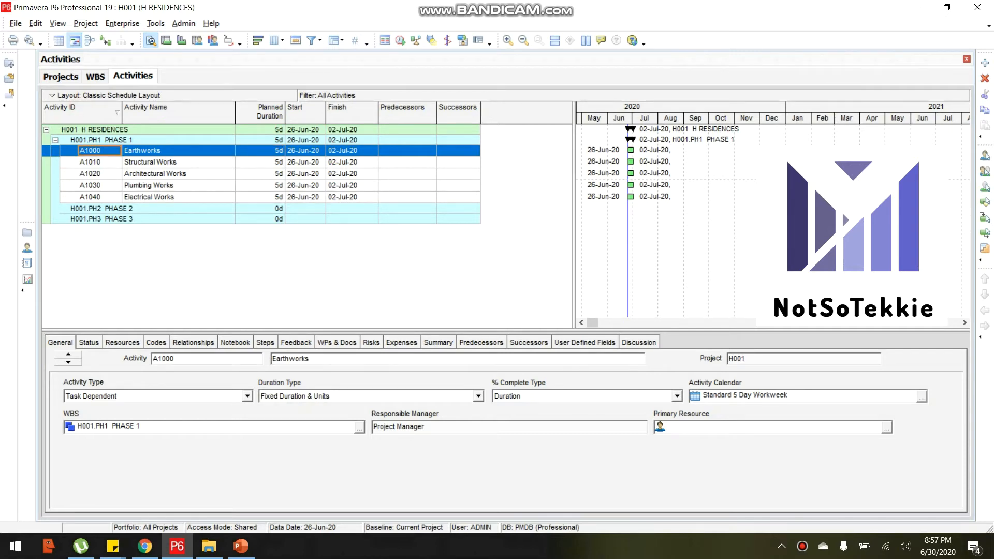
click(102, 162)
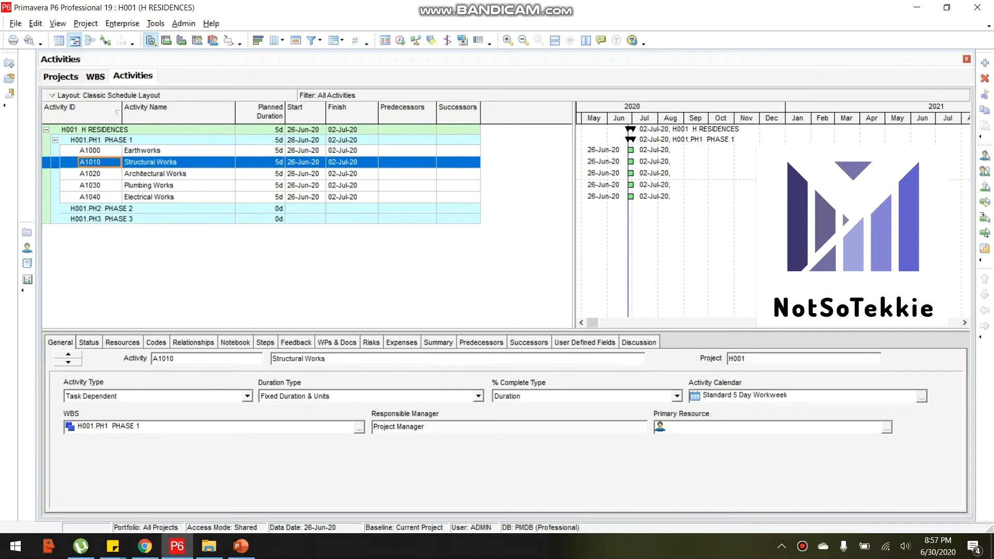
click(99, 151)
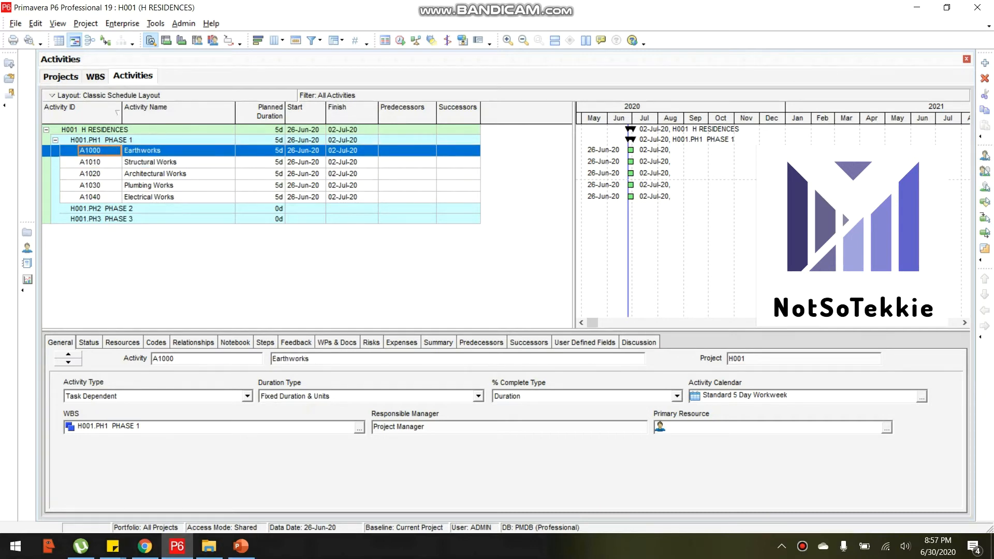
- Look through the Phase 1 activities from Earthworks to Electrical Works
click(100, 162)
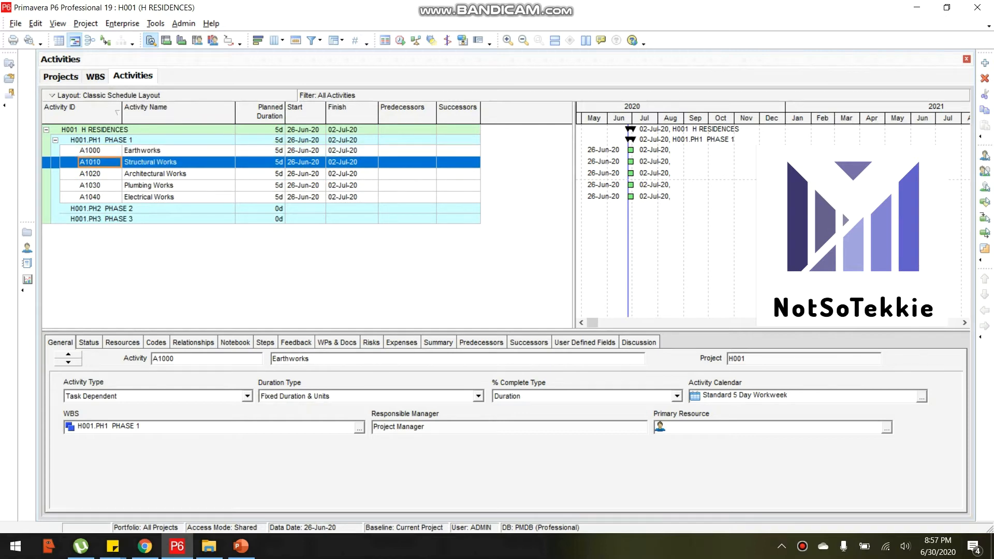
click(100, 151)
click(99, 162)
click(99, 174)
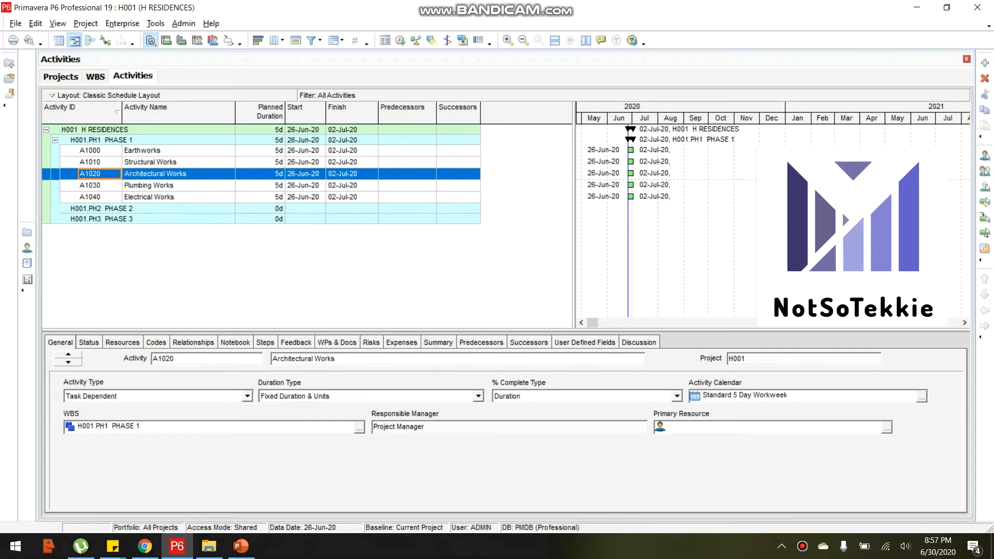
key(Up)
key(Up)
key(Down)
key(Up)
key(Down)
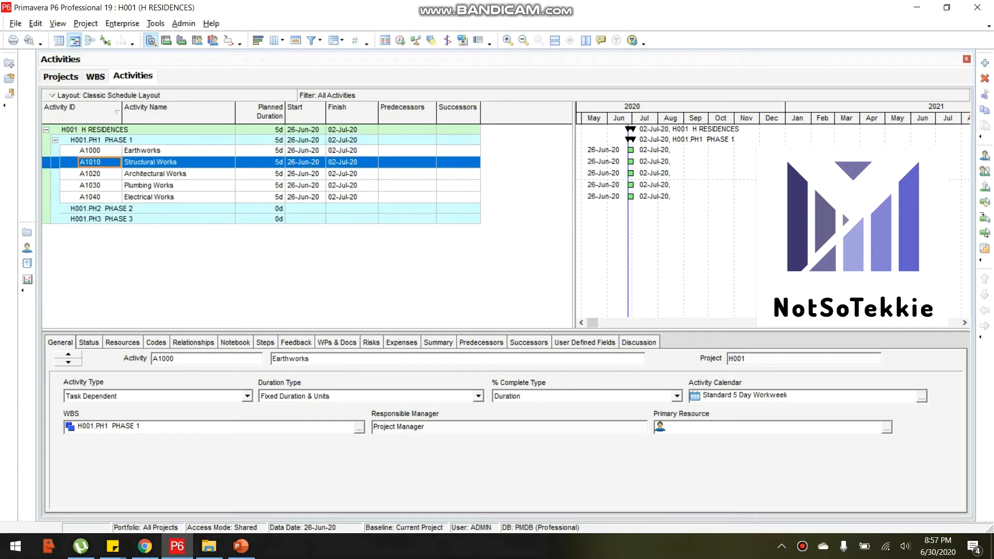
key(Down)
key(Down)
key(Down)
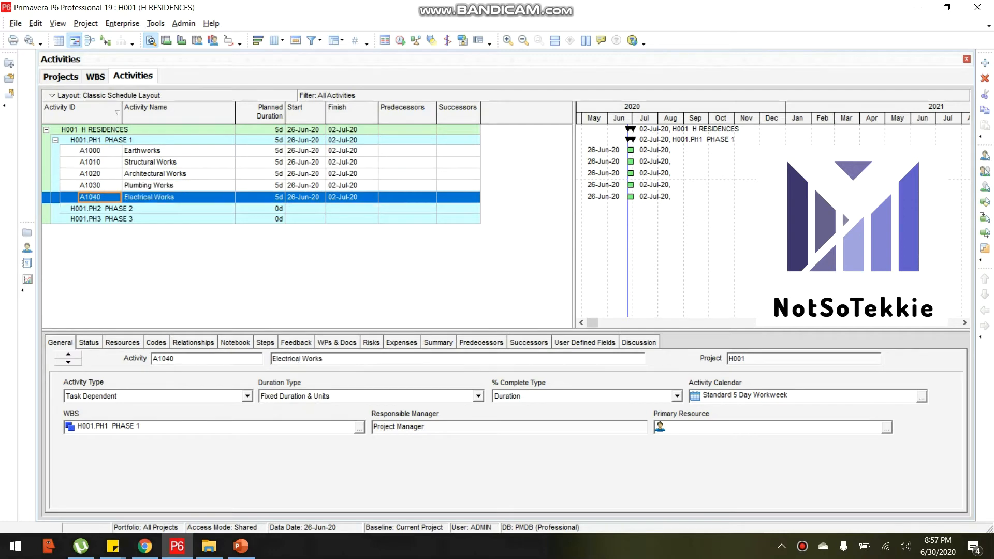
key(Up)
key(Up)
key(Up)
key(Up)
key(Down)
key(Up)
key(Down)
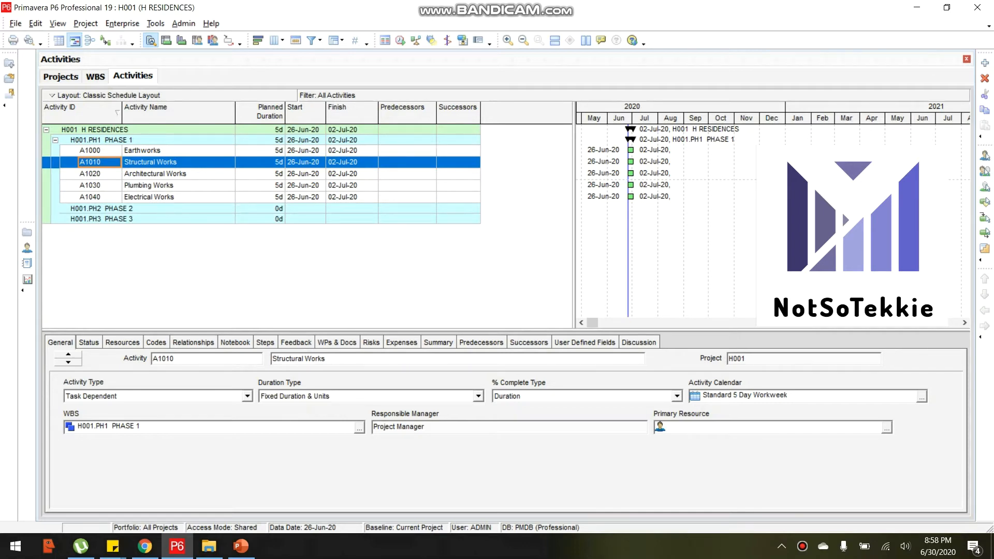
- Set the planned duration of the Earthworks activity to 60 days
click(253, 153)
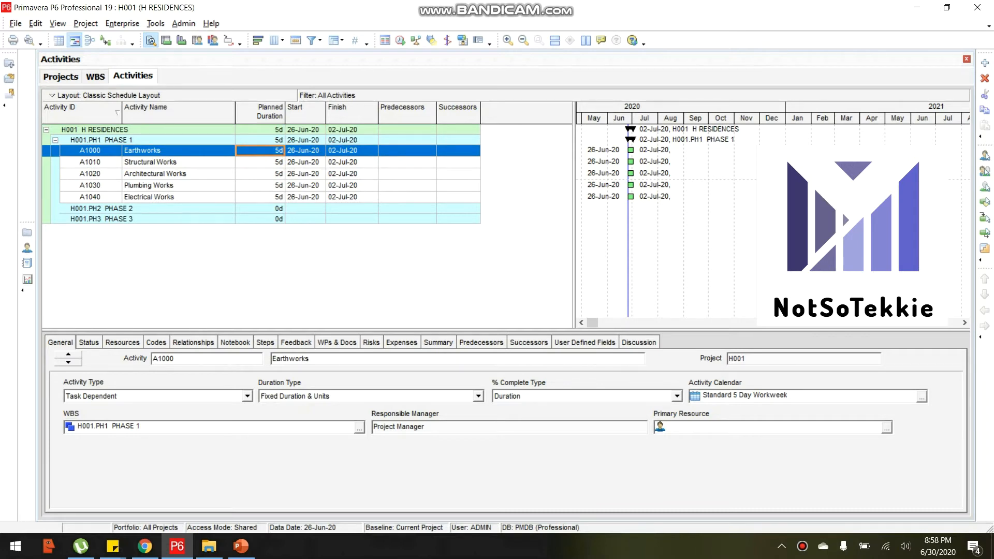
key(Up)
key(Down)
key(Down)
key(Up)
key(Right)
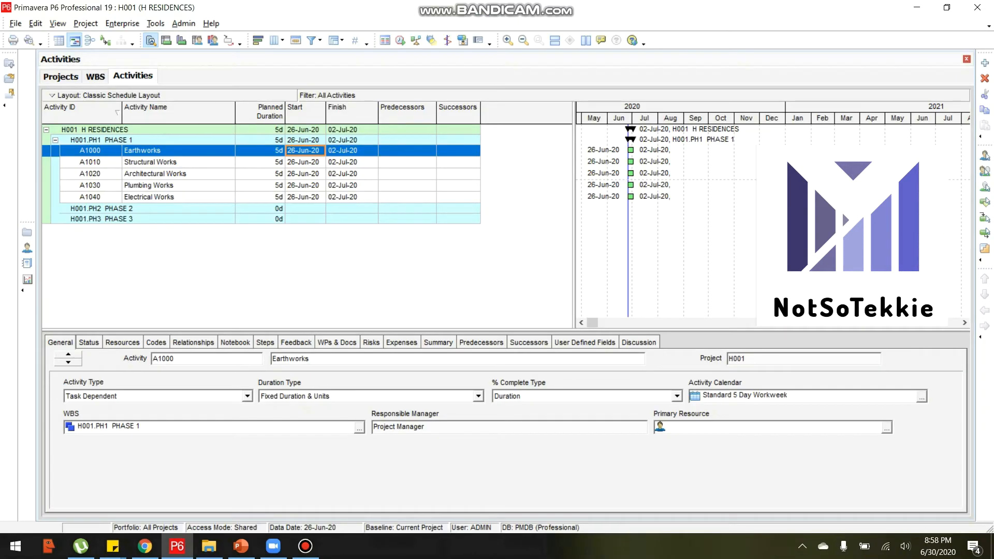
key(Left)
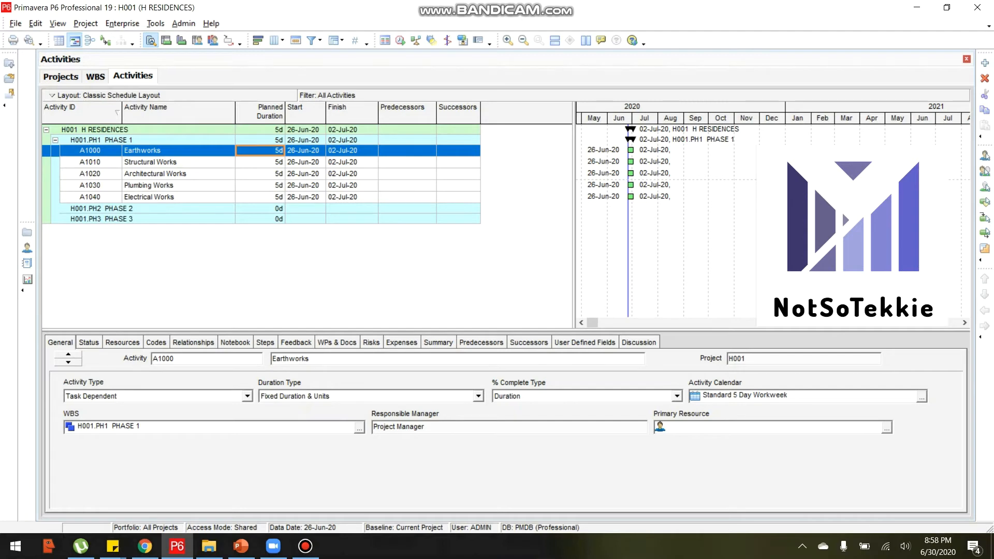
text(60)
key(Return)
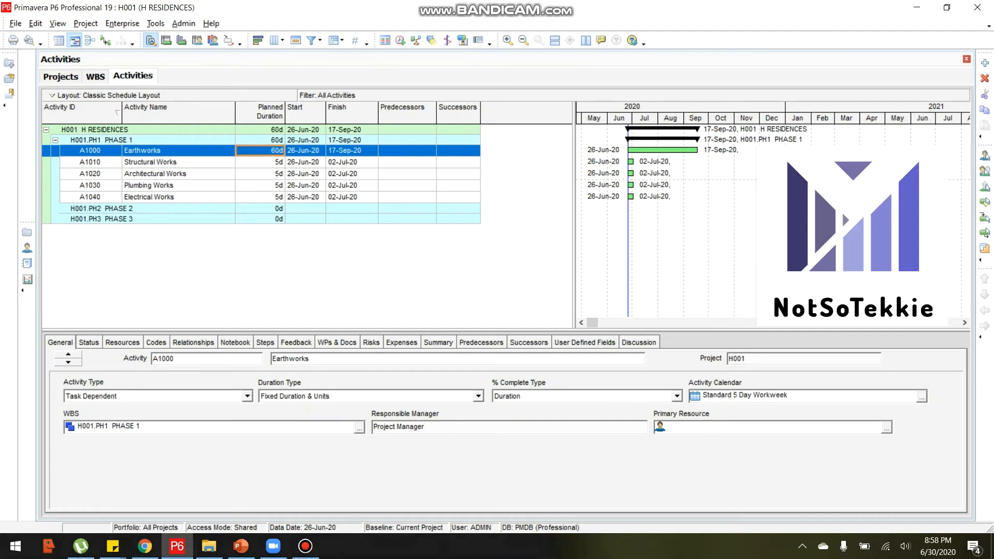
- Set the planned duration of the Structural Works activity to 180 days
key(Down)
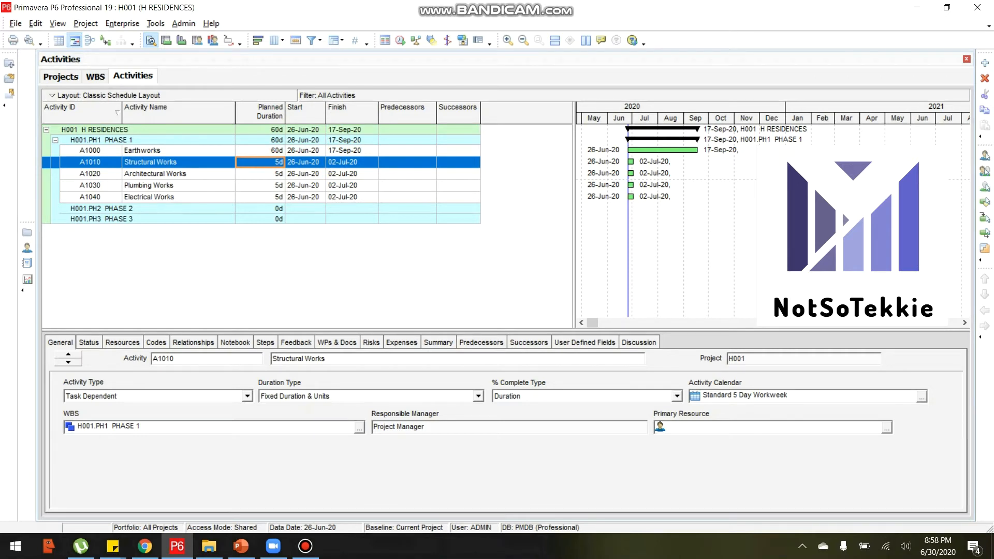
text(180)
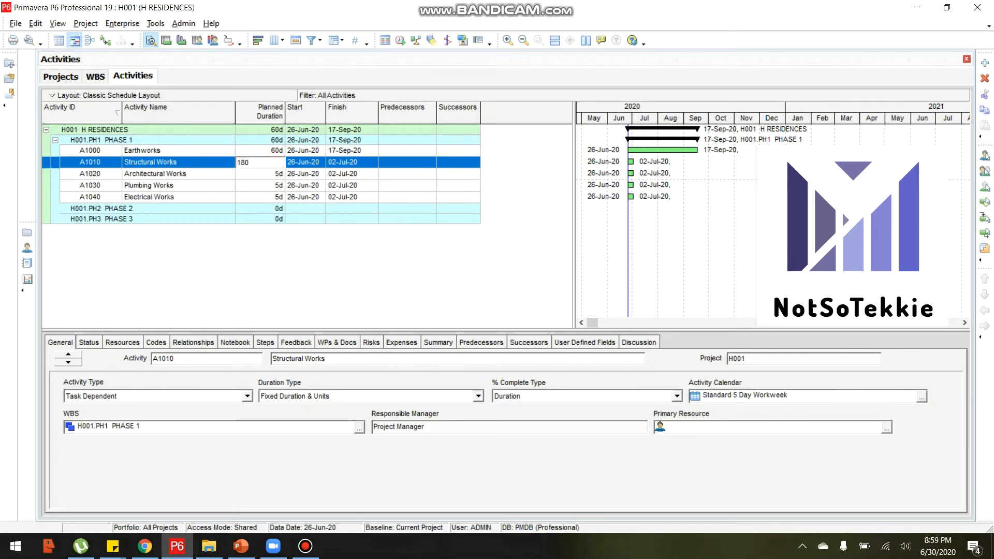
key(Return)
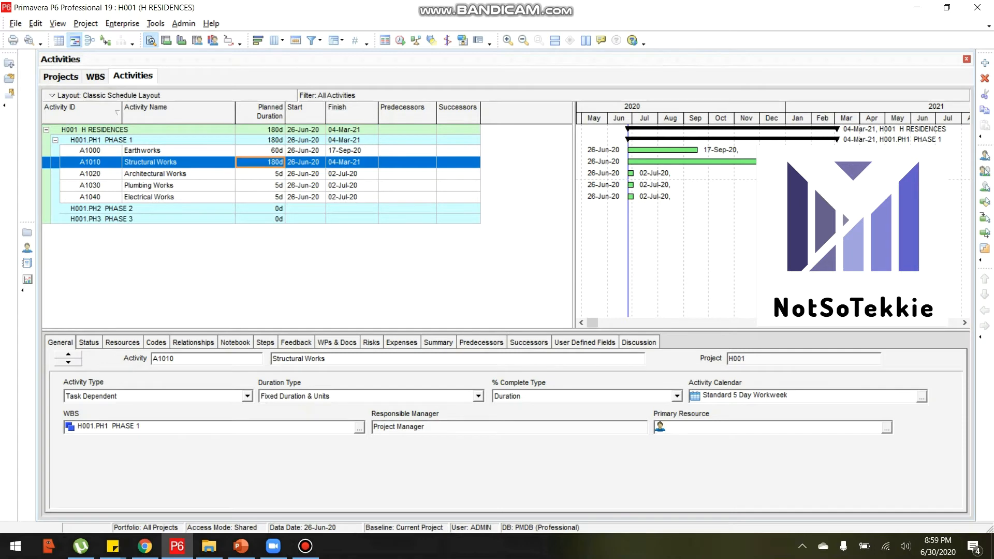
- Set the planned duration of the Structural Works activity to 240 days
key(Down)
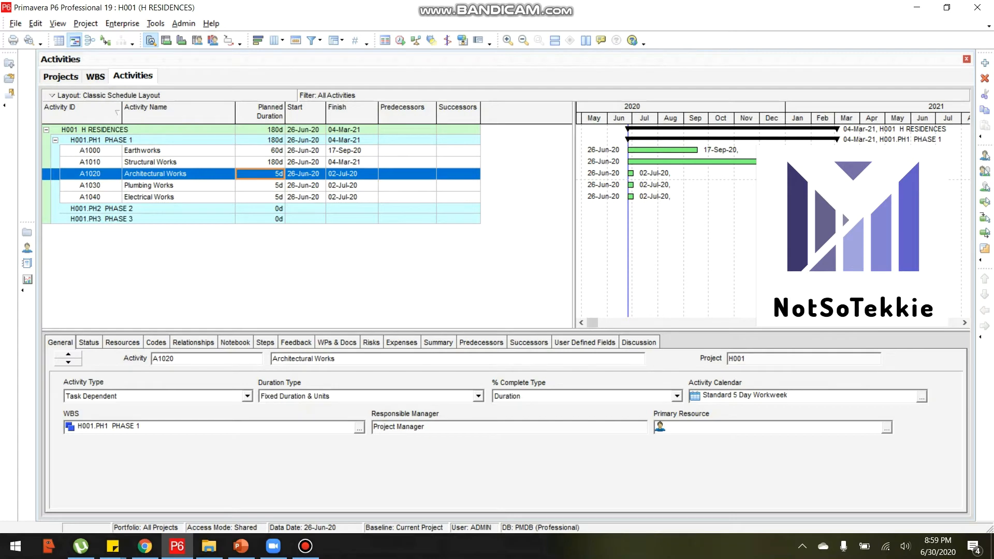
key(Up)
text(240)
key(Return)
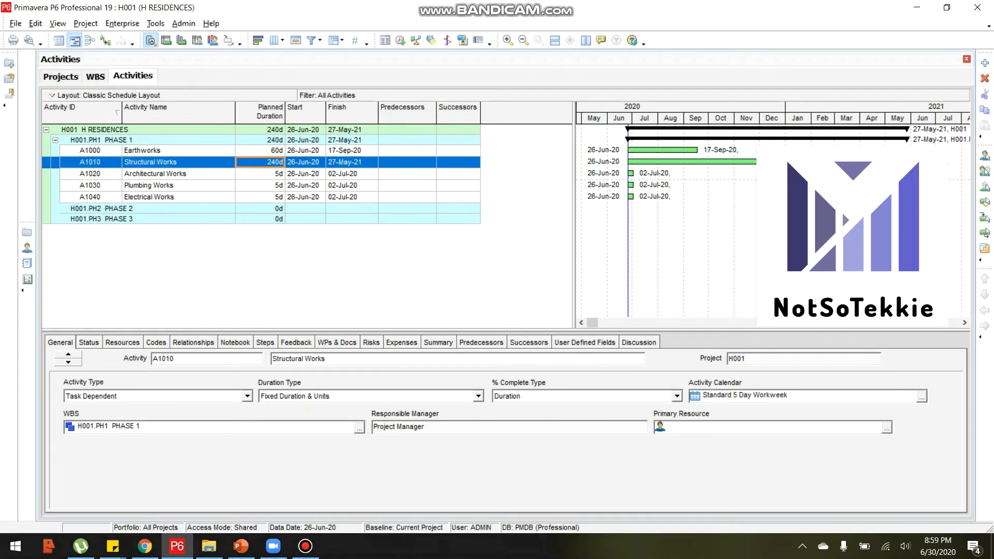
- Set the planned durations of Architectural Works, Plumbing Works and Electrical Works to 180 days each
key(Down)
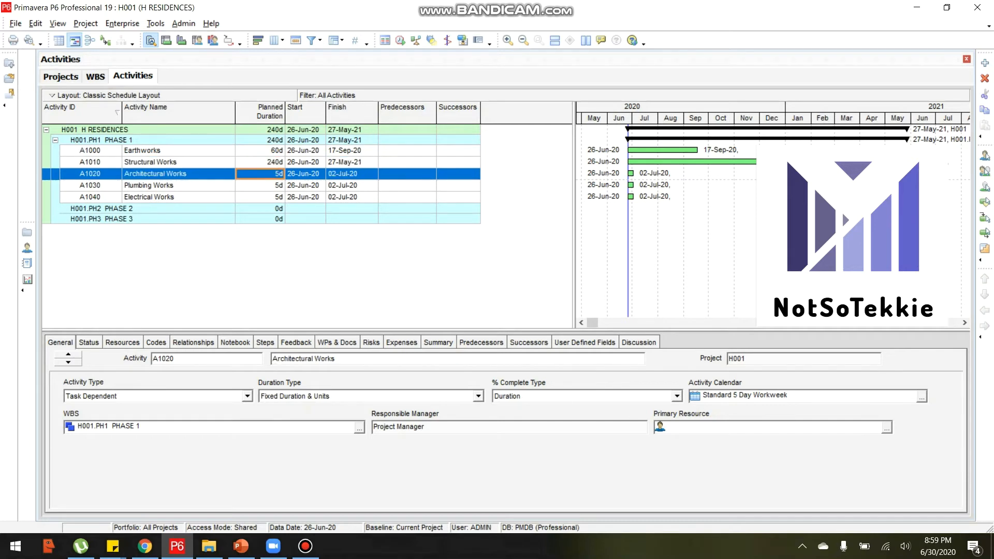
text(180)
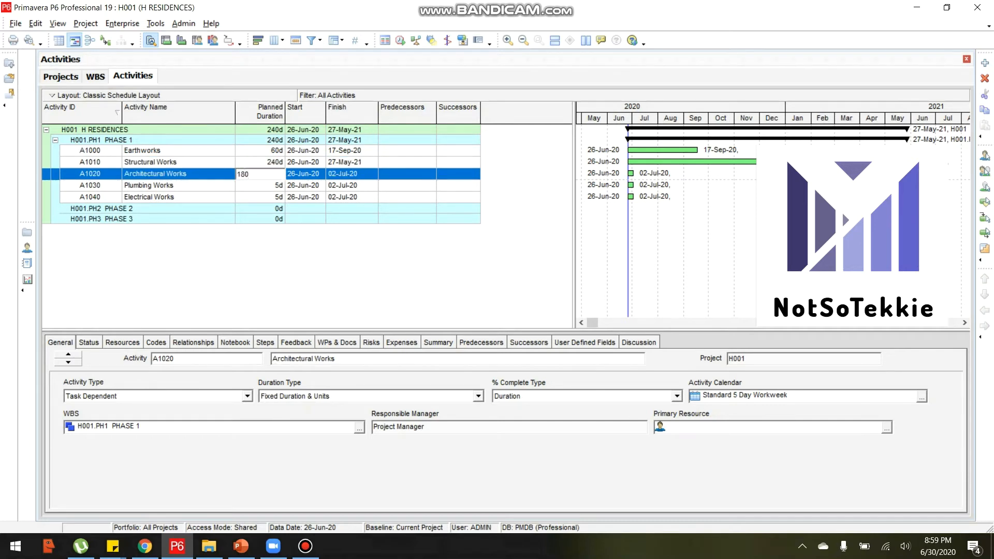
key(Down)
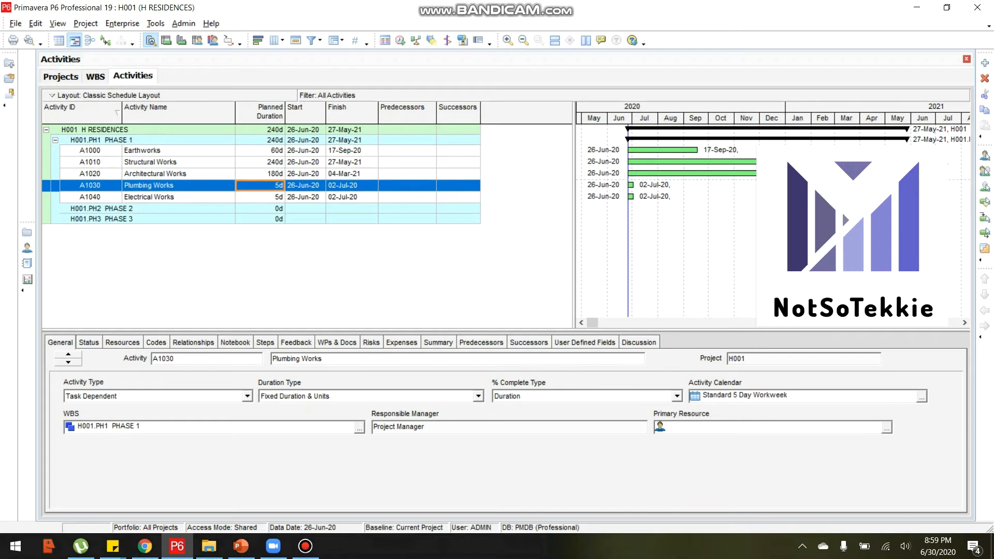
text(180)
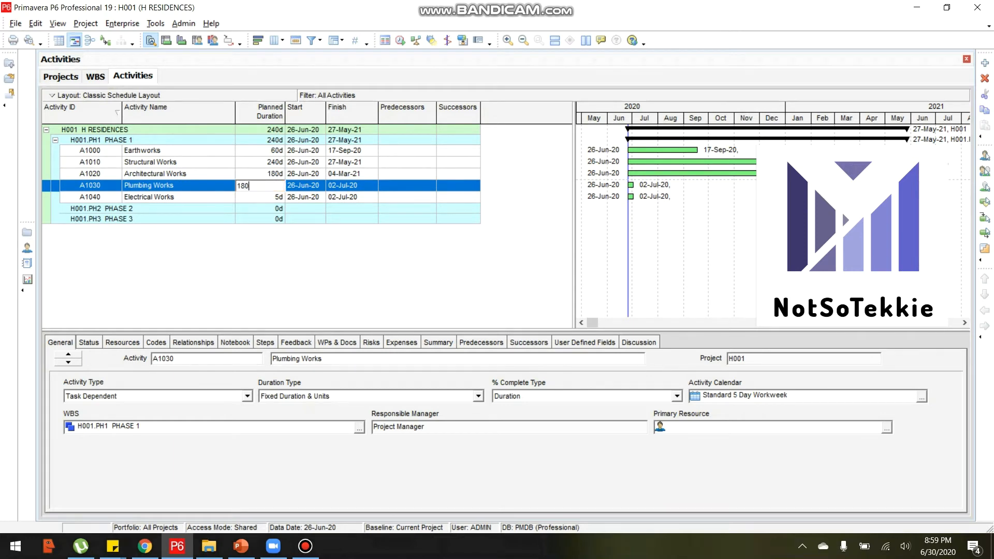
key(Down)
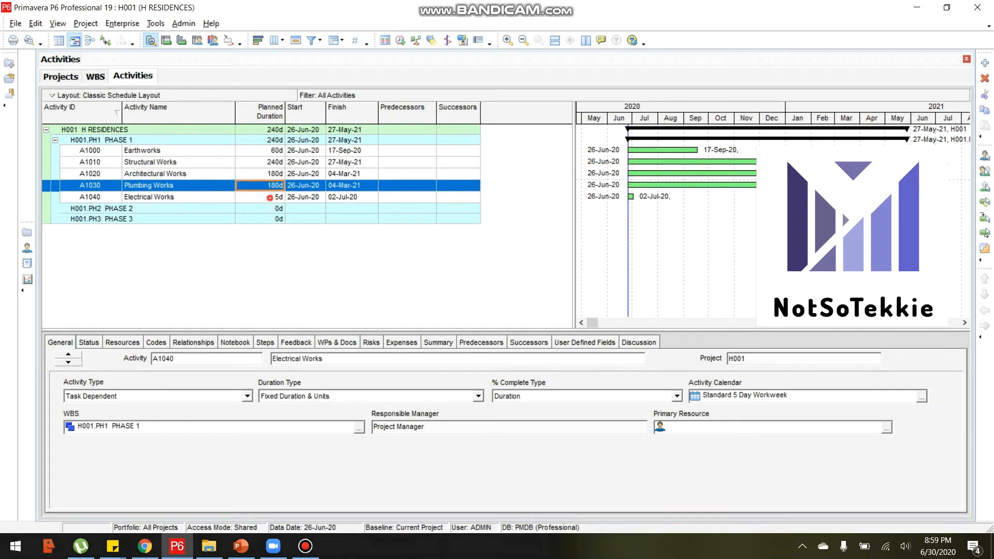
text(180)
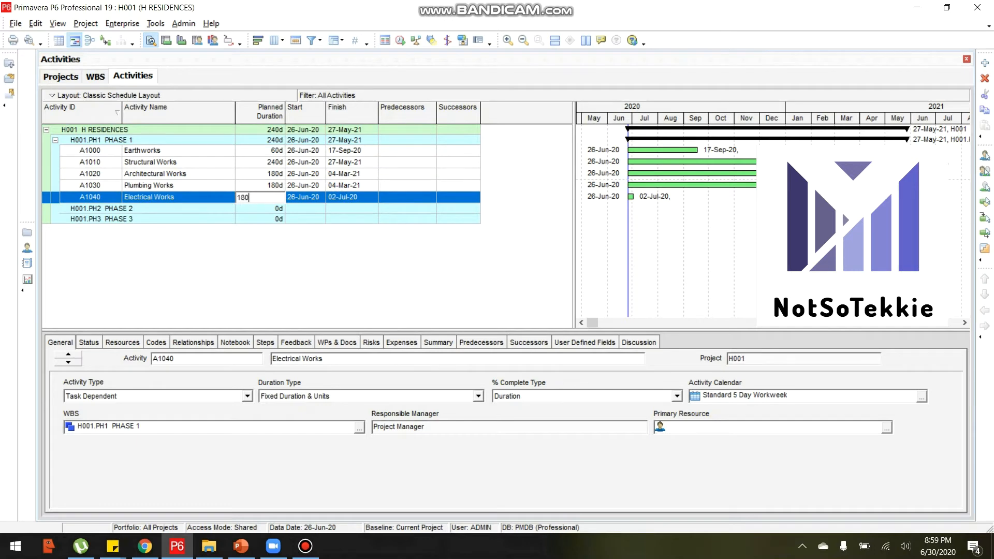
key(Return)
- Review the planned durations and finish dates of the Phase 1 activities against their Gantt chart bars
click(259, 164)
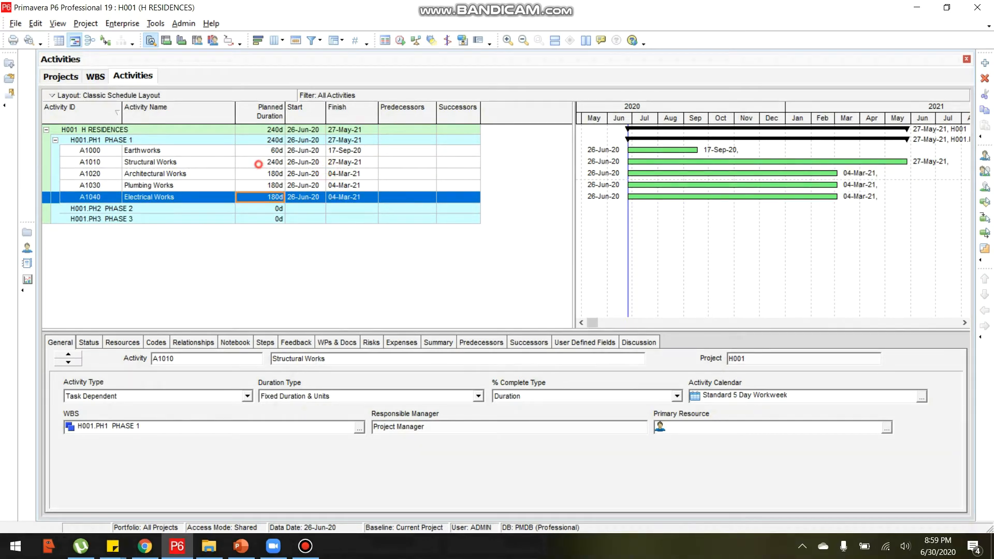
click(266, 151)
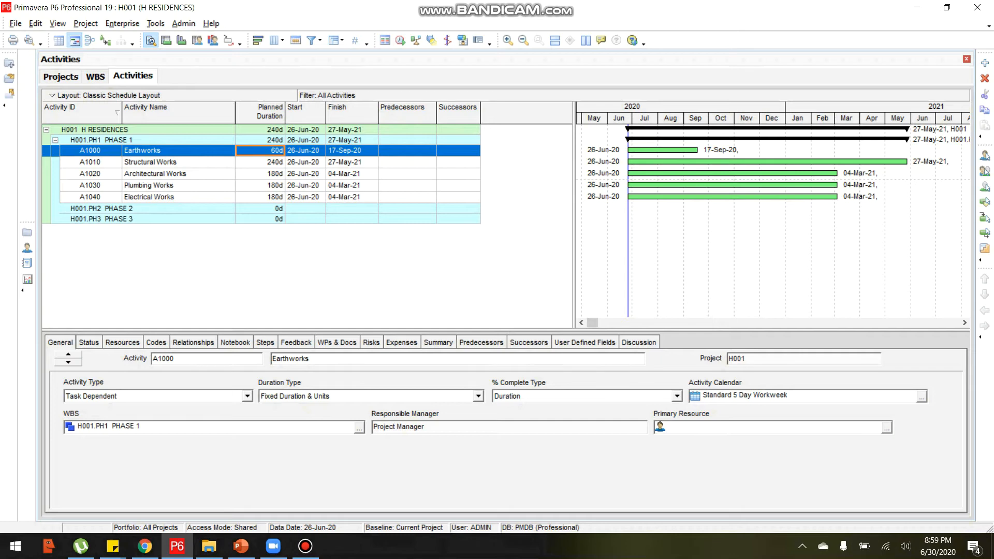
click(723, 154)
drag(832, 114, 838, 114)
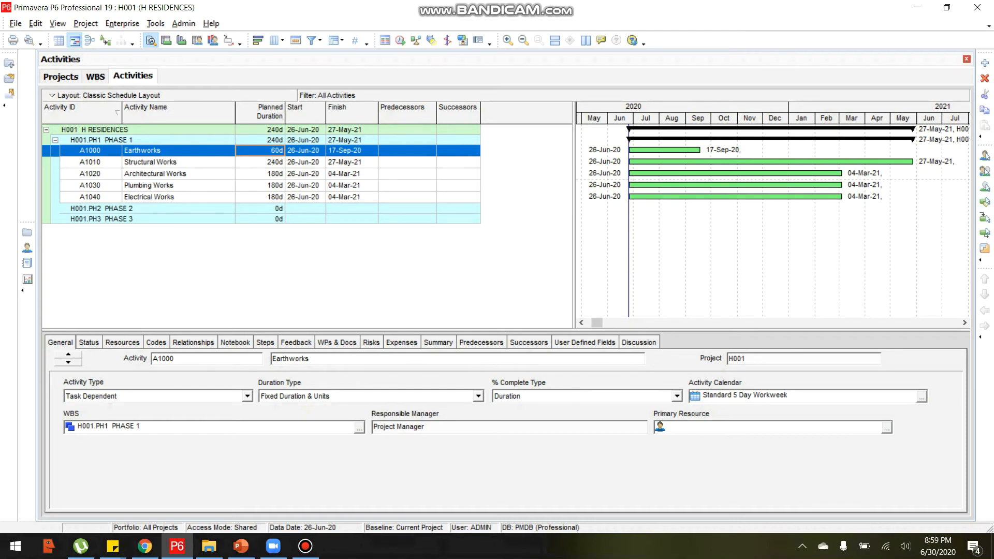
click(349, 151)
click(351, 162)
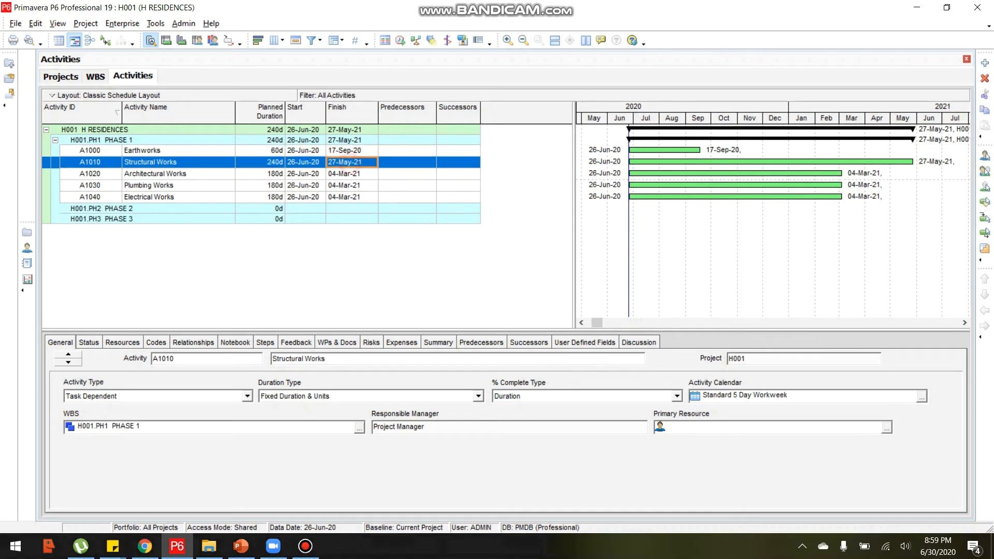
click(350, 151)
click(260, 151)
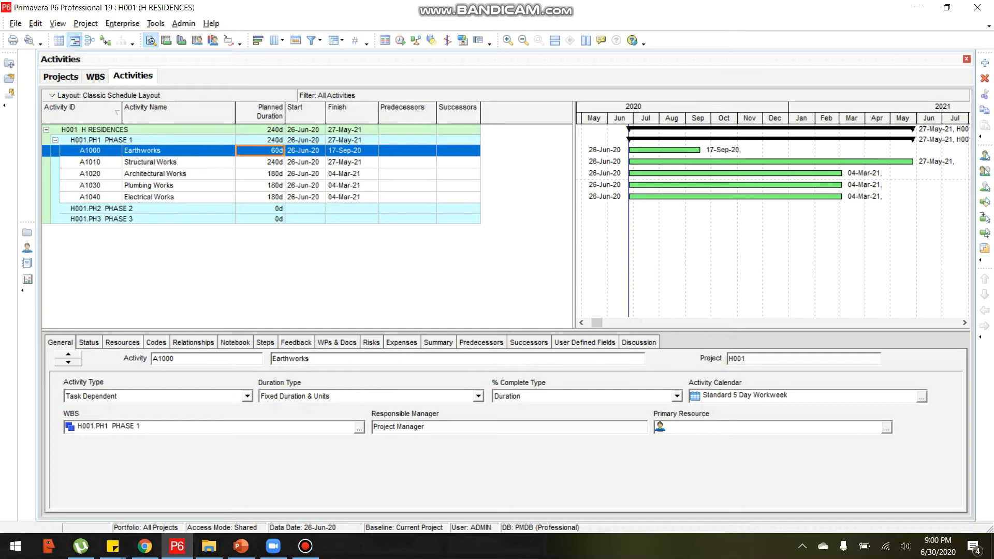
click(261, 162)
click(260, 151)
click(260, 162)
key(Down)
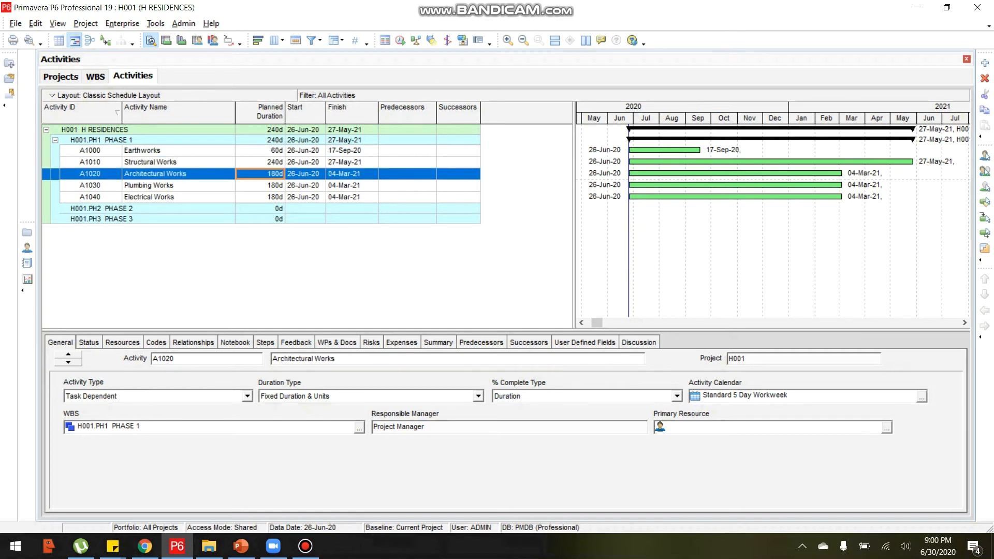
key(Up)
key(Up)
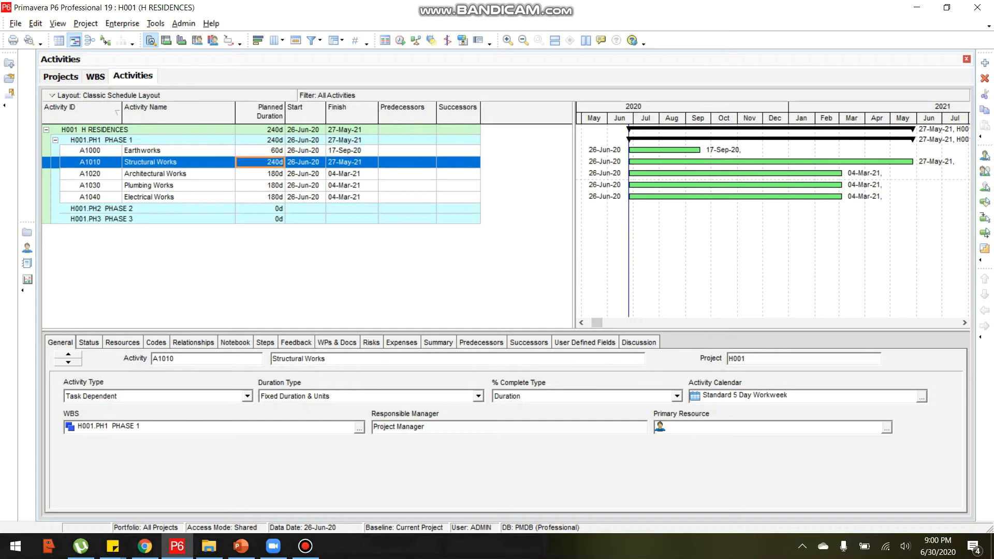
key(Up)
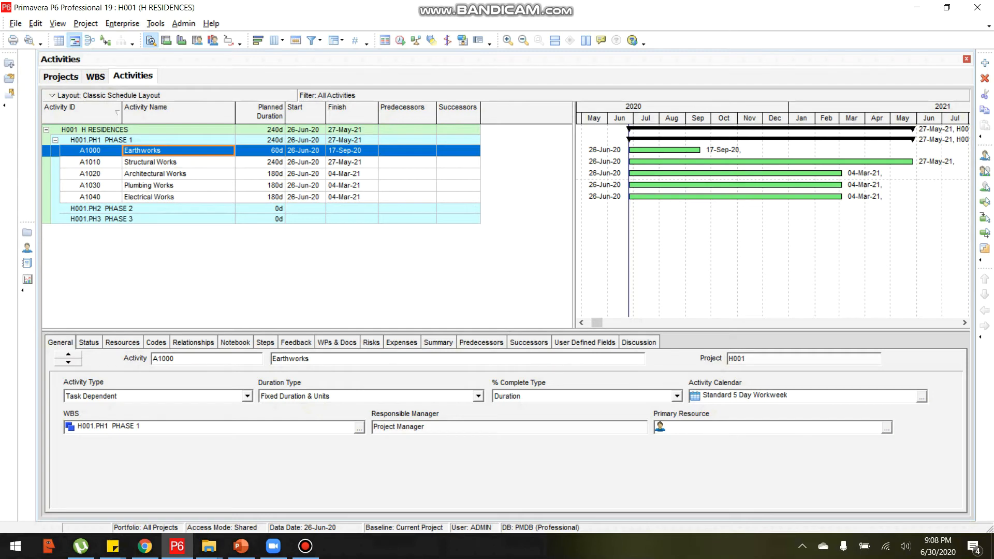
click(409, 162)
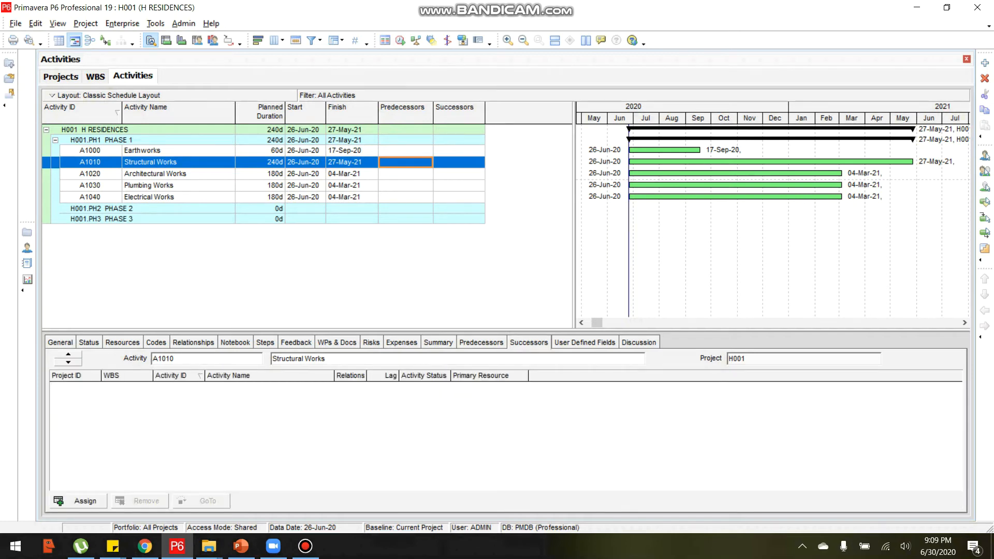
click(192, 151)
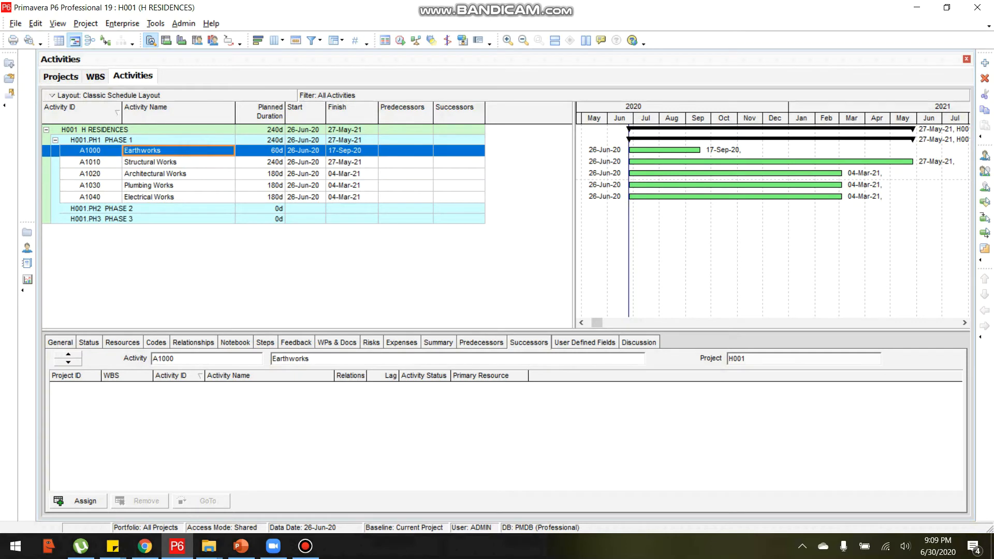
click(407, 163)
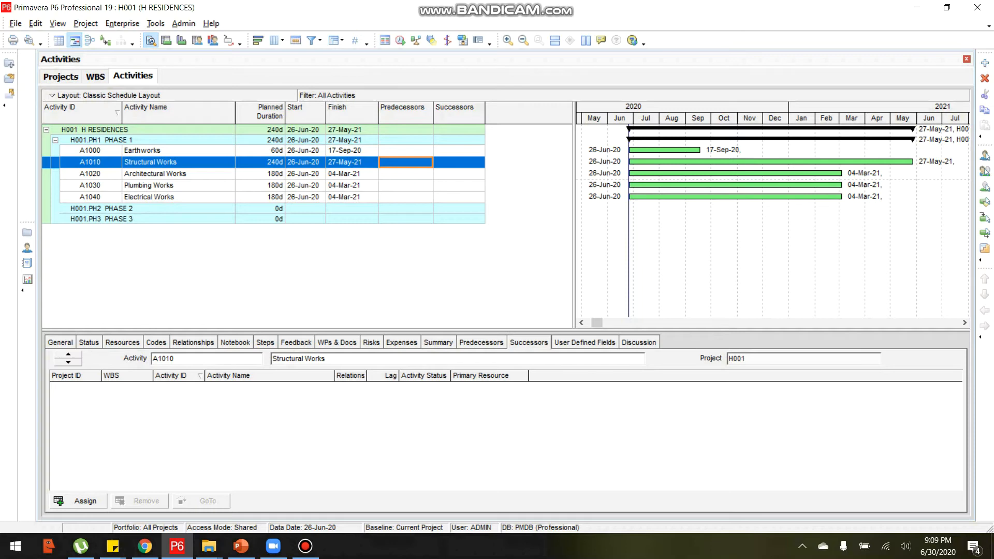
- Assign Structural Works (A1010) as the successor of the Earthworks activity
click(151, 150)
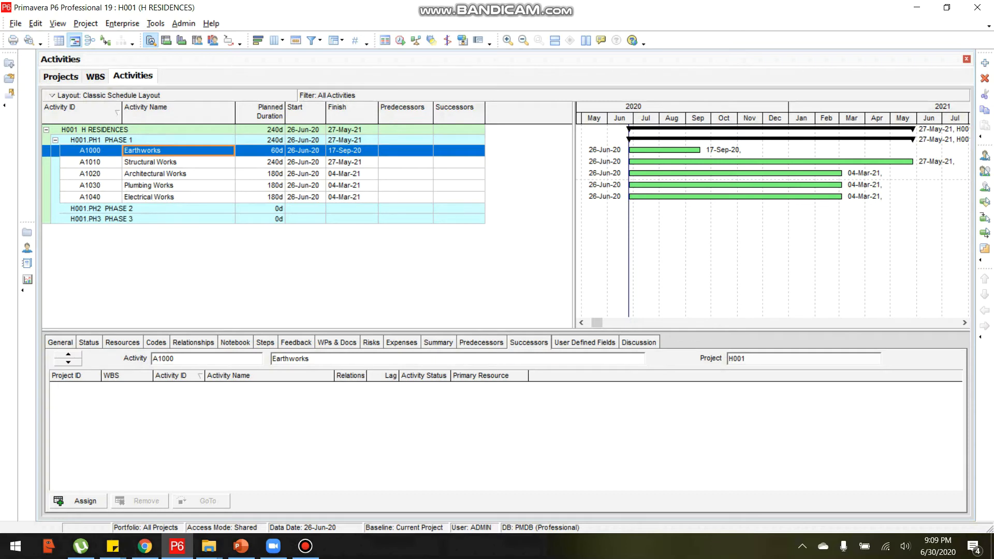
double_click(459, 151)
key(Escape)
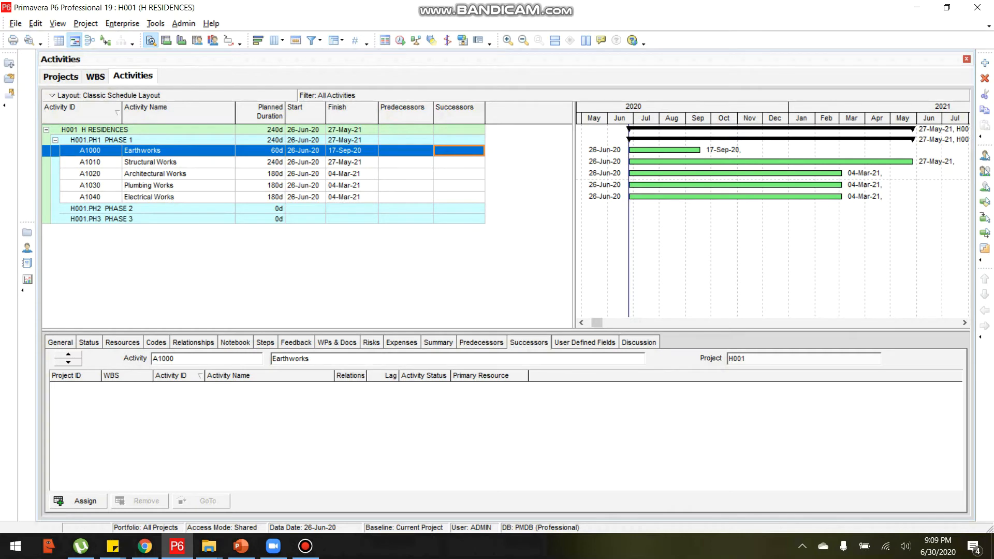
double_click(458, 151)
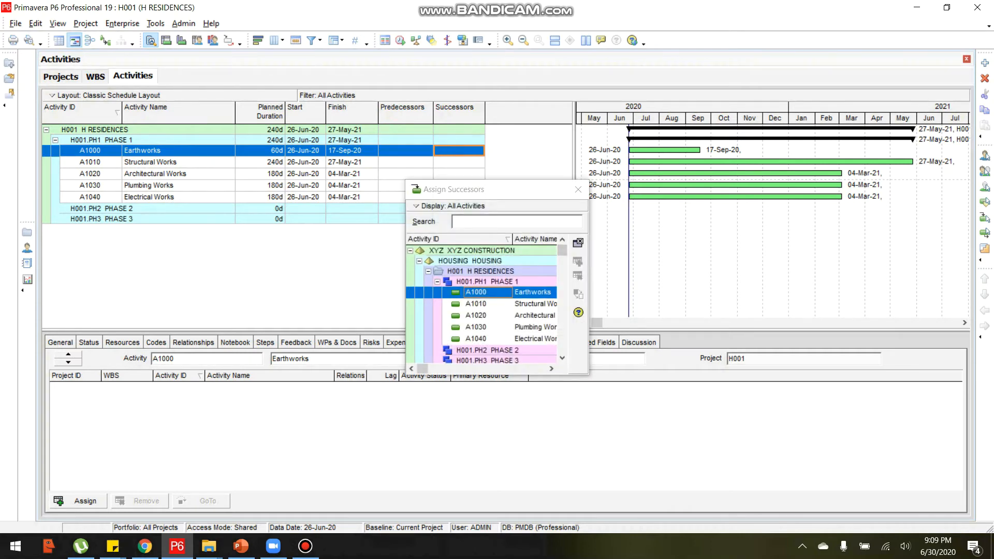
drag(587, 373, 742, 435)
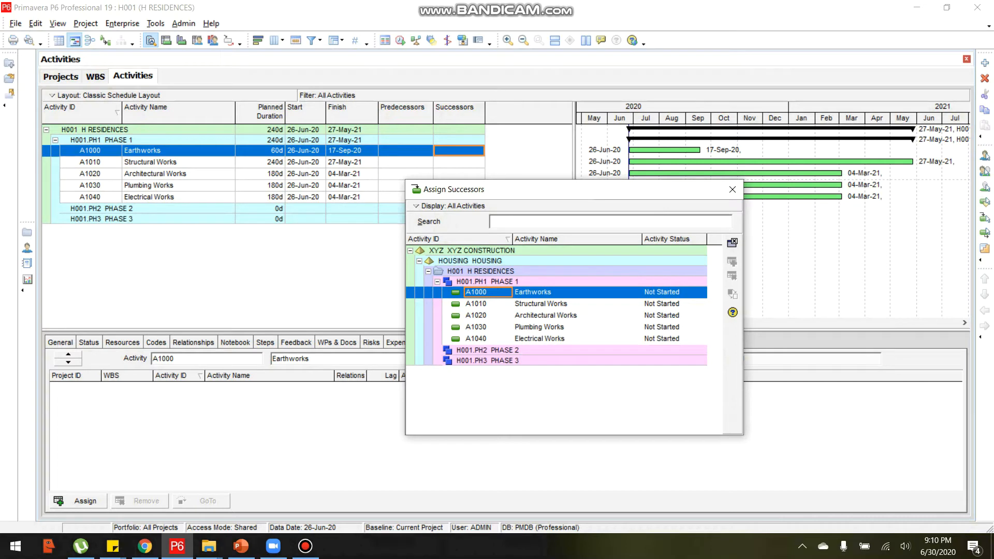
double_click(536, 303)
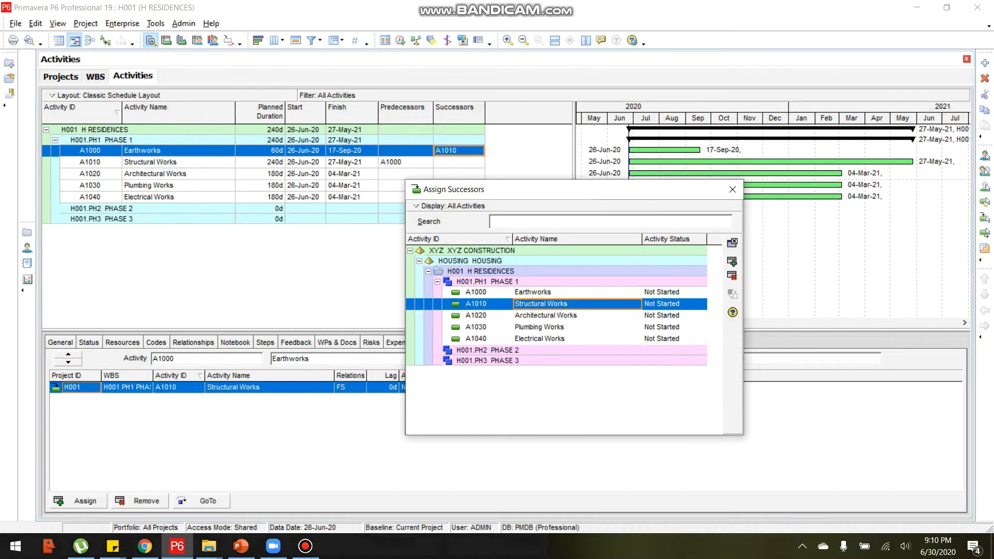
drag(684, 192, 910, 140)
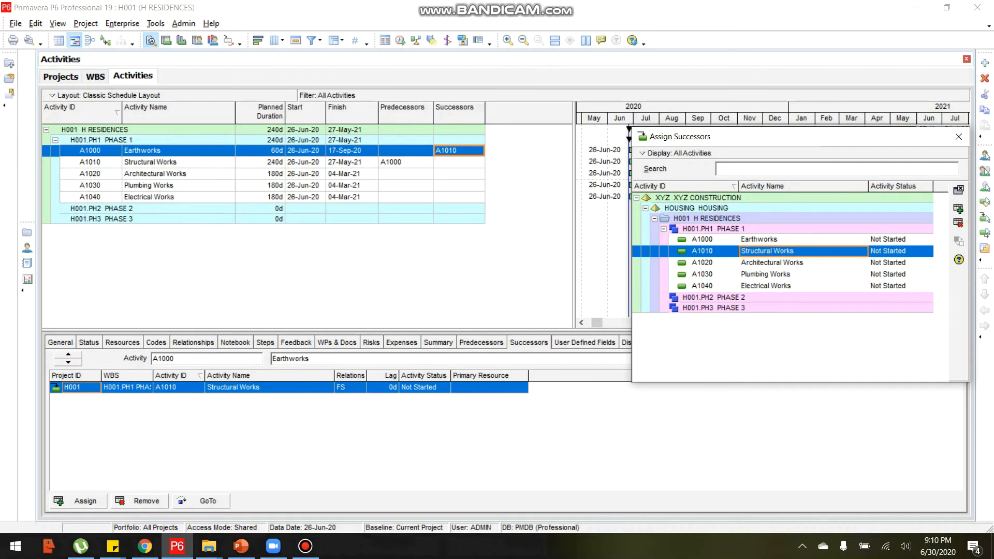
- Widen the WBS and Activity ID columns in the successors list of the Earthworks activity
click(405, 162)
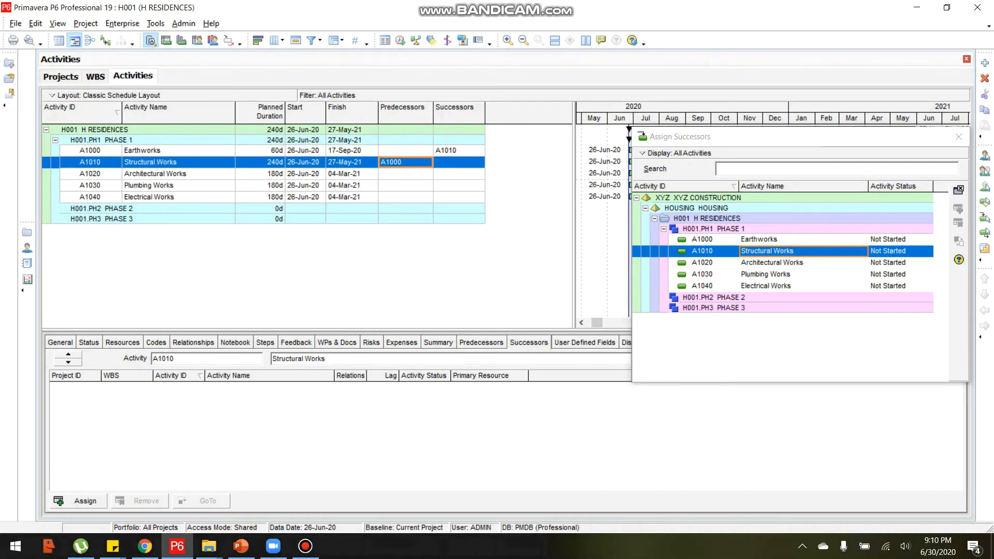
click(459, 150)
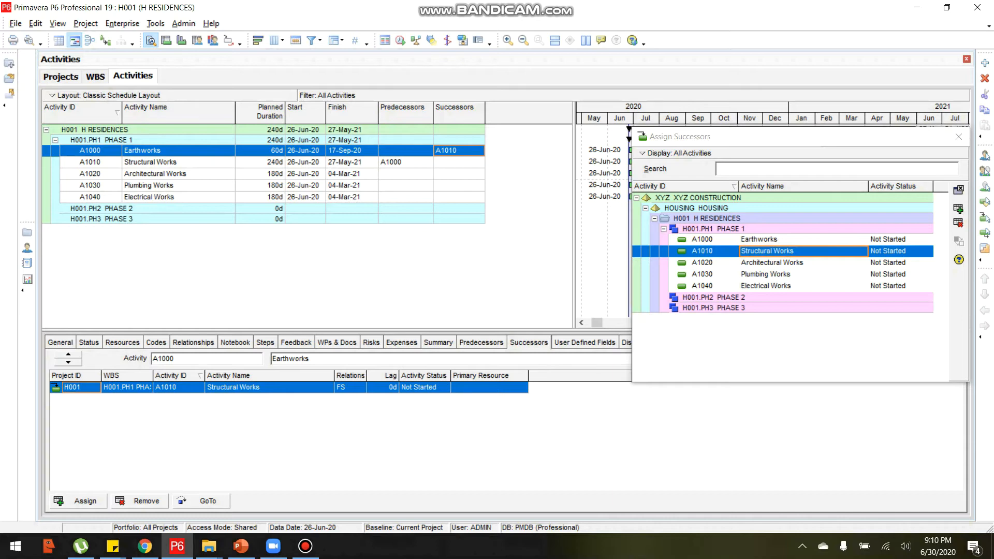
drag(207, 376, 164, 376)
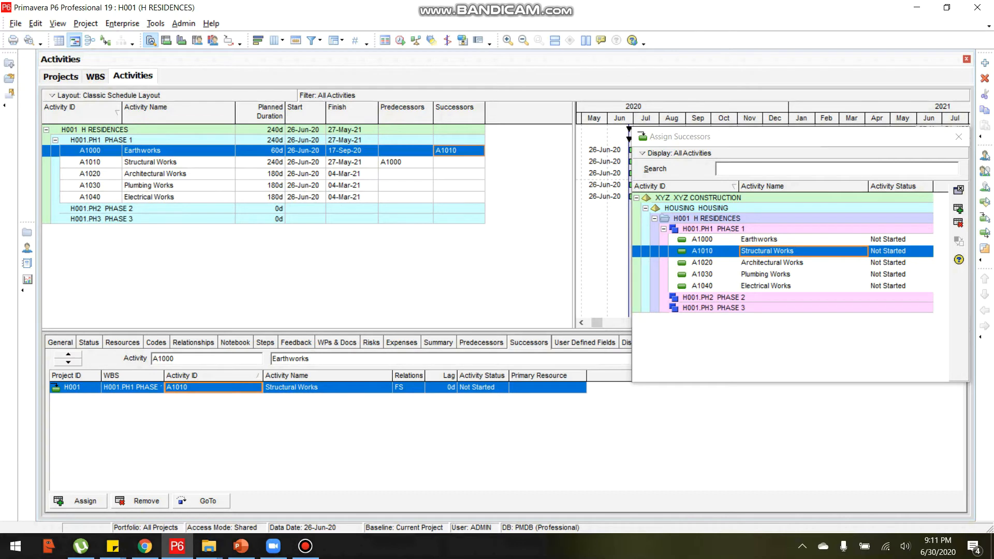
drag(263, 376, 223, 376)
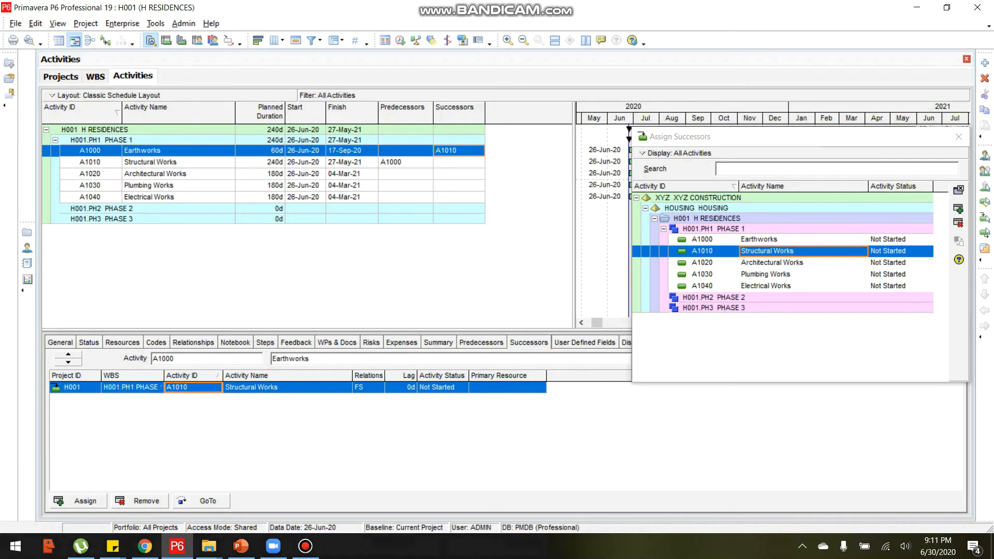
- Examine the relationship type and lag of the Structural Works successor assigned to Earthworks
click(268, 387)
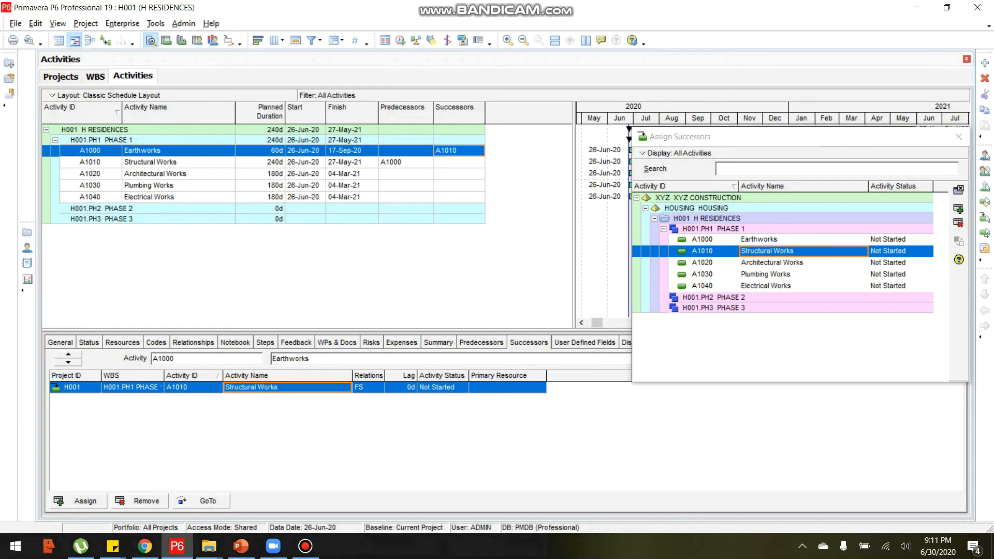
click(374, 388)
click(409, 386)
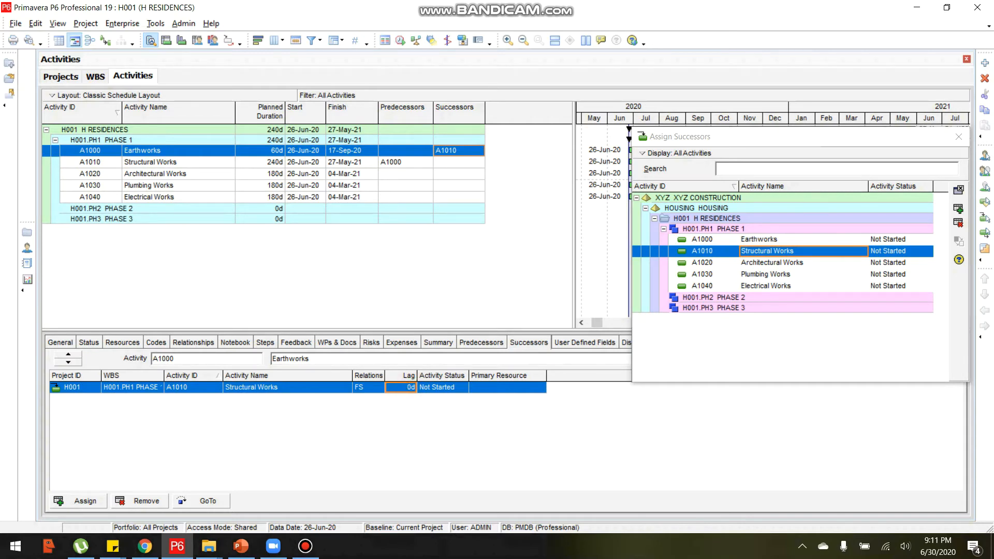
click(371, 389)
click(397, 386)
click(363, 389)
click(405, 389)
- Assign Plumbing Works (A1030) as the successor of Architectural Works, and Electrical Works (A1040) as the successor of Plumbing Works
drag(821, 138, 784, 119)
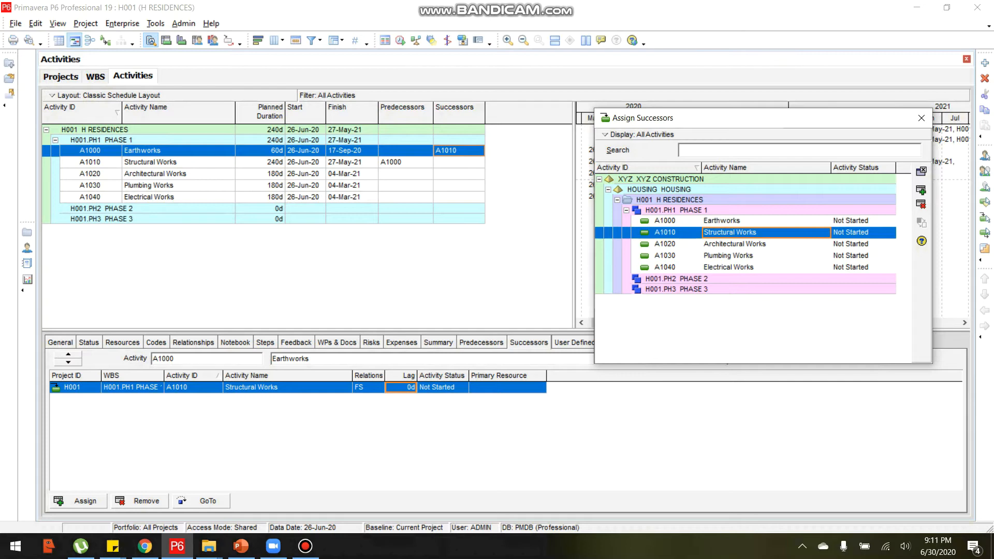
click(459, 173)
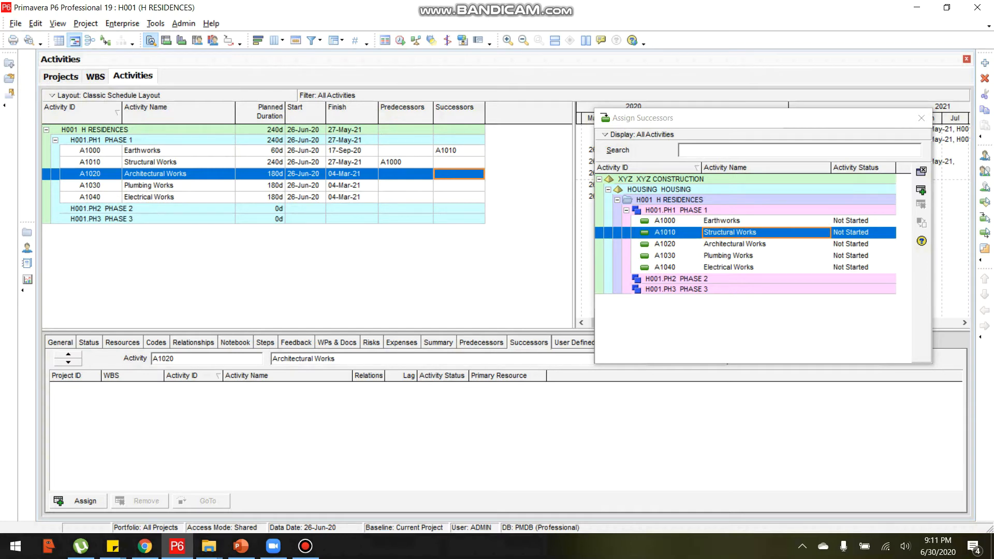
double_click(733, 256)
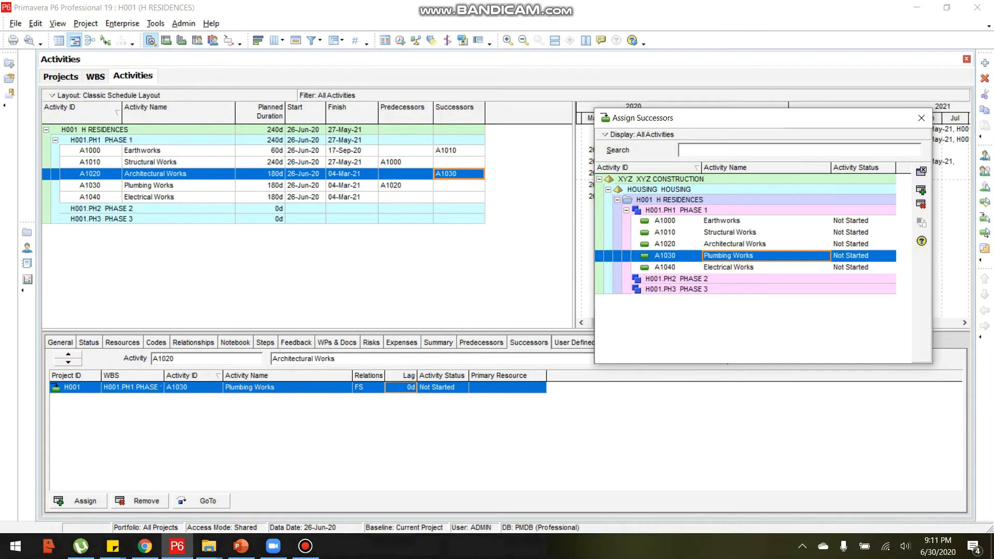
click(454, 185)
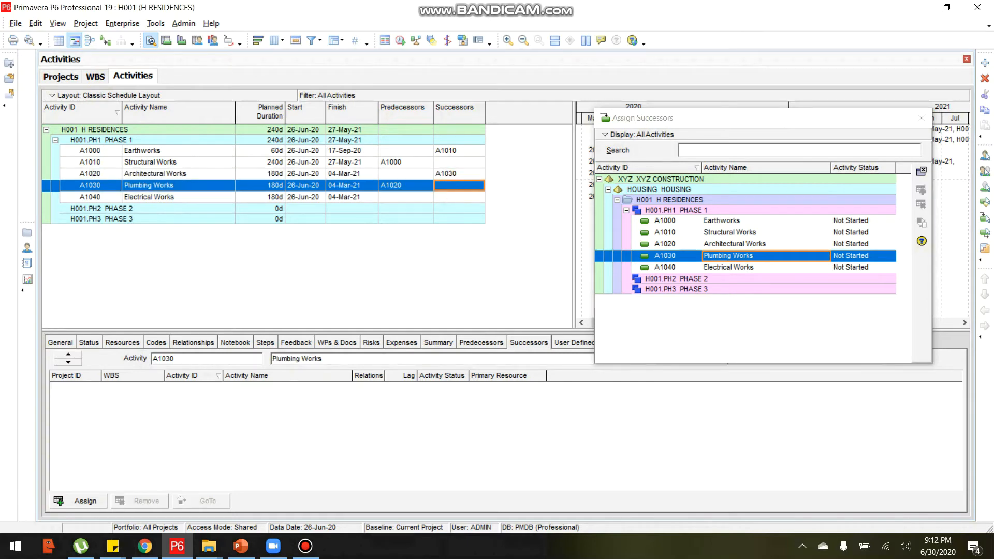
double_click(725, 267)
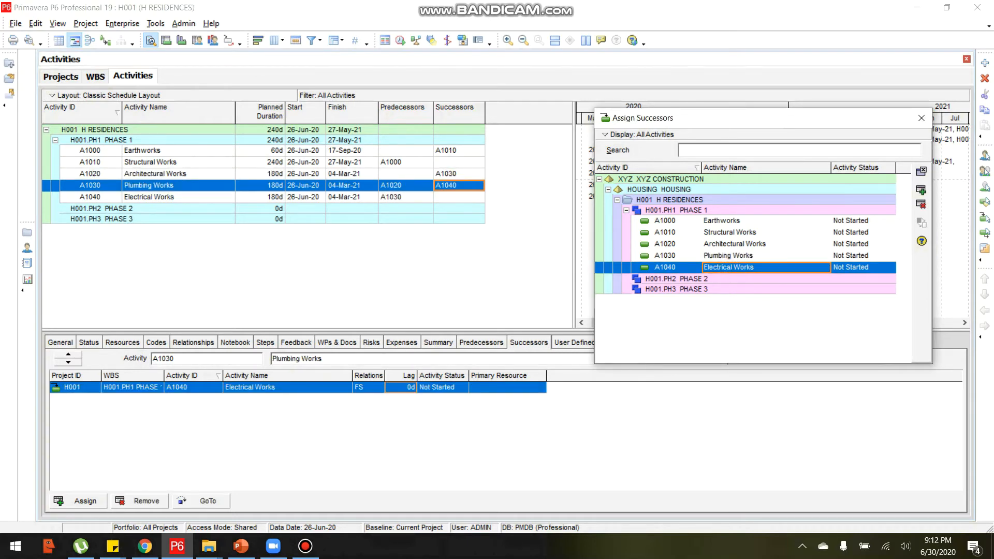
- Assign Architectural Works (A1020) as the successor of Structural Works and finish assigning successors
click(406, 174)
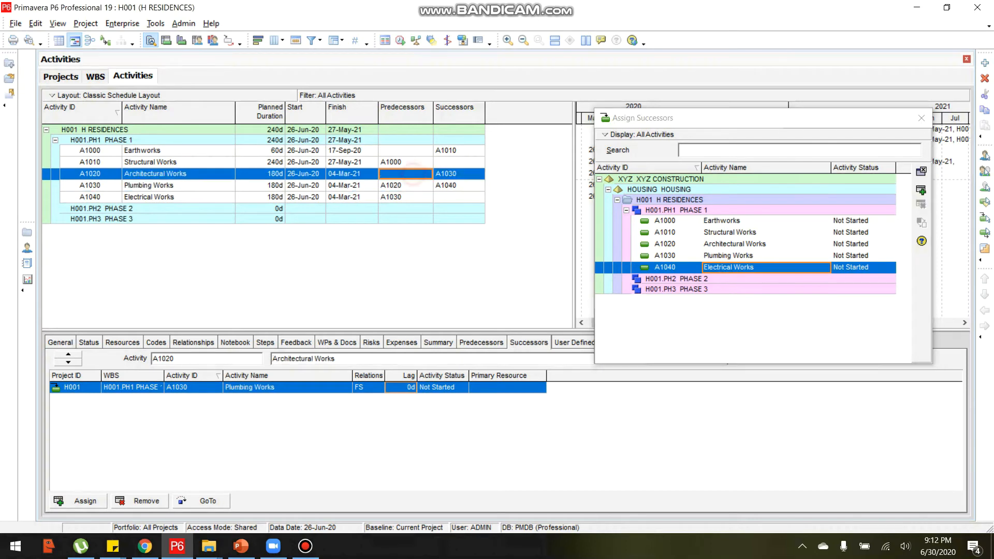
click(456, 162)
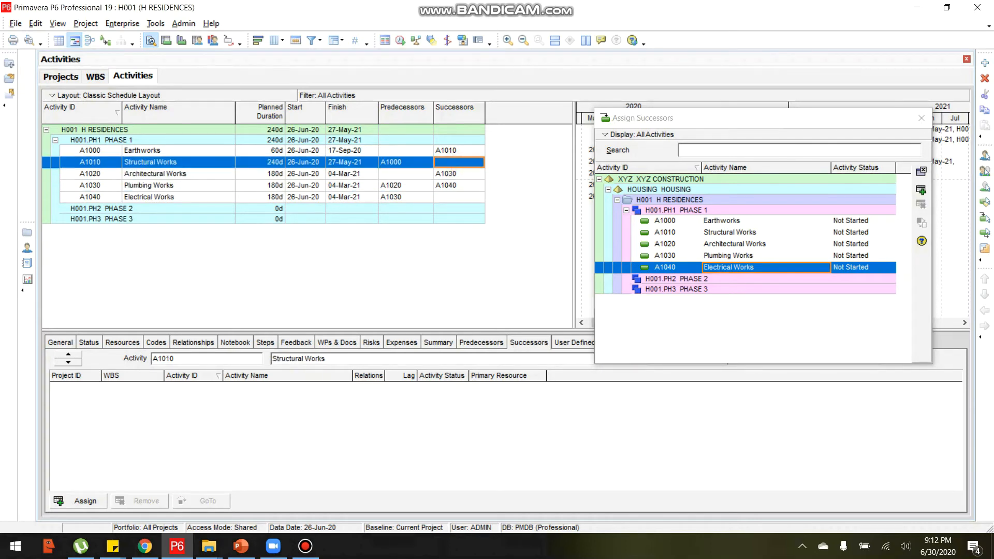
double_click(734, 244)
drag(880, 118, 821, 177)
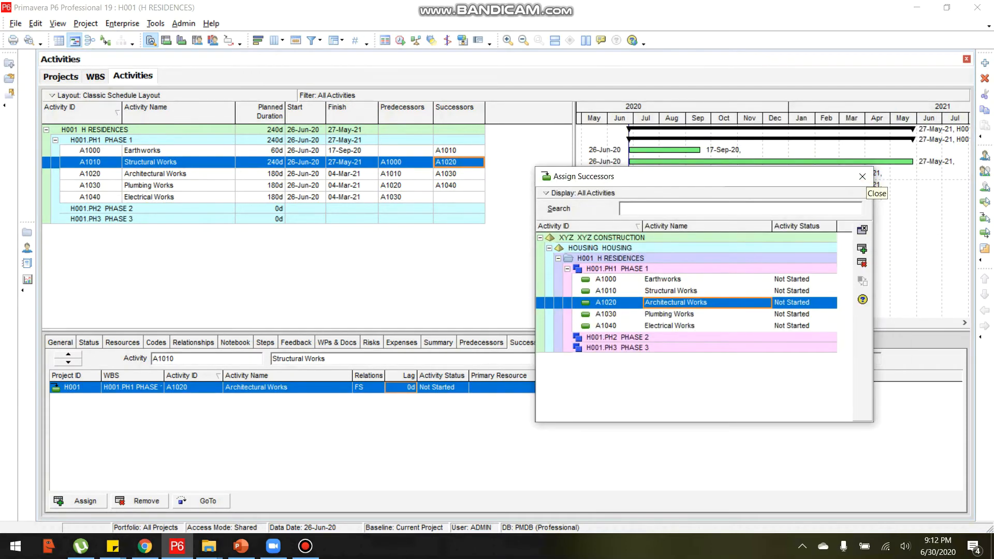
click(862, 176)
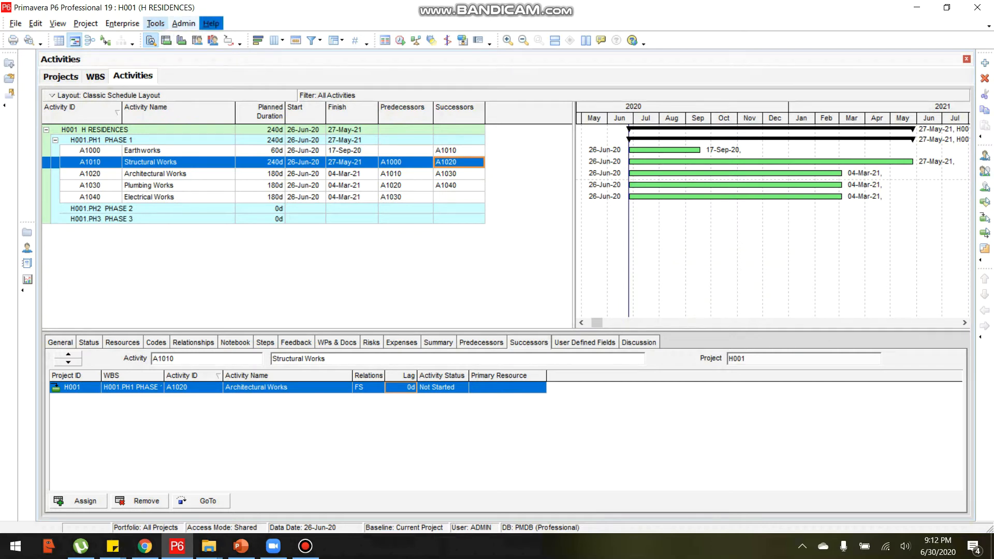
- Schedule the project with 26-Jun-20 as the current data date
click(155, 24)
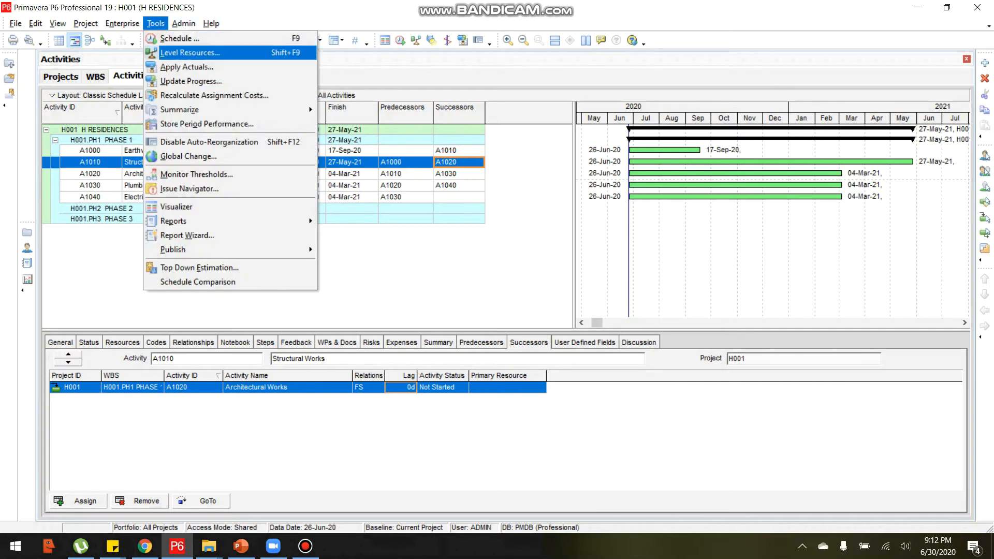
click(179, 38)
drag(498, 176, 406, 162)
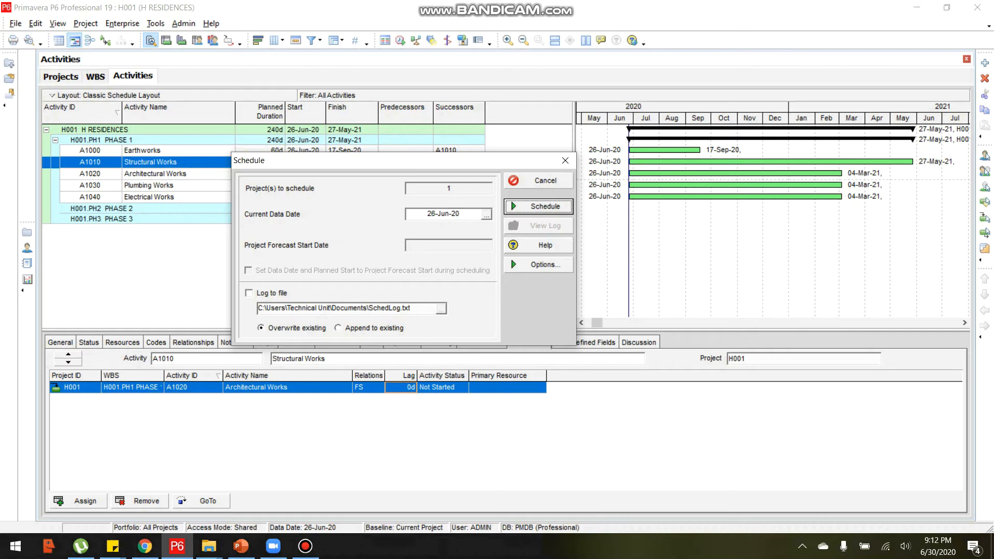
key(Return)
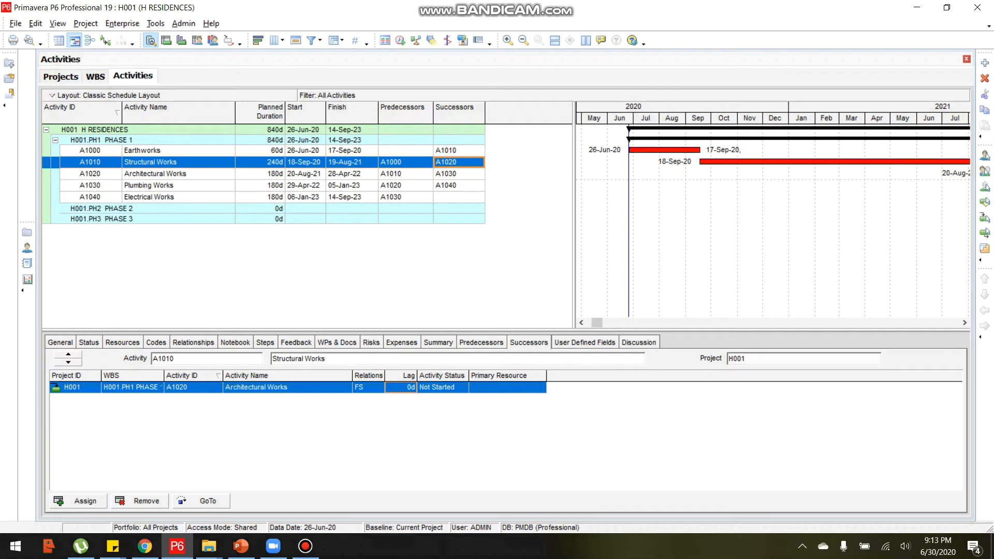
- Review the rescheduled finish dates of the Phase 1 activities from Earthworks to Electrical Works
click(458, 185)
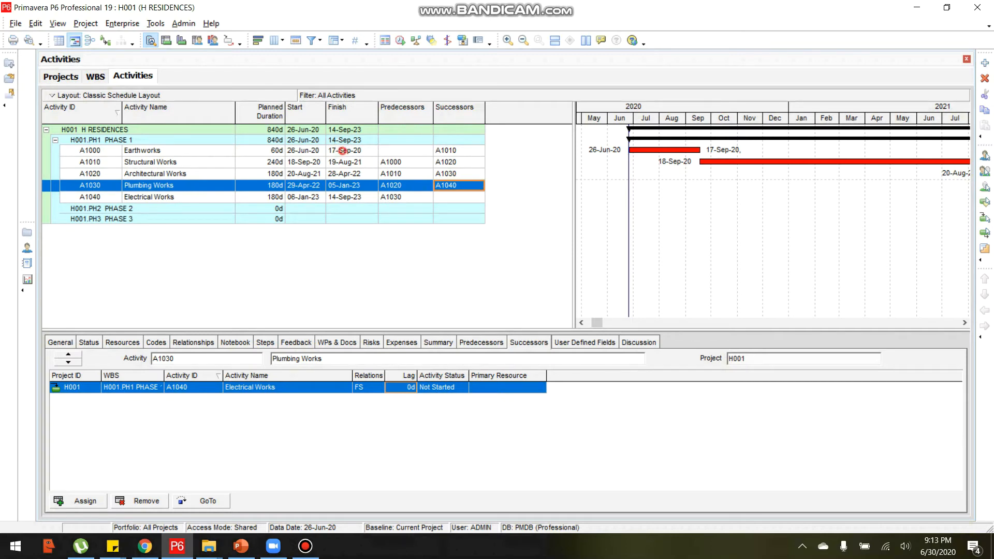
click(342, 151)
key(Down)
key(Down)
key(Down)
key(Down)
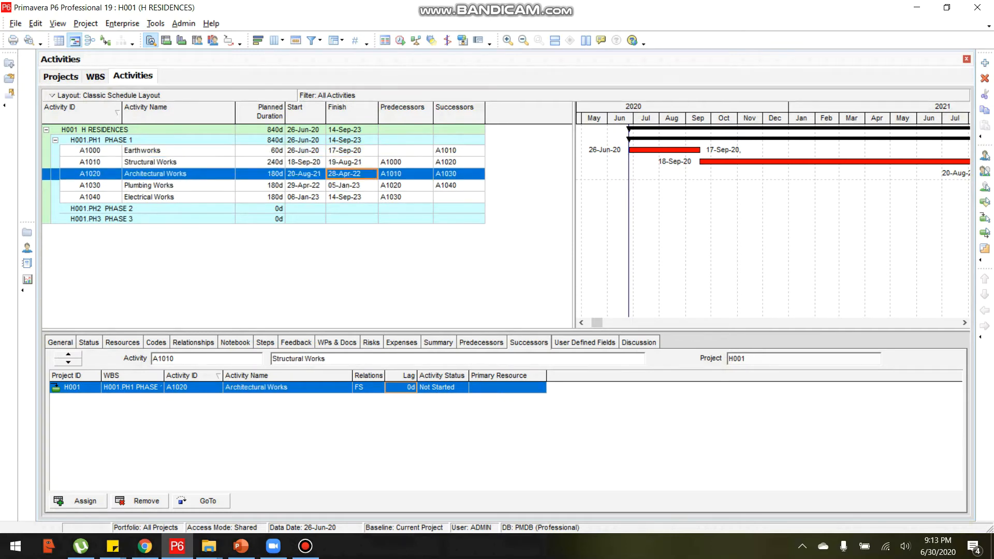
key(Down)
key(Down)
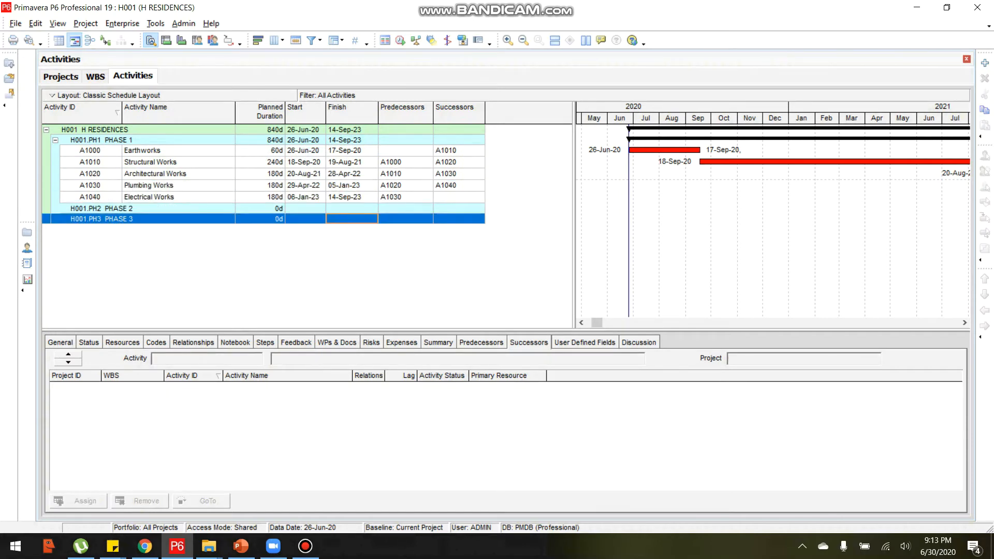
- Widen the Gantt chart area so that it starts just after the activity table's Successors column
drag(574, 122, 496, 122)
right_click(697, 106)
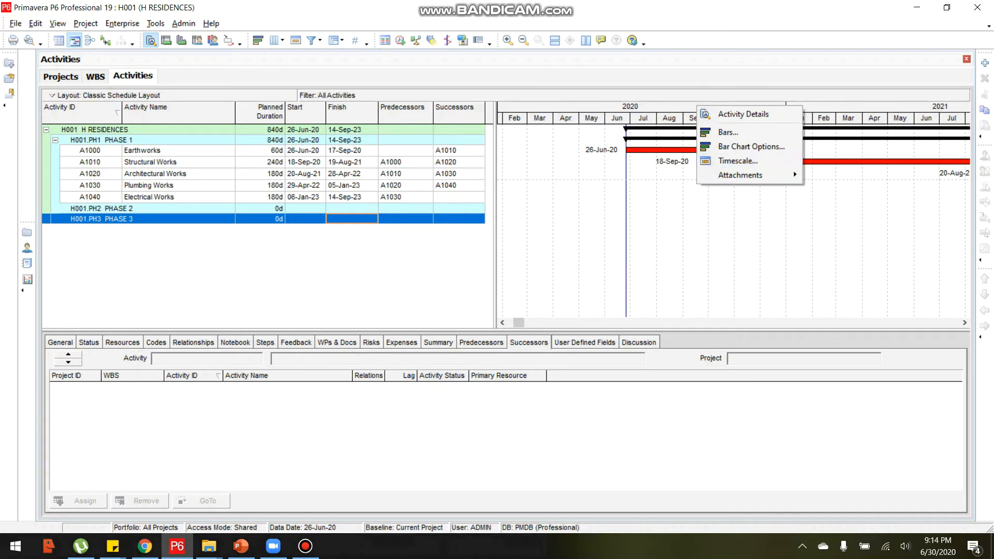
click(584, 107)
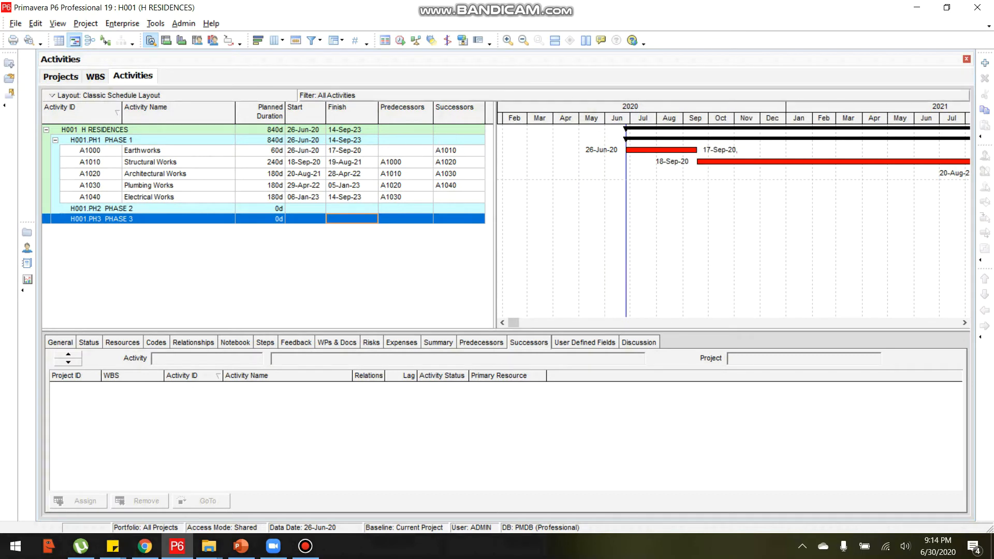
click(694, 105)
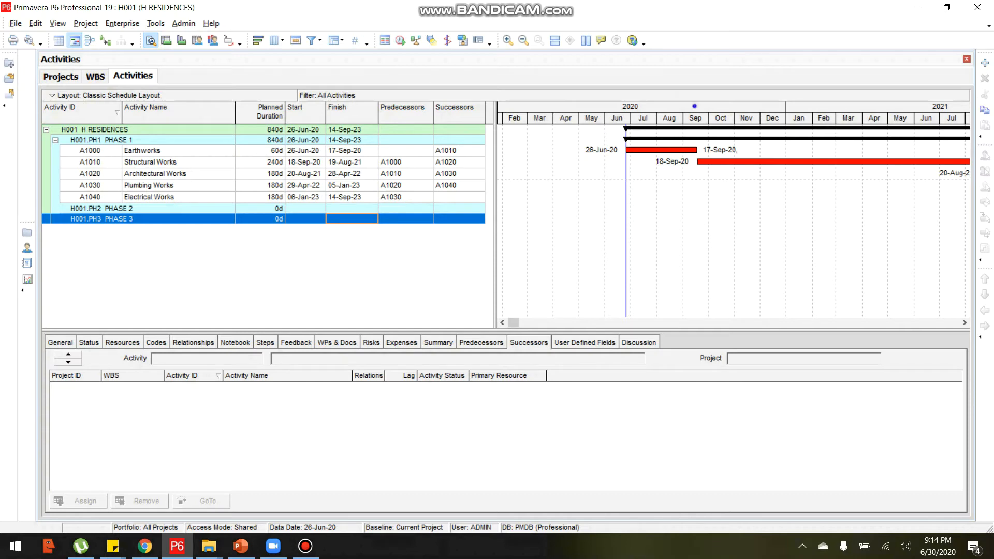
- Set the Gantt timescale's date interval to Year/Quarter and bring the start of the Phase 1 bars into view
right_click(696, 106)
click(738, 161)
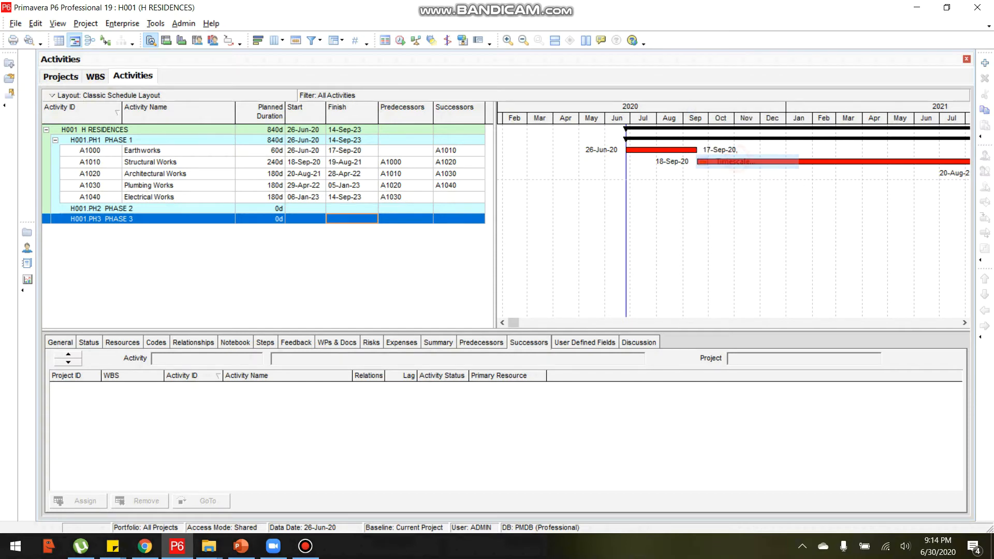
drag(412, 141, 494, 137)
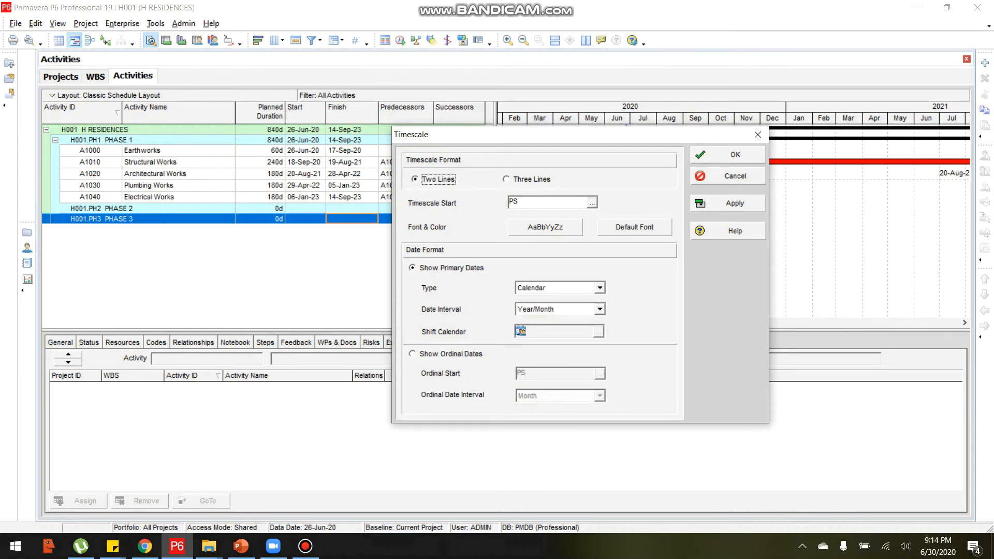
click(599, 309)
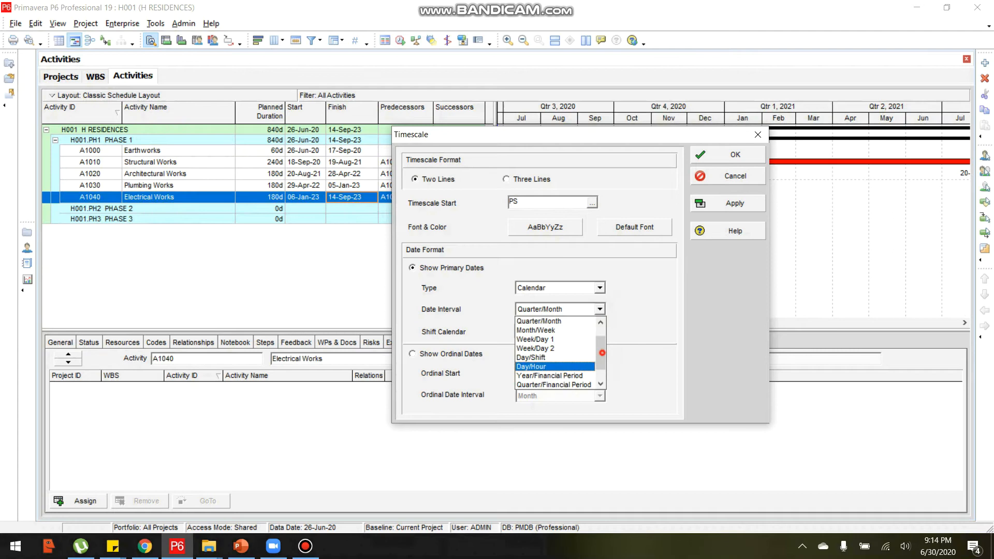
drag(602, 359, 602, 353)
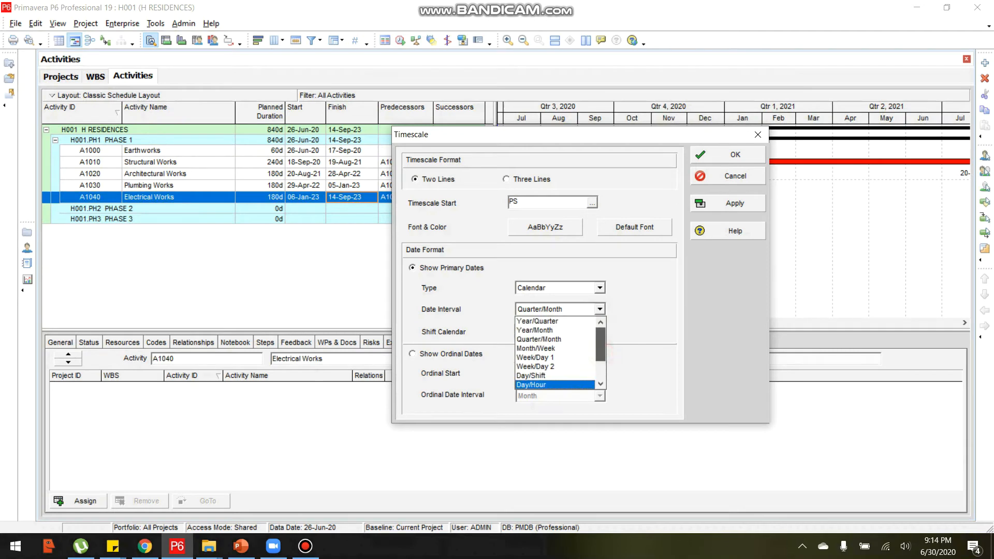
click(570, 321)
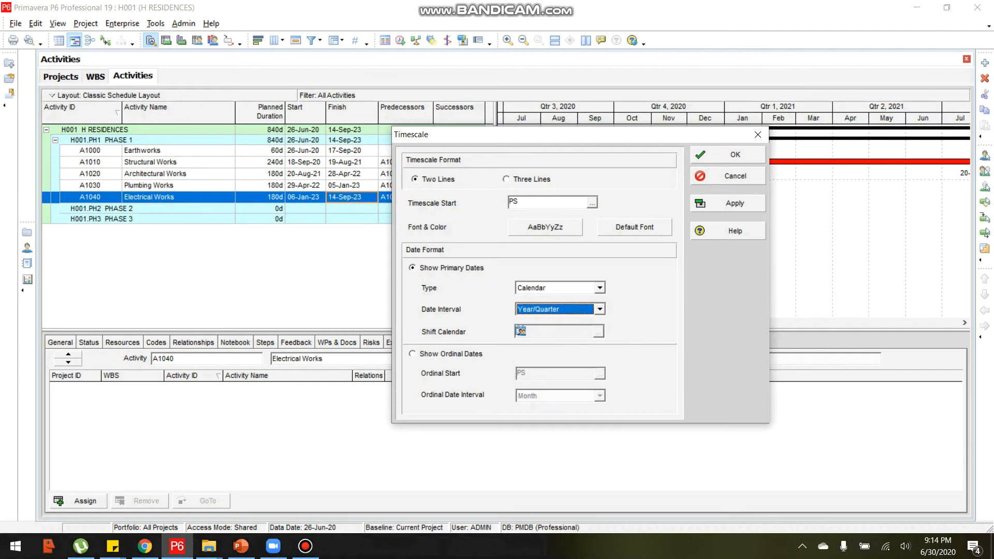
click(745, 204)
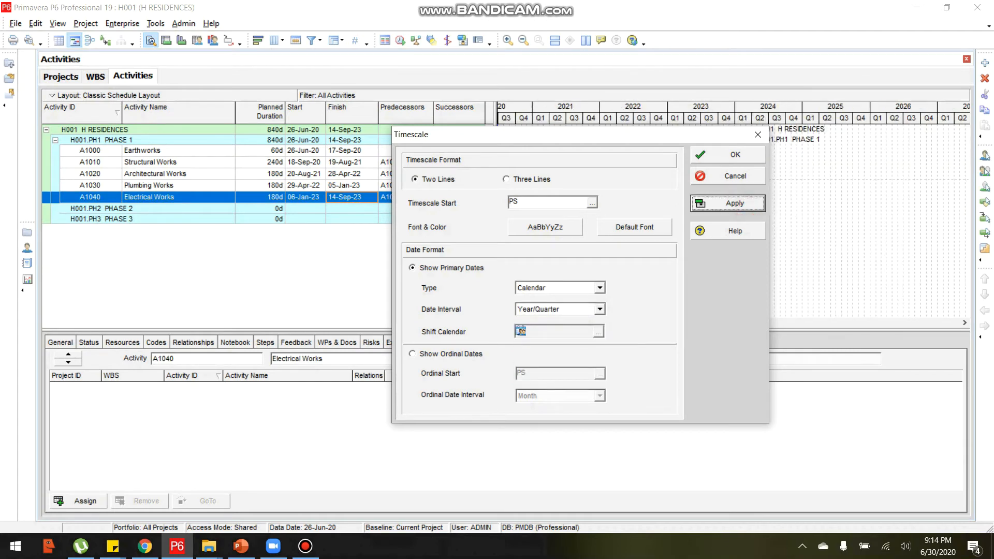
click(727, 155)
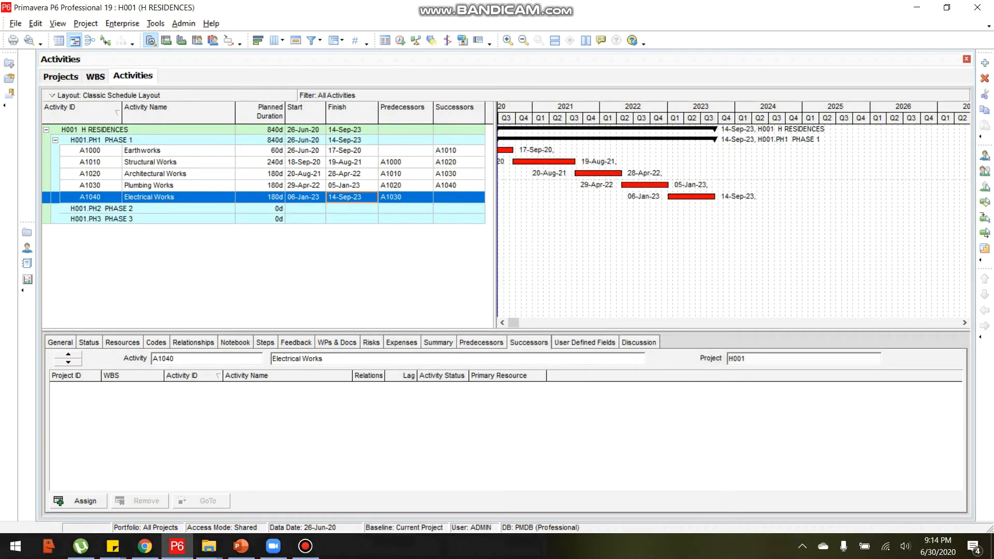
click(502, 323)
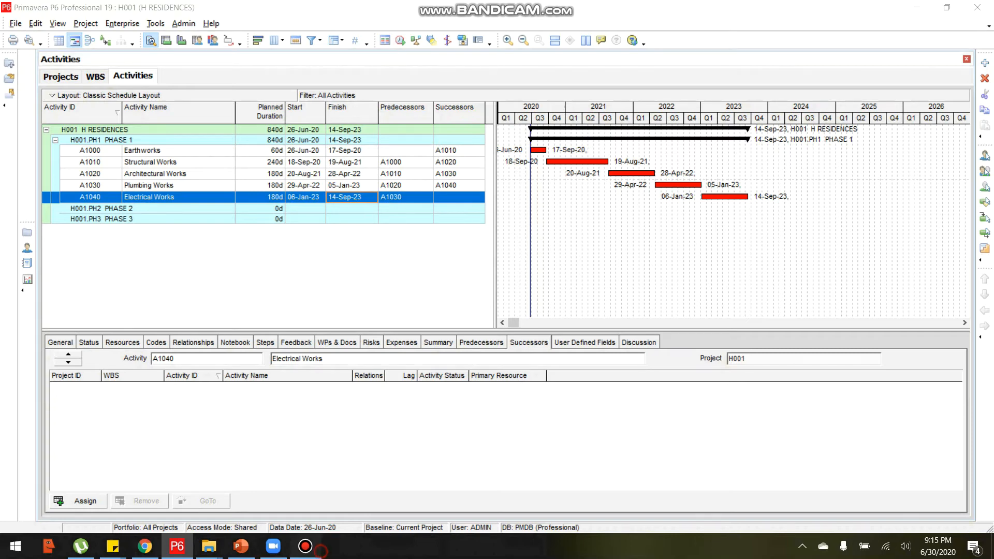
click(305, 546)
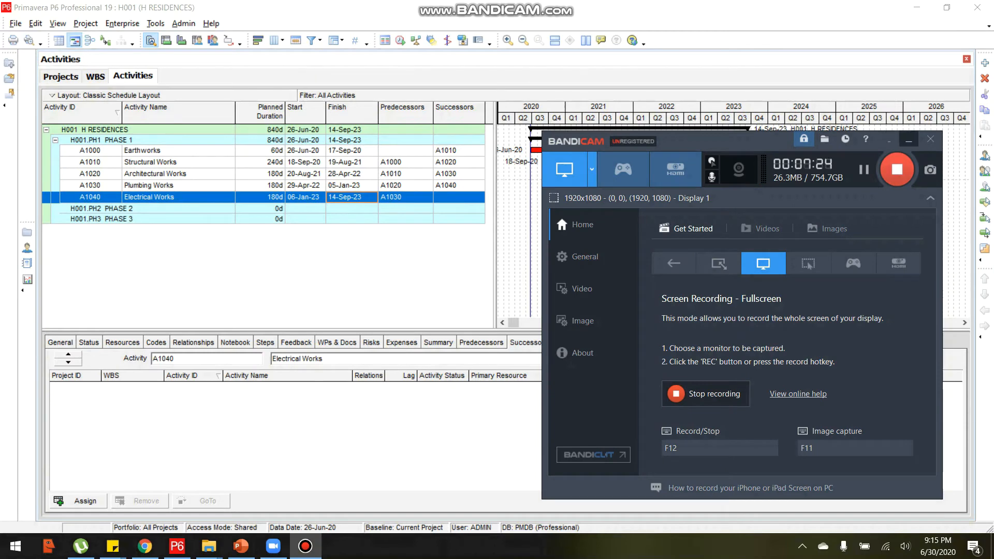
click(908, 139)
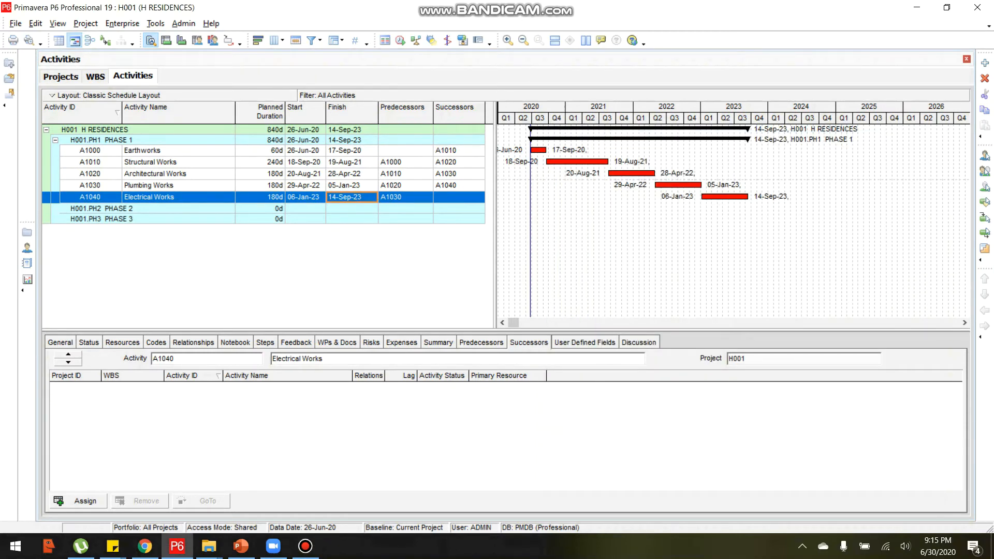
- Review the successor assigned to each Phase 1 activity from Earthworks to Electrical Works
click(154, 151)
click(154, 162)
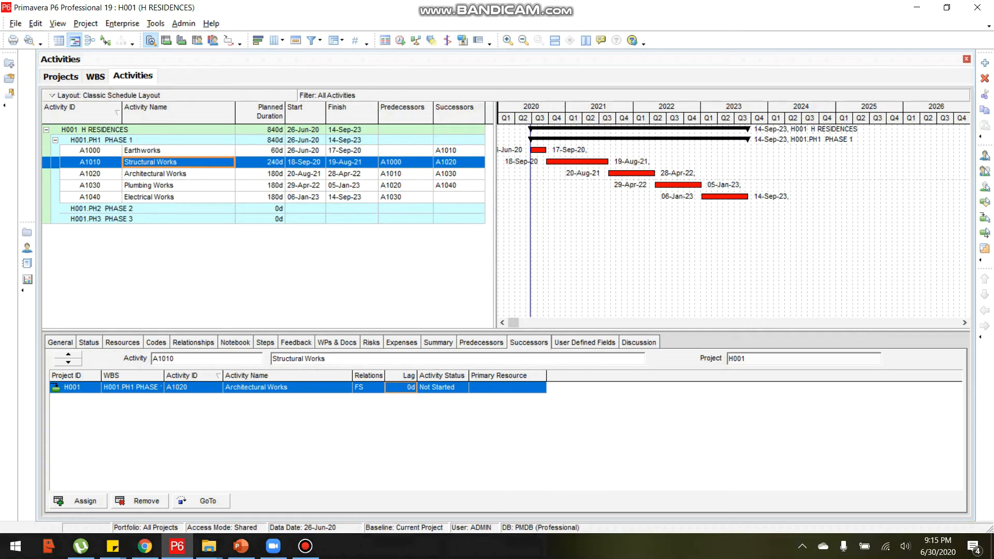
click(155, 174)
click(150, 162)
click(155, 174)
click(149, 185)
click(149, 198)
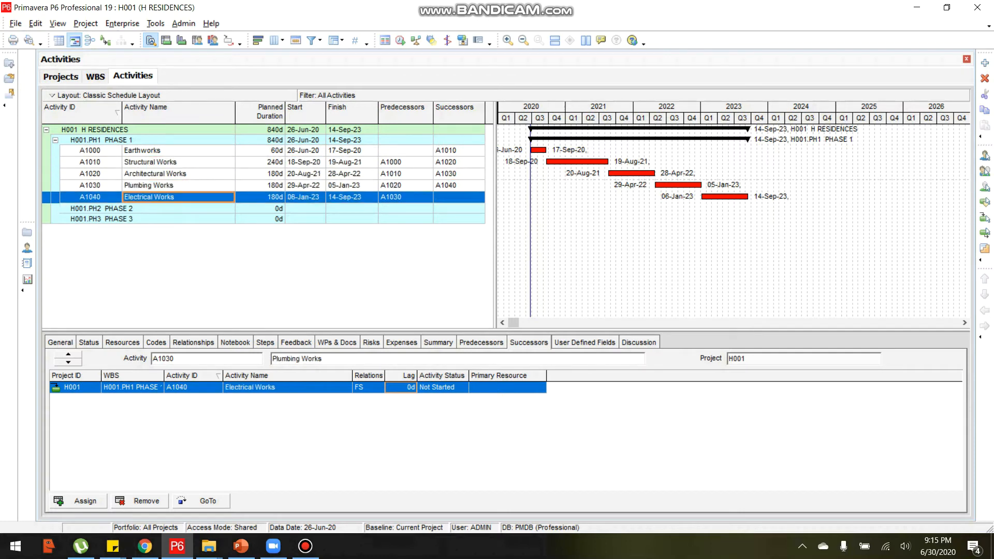
key(Up)
key(Up)
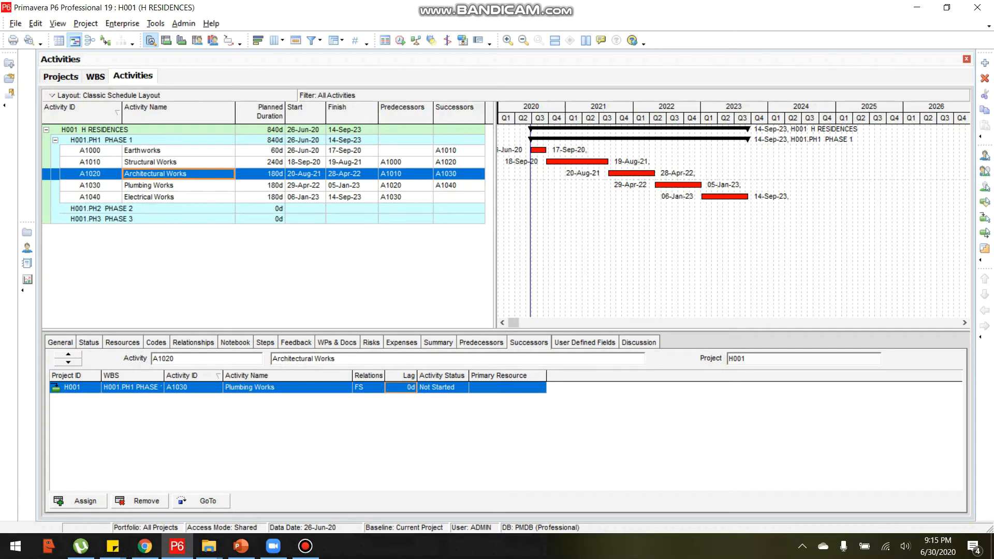
- Compare the predecessor and successor assignments of Structural Works (A1010)
click(178, 162)
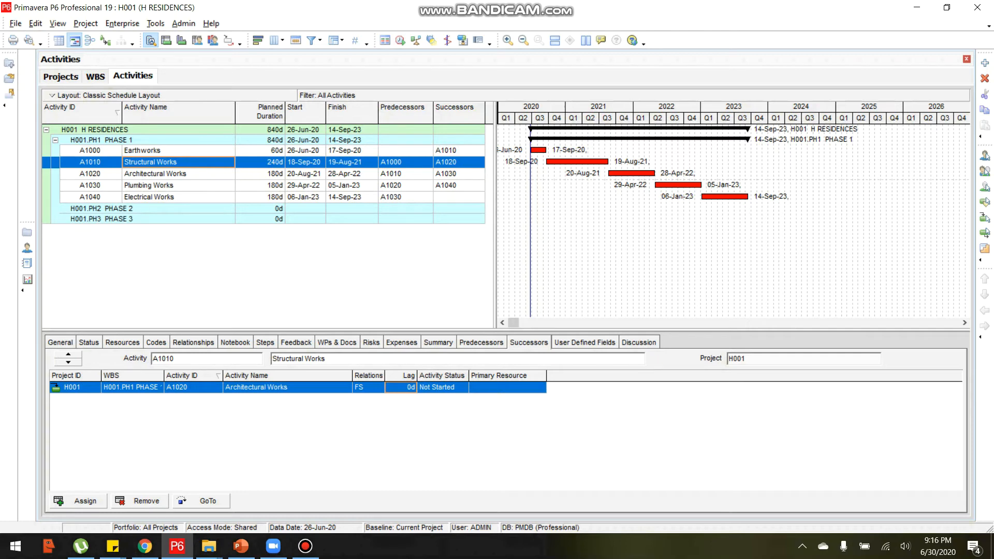
click(481, 342)
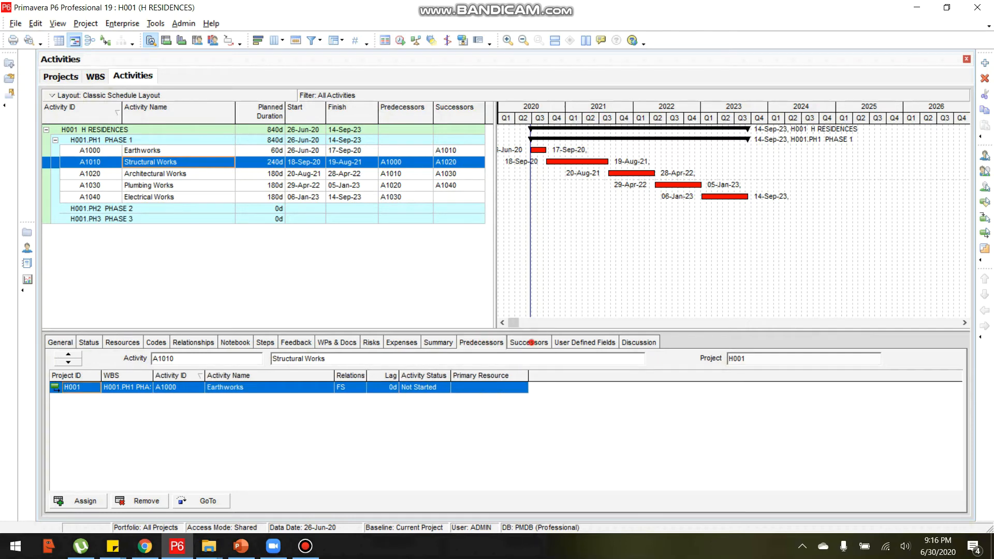
click(530, 343)
click(481, 342)
click(528, 342)
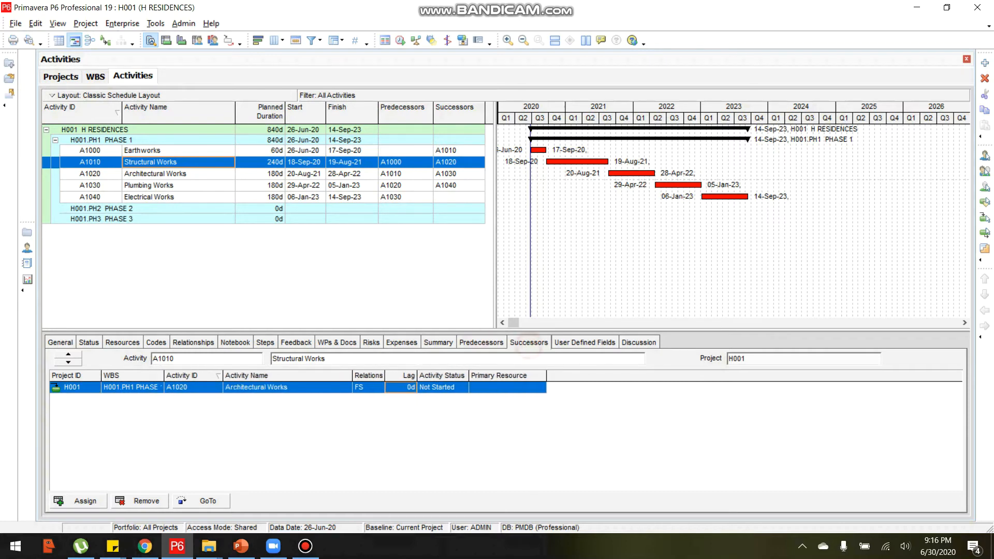
click(481, 343)
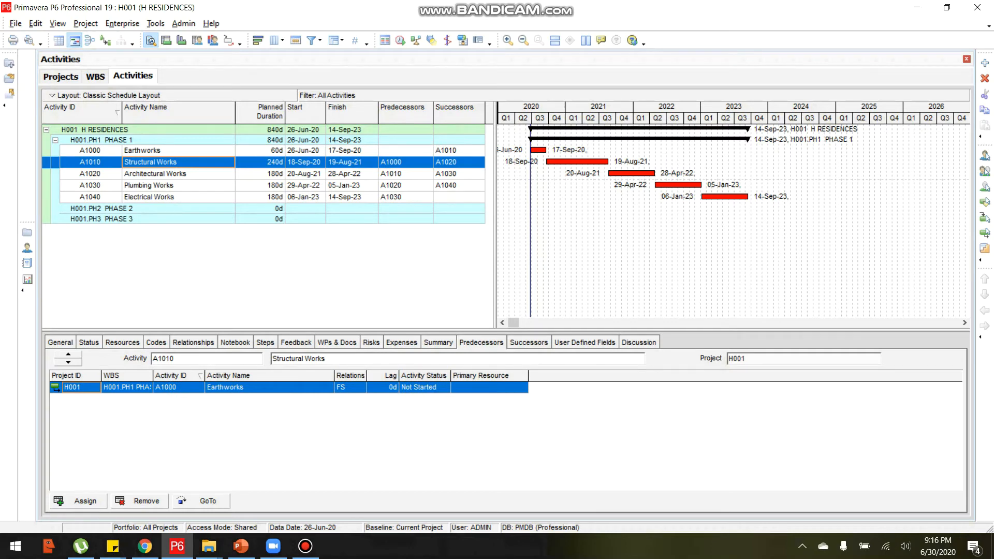
- Compare the predecessors of Earthworks and Structural Works, and inspect the lag and relationship type of the Earthworks link
click(165, 151)
click(159, 162)
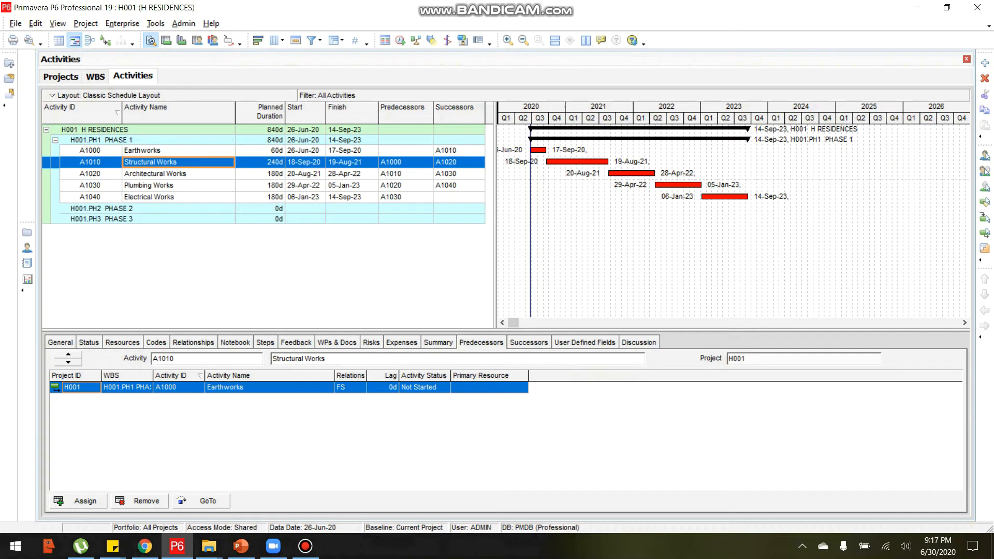
click(165, 150)
click(172, 163)
click(382, 388)
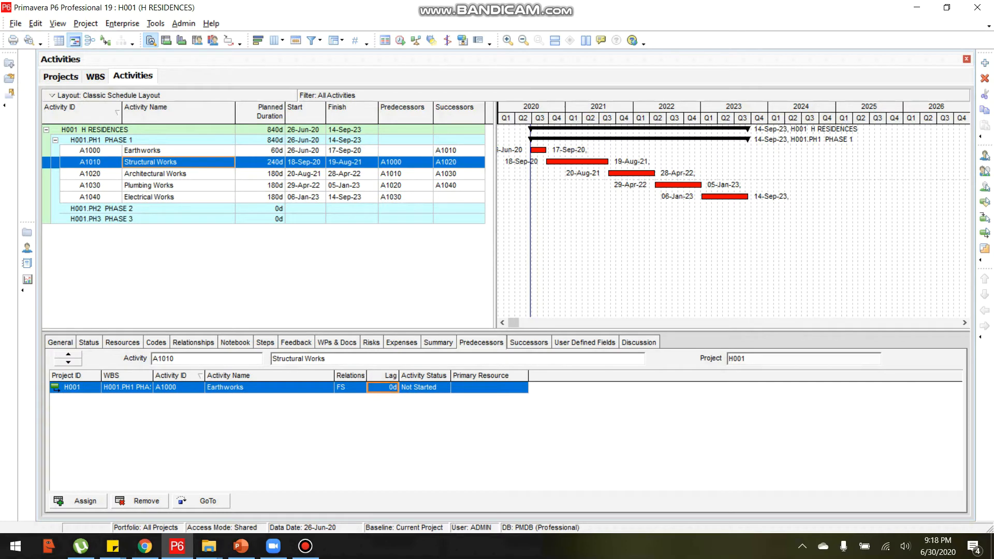
click(354, 388)
click(354, 388)
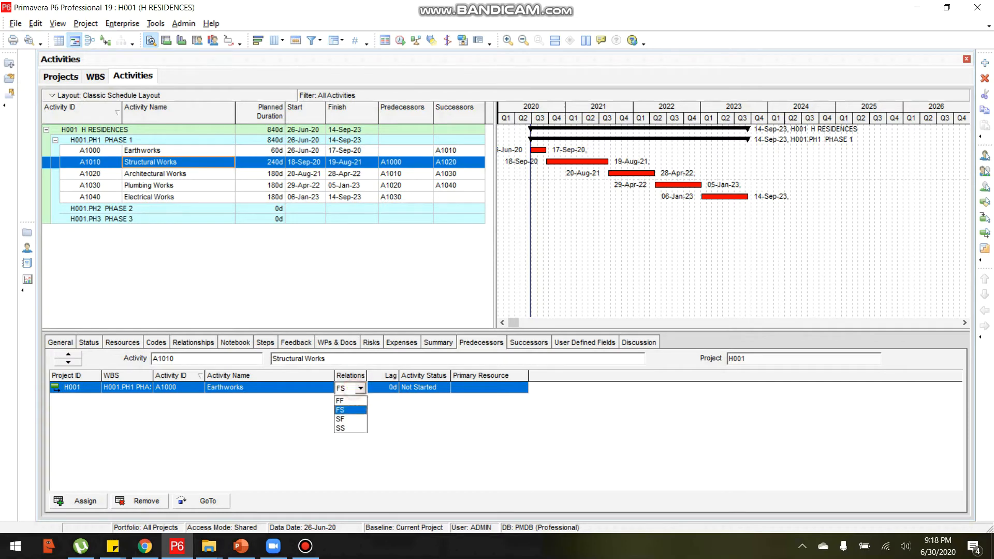
click(474, 412)
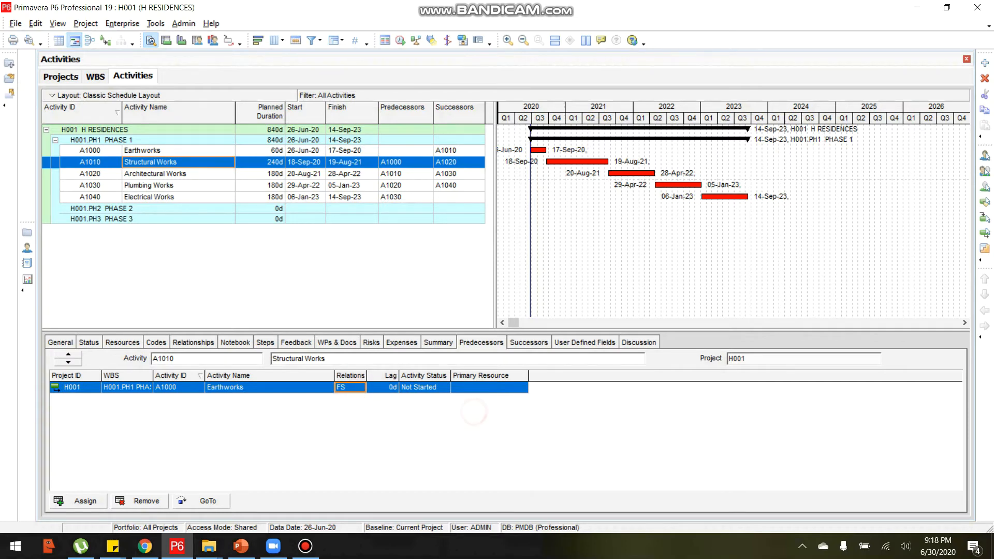
- Look through the relationship types FF, FS, SF and SS available for the Earthworks predecessor of Structural Works, keeping the current type
click(385, 389)
click(352, 387)
click(352, 387)
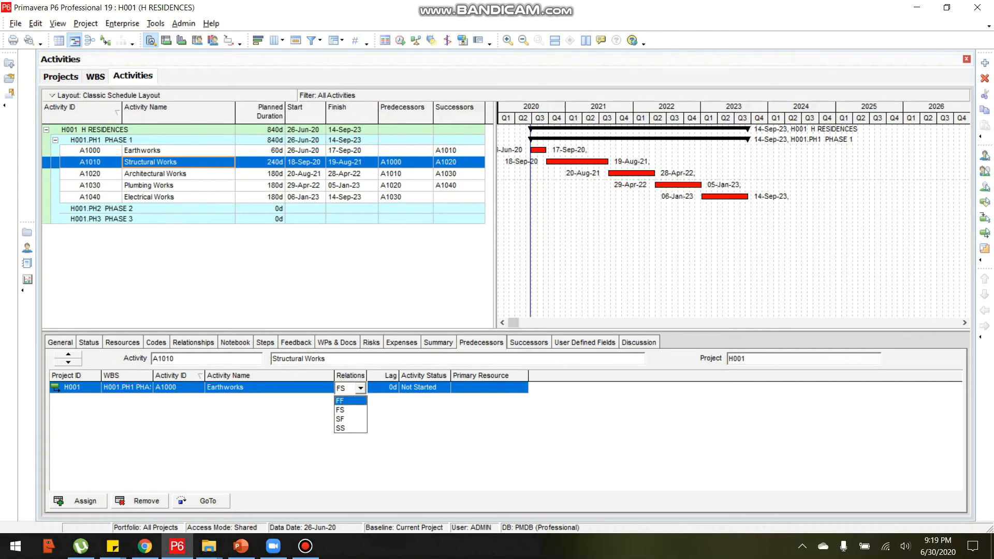
key(Down)
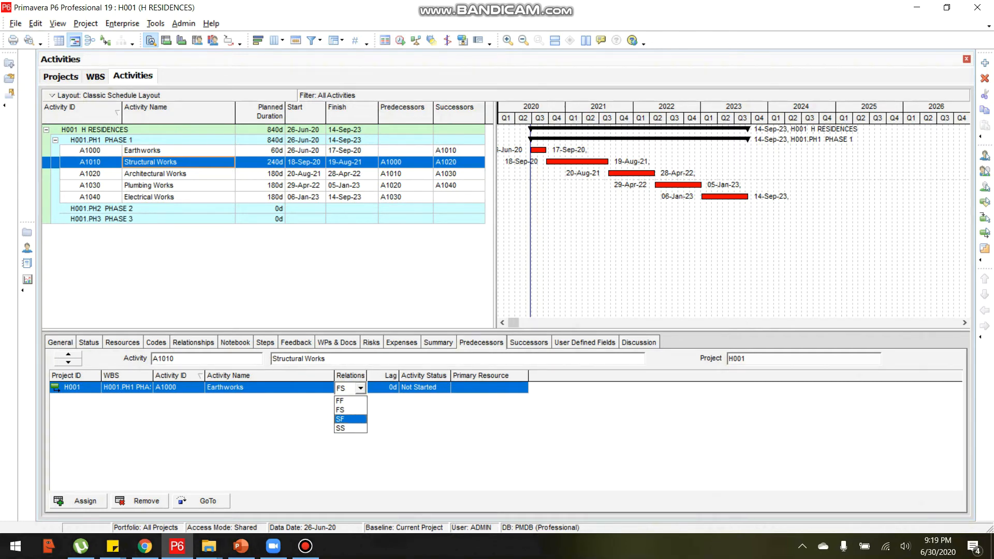
key(Down)
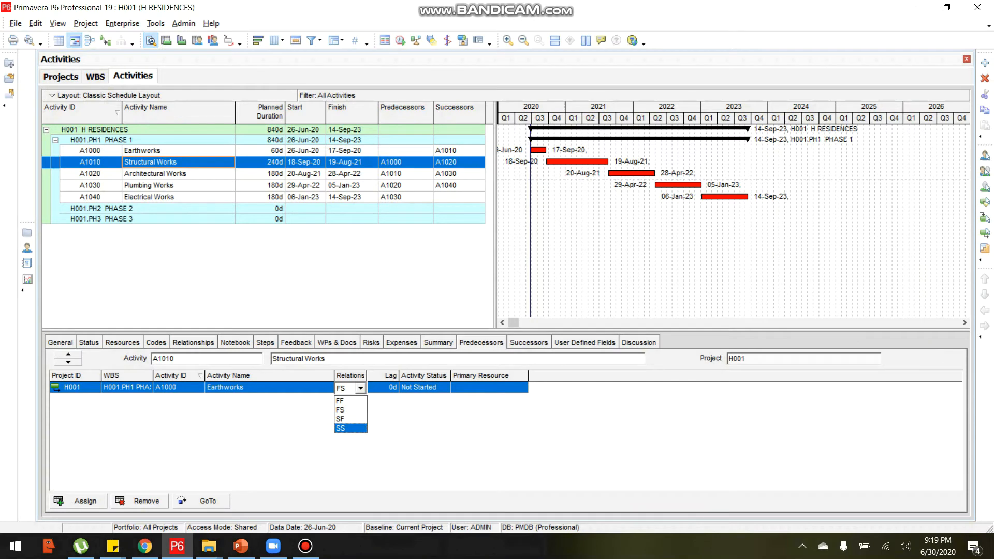
key(Escape)
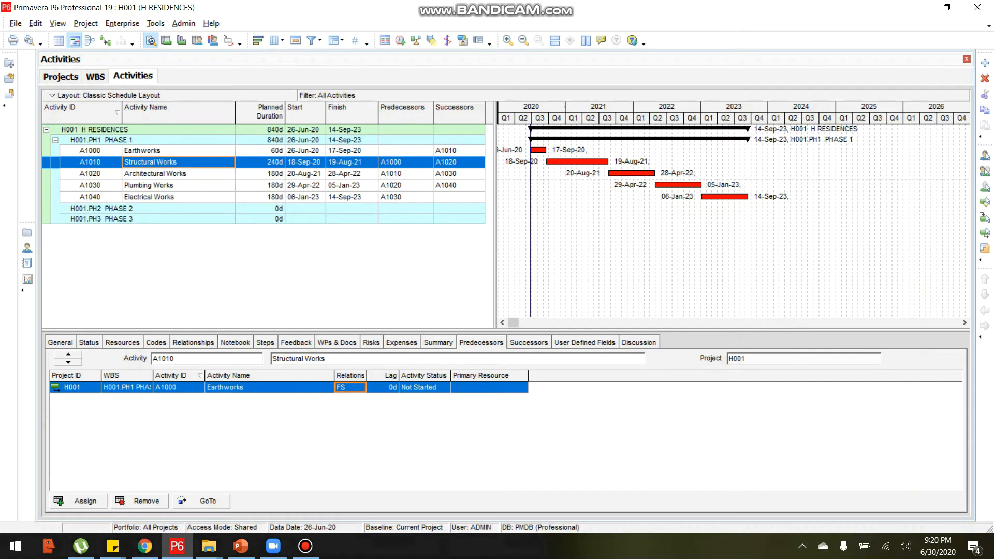
- Recheck the predecessors of Earthworks and Structural Works and the relationship type options between the two activities
click(210, 150)
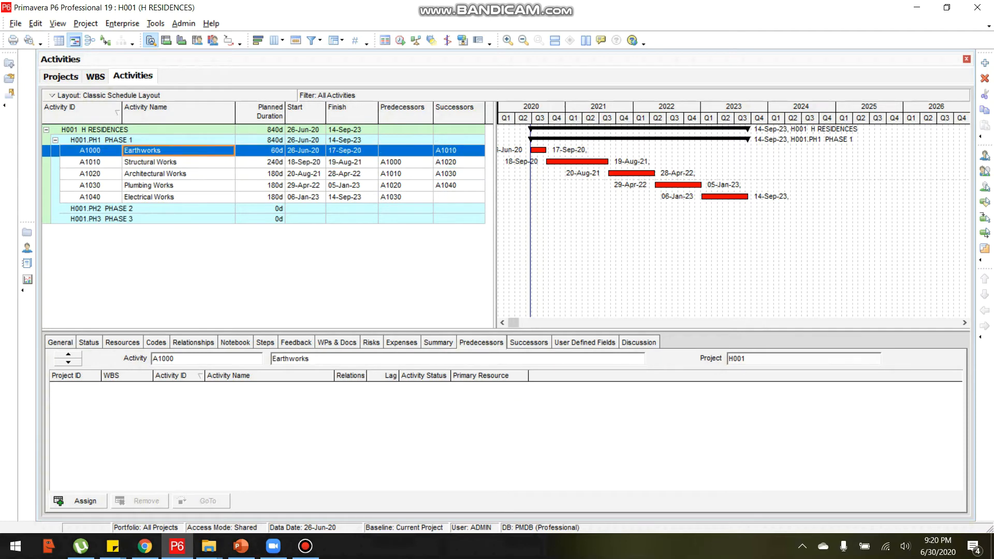
click(207, 162)
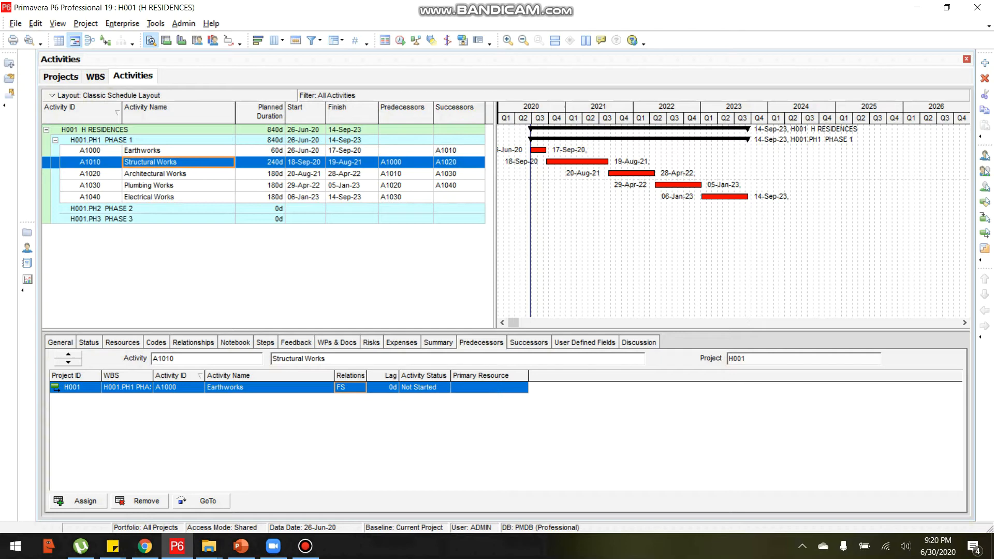
click(356, 388)
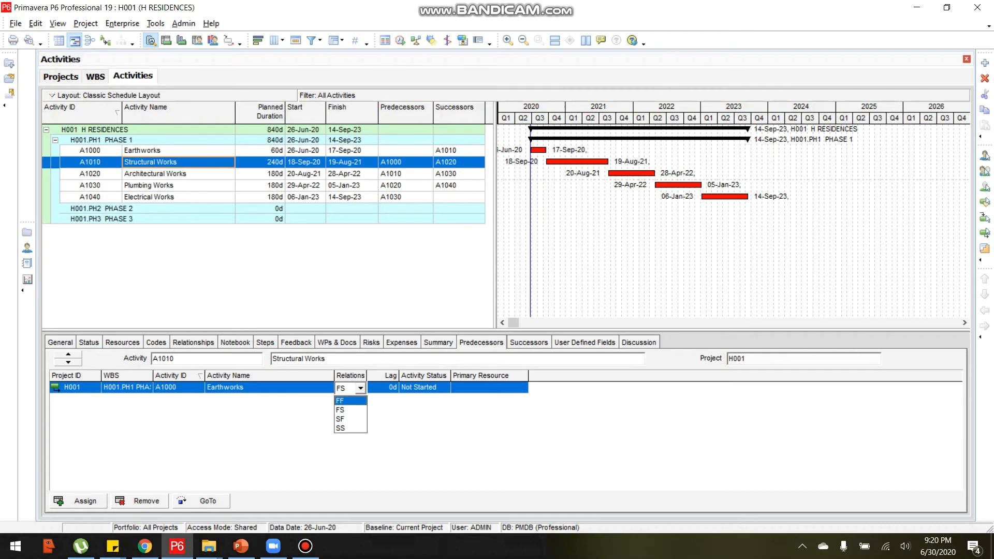
click(177, 148)
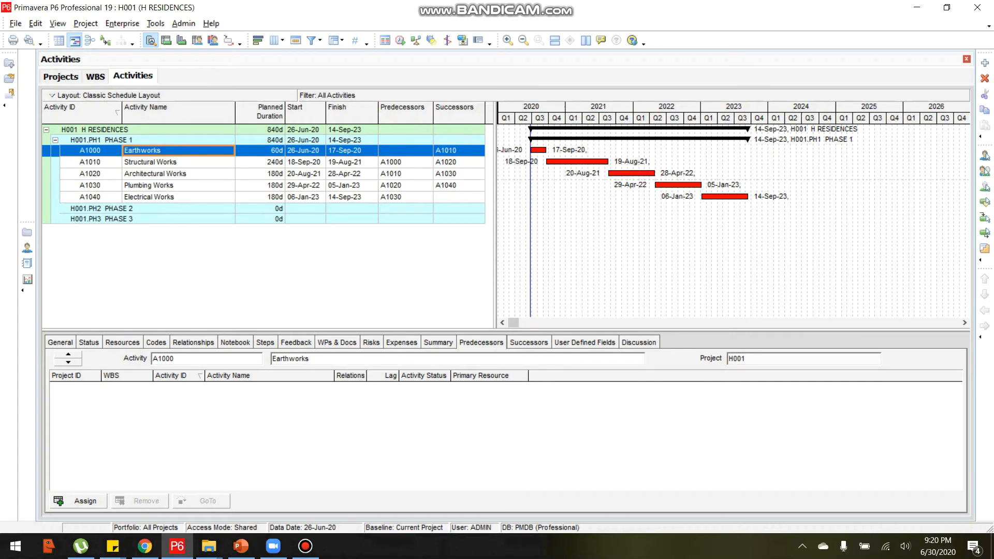
click(189, 163)
double_click(350, 387)
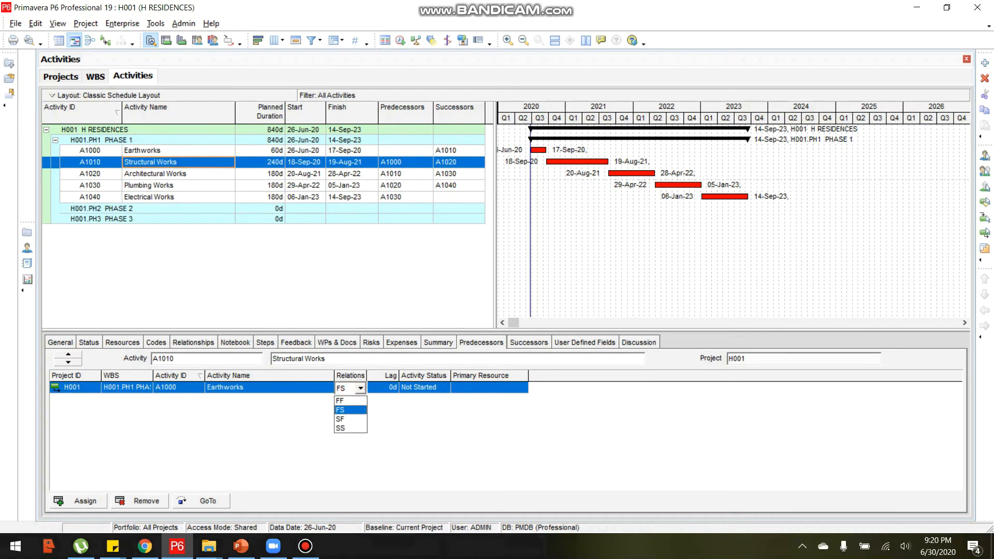
- Examine the predecessor relationships of Plumbing Works (A1030) and Electrical Works (A1040)
click(185, 185)
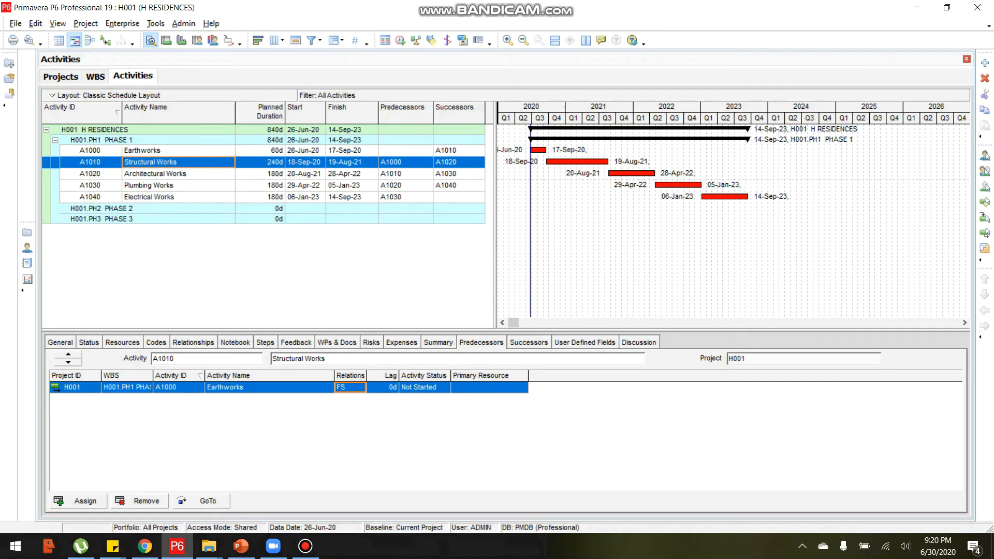
click(183, 197)
click(183, 185)
click(182, 196)
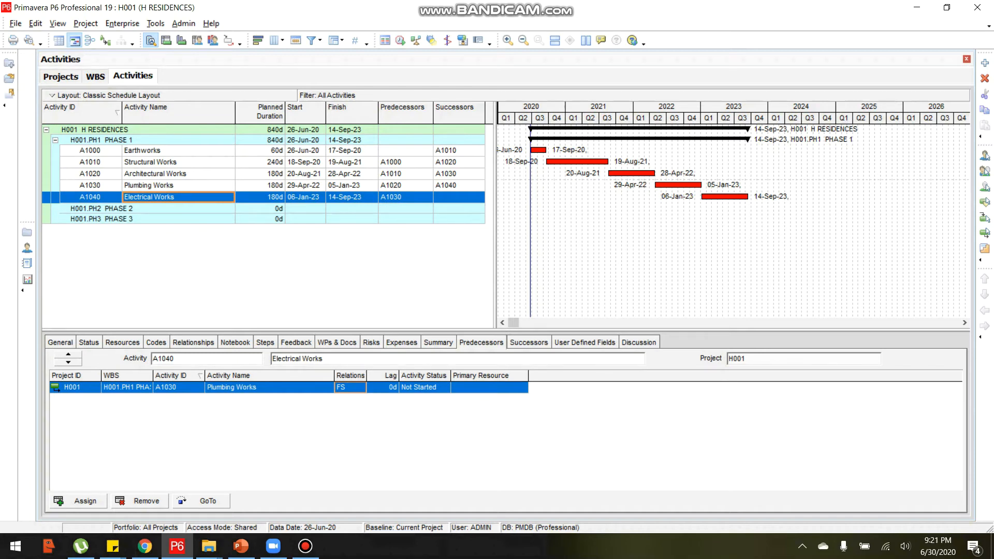
- Inspect the lag of the Earthworks predecessor of Structural Works and compare it with Architectural Works
click(179, 162)
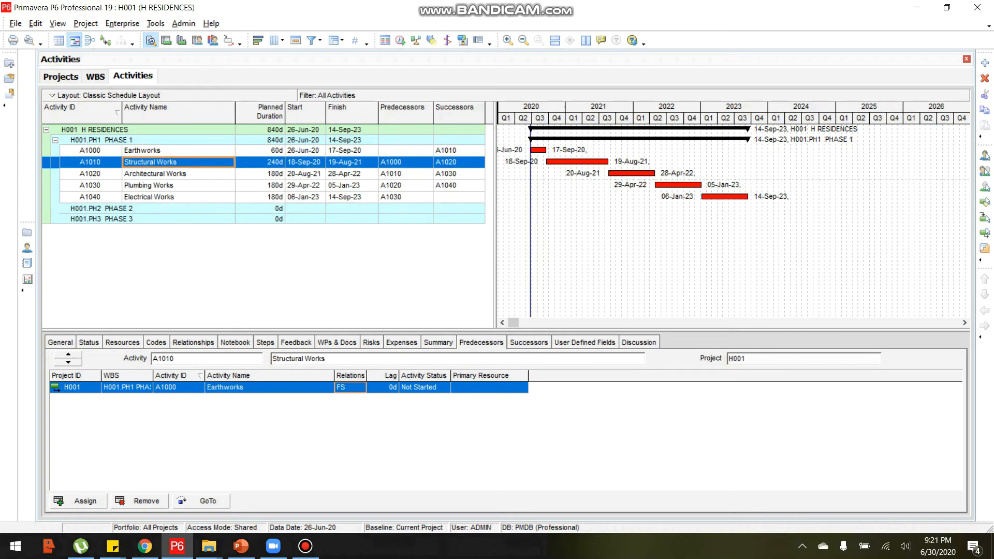
click(383, 387)
click(263, 174)
click(262, 162)
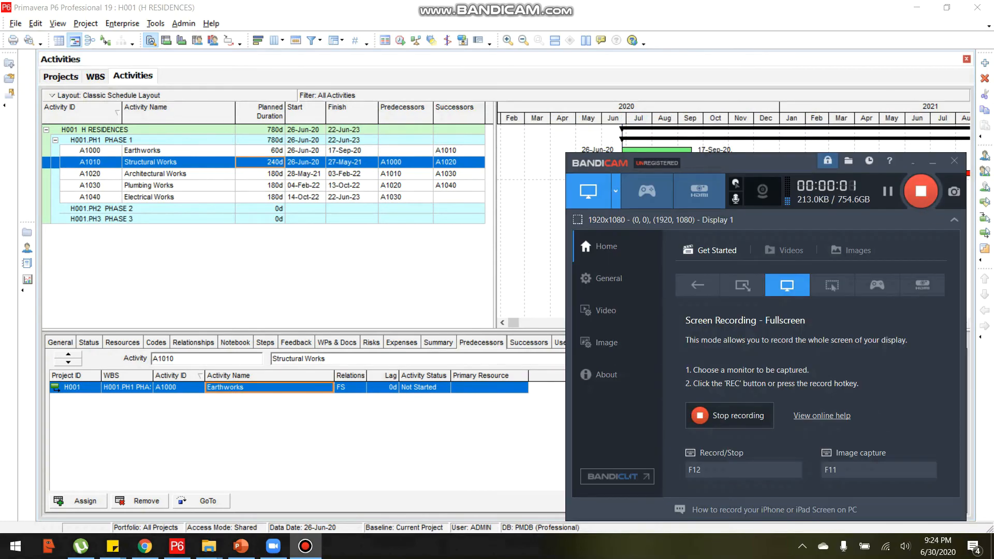
- Change the Earthworks predecessor of Structural Works to an SS relationship with a lag of 30 days
click(354, 388)
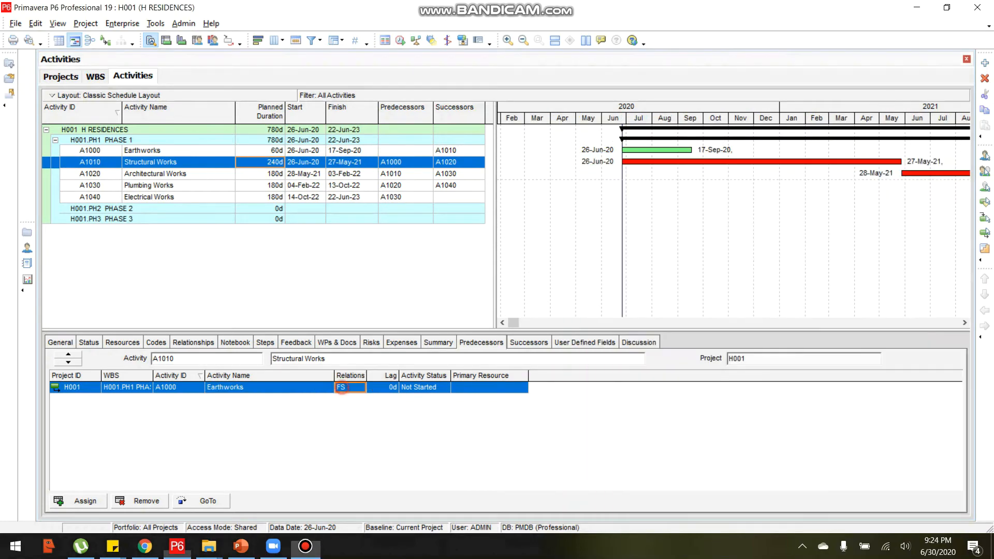
click(354, 388)
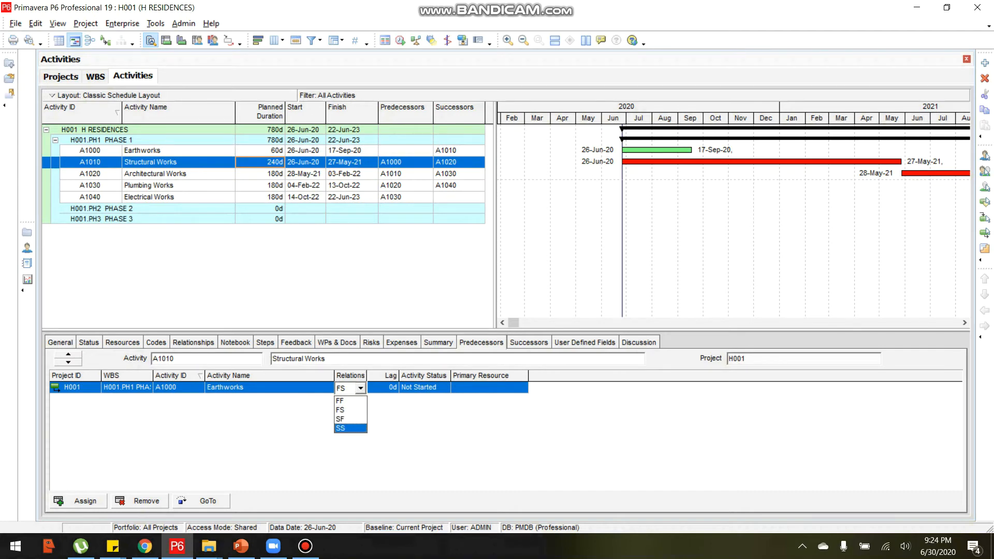
click(348, 428)
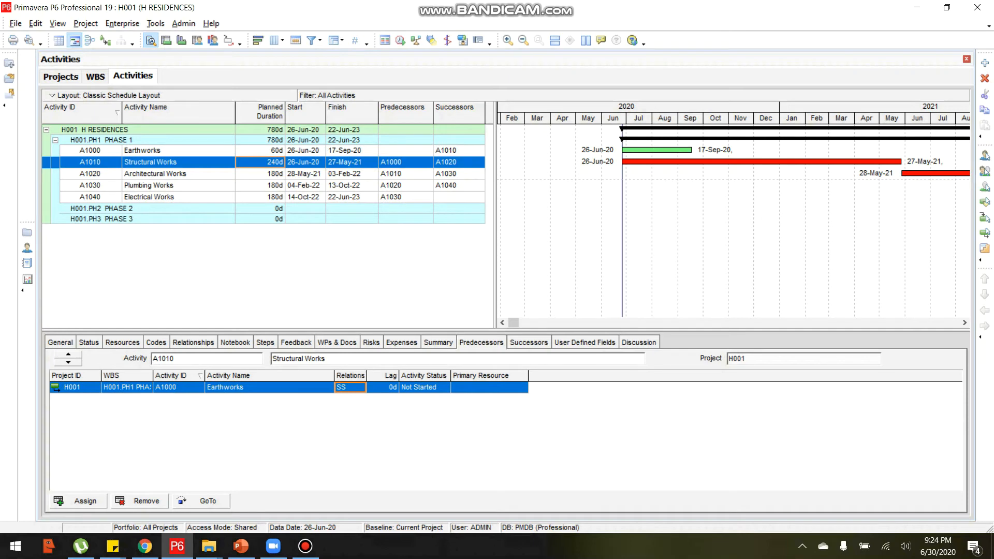
click(380, 388)
text(30)
key(Return)
click(302, 389)
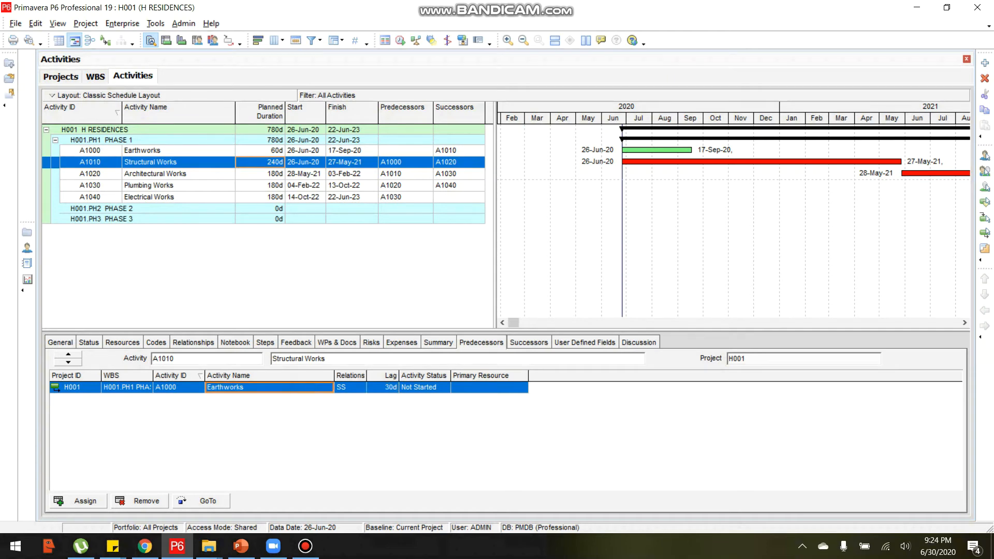
- Reschedule the project to apply the revised Earthworks and Structural Works relationship
click(155, 24)
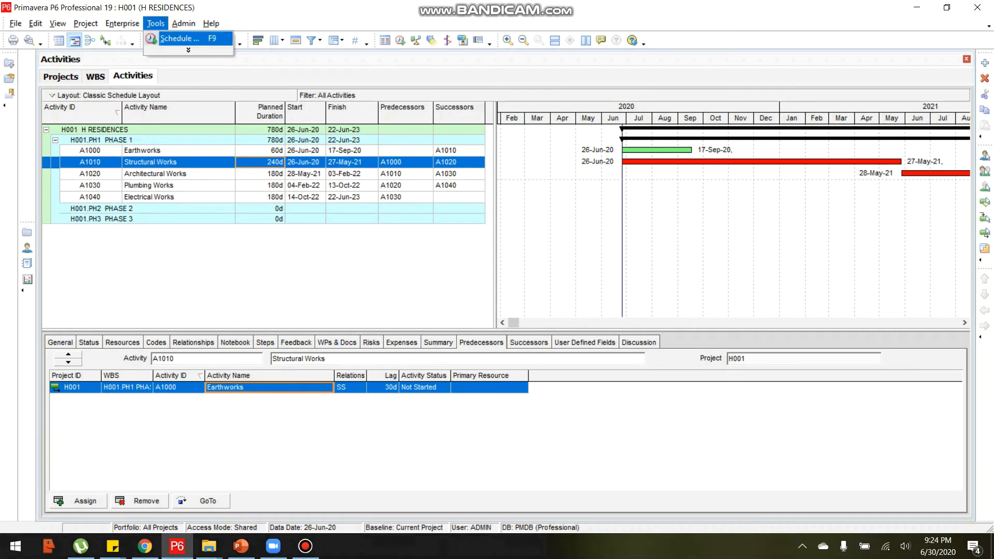
click(176, 36)
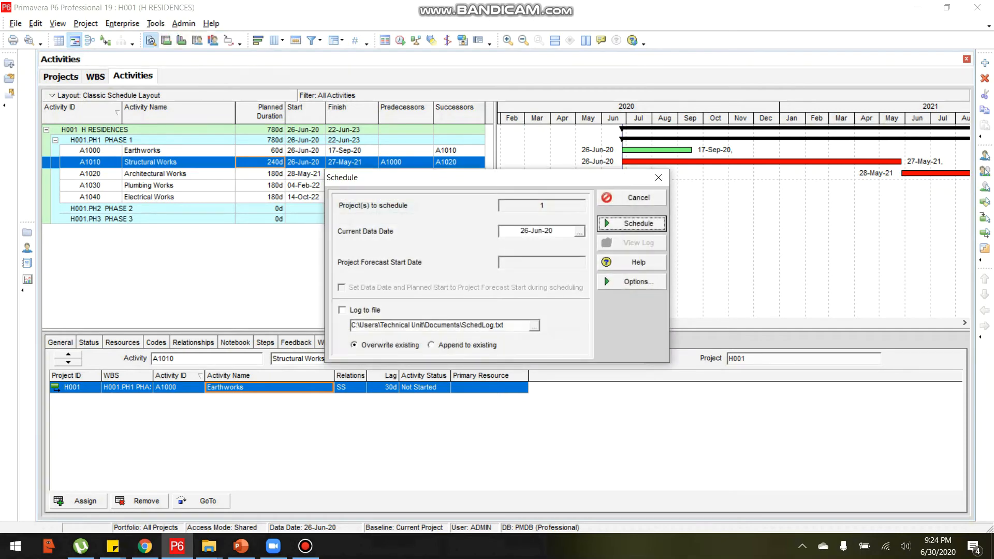
click(658, 178)
click(156, 23)
click(176, 39)
click(627, 223)
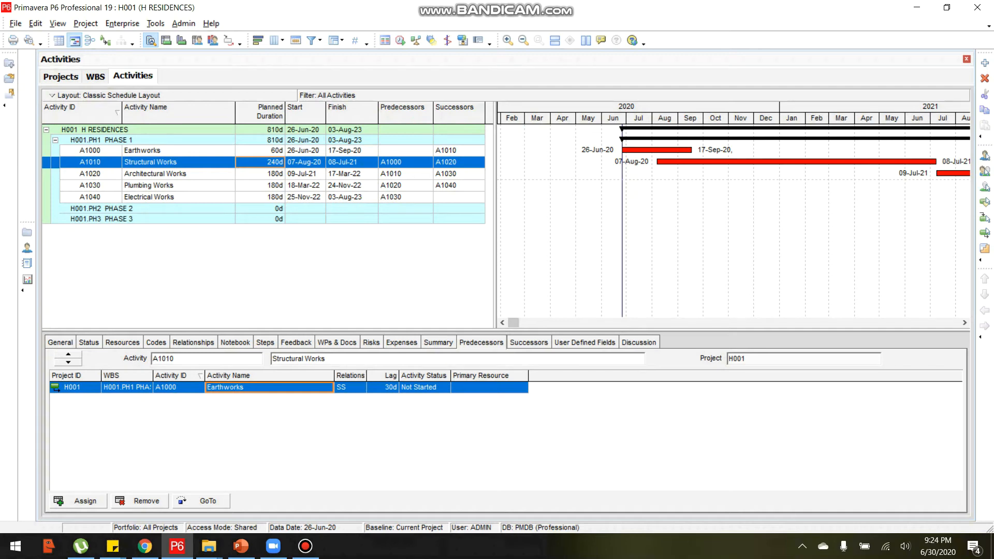
click(964, 323)
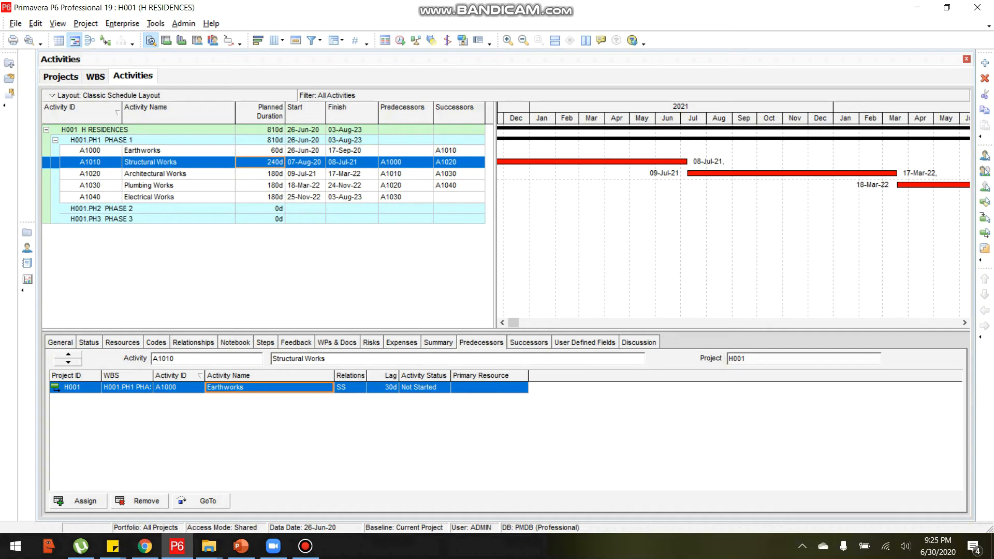
- Compare the predecessors of Structural Works and Architectural Works, and check the successor of Architectural Works
click(187, 175)
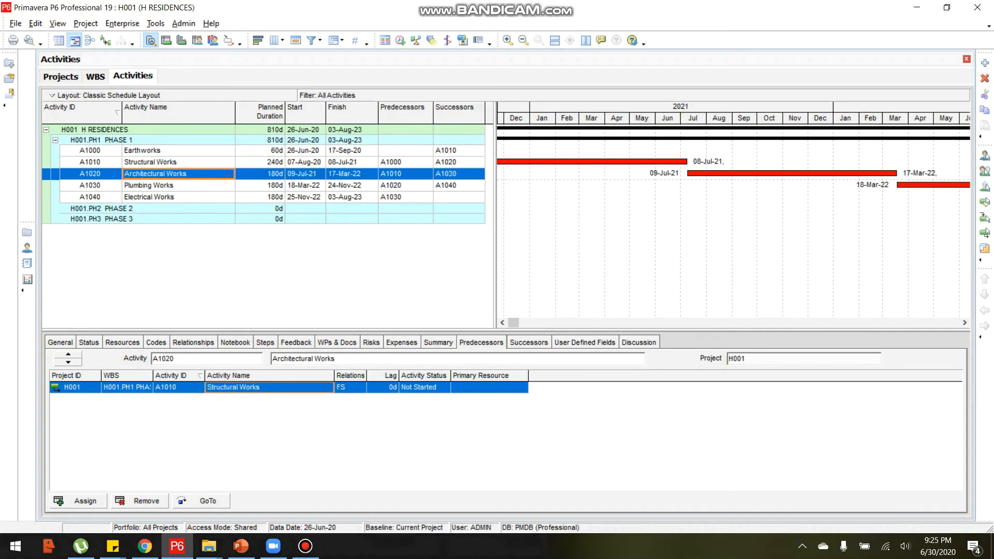
click(187, 162)
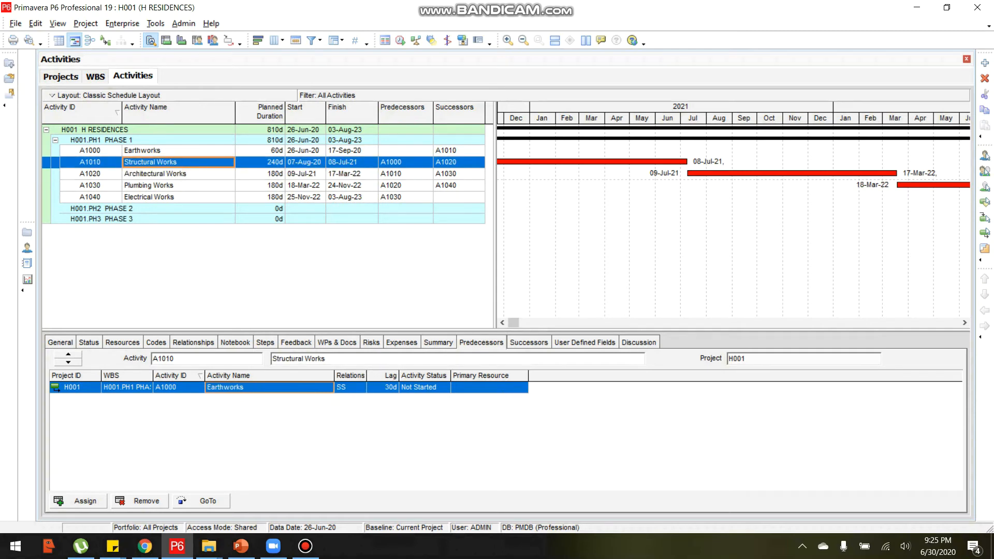
click(205, 174)
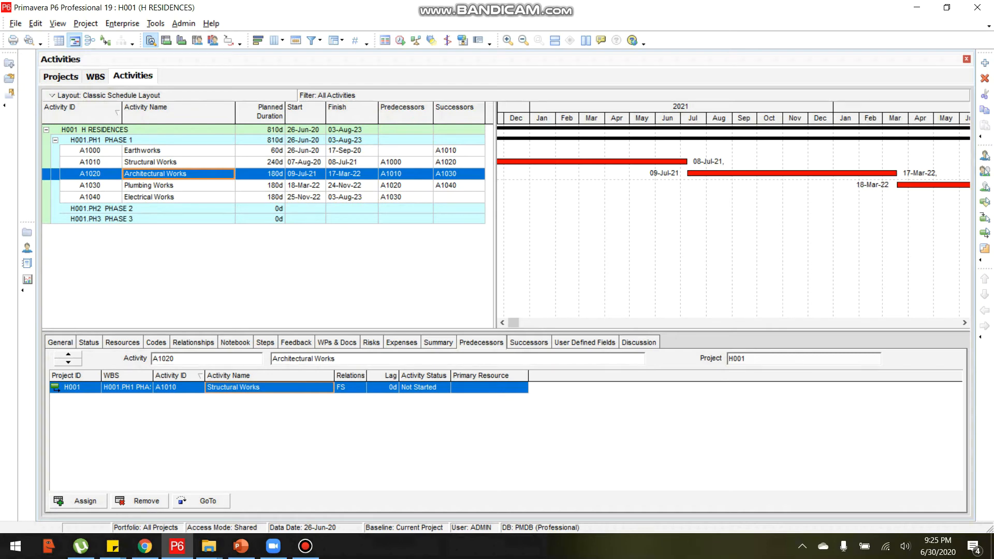
click(528, 342)
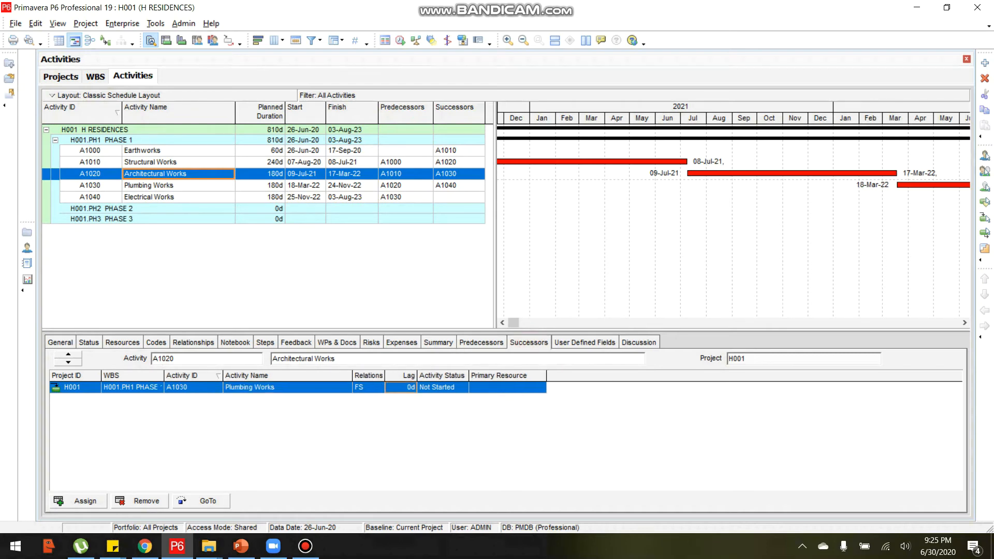
click(480, 342)
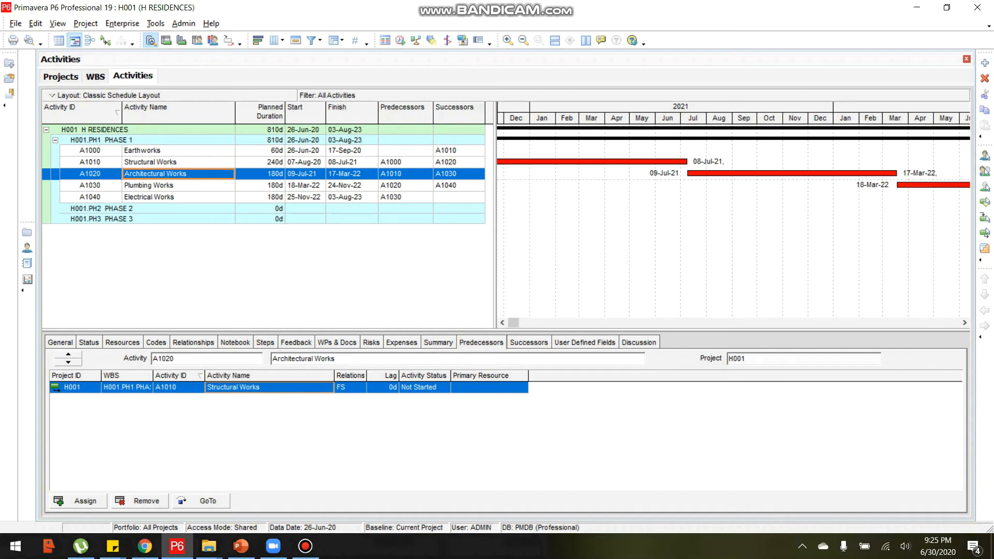
- Set the lag of the Structural Works predecessor of Architectural Works to -30 days and reschedule the project
click(383, 387)
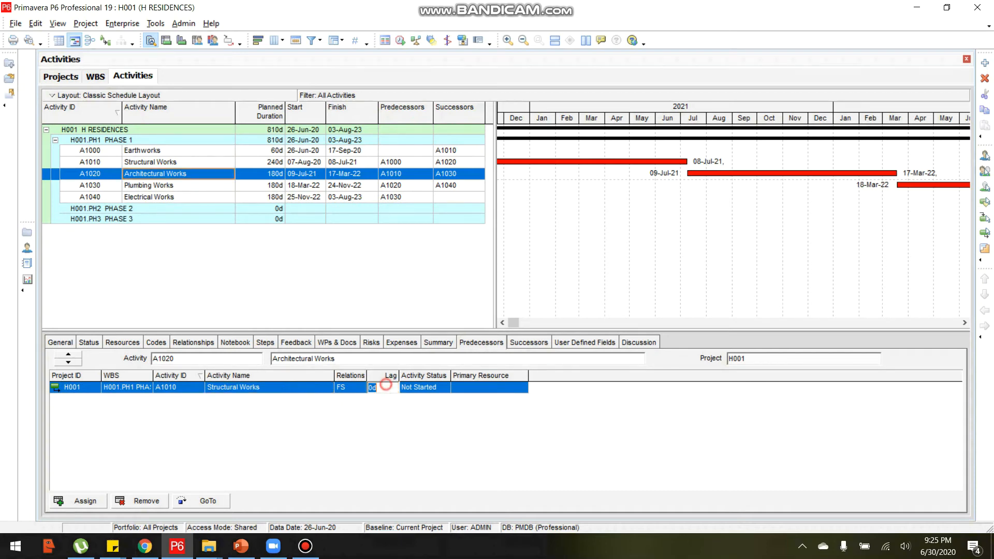
text(-30)
click(294, 385)
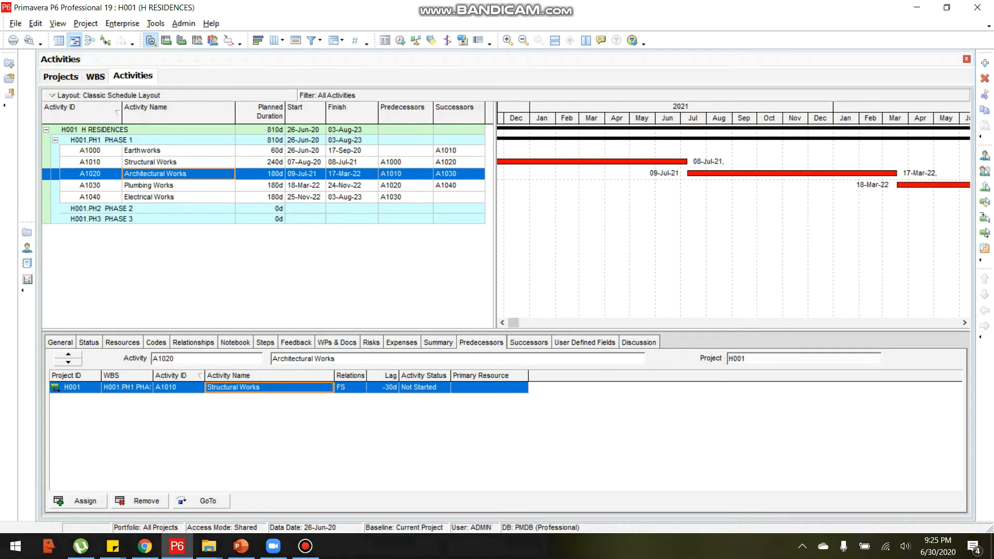
click(155, 23)
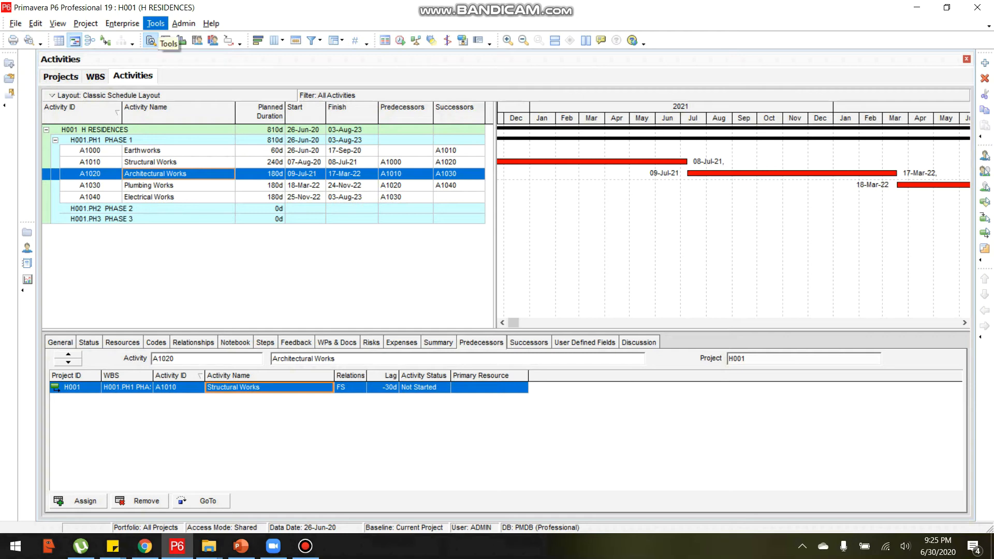
click(170, 38)
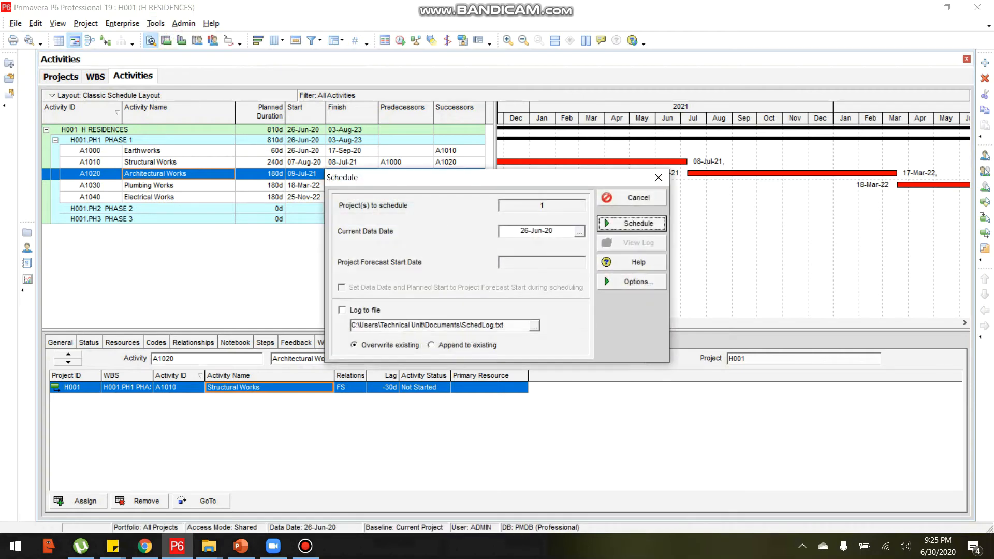
key(Return)
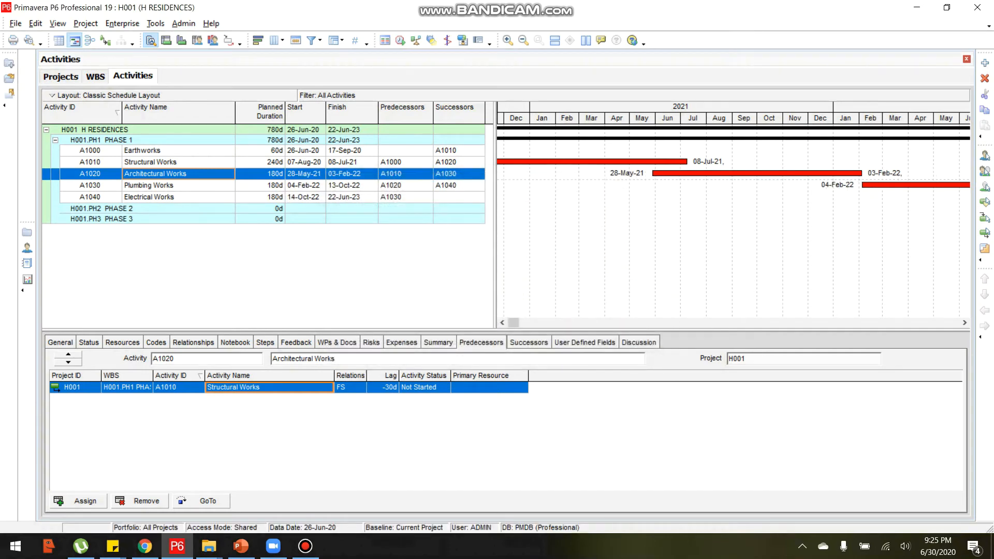
click(502, 323)
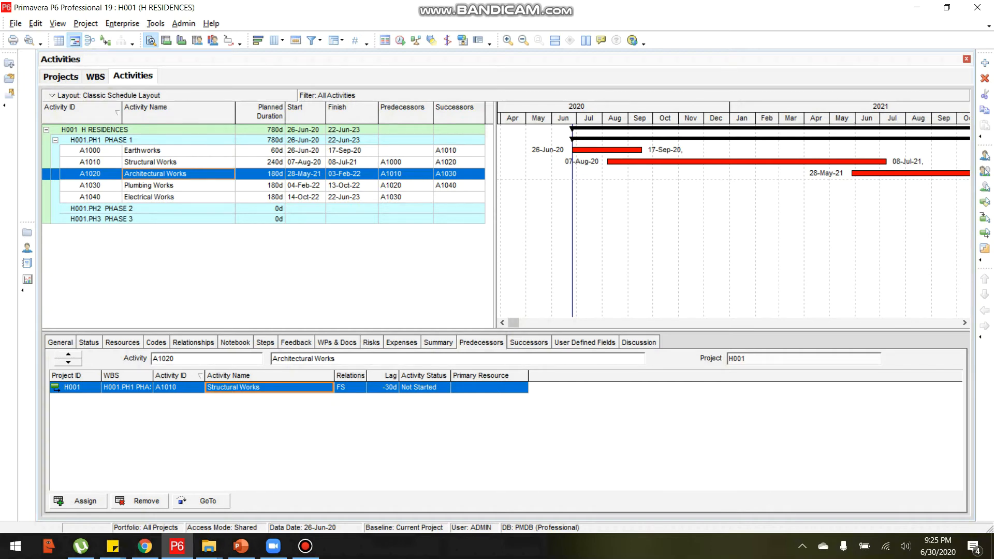
click(305, 546)
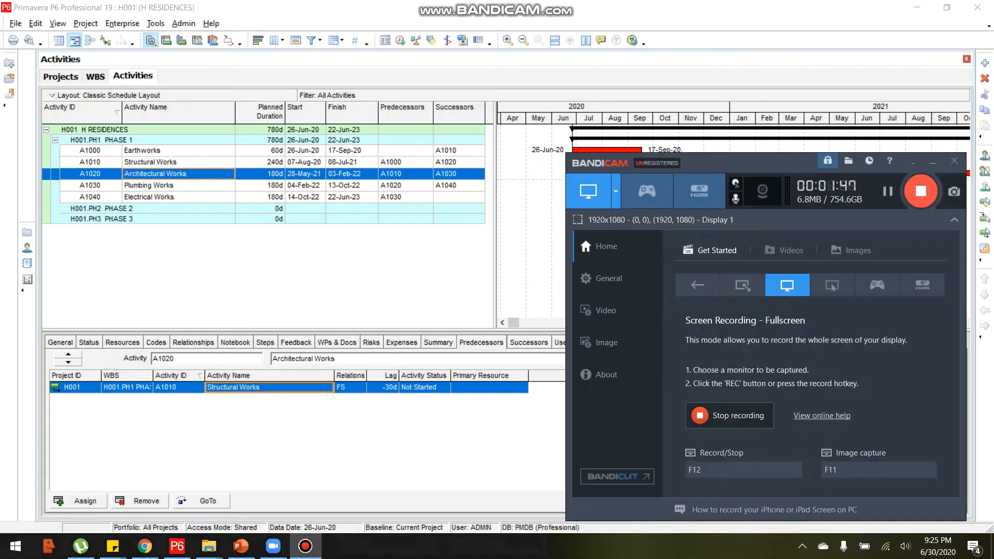
click(932, 161)
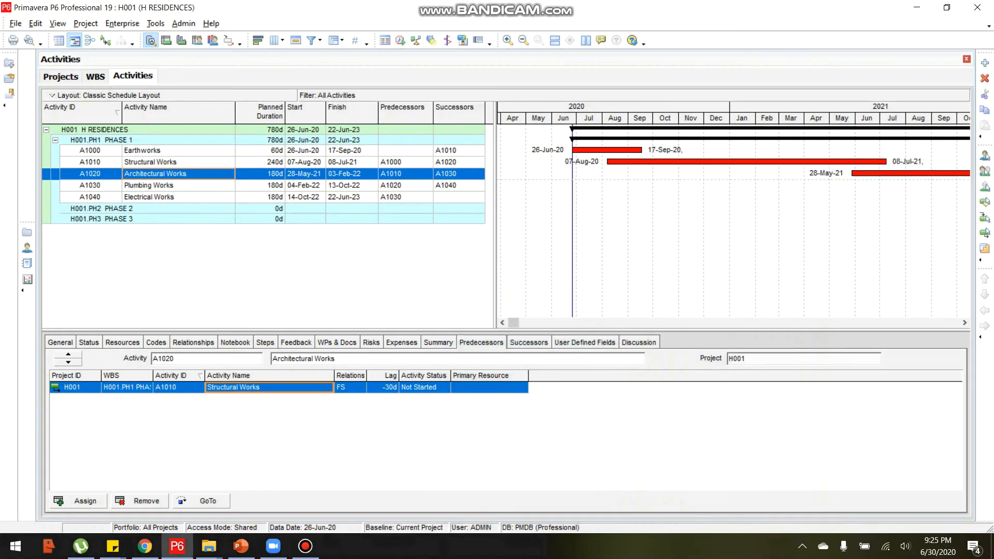
- Compare the predecessor links of Structural Works and Architectural Works, and view the relationship types available for the Architectural Works link
click(158, 162)
click(162, 173)
click(169, 162)
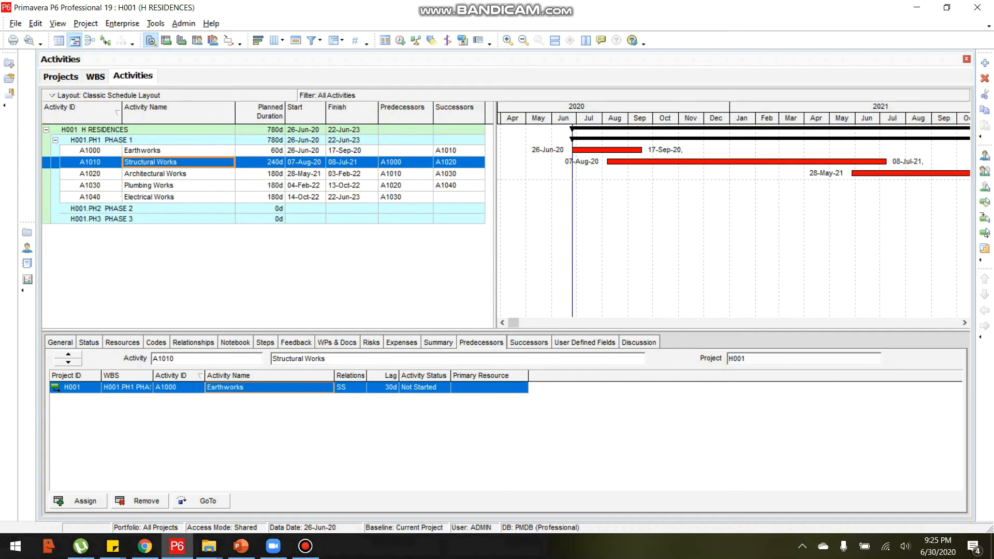
click(191, 174)
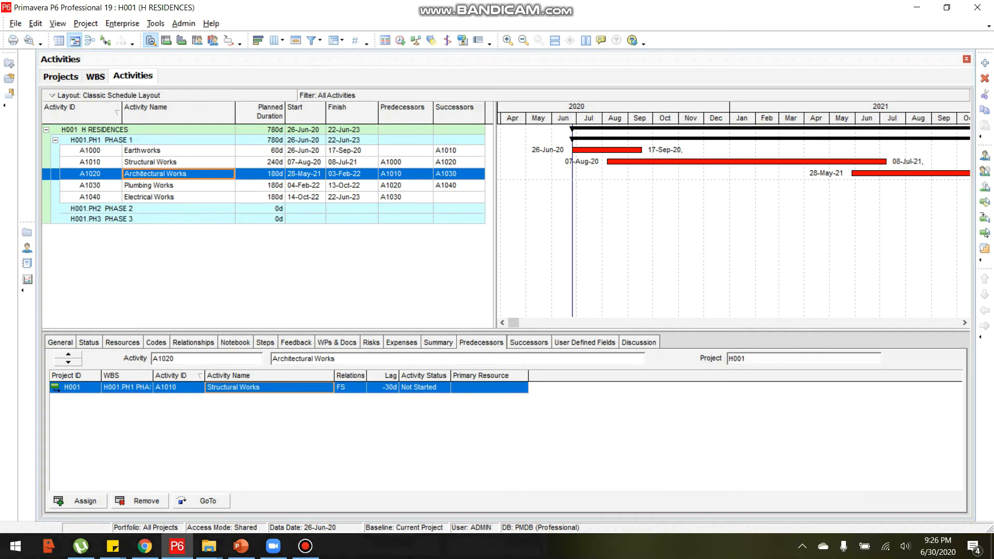
click(346, 388)
click(345, 387)
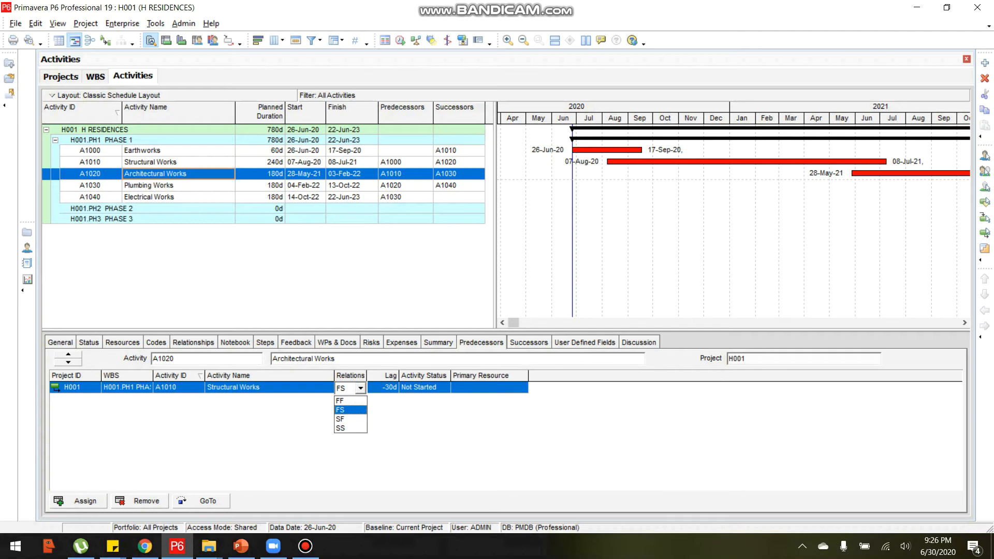
key(Escape)
key(Escape)
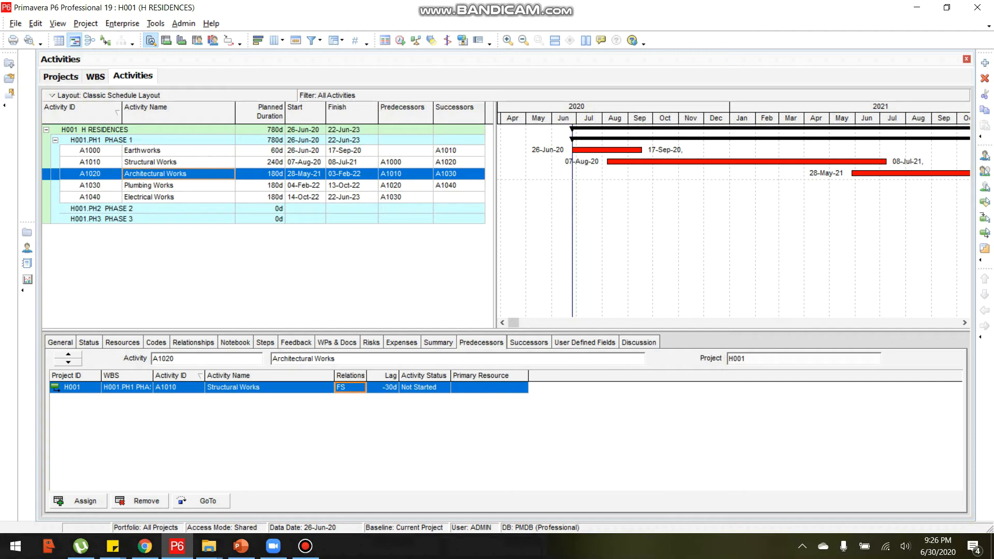
- Set the lag of the Structural Works predecessor of Architectural Works to -210 days and reschedule the project
double_click(379, 387)
double_click(388, 388)
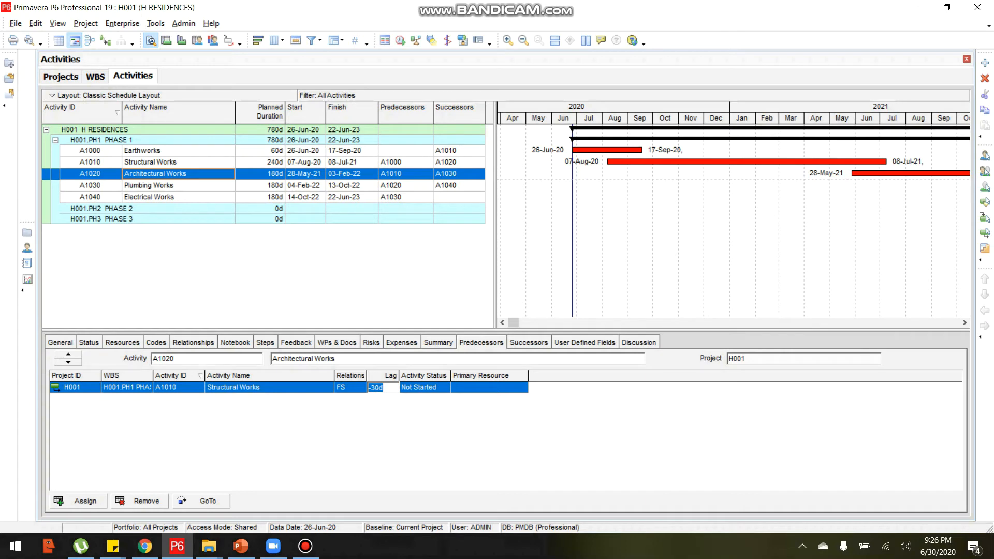
text(-210)
key(Return)
click(156, 24)
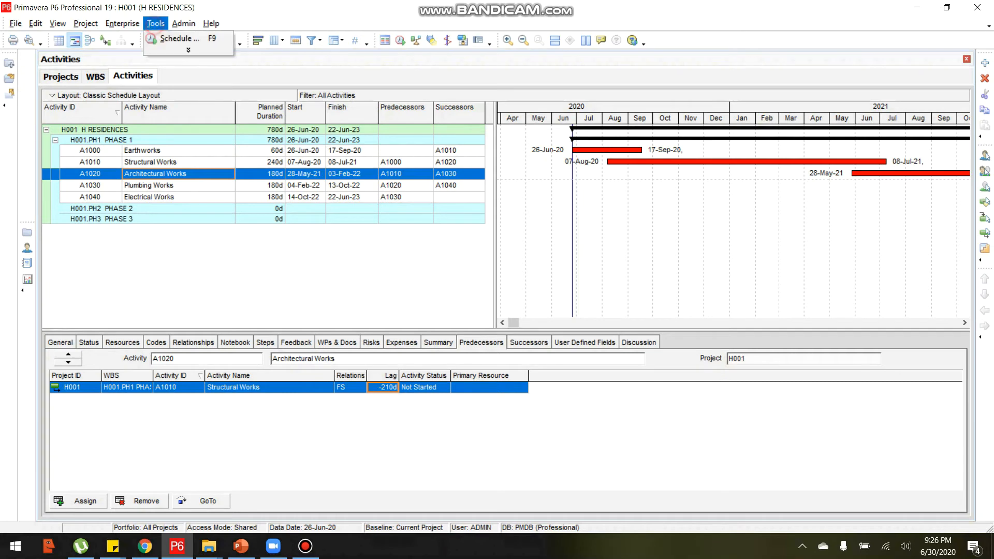
click(170, 37)
key(Return)
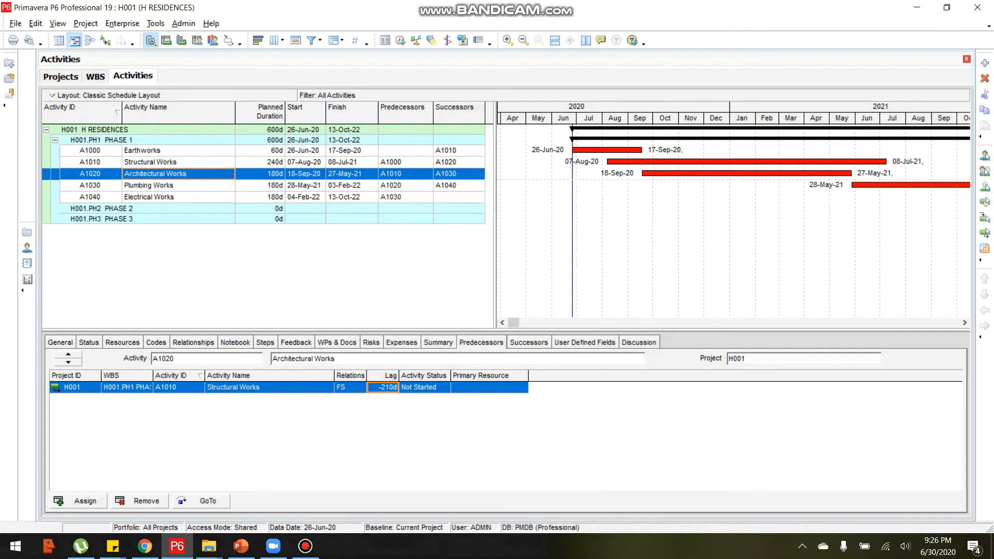
- Set the lag of the Structural Works predecessor of Architectural Works to -150 days
double_click(371, 388)
drag(394, 388, 368, 388)
text(-150)
click(287, 186)
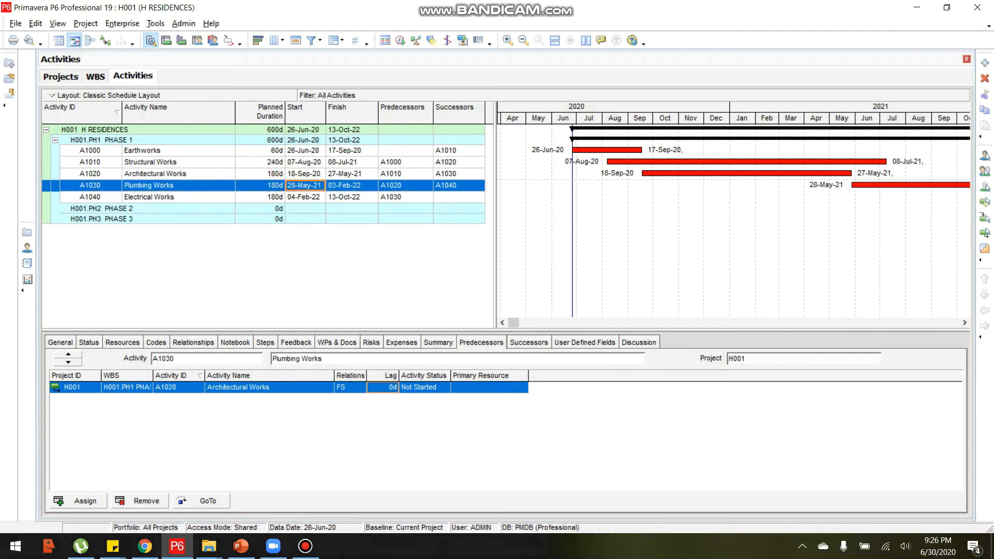
- Set the planned duration of Architectural Works (A1020) to 240 days
click(265, 174)
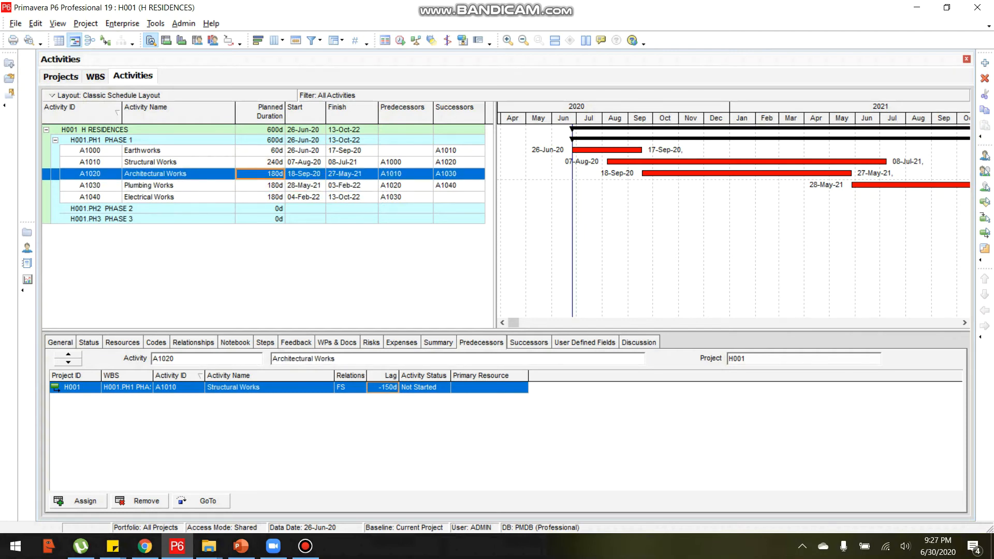
text(24)
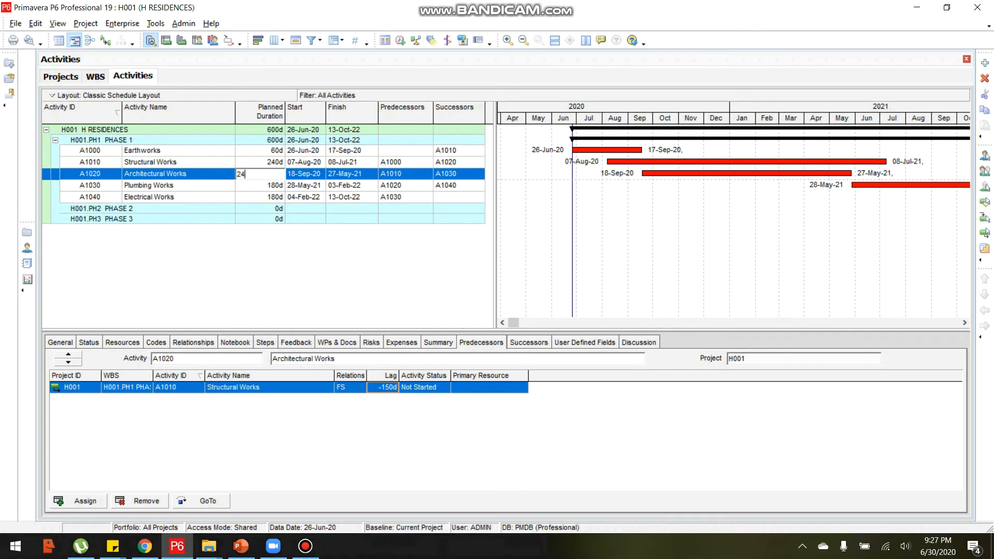
text(0)
click(352, 210)
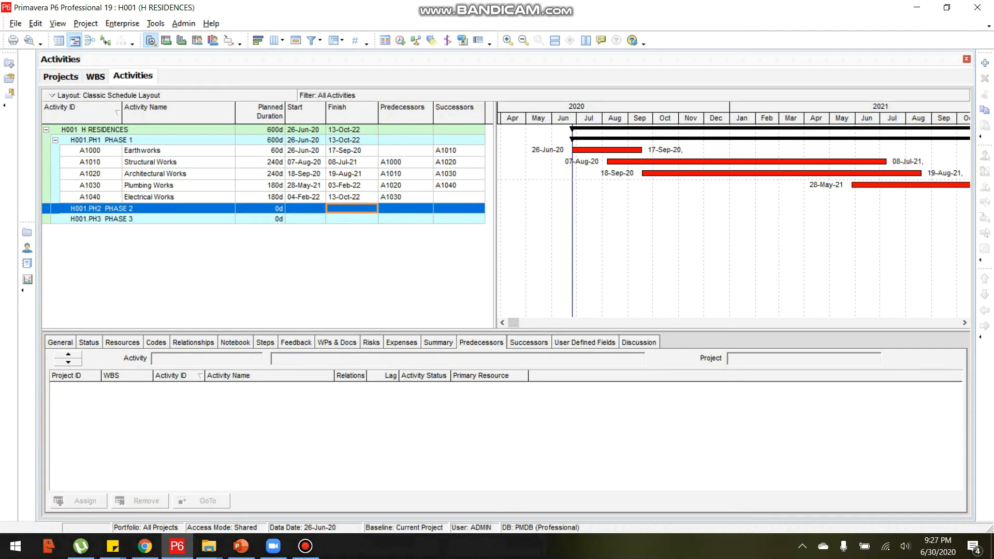
click(264, 173)
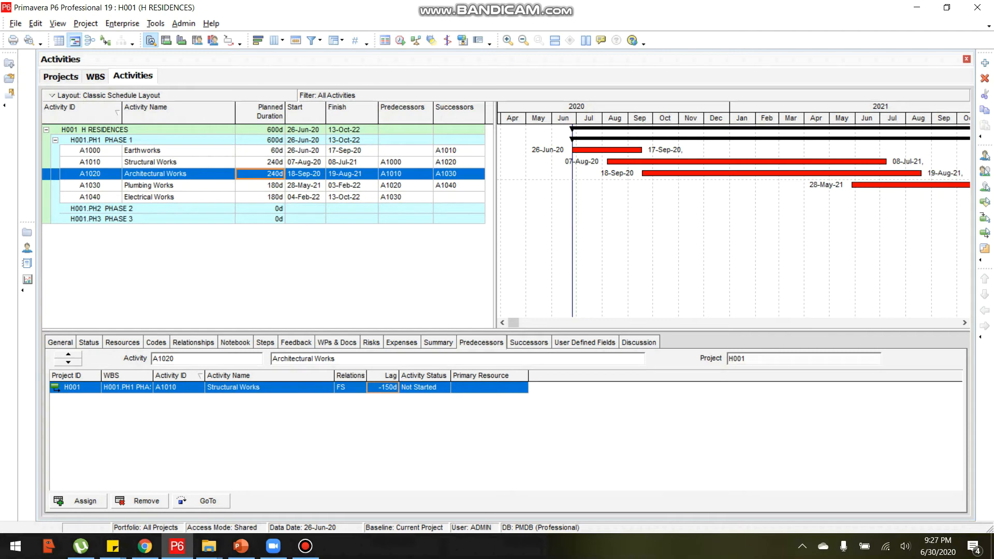
- Set the lag of the Structural Works predecessor of Architectural Works to -210 days and reschedule the project
click(375, 389)
double_click(389, 390)
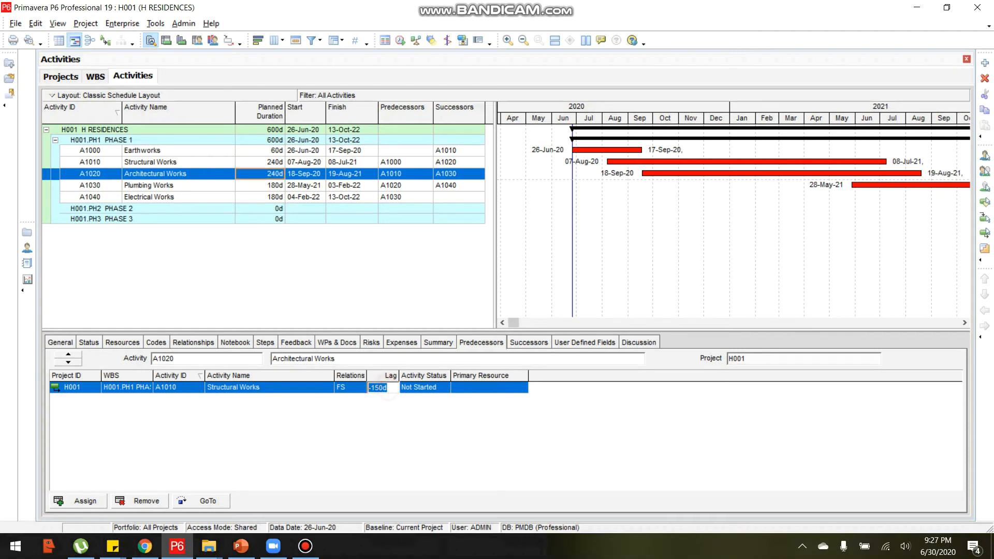
text(-210)
key(Return)
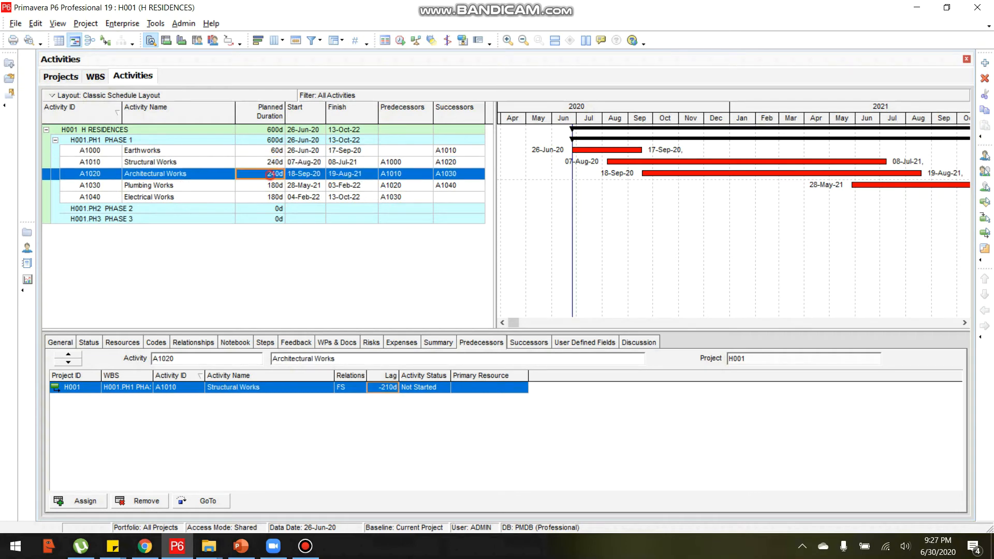
click(156, 23)
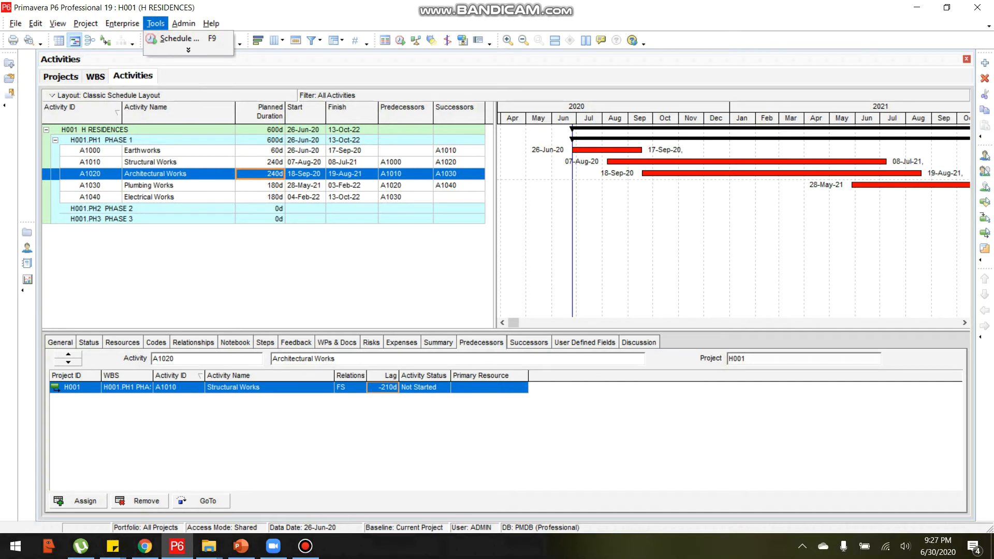
click(176, 37)
key(Return)
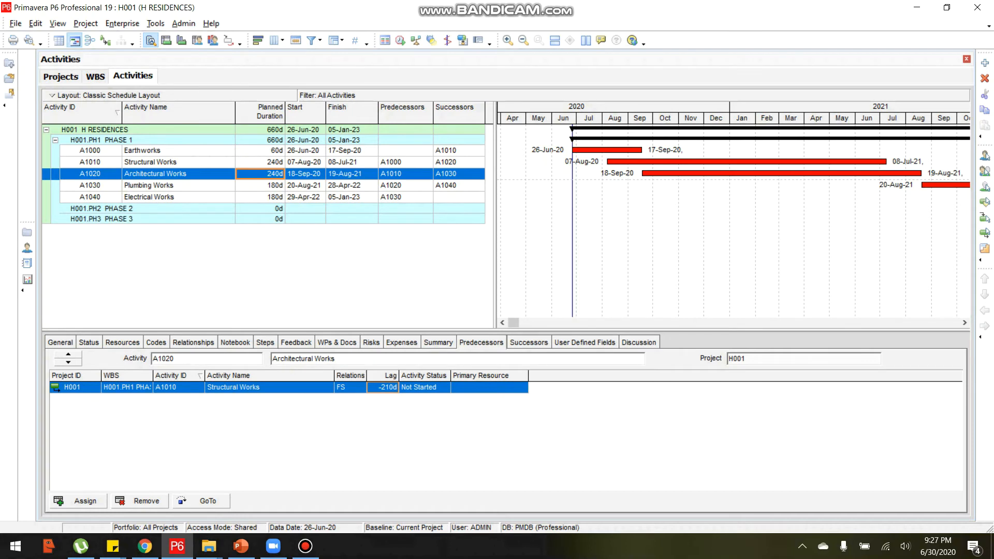
- Review the predecessor links of Structural, Architectural and Electrical Works, including the relationship types available for the Architectural Works link
click(260, 162)
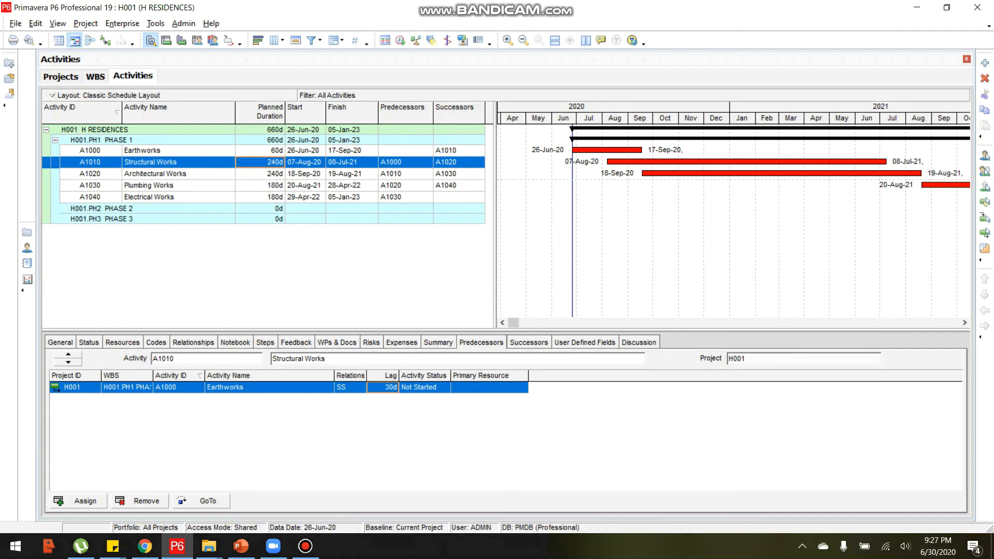
click(260, 174)
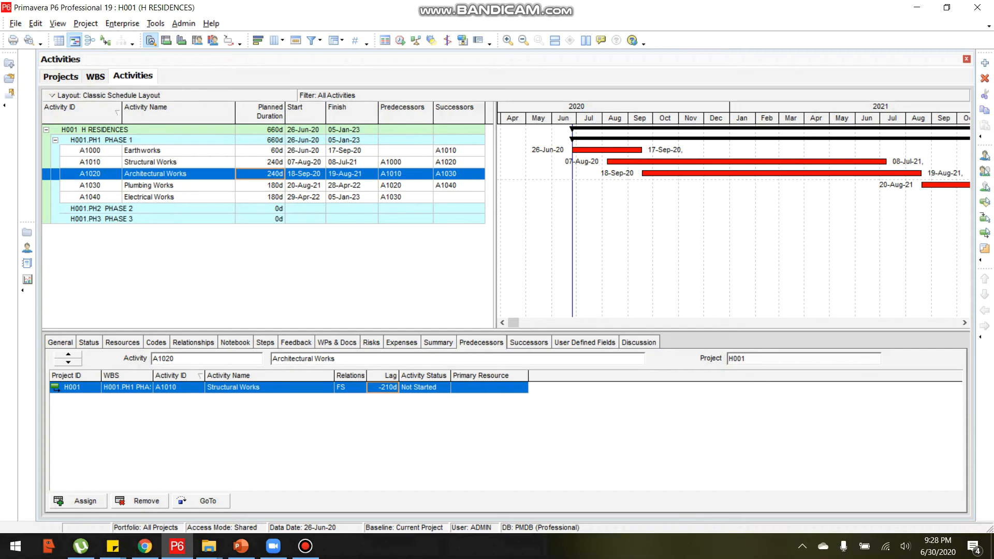
click(350, 387)
click(351, 387)
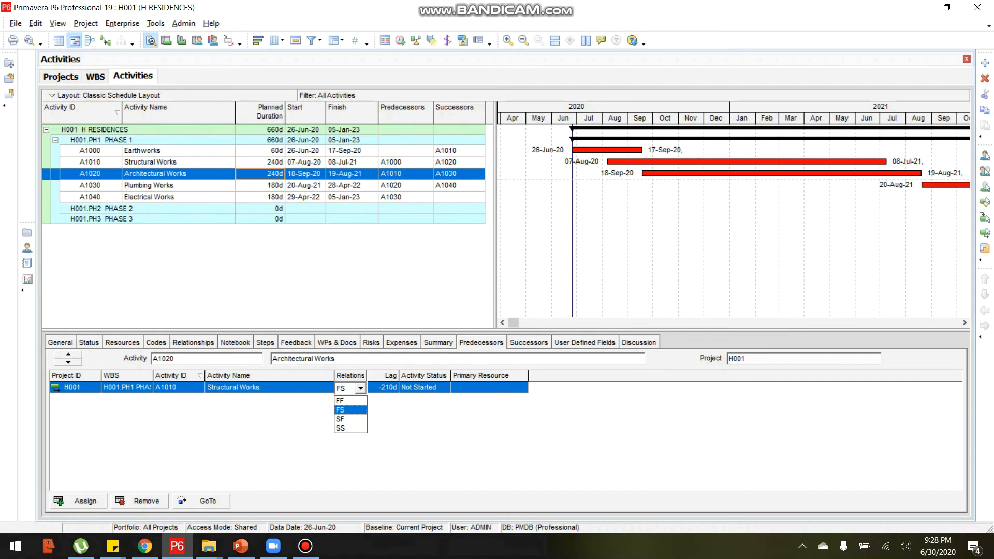
click(176, 187)
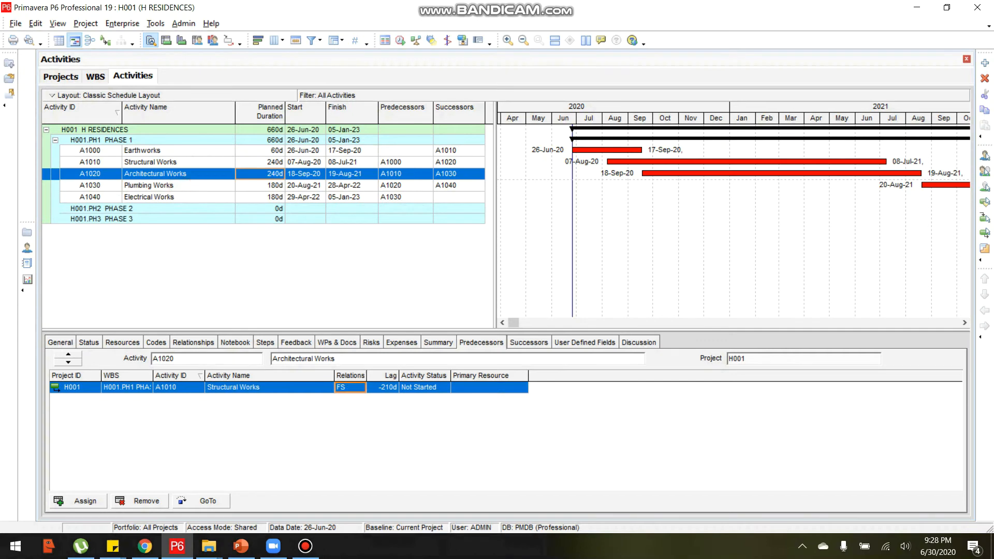
click(173, 186)
click(162, 198)
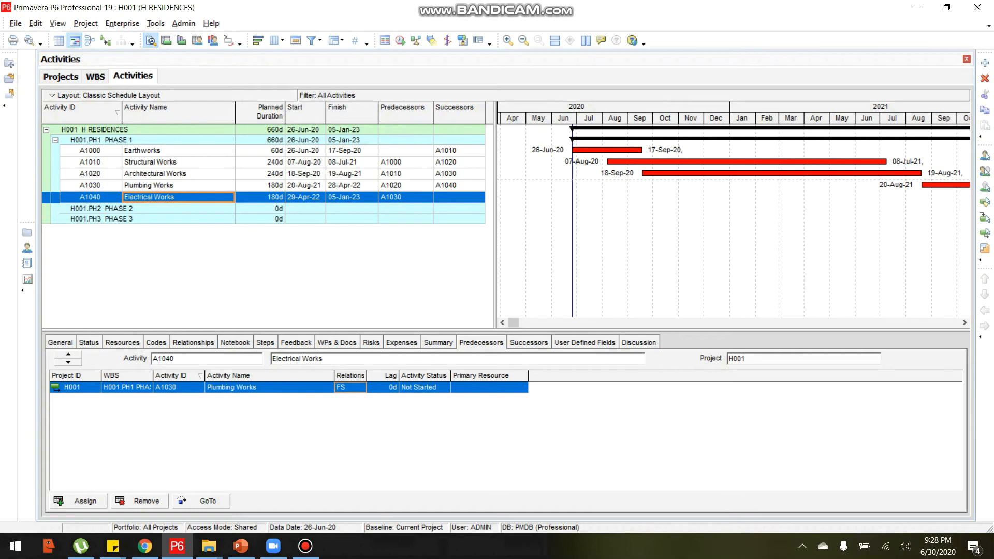
- Set the Architectural Works predecessor of Plumbing Works (A1030) to an SS relationship with a 30-day lag
click(176, 185)
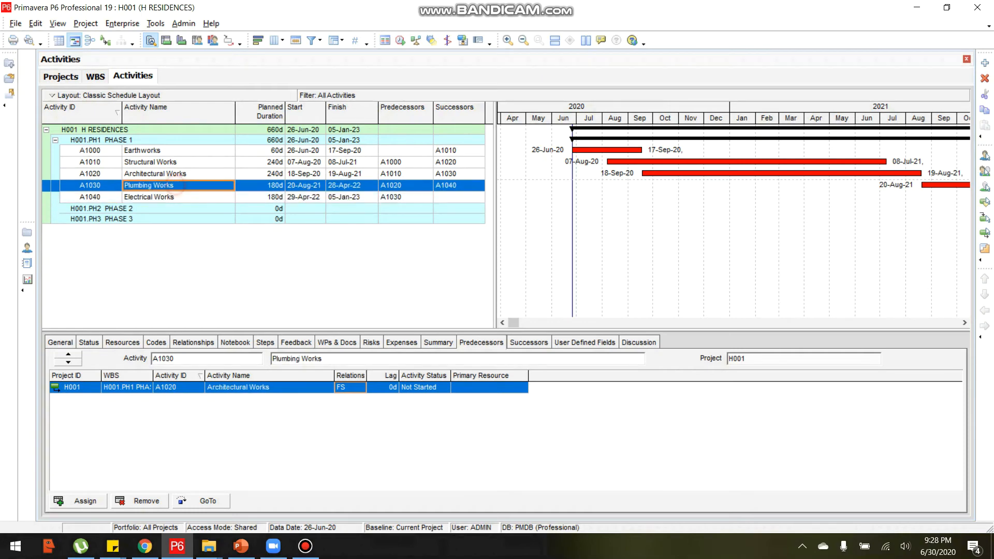
click(305, 546)
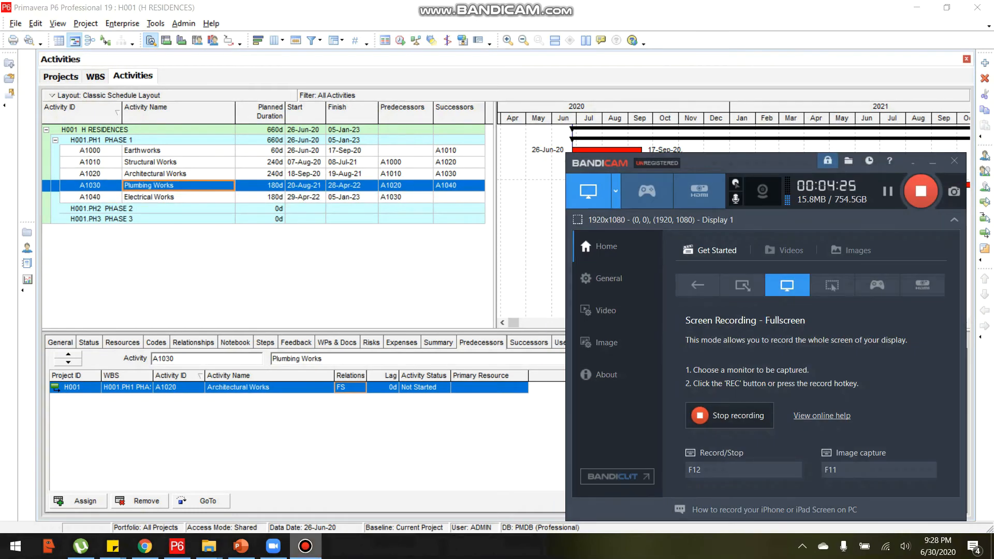
click(252, 232)
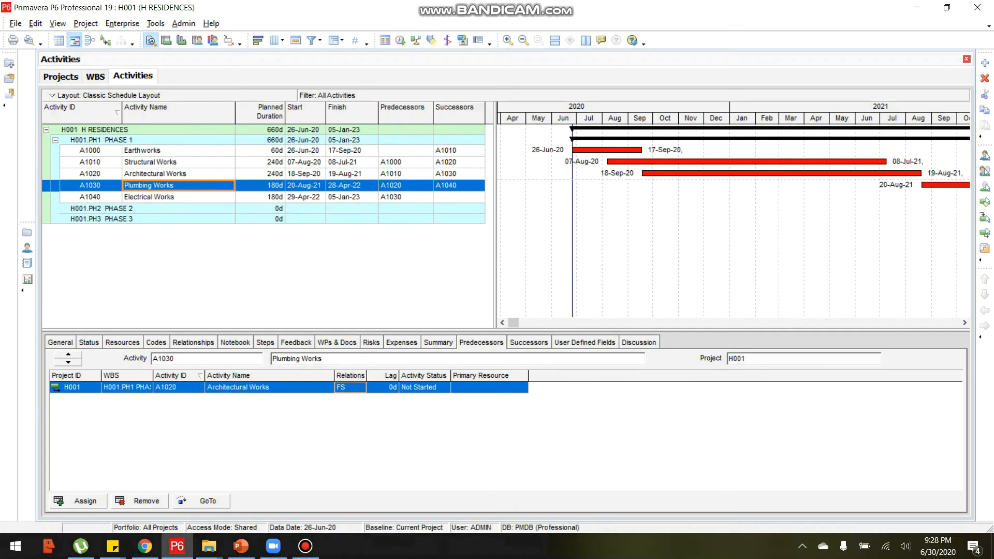
click(342, 389)
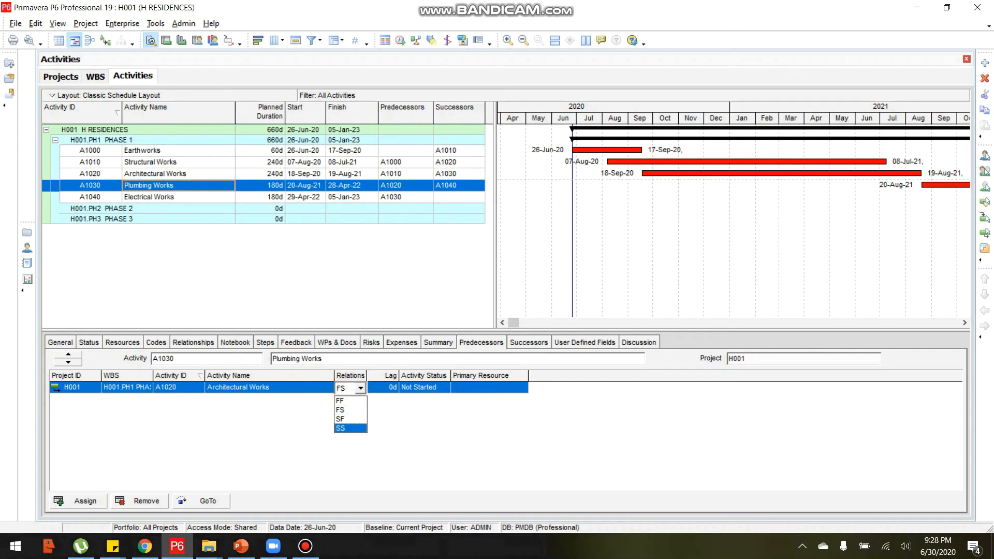
click(352, 425)
click(383, 389)
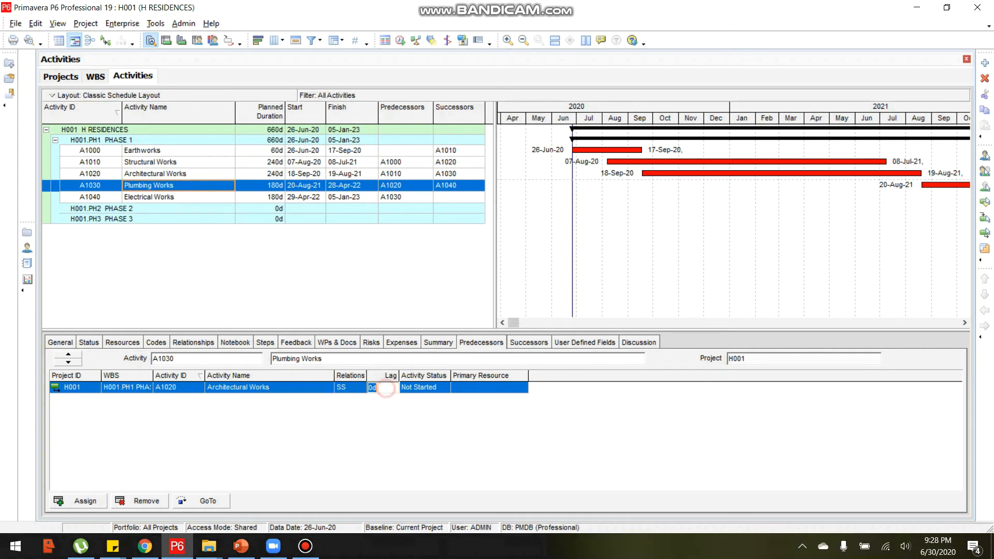
text(30)
key(Return)
- Reschedule the project to apply the changed Plumbing Works relationship and lag
click(182, 198)
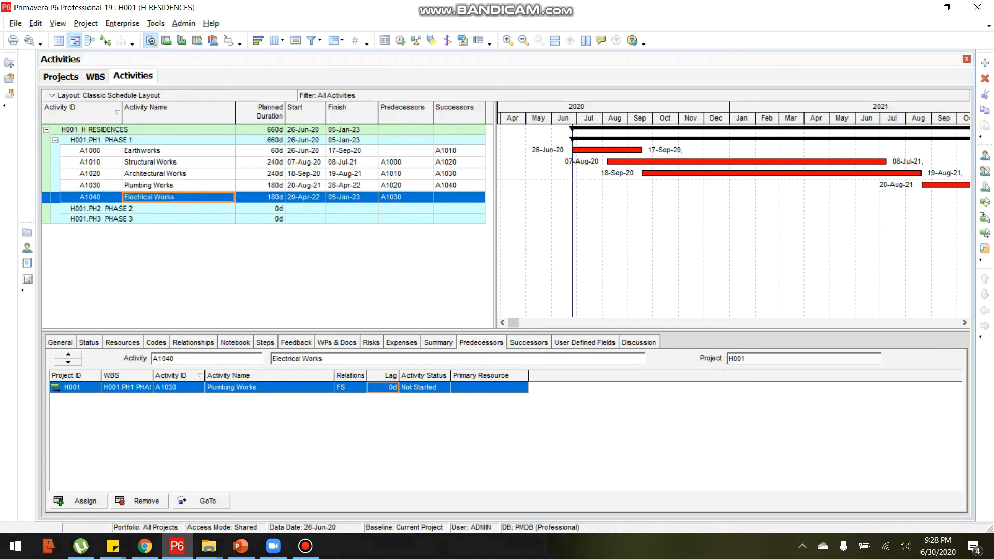
click(155, 23)
click(174, 38)
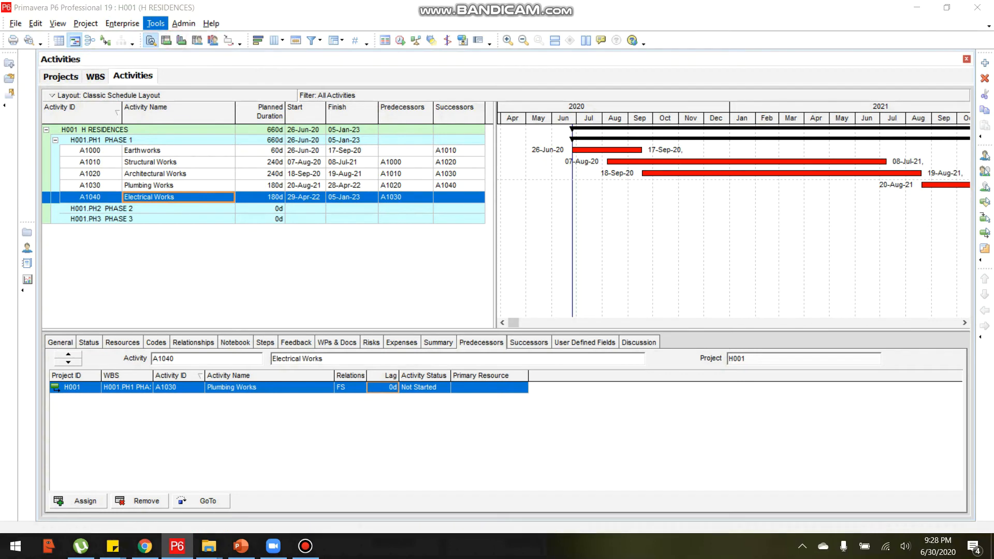
click(639, 223)
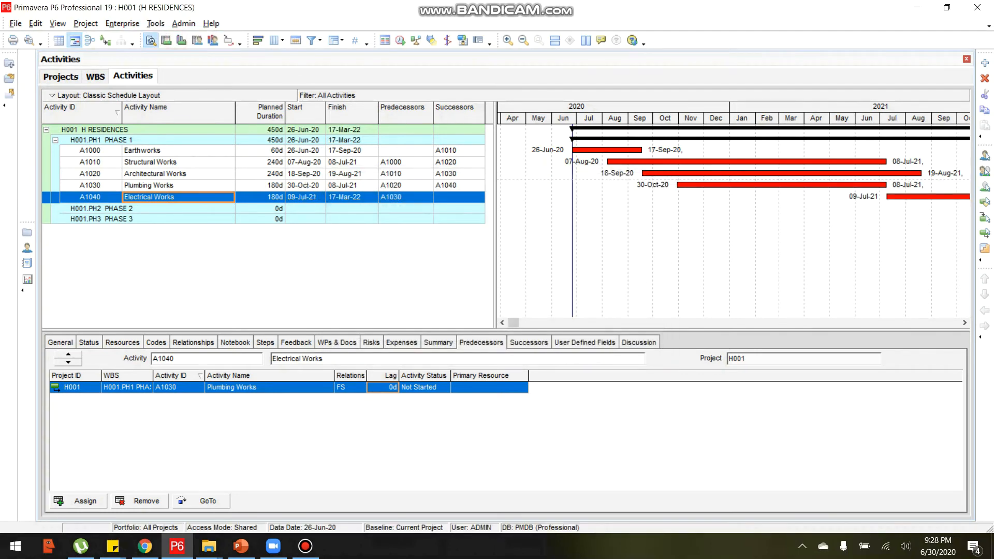
- Set the lag of the Architectural Works predecessor of Plumbing Works to 90 days
click(179, 185)
click(183, 197)
click(185, 185)
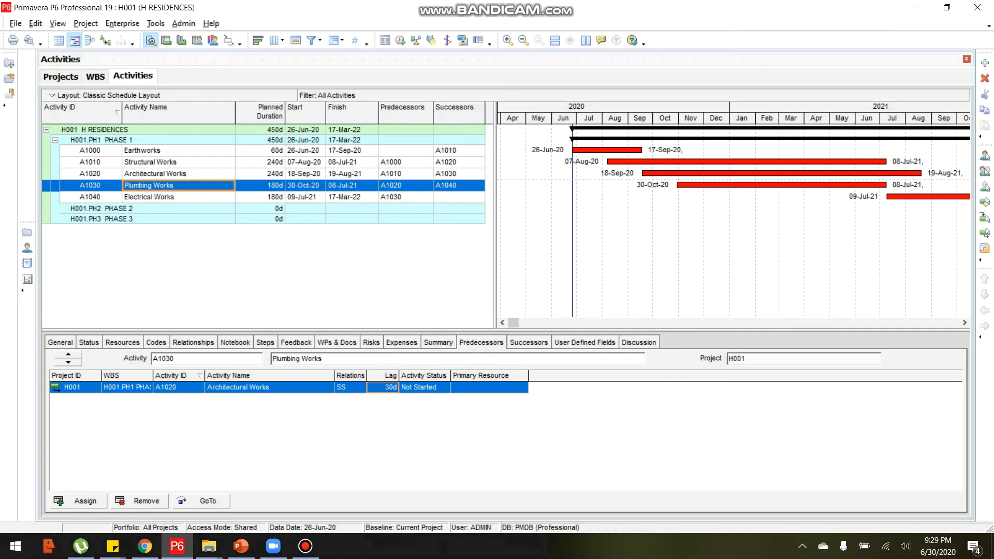
click(386, 387)
drag(391, 388, 368, 388)
text(90)
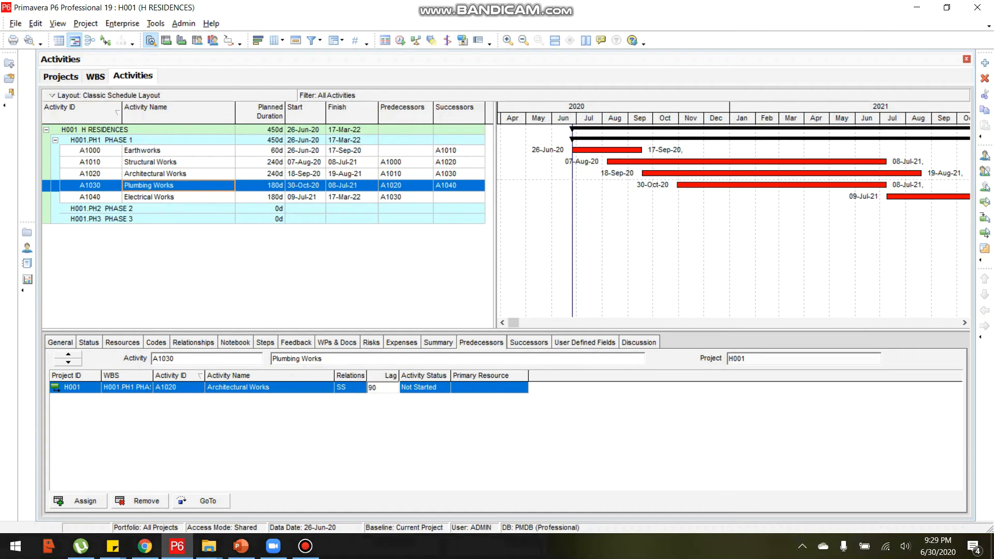
click(205, 197)
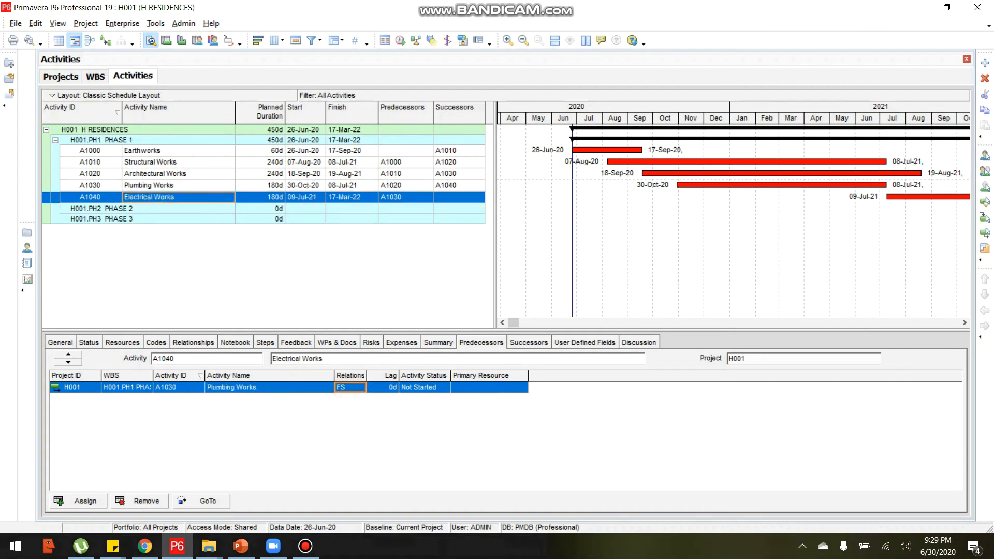
- Check the predecessor links of Plumbing Works and Architectural Works, and reschedule the project with the new Plumbing Works lag
click(168, 185)
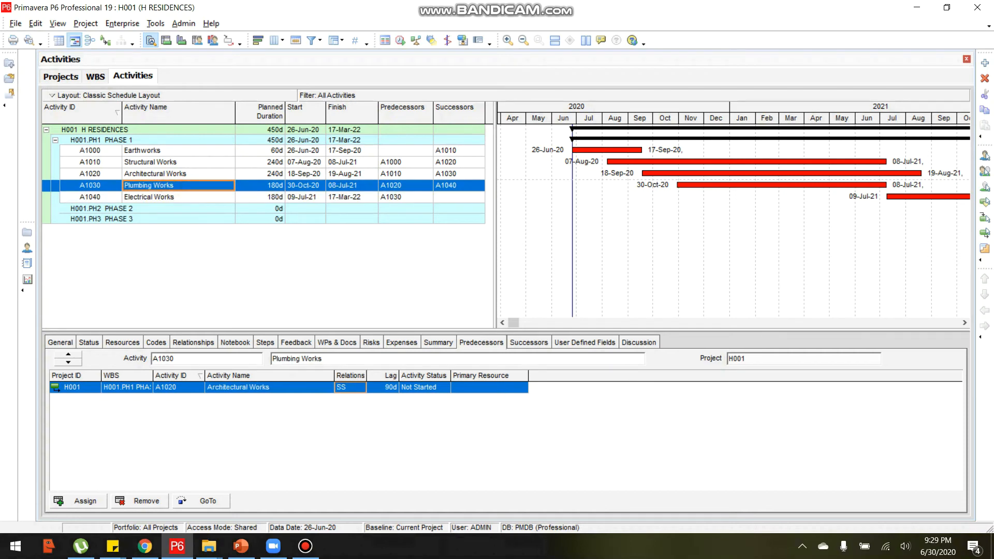
click(195, 174)
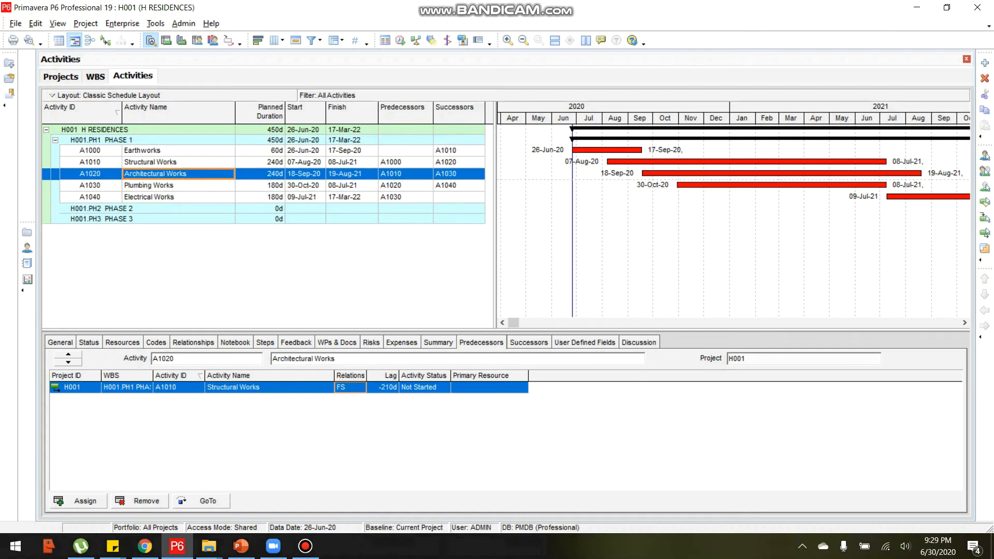
click(205, 185)
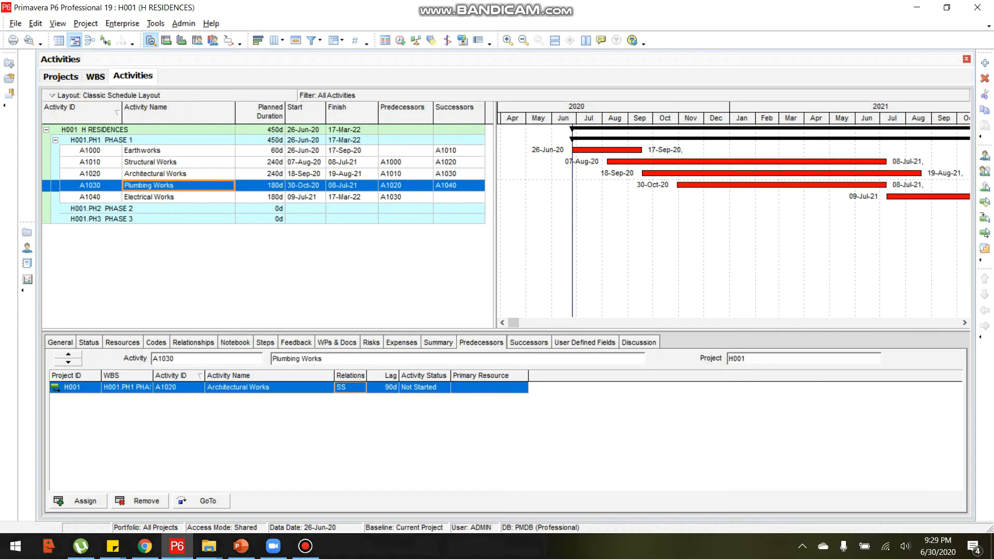
double_click(383, 387)
click(340, 387)
click(375, 391)
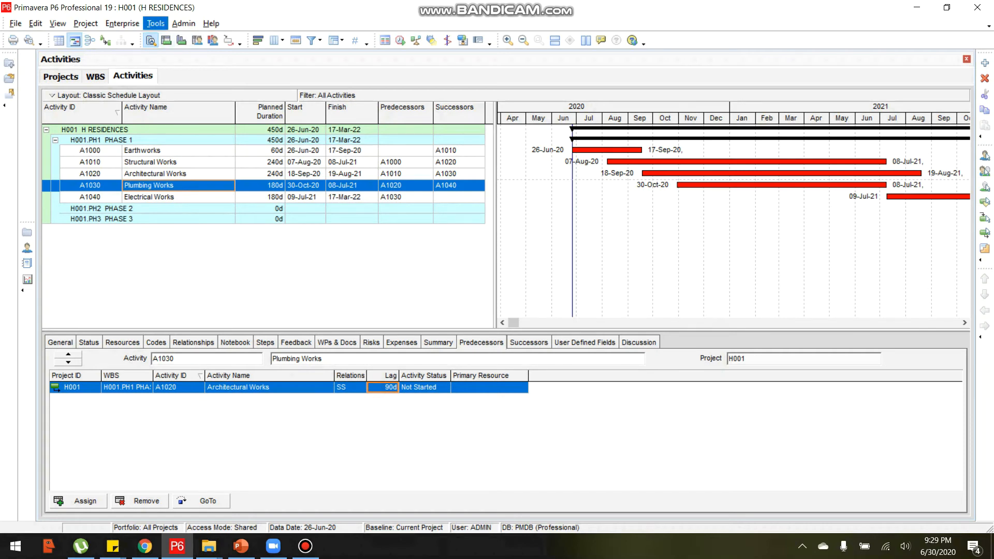
click(157, 24)
click(167, 36)
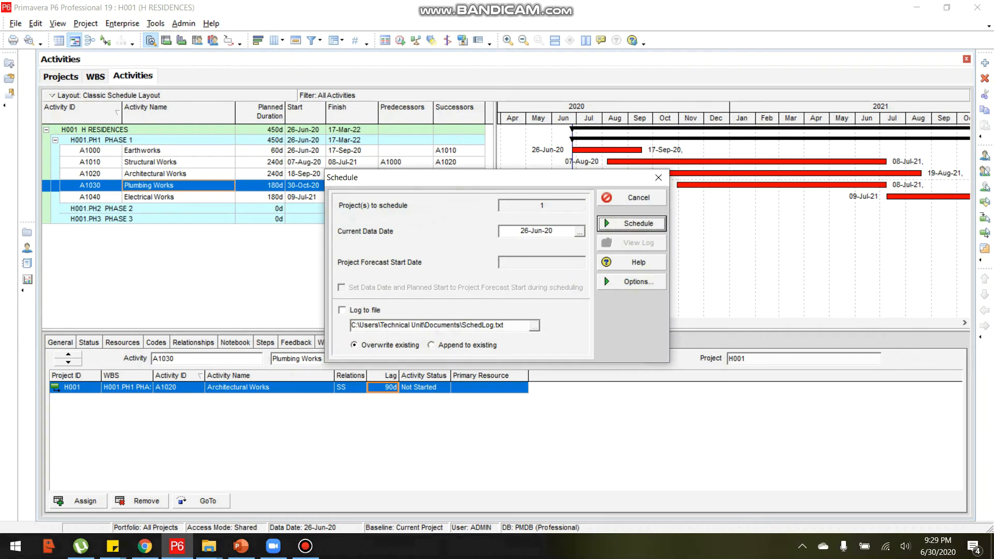
click(638, 223)
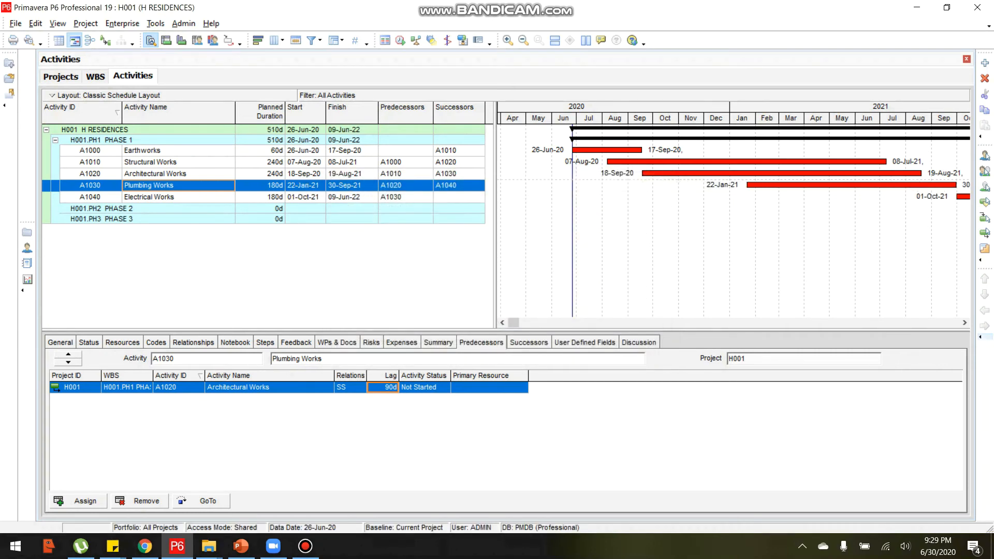
- Set the Plumbing Works predecessor of Electrical Works (A1040) to an FF relationship and reschedule the project
drag(963, 322, 963, 325)
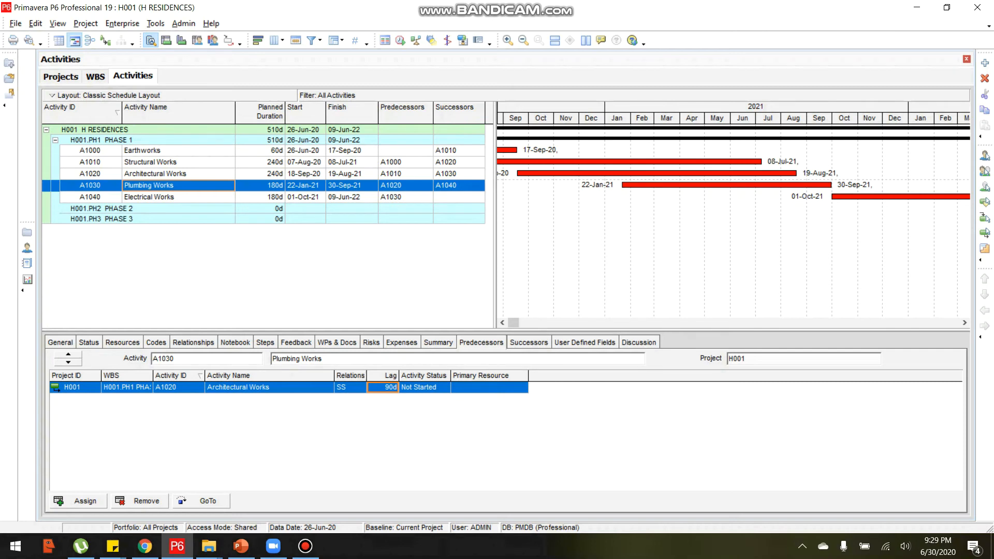
click(168, 198)
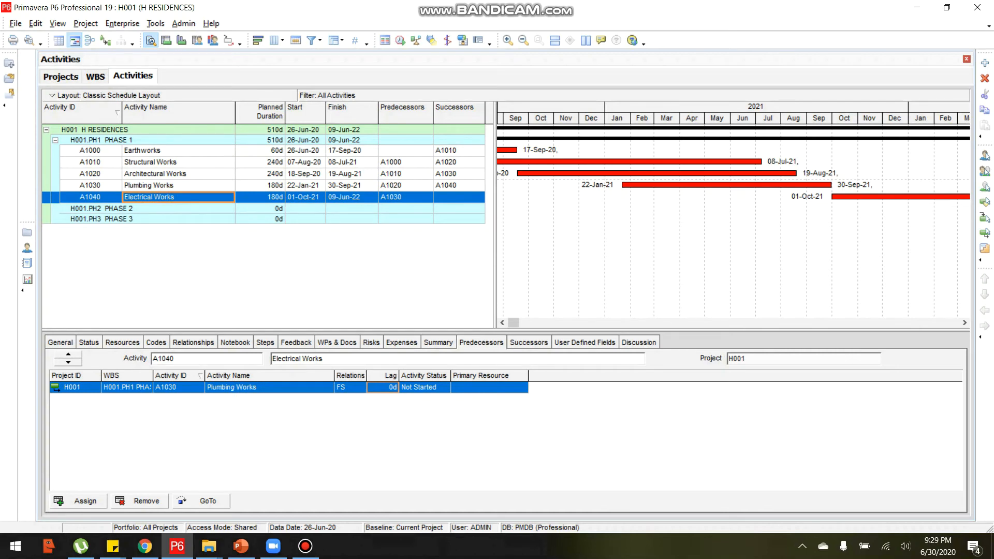
click(350, 389)
click(351, 387)
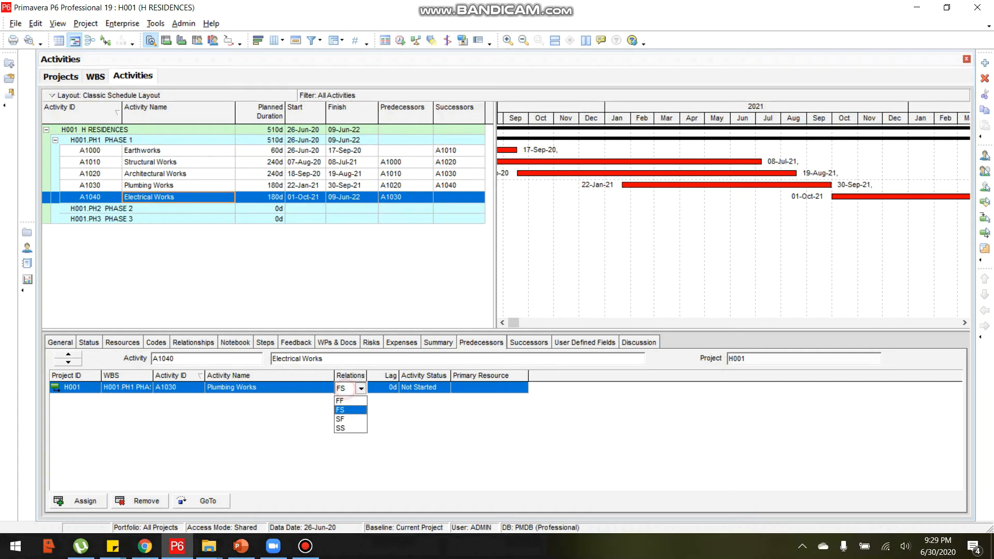
click(345, 403)
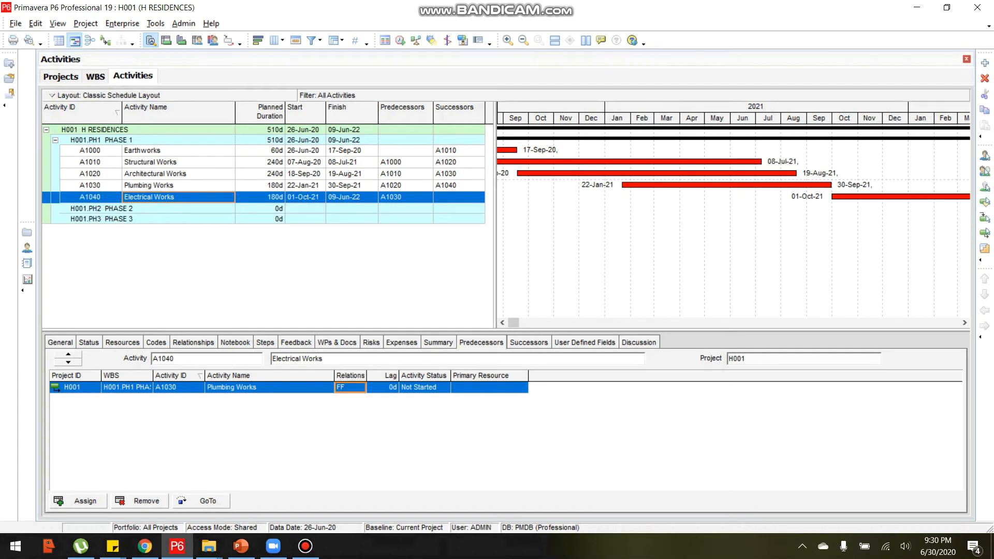
click(381, 386)
click(155, 24)
click(178, 39)
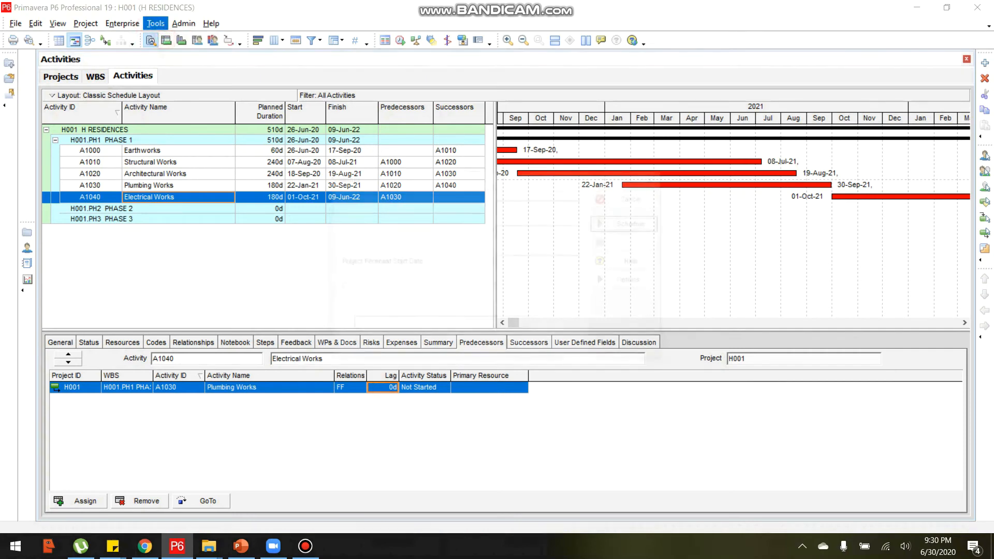
click(639, 224)
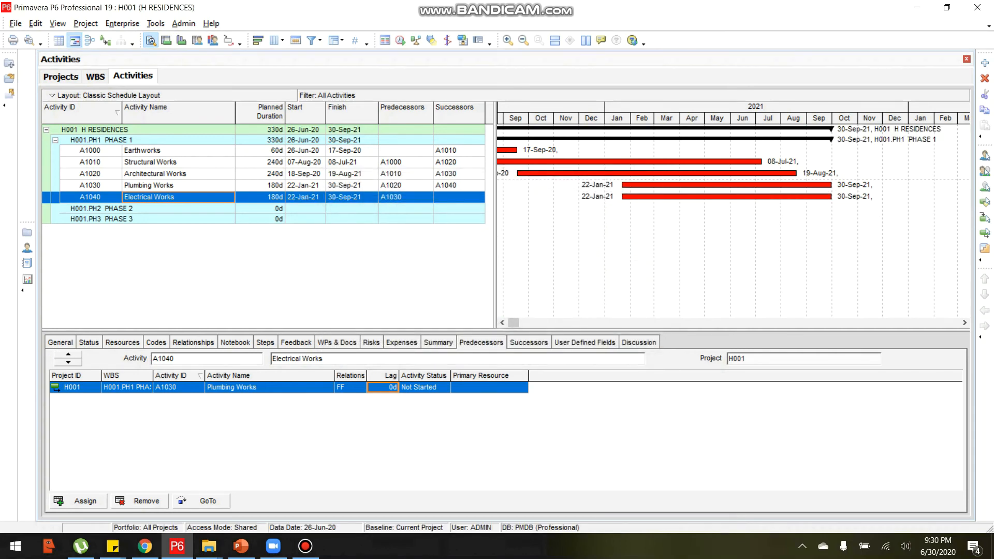
- Bring the Phase 1 bars from June 2020 into the Gantt chart's view and run the schedule calculation again
click(502, 322)
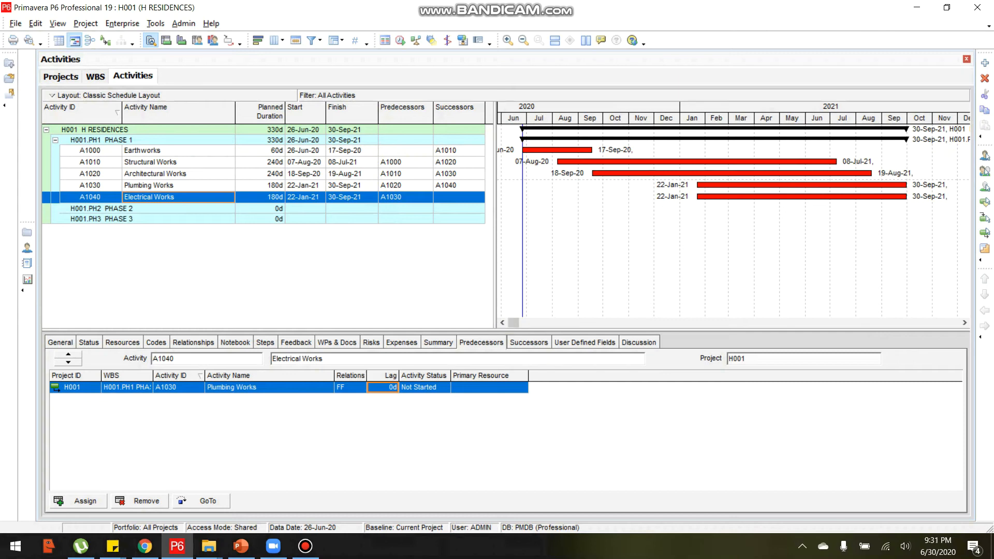
click(800, 249)
click(156, 23)
click(178, 36)
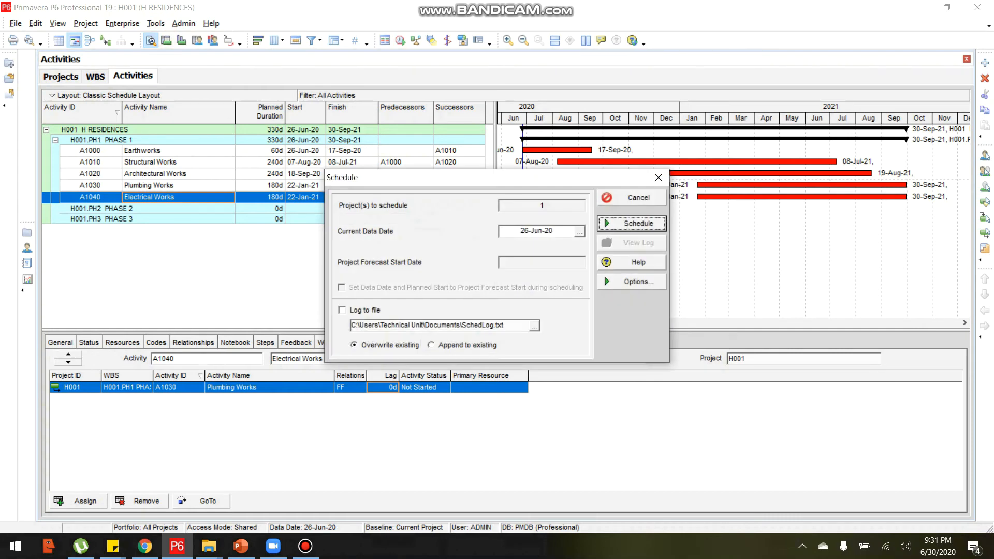
click(629, 223)
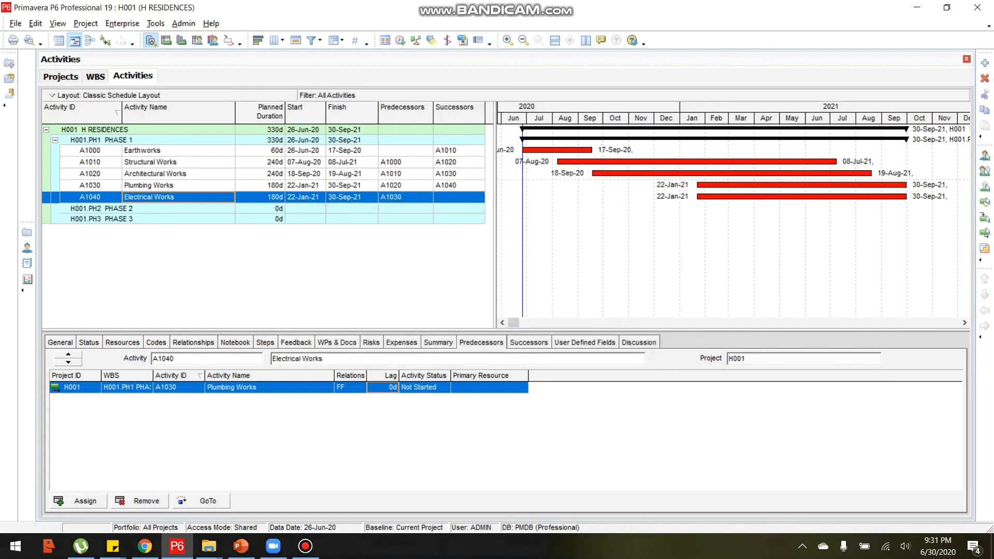
- Copy the five Phase 1 activities, from Earthworks (A1000) to Electrical Works (A1040)
click(98, 150)
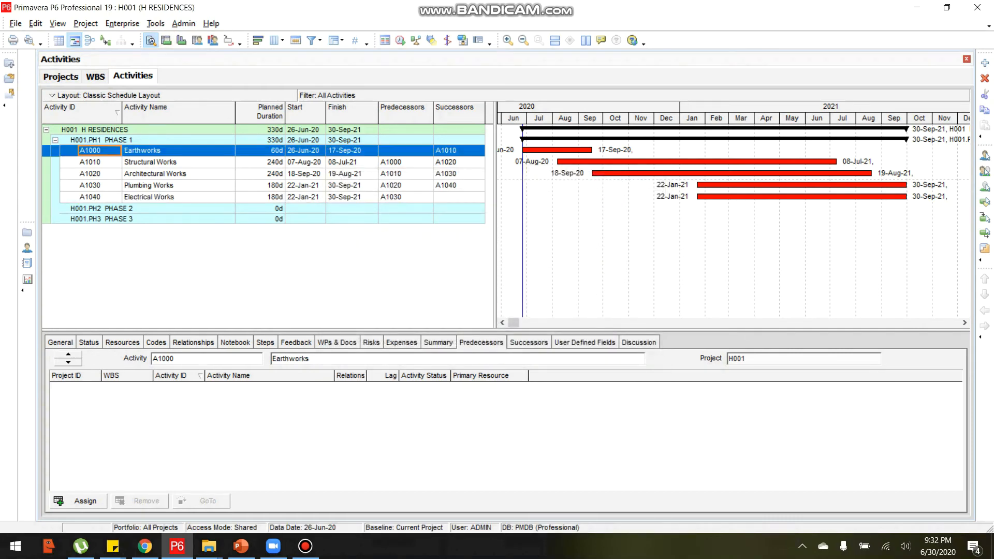
click(97, 198)
click(86, 150)
shift+click(100, 197)
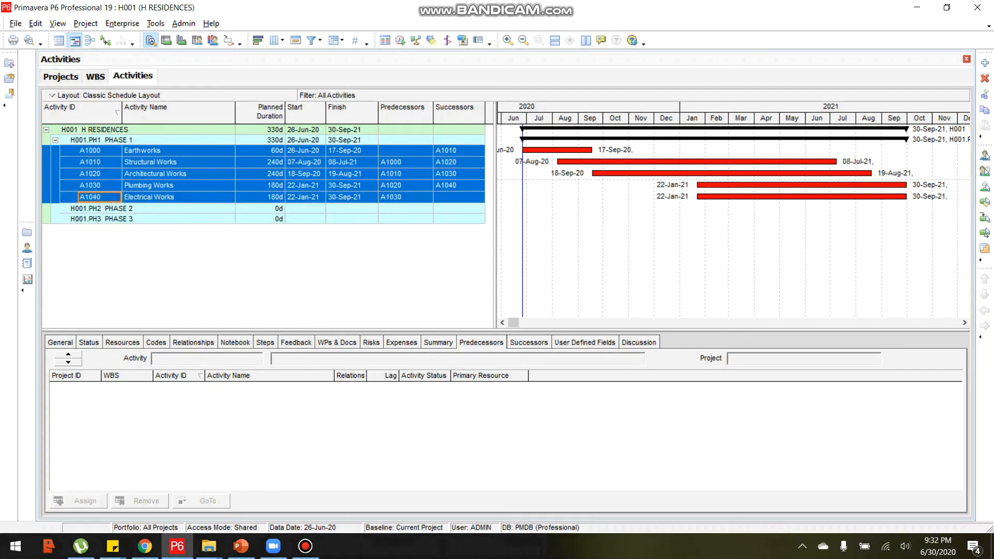
right_click(106, 196)
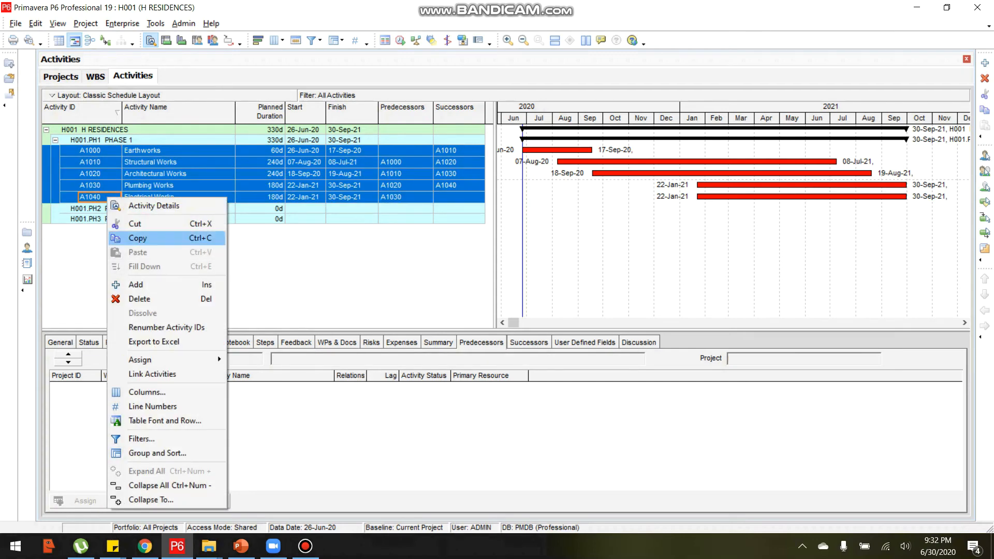
click(150, 237)
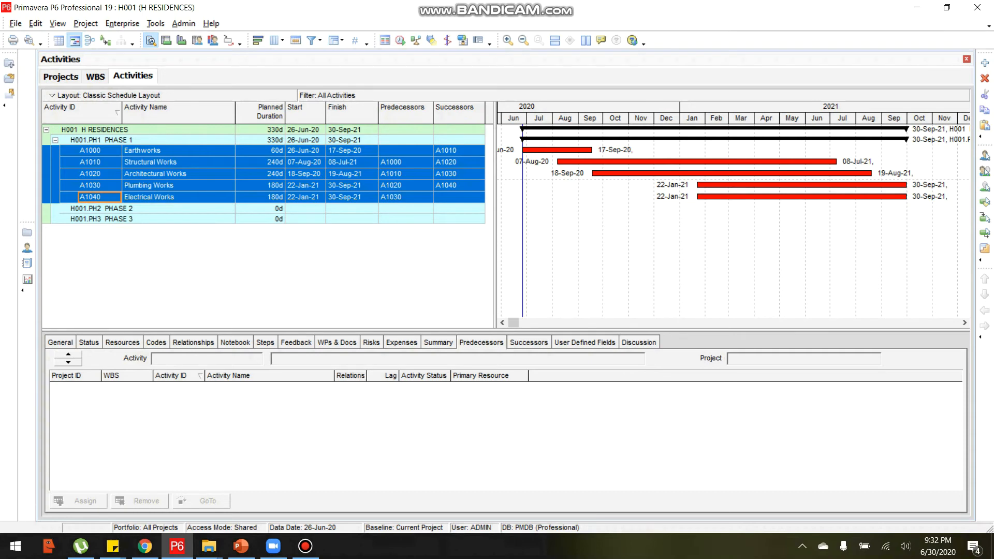
- Paste the copied activities into PHASE 2 with relationships only between copied activities, incrementing the activity IDs by 10
click(121, 209)
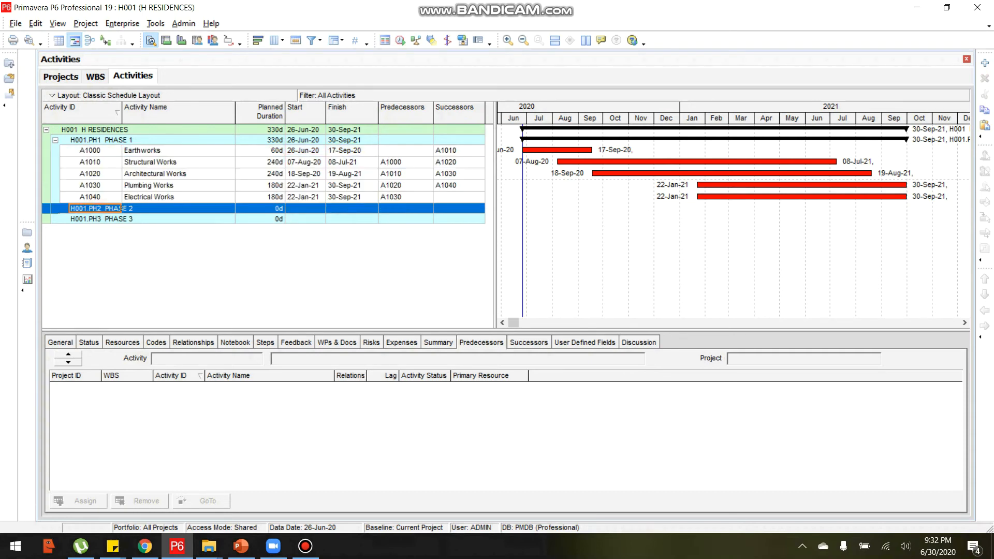
right_click(121, 208)
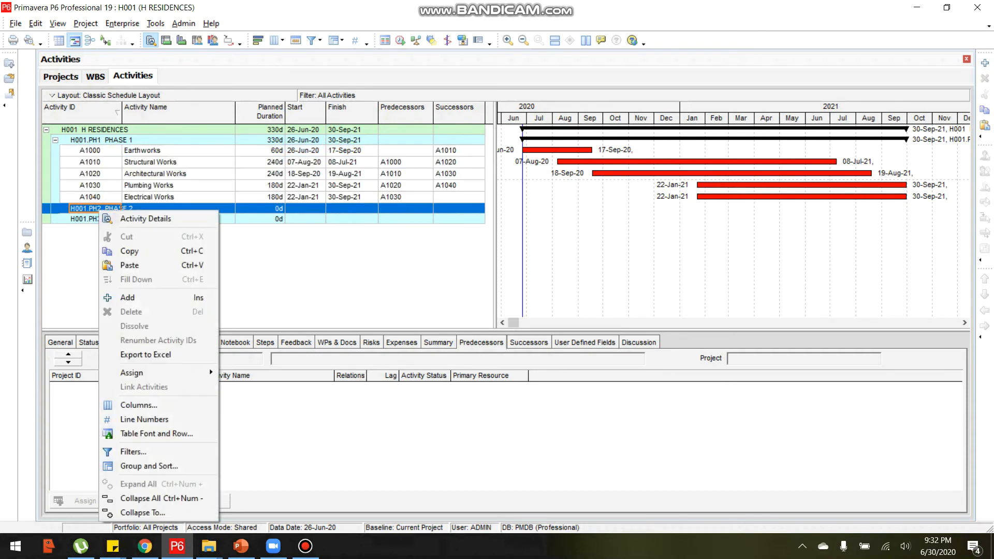
click(143, 265)
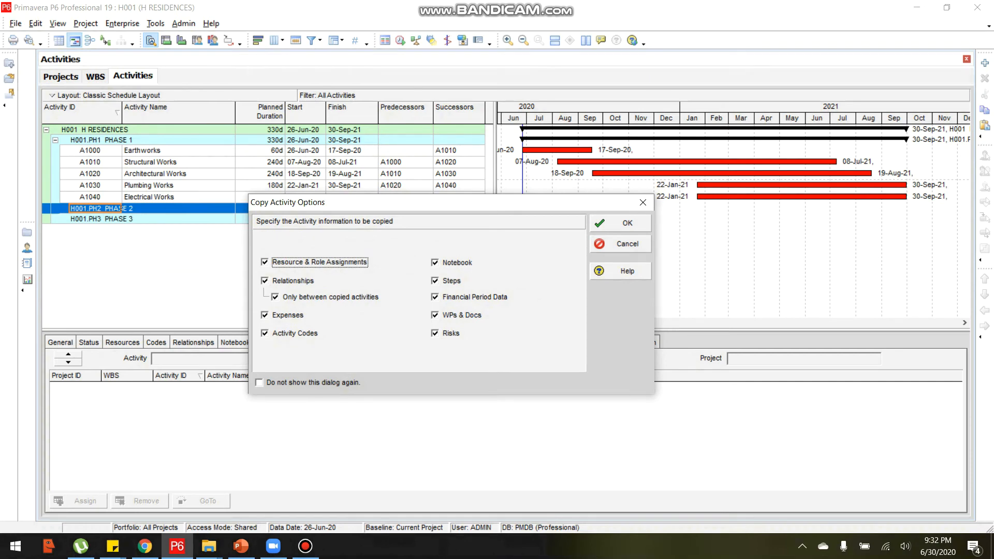
click(344, 281)
click(343, 281)
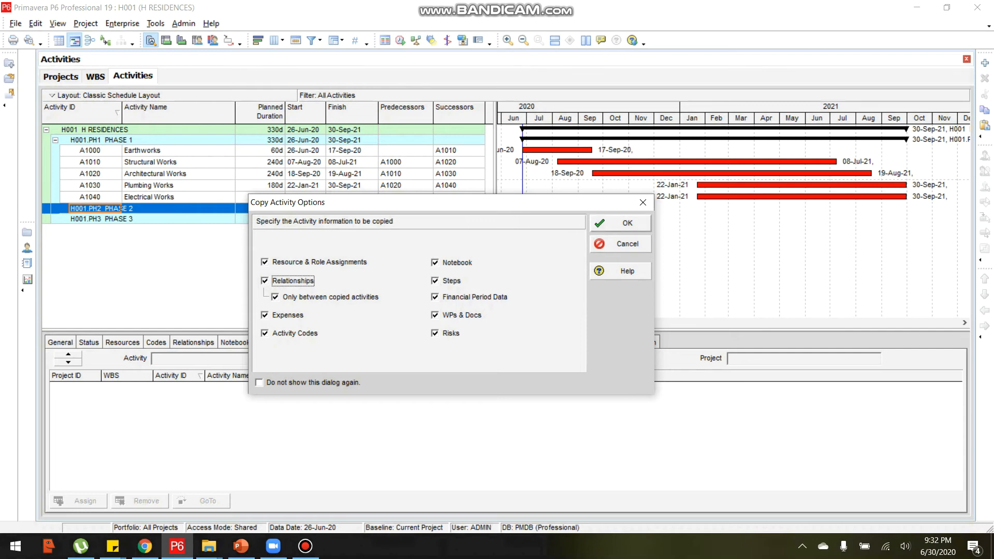
key(Return)
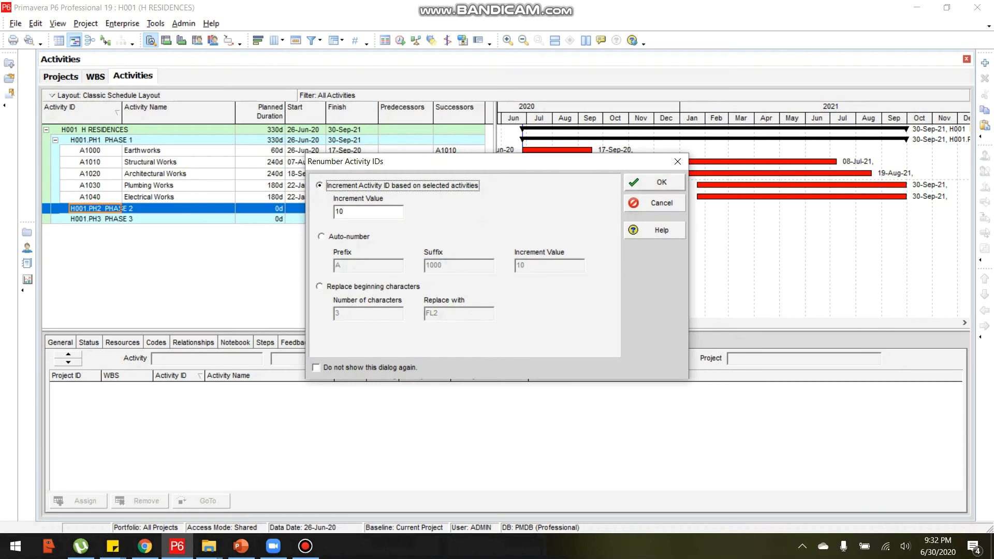
key(Return)
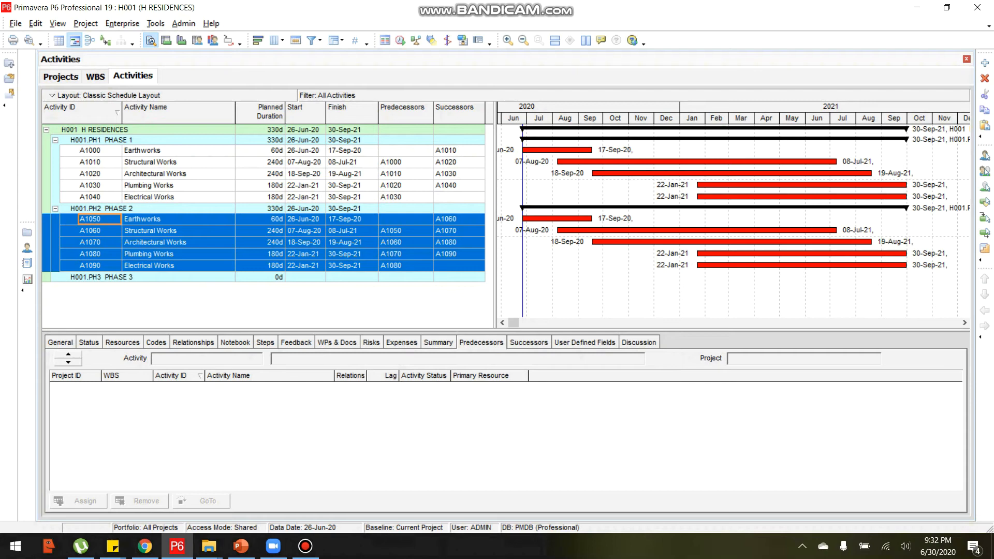
- Paste the same activities into PHASE 3 with all copy options kept, incrementing the activity IDs by 10
click(98, 278)
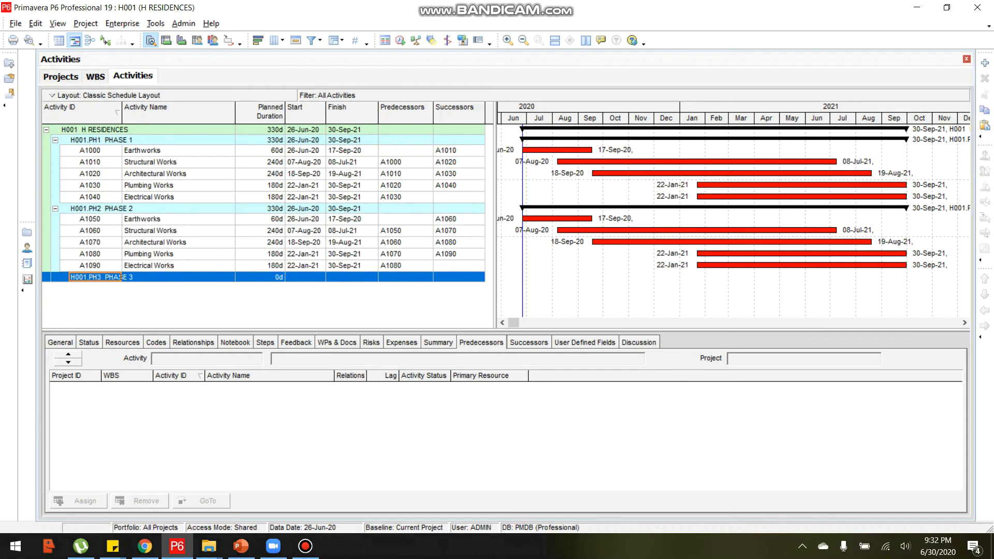
right_click(98, 277)
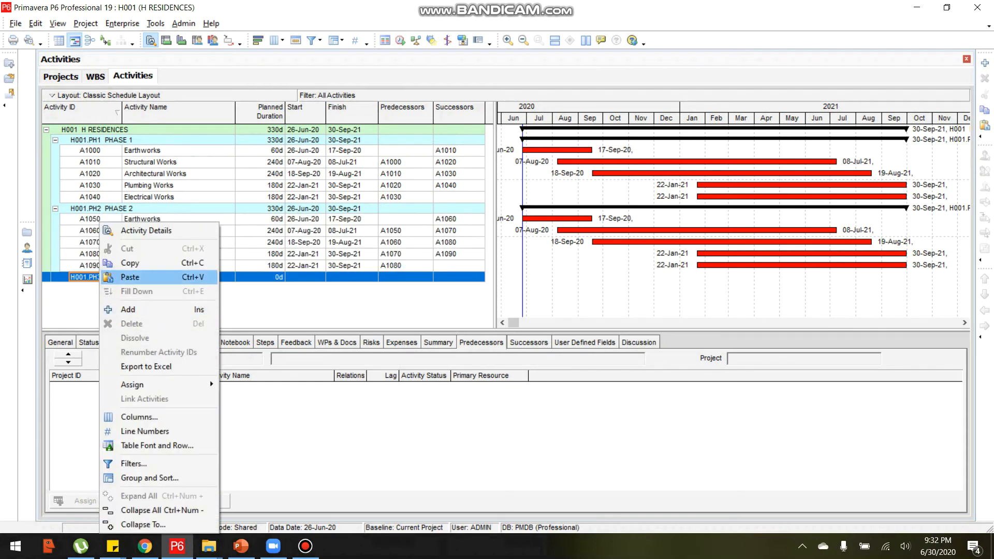
click(125, 277)
click(386, 283)
click(326, 287)
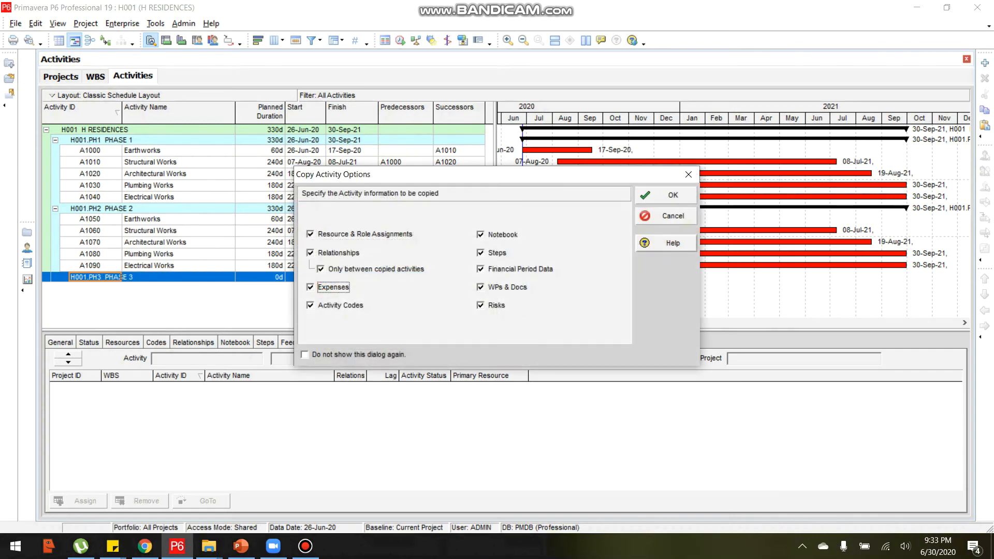
click(667, 195)
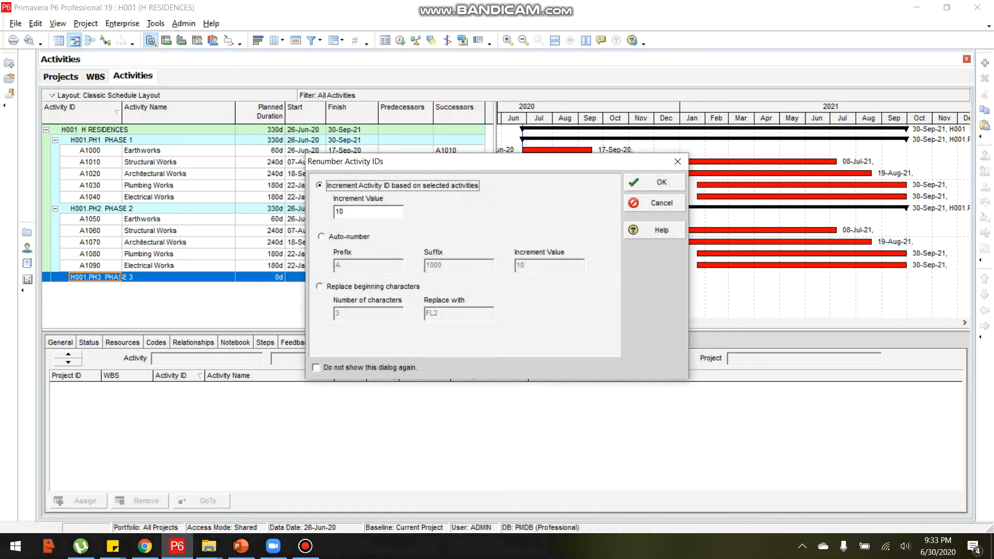
click(364, 212)
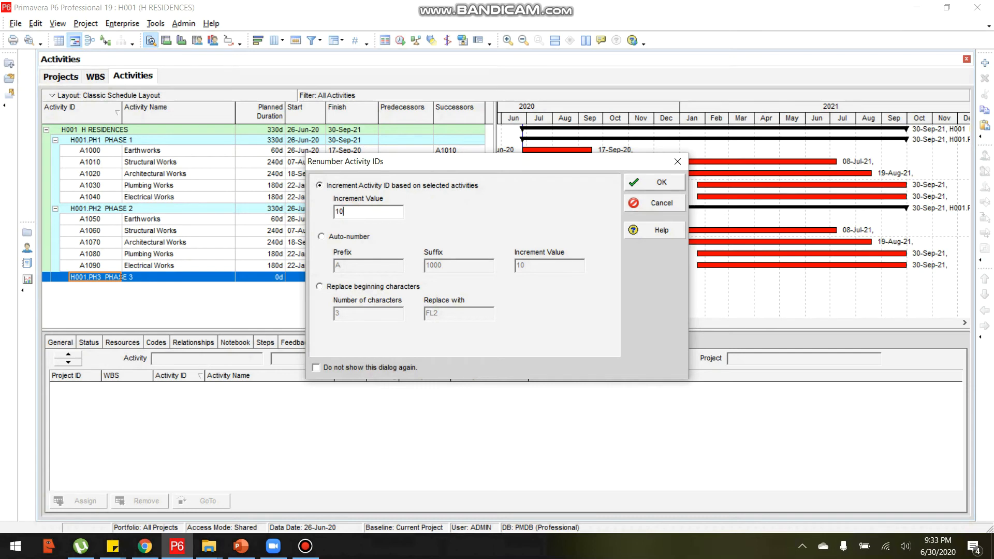
key(Return)
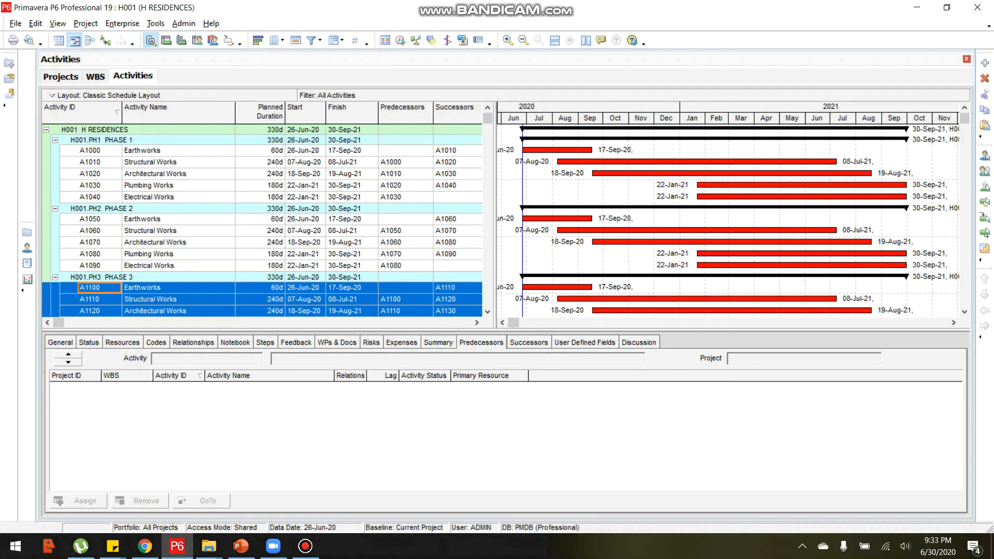
- Enlarge the activity table beside the Gantt chart and widen its Predecessors column to show the full heading
click(503, 323)
click(502, 323)
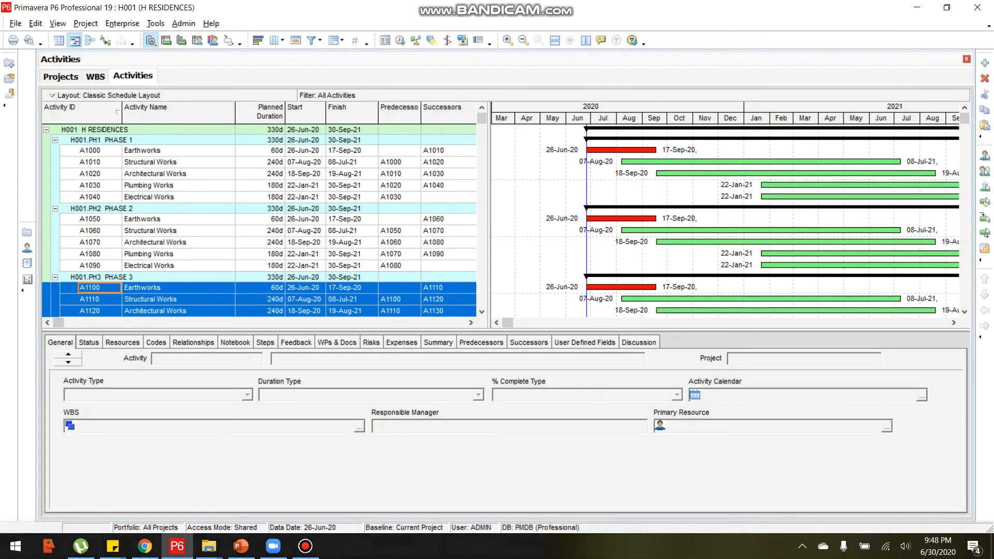
drag(489, 286, 510, 287)
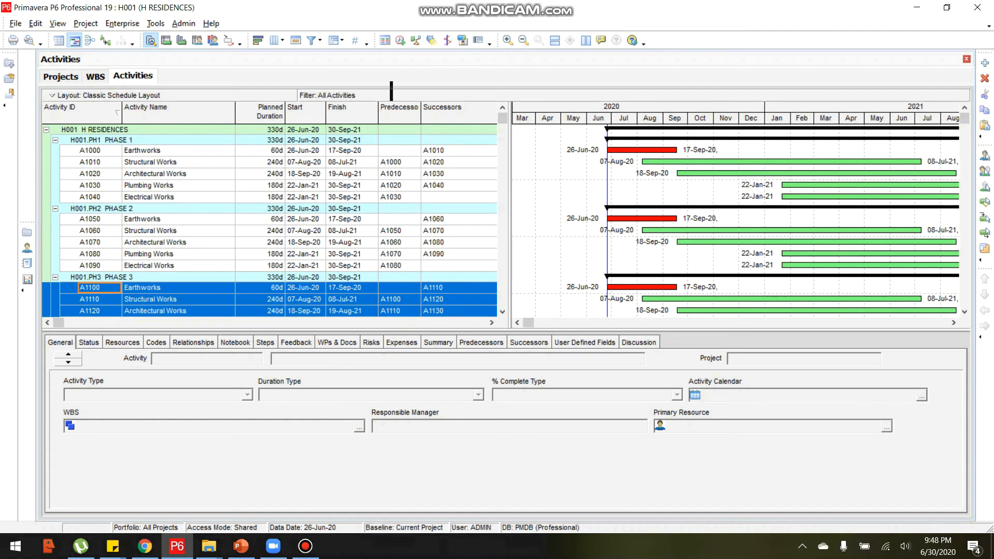
click(392, 231)
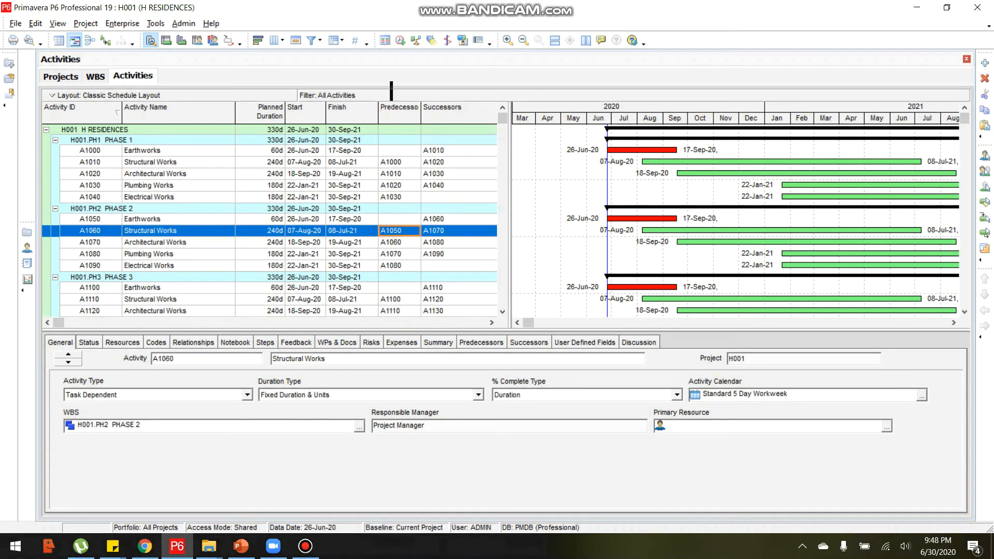
drag(421, 106, 438, 105)
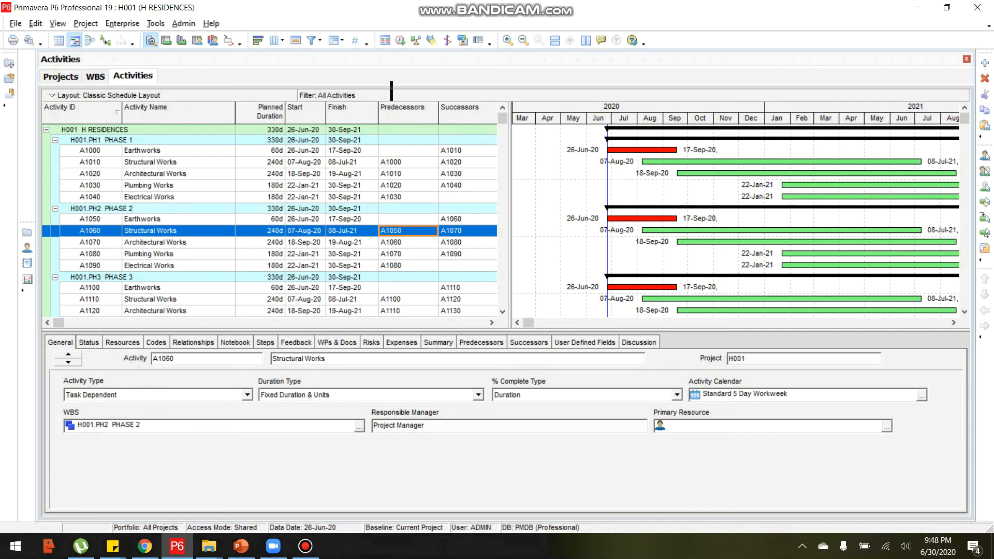
- Assign Phase 1 Earthworks (A1000) as the predecessor of Phase 2 Earthworks (A1050)
click(411, 218)
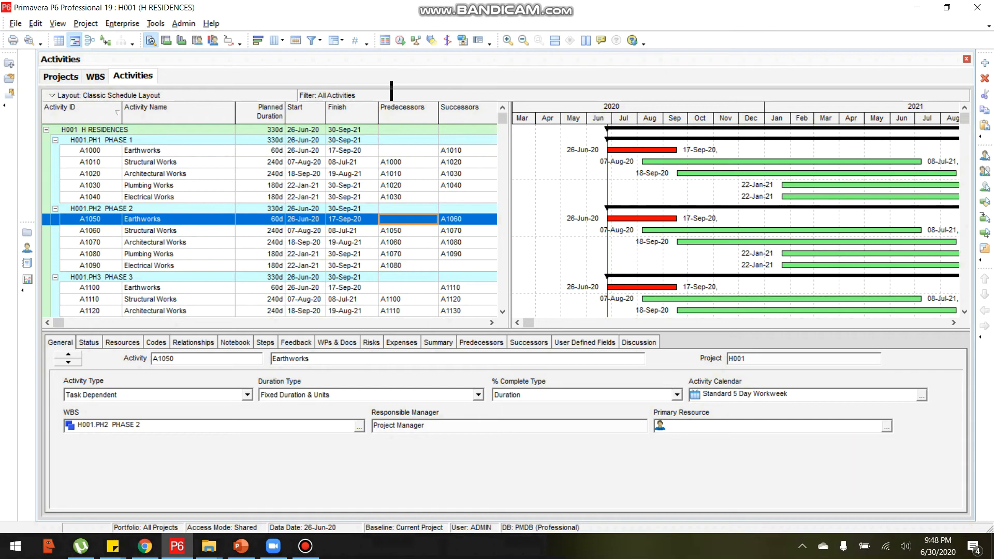
double_click(408, 219)
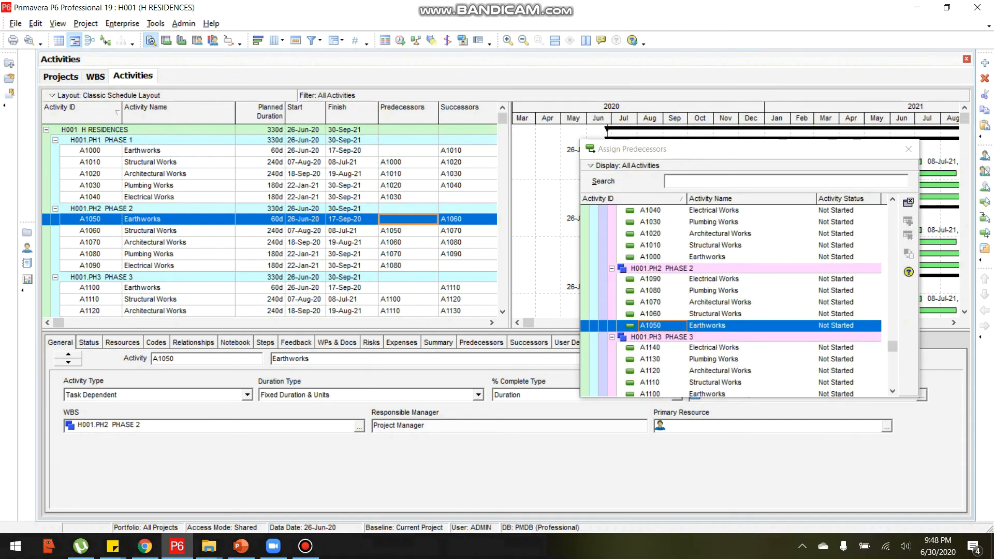
double_click(715, 256)
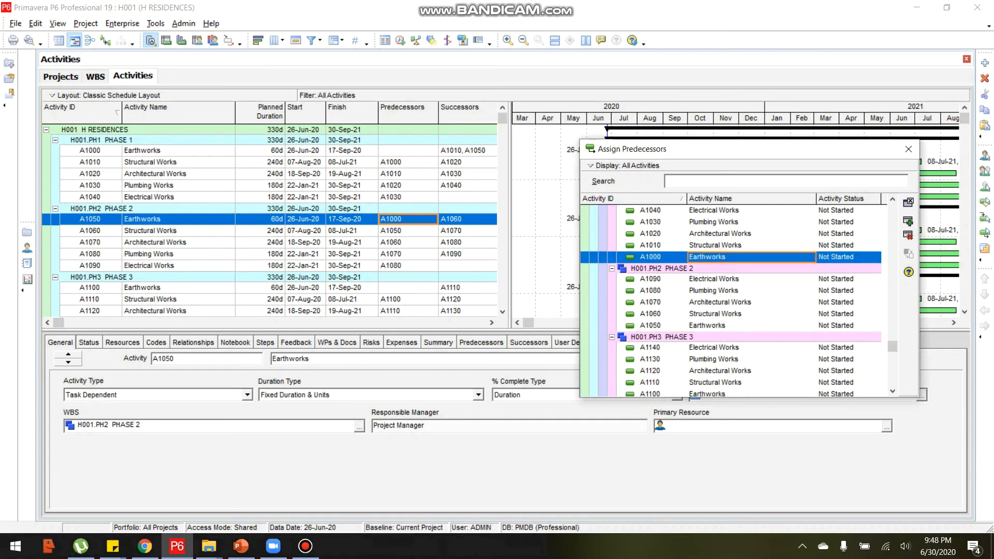
- Assign Phase 2 Earthworks (A1050) as the predecessor of Phase 3 Earthworks (A1100) and close the predecessor assignment
click(403, 288)
click(706, 393)
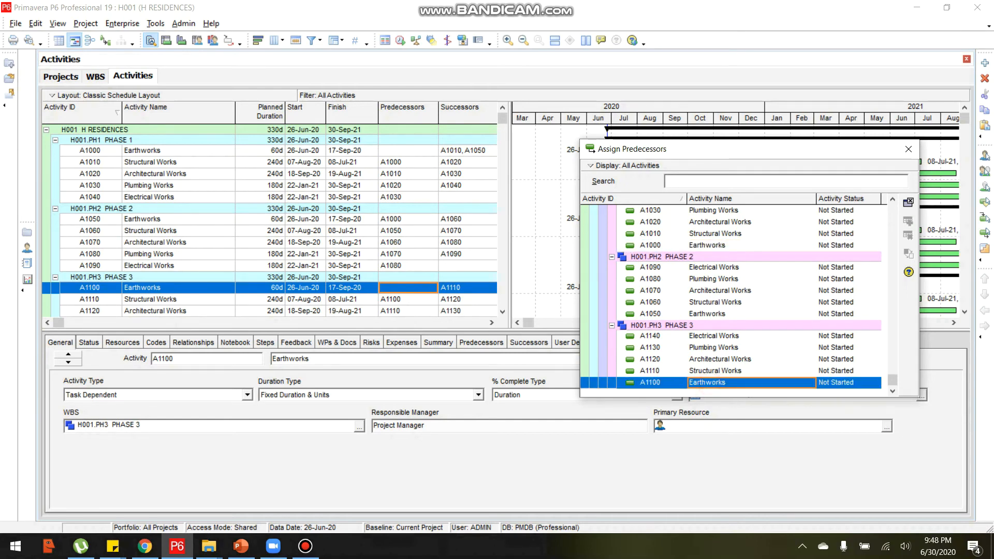
double_click(714, 313)
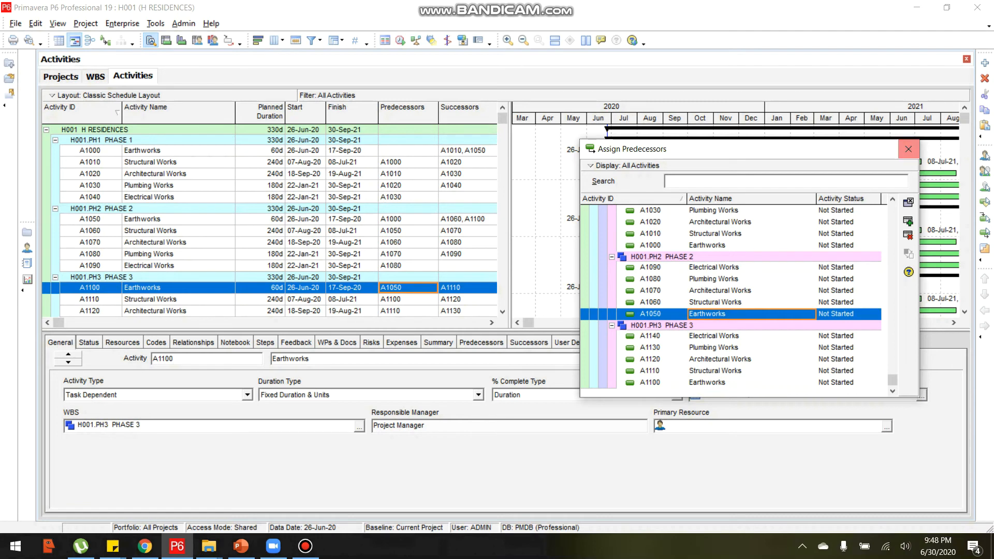
click(908, 148)
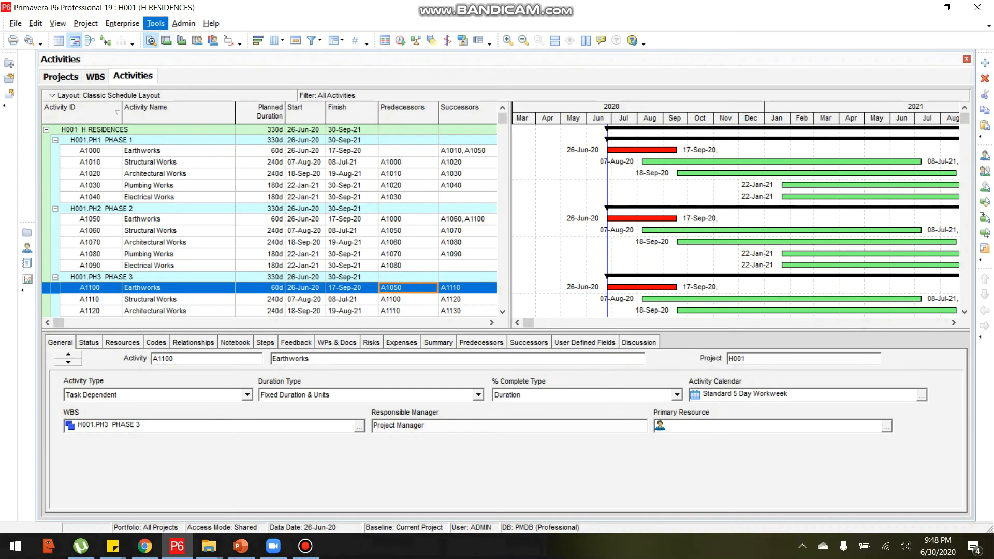
- Reschedule the project with the data date of 26-Jun-20 to apply the Earthworks links between phases
click(155, 23)
click(171, 37)
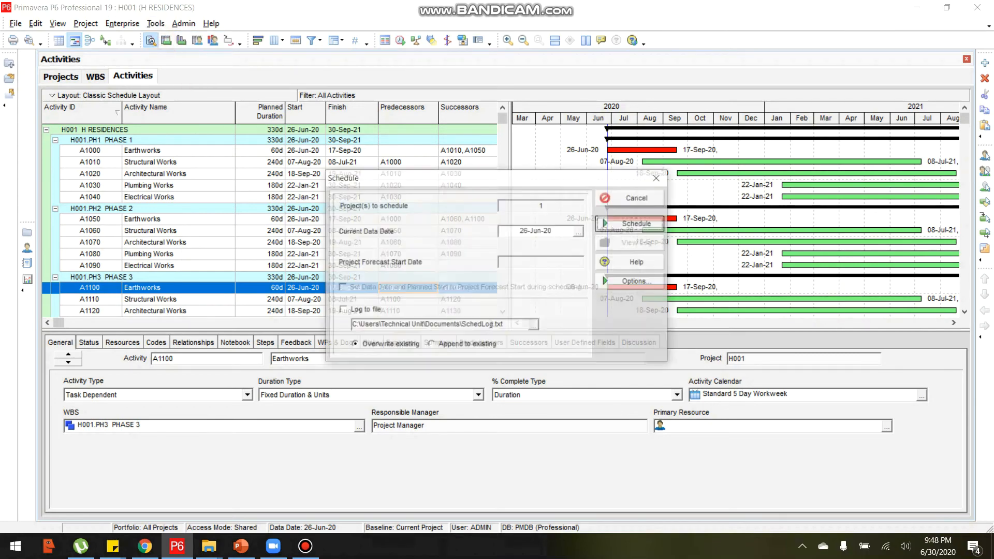
key(Return)
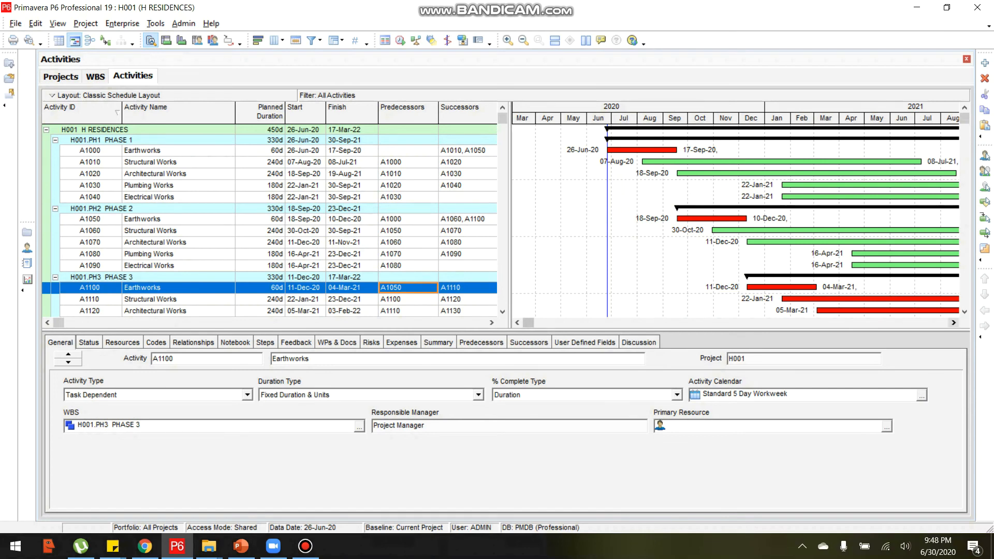
- Examine the Gantt bars of all three phases, from the first Earthworks to the last Phase 3 activities in 2022
click(954, 323)
click(954, 323)
click(954, 323)
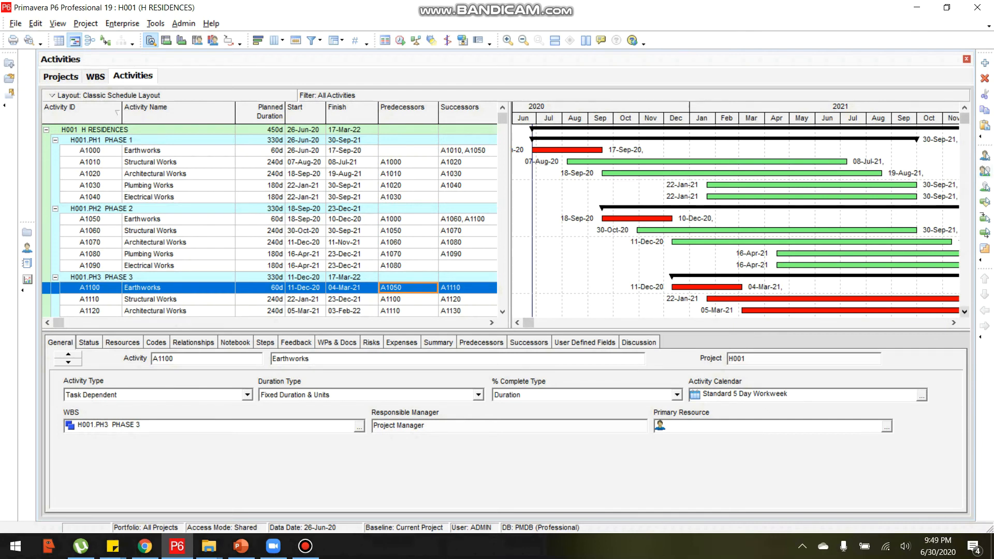
click(964, 312)
click(963, 312)
click(964, 312)
click(964, 311)
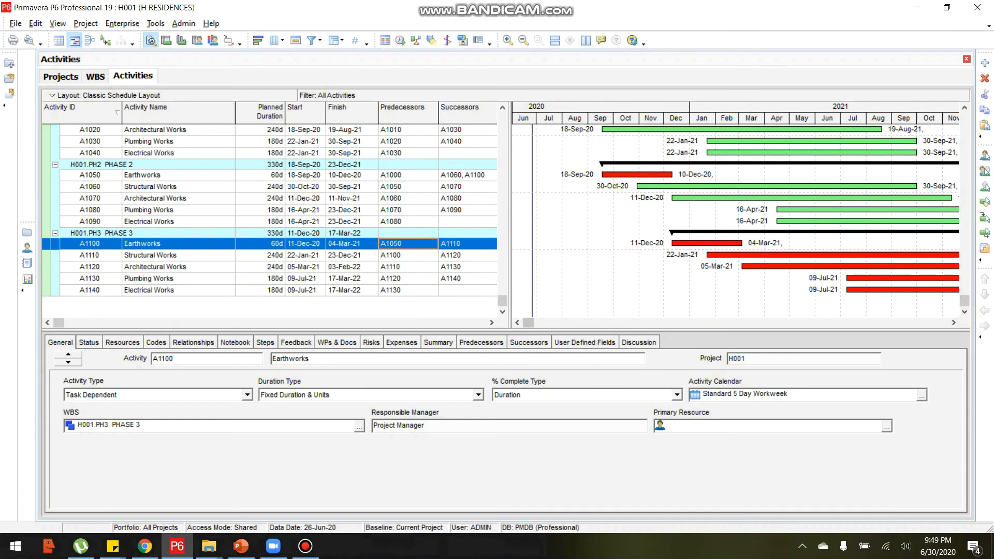
drag(954, 322, 953, 322)
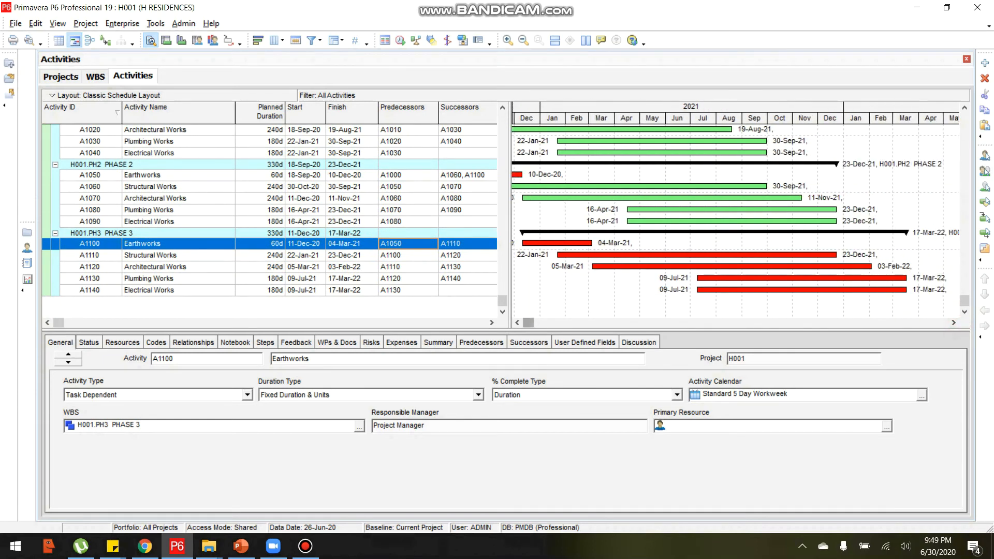
drag(965, 301, 964, 118)
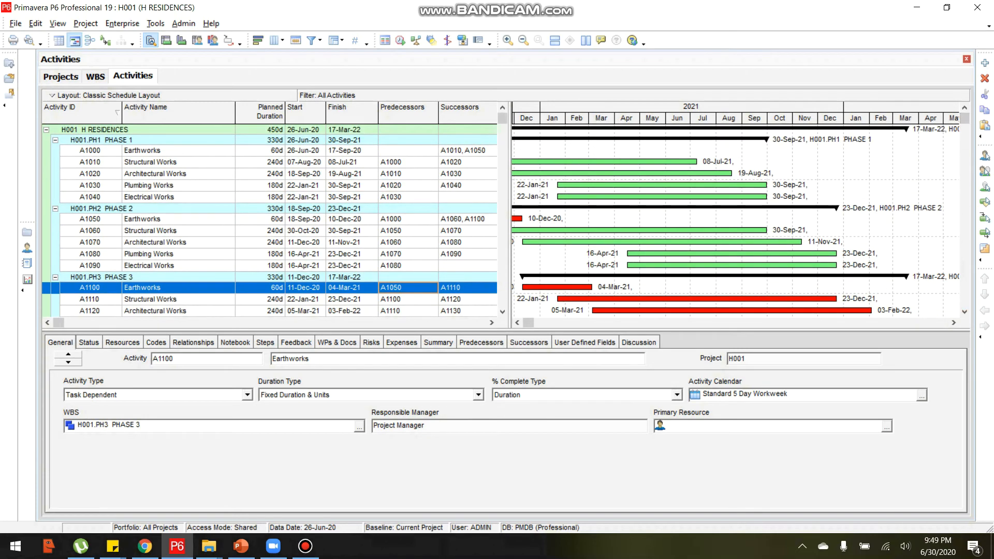
click(527, 322)
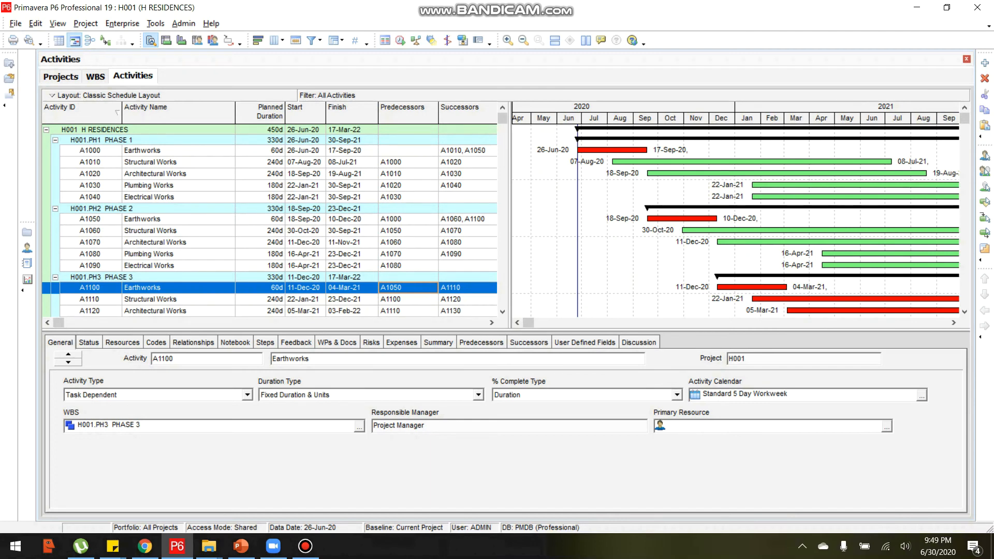
click(954, 323)
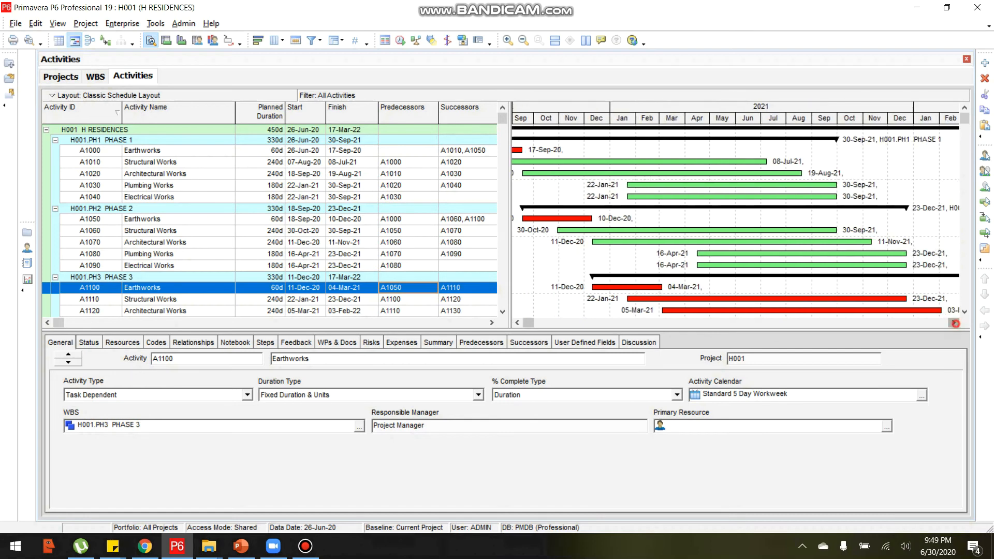
click(964, 311)
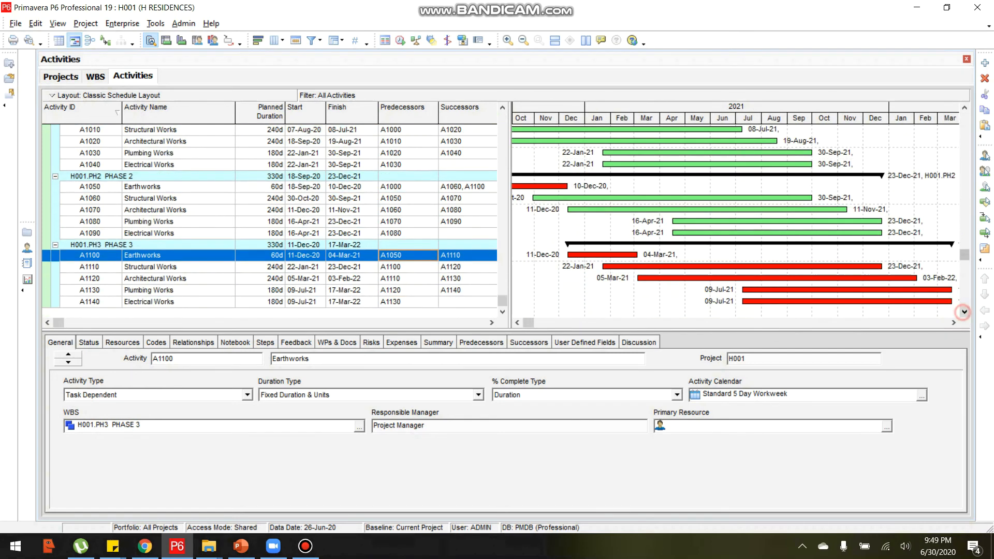
click(953, 323)
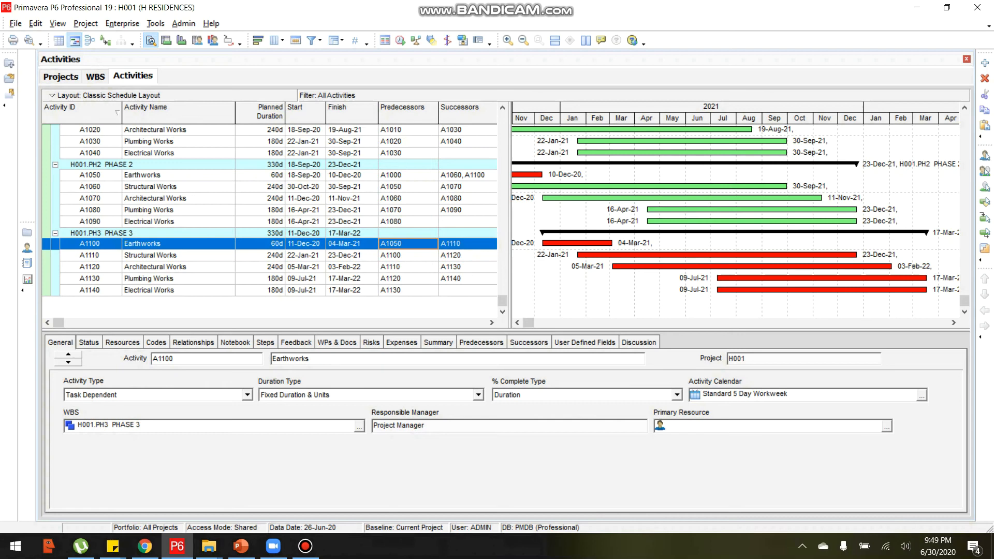
click(964, 107)
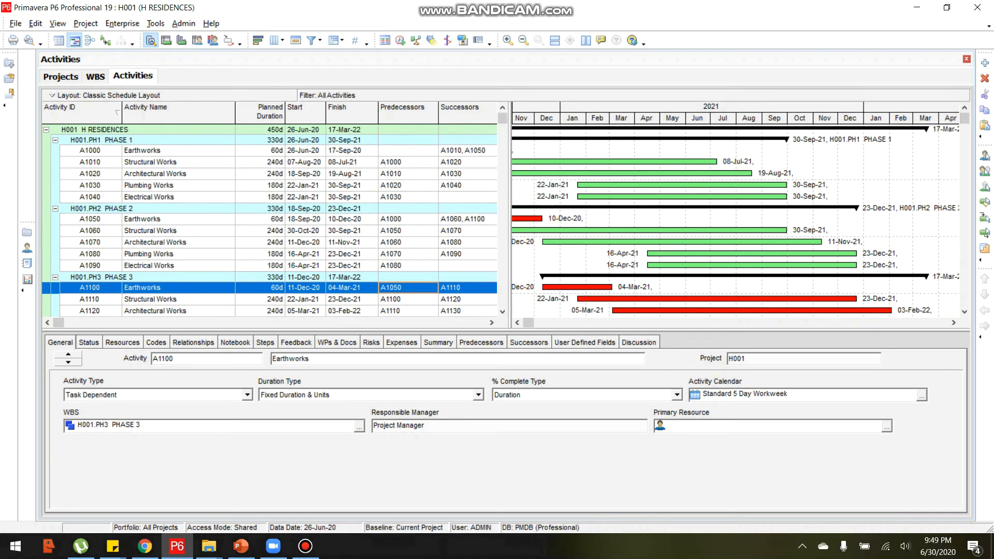
click(964, 311)
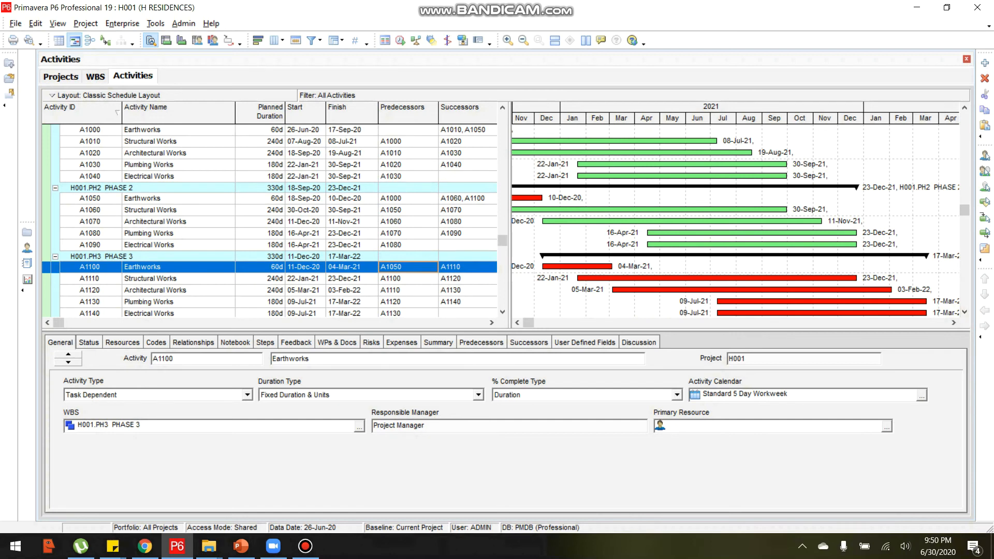
click(953, 322)
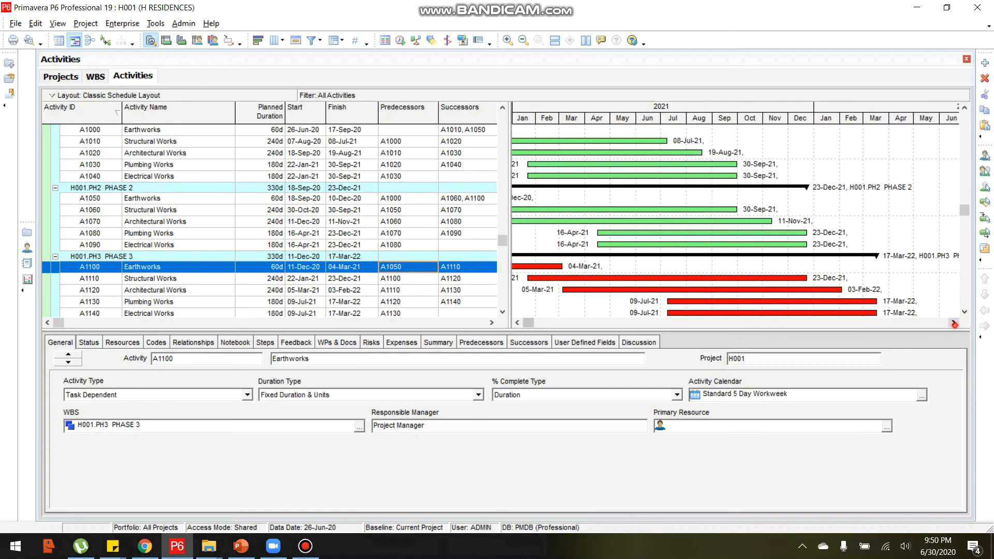
click(964, 311)
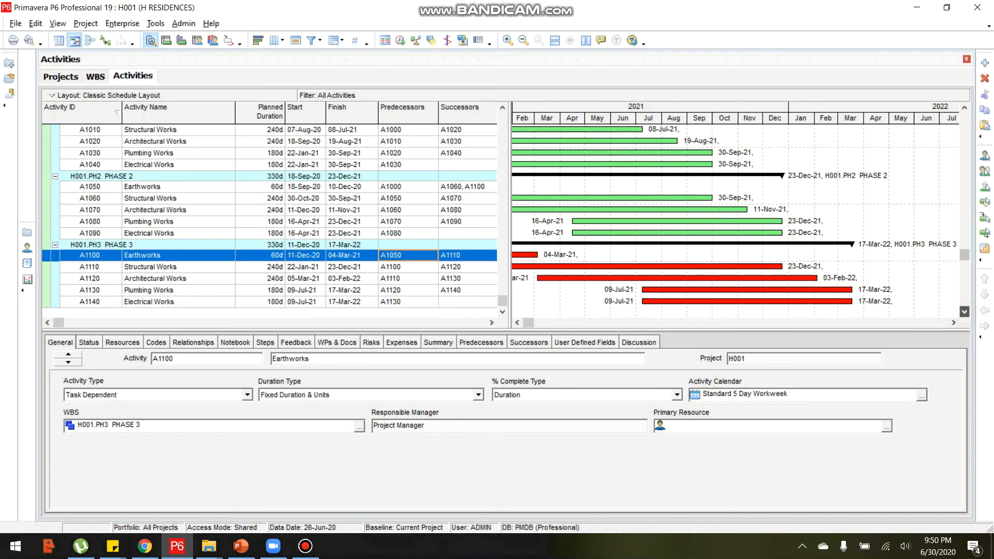
click(964, 311)
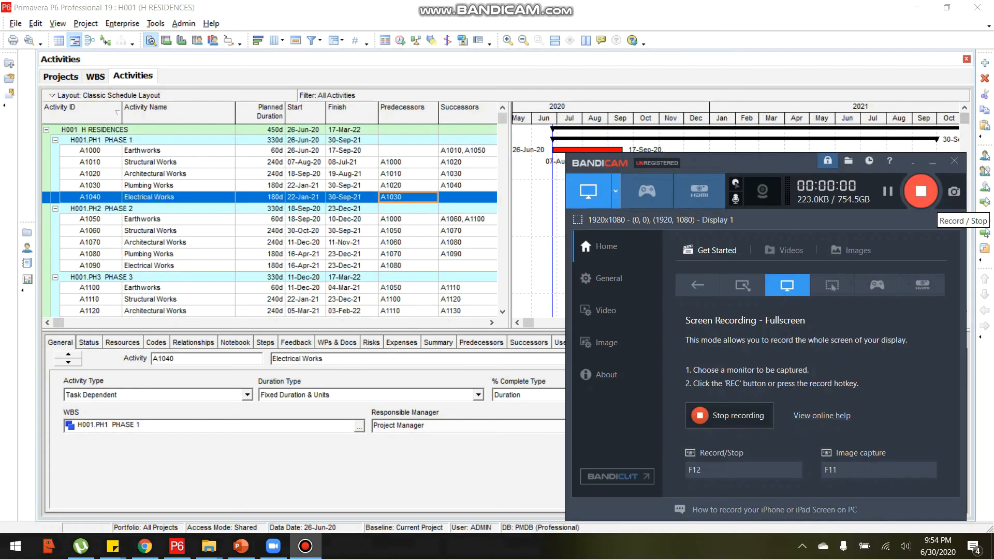
click(734, 60)
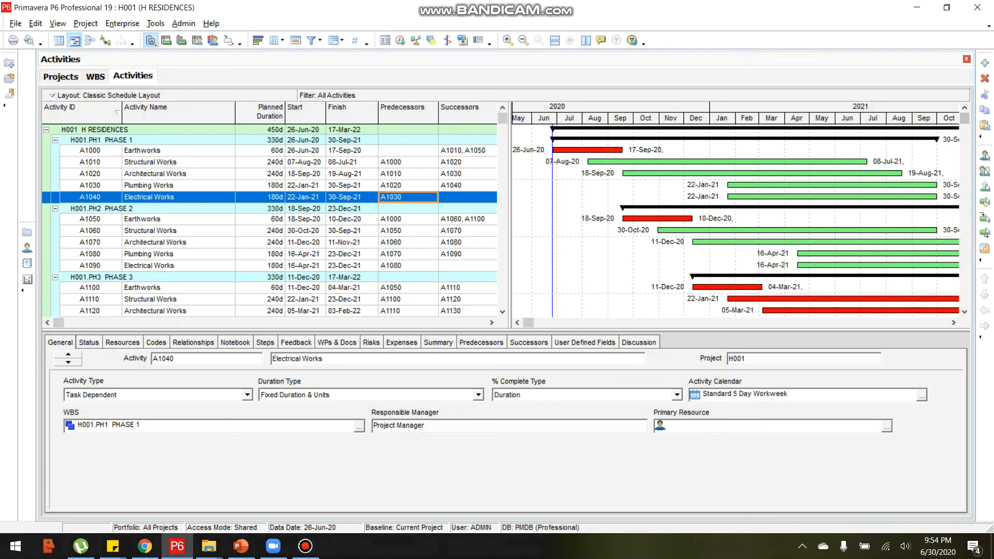
- Show the predecessors of Phase 1 Electrical Works (A1040) and turn on the relationship lines in the Gantt chart
click(480, 345)
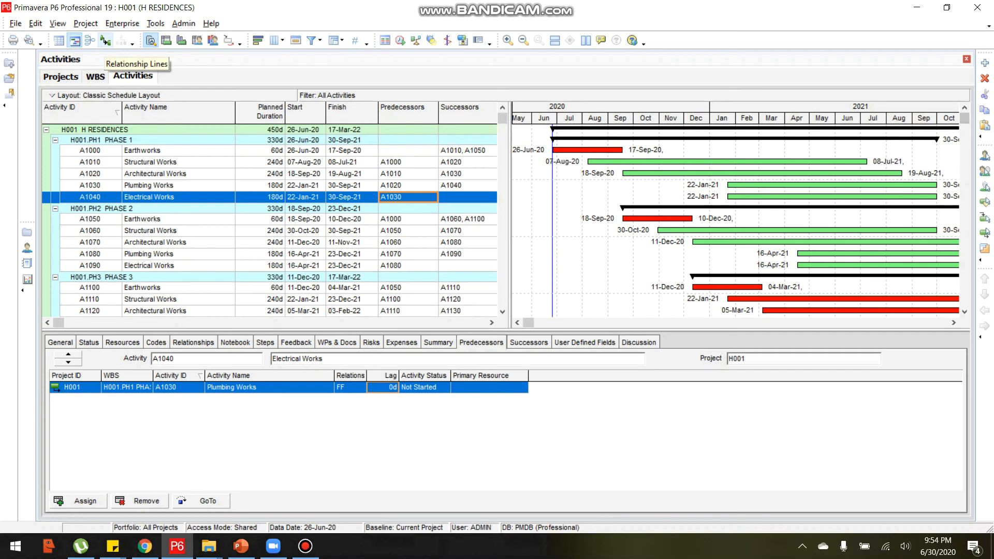
click(106, 40)
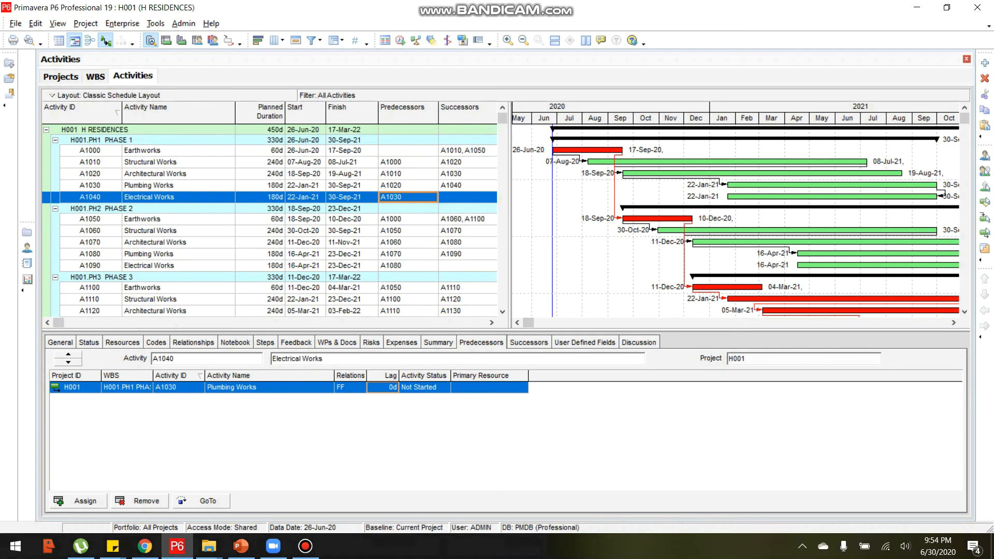
- Review the predecessor relationship types and lags of Phase 1 Earthworks, Structural Works and Architectural Works
click(165, 150)
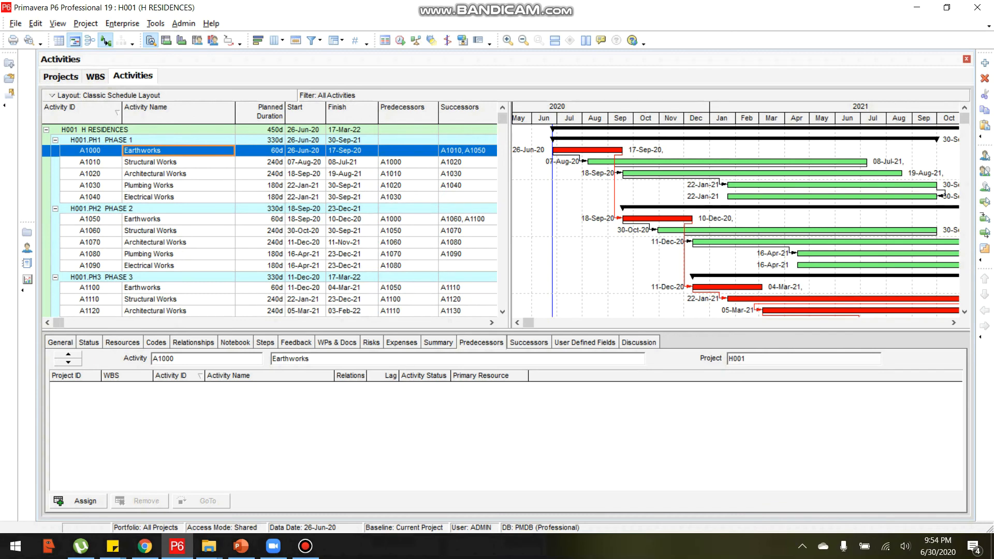
key(Down)
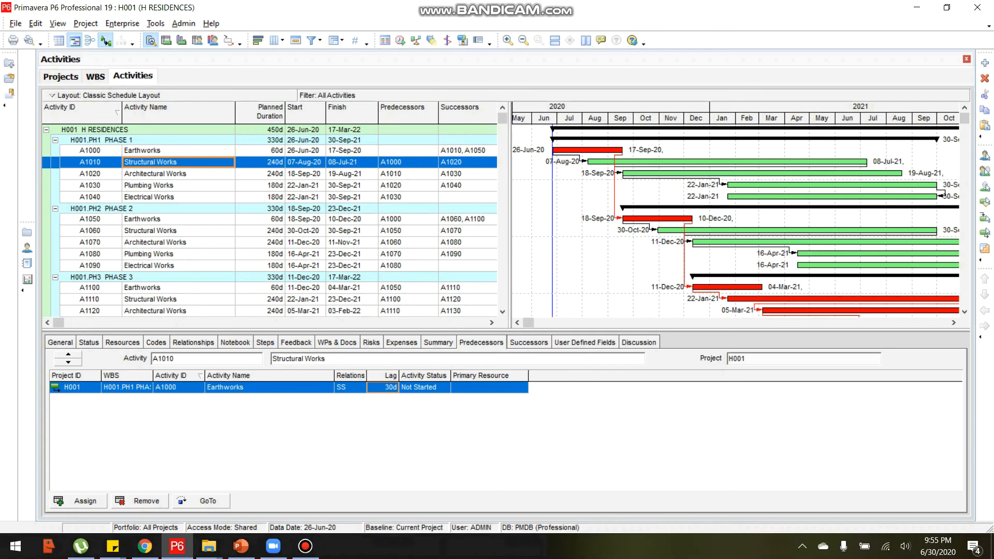
click(350, 389)
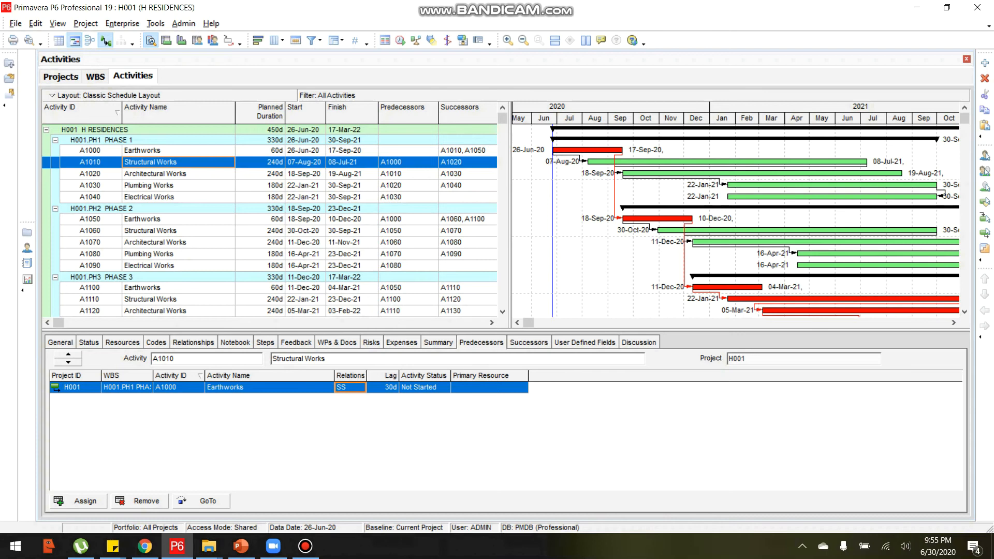
click(176, 174)
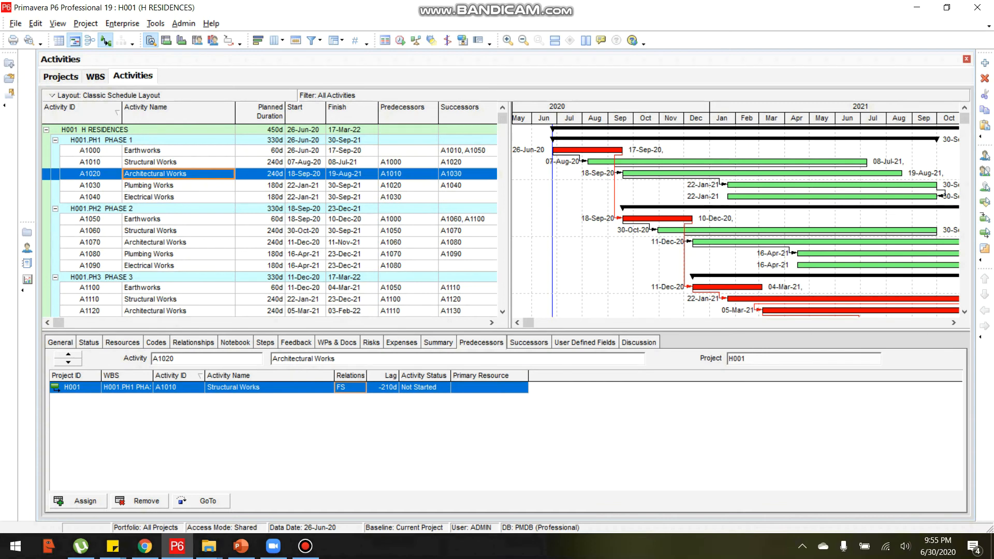
click(596, 162)
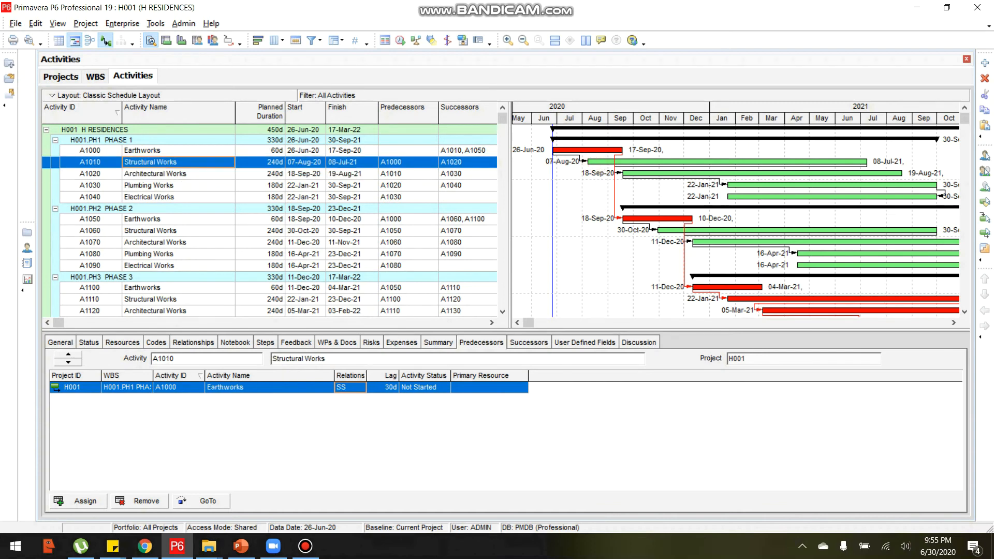
click(647, 174)
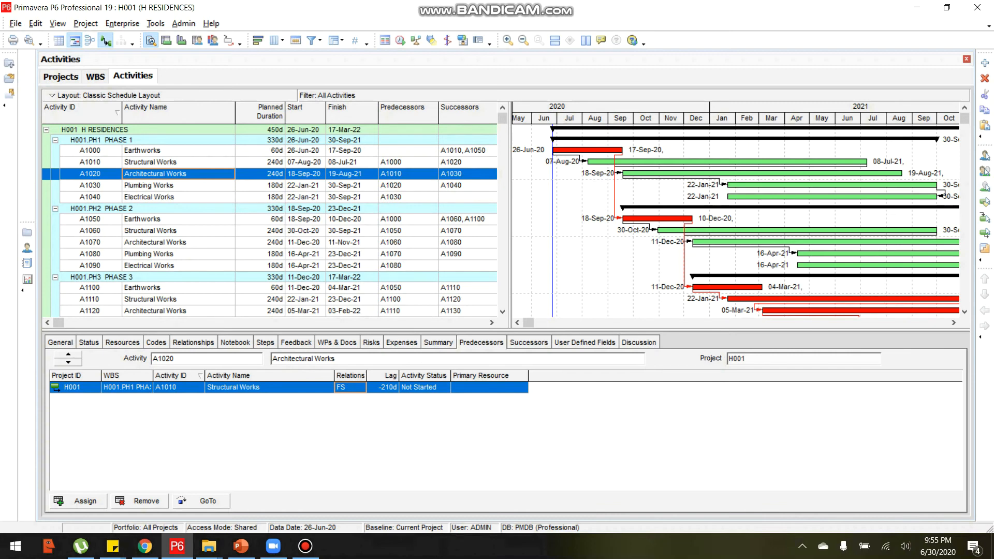
click(179, 162)
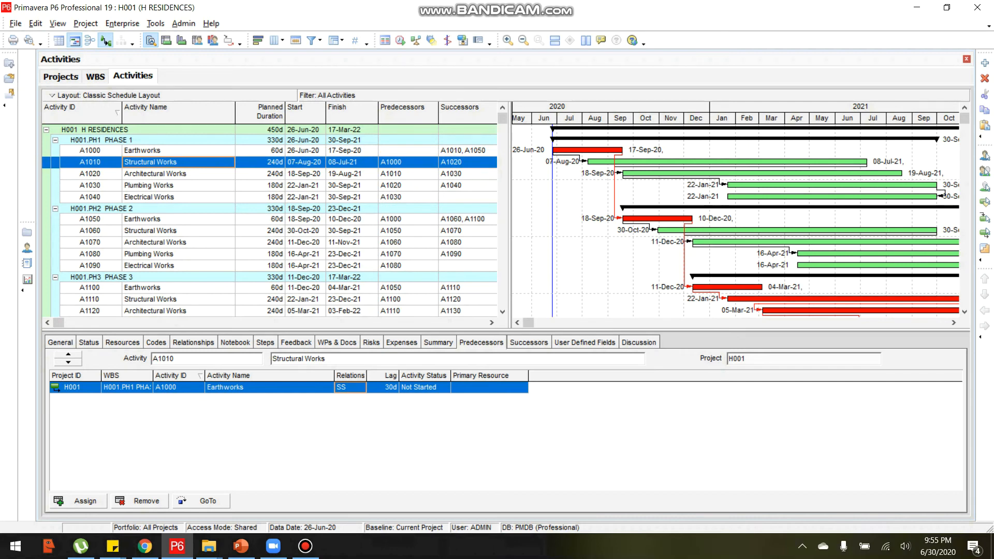
click(179, 174)
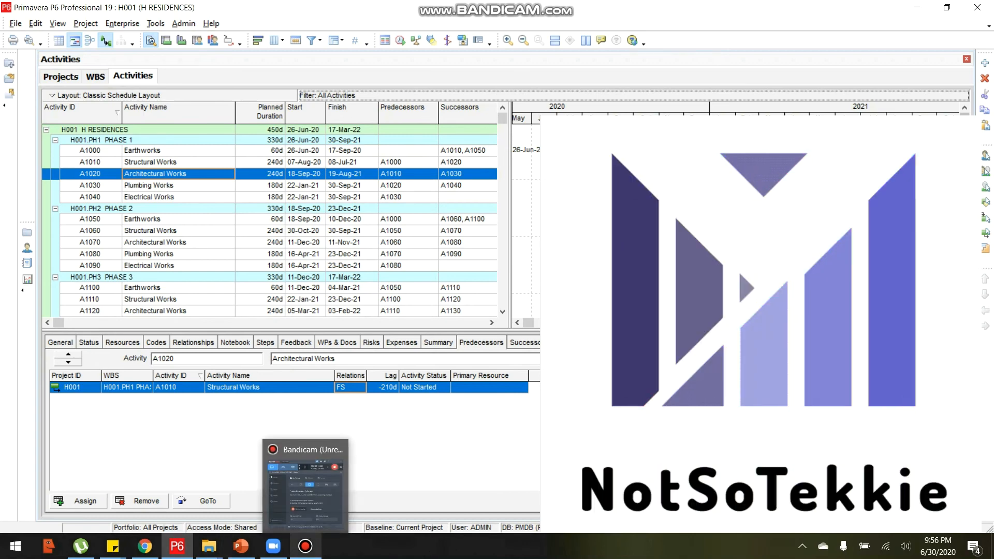
click(305, 546)
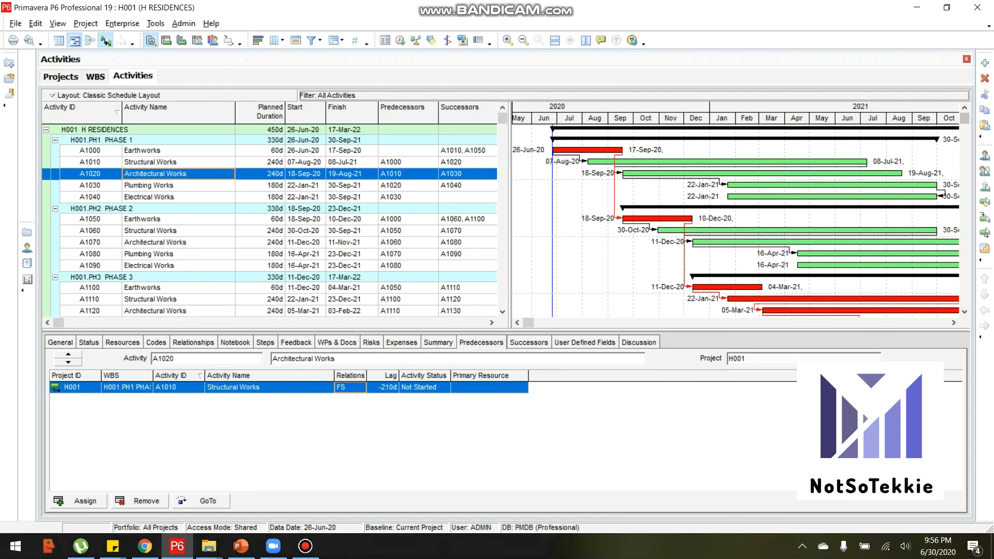
- Enlarge the activity table area downwards and widen the Gantt chart so all three phases fit
drag(504, 330, 504, 447)
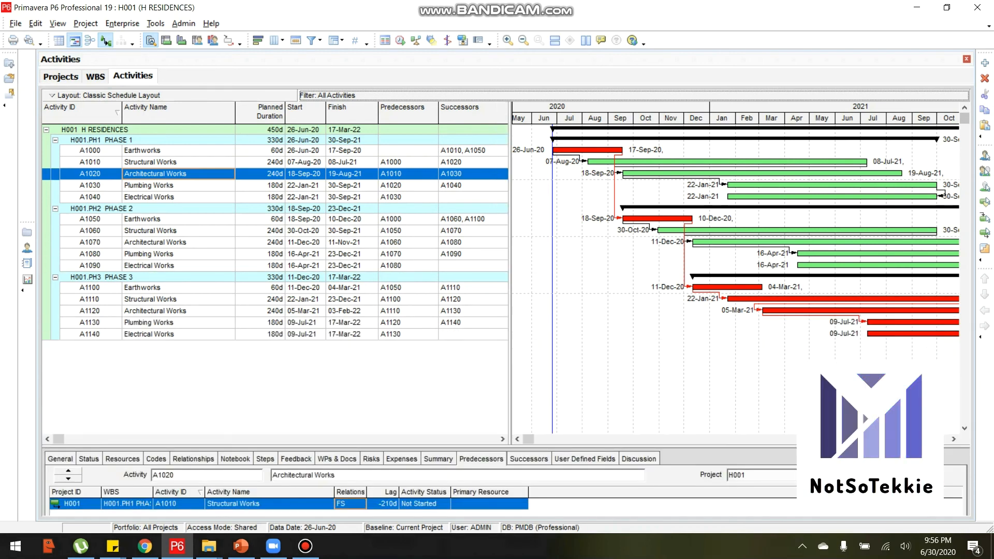
click(954, 439)
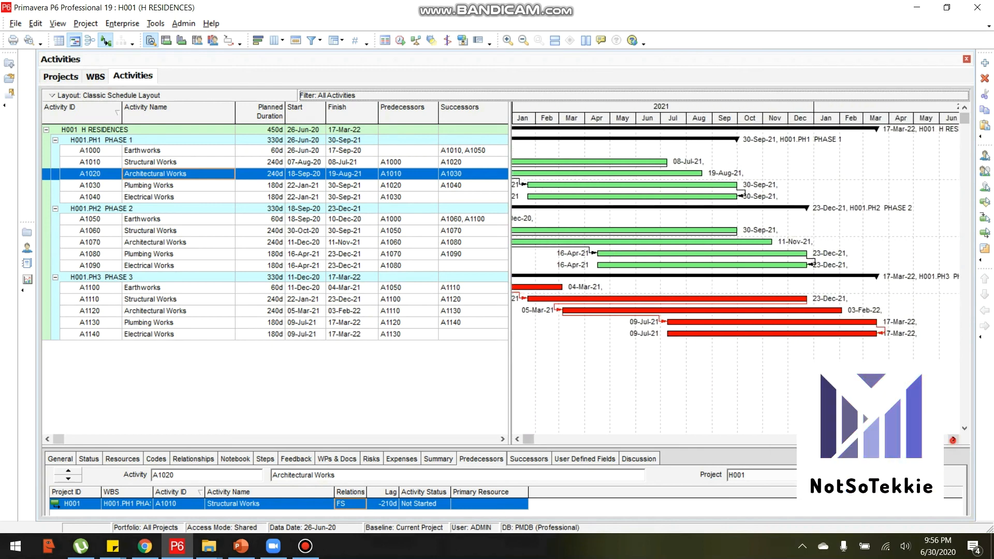
drag(510, 359, 463, 359)
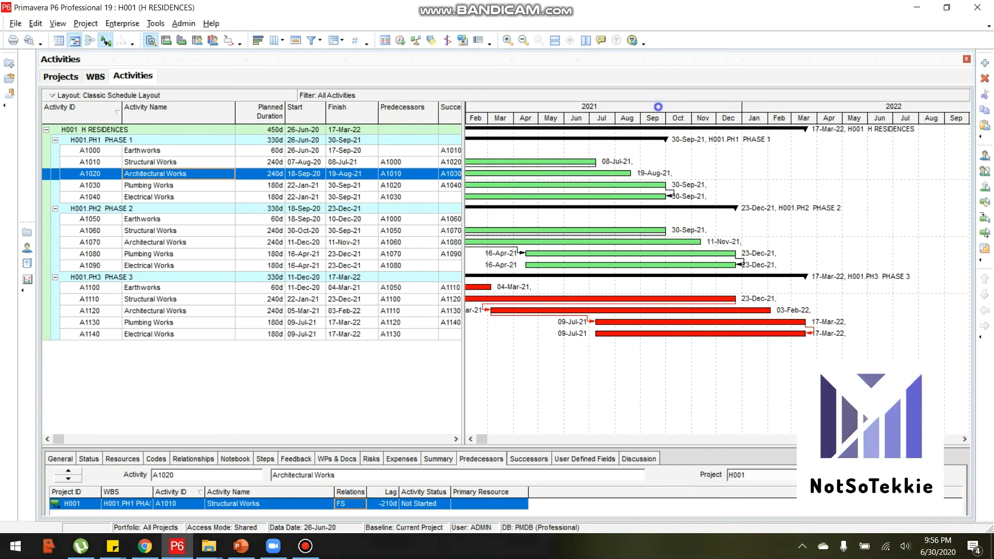
- Set the Gantt chart timescale's date interval to Year/Quarter
right_click(657, 106)
click(699, 162)
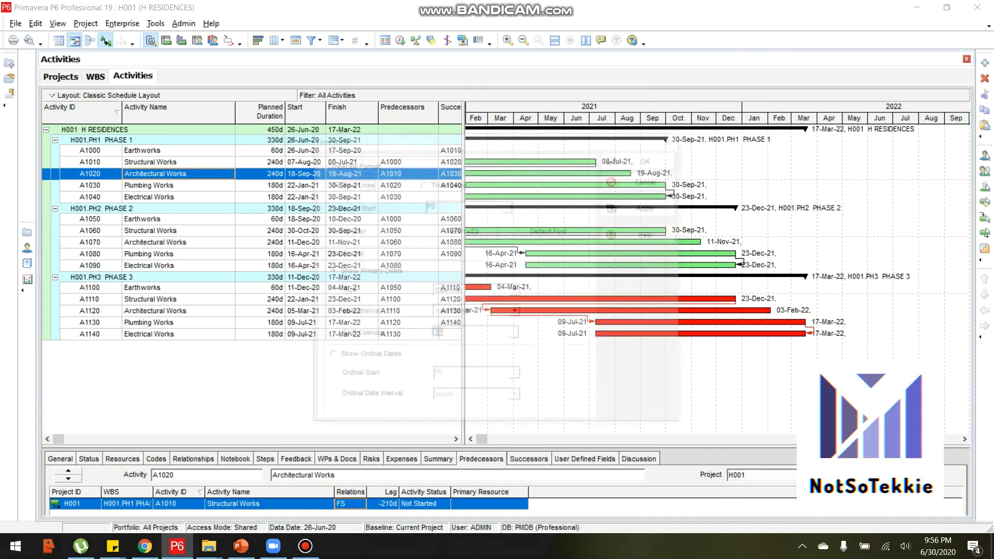
click(517, 313)
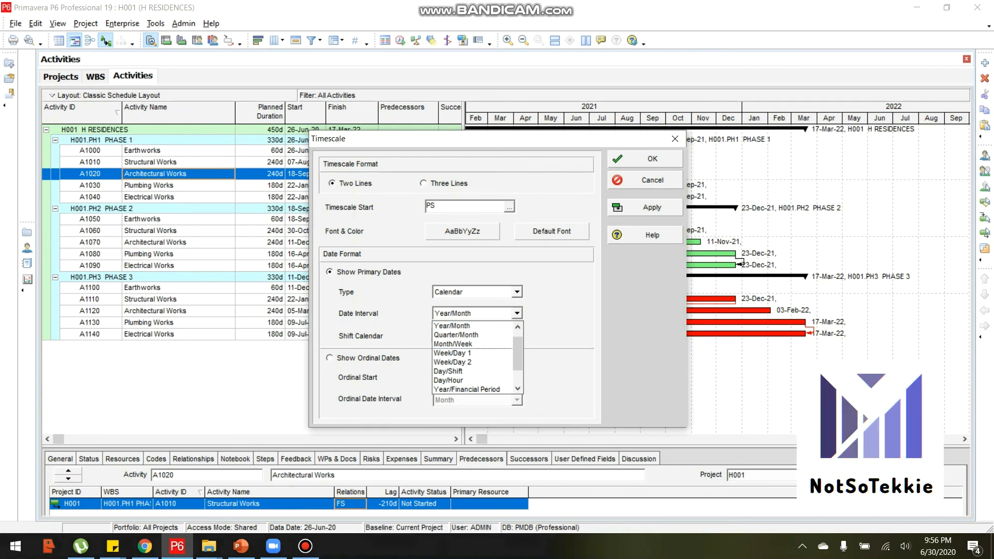
mouse_move(518, 361)
mouse_down()
mouse_move(518, 375)
mouse_move(518, 357)
mouse_up()
click(456, 326)
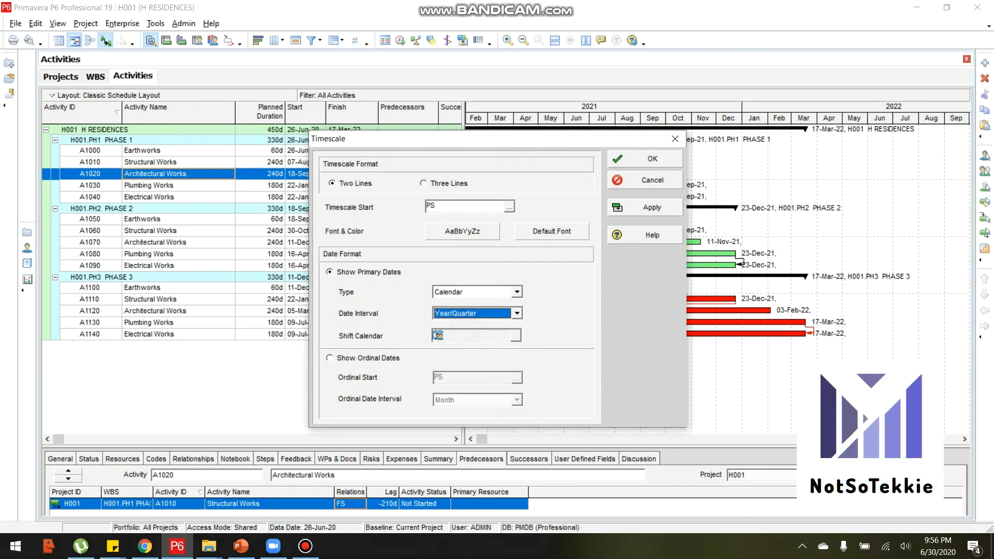
click(649, 208)
click(647, 158)
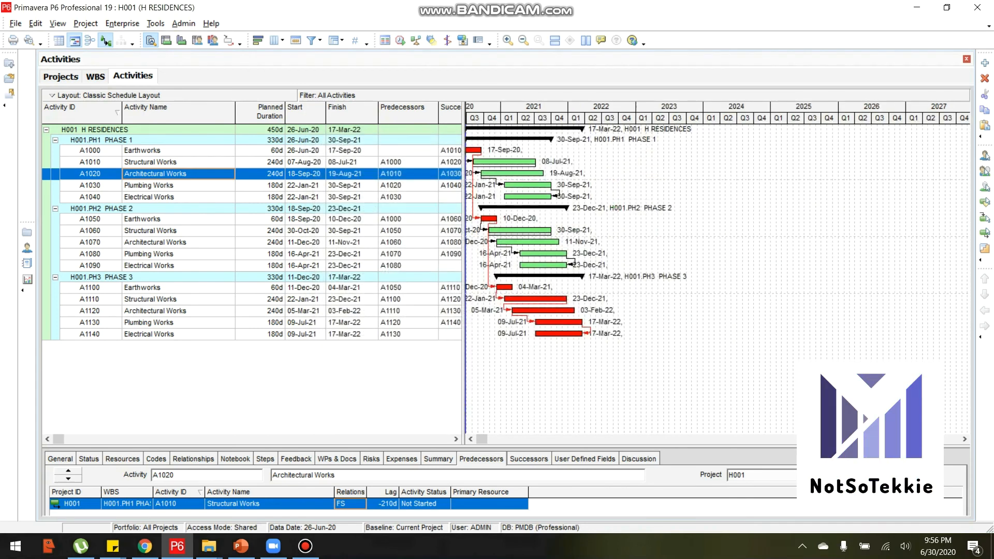
- Give the activity details more height and select Phase 1 Earthworks (A1000)
click(469, 439)
click(469, 438)
click(469, 439)
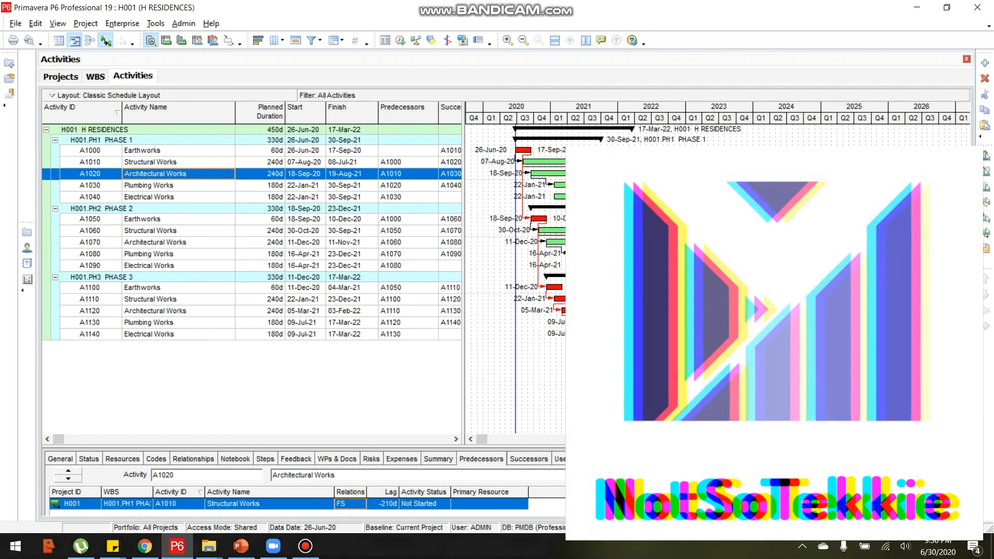
drag(414, 447, 414, 301)
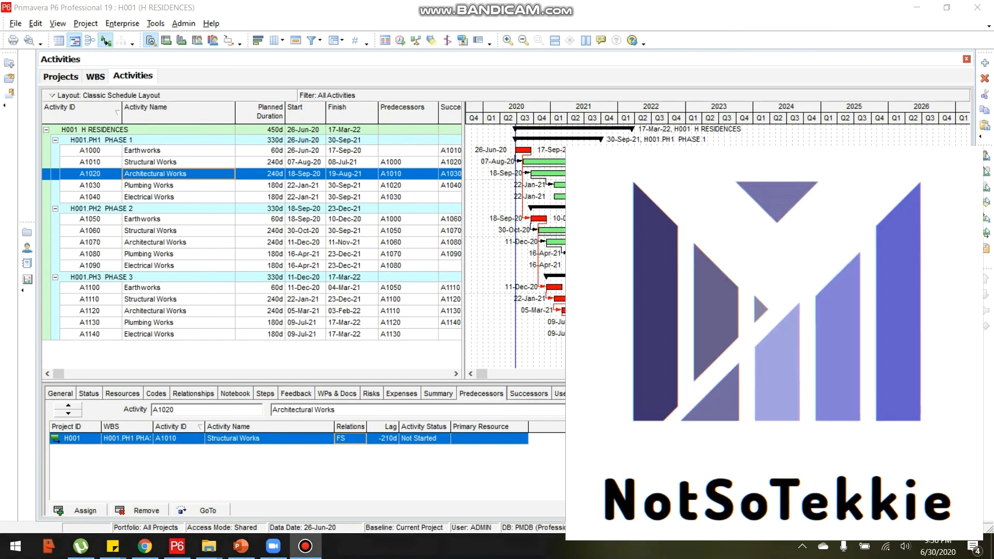
ctrl+click(108, 150)
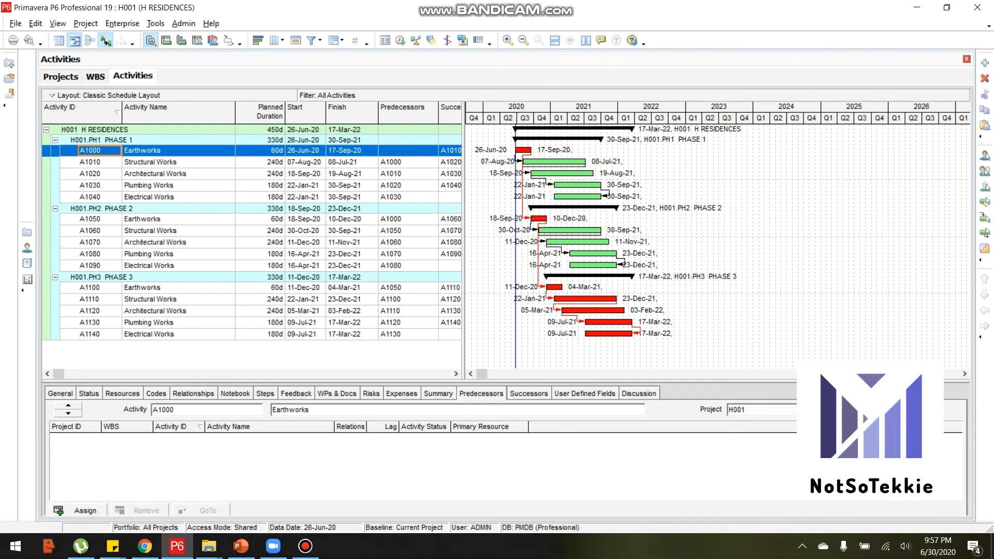
- Open the BRICE HOMES project (H004) from the HOUSING group and look over its Phase 1 and Phase 3 WBS levels
click(93, 76)
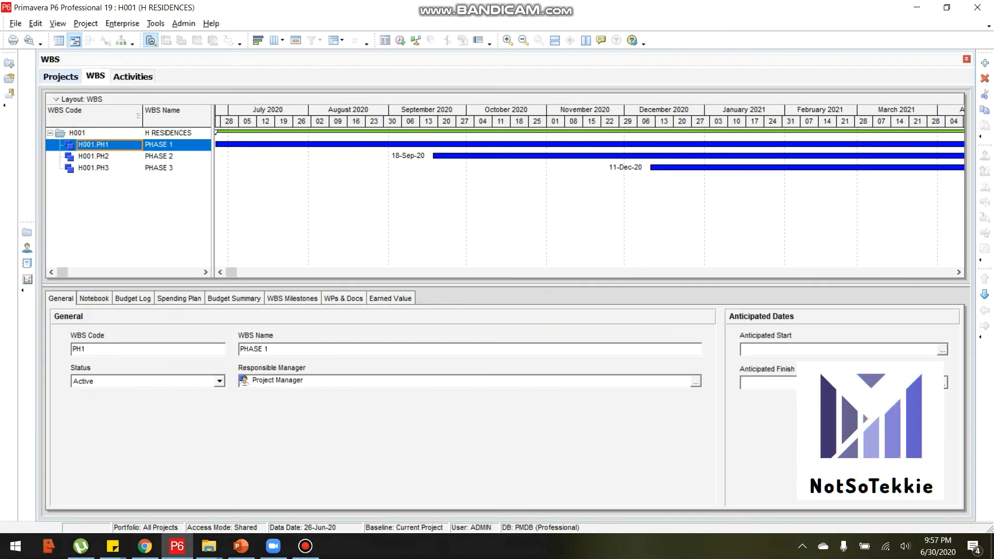
click(66, 76)
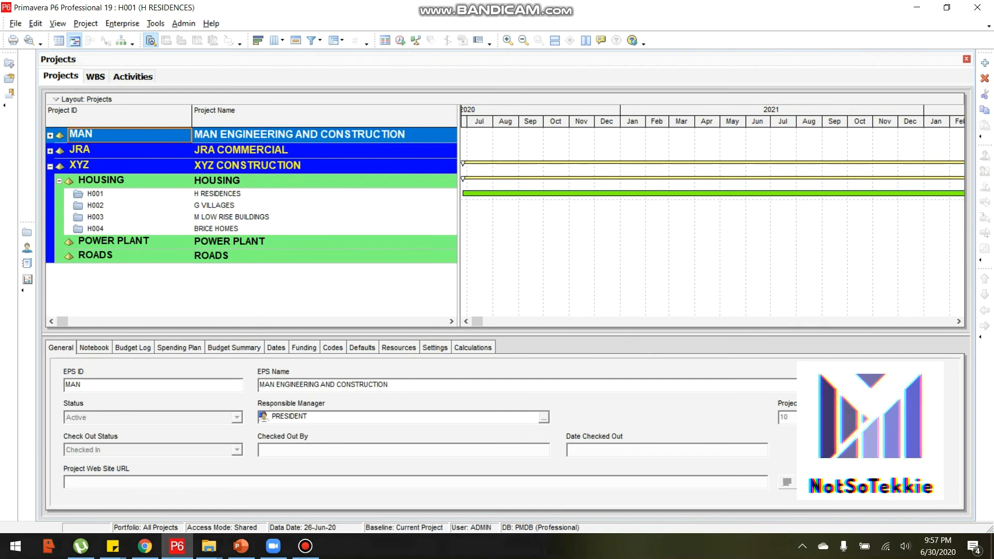
click(110, 228)
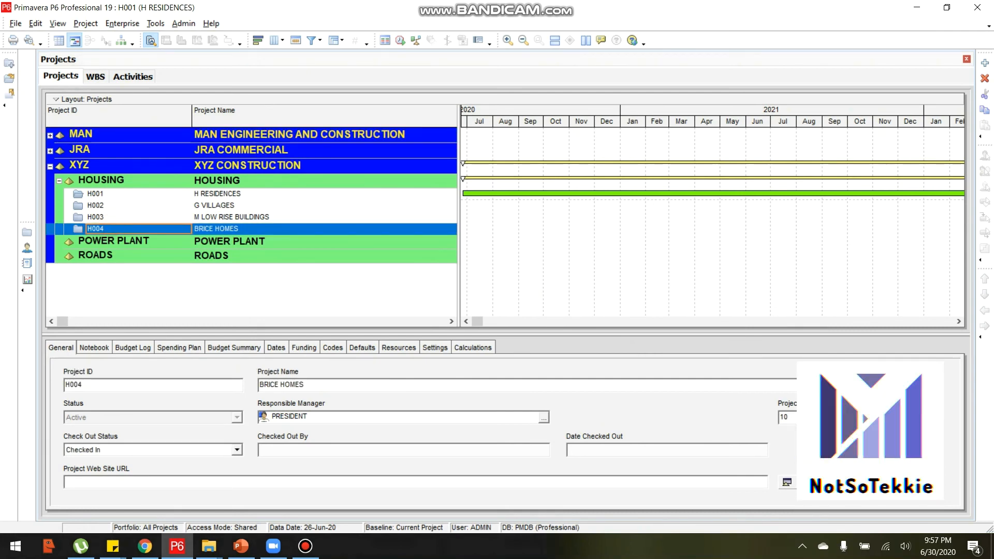
right_click(110, 228)
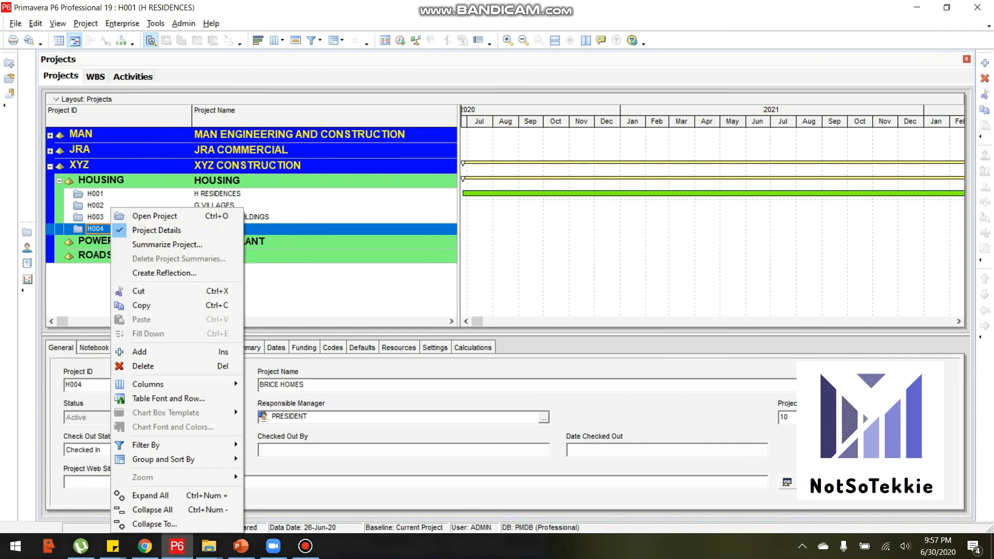
click(150, 216)
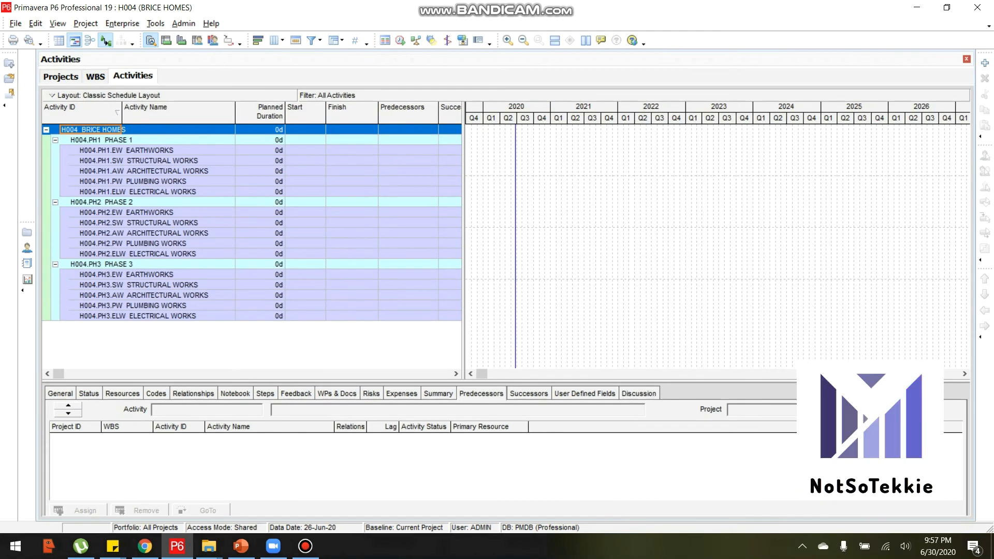
click(126, 140)
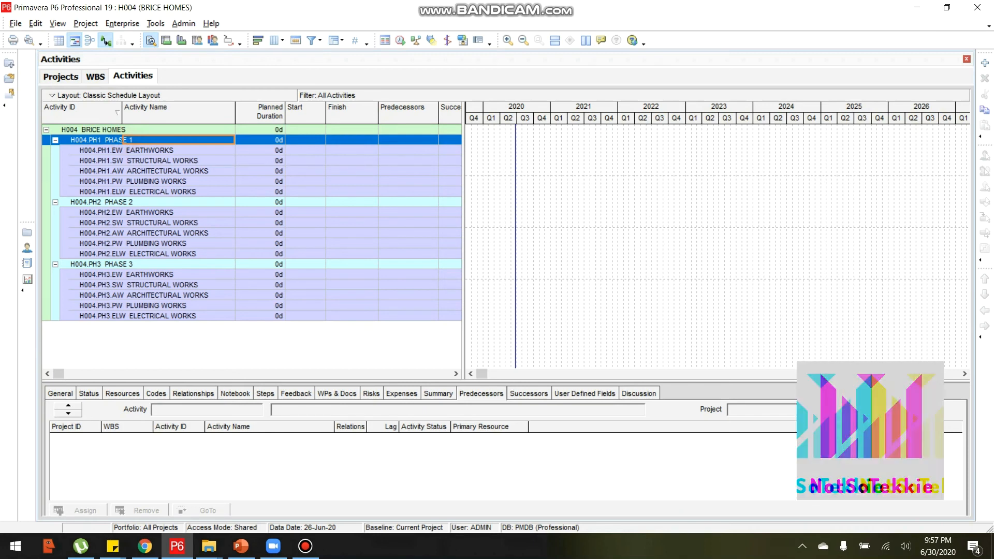
click(120, 264)
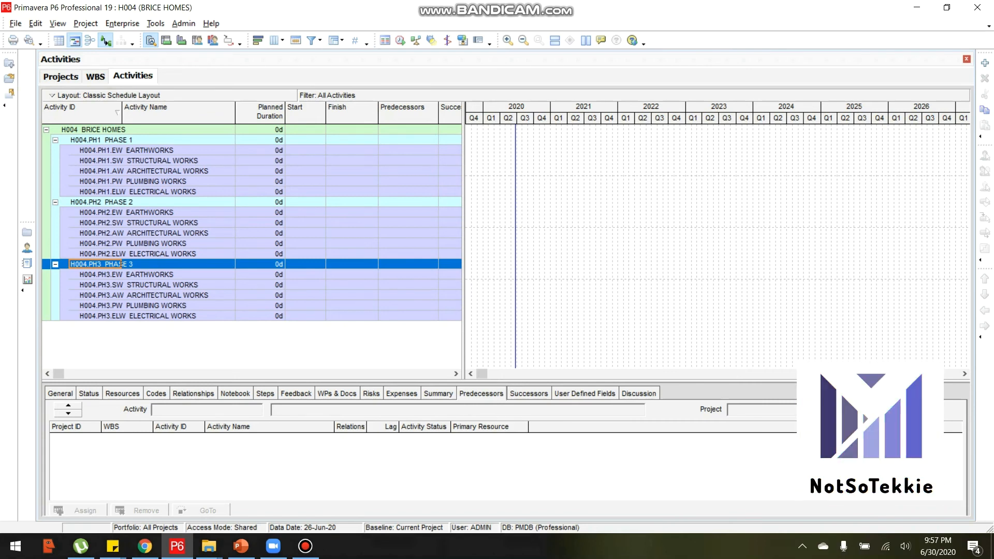
- Collapse the Phase 2 and Phase 3 WBS levels of BRICE HOMES
click(55, 203)
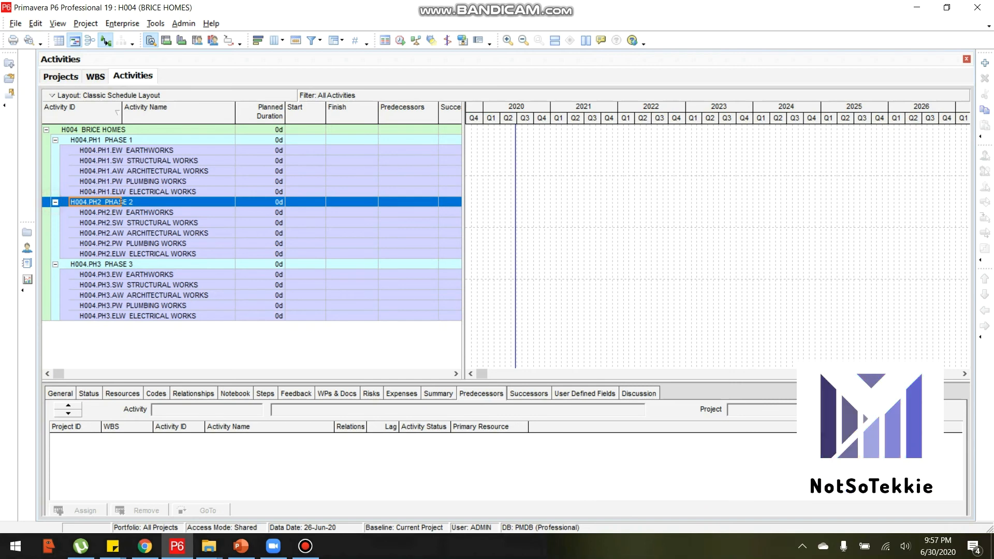
click(55, 202)
double_click(120, 212)
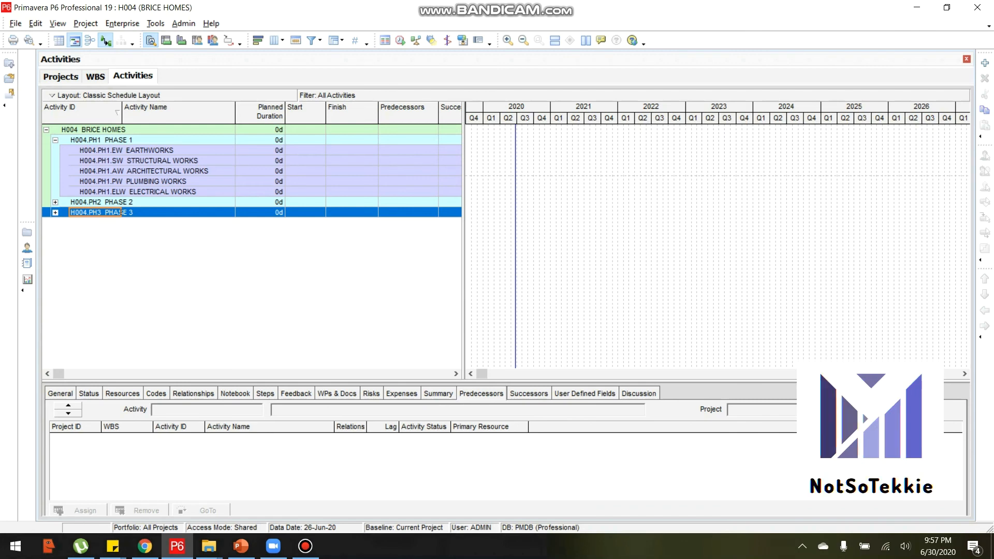
- Add an activity named Excavation under the Phase 1 Earthworks level
click(180, 149)
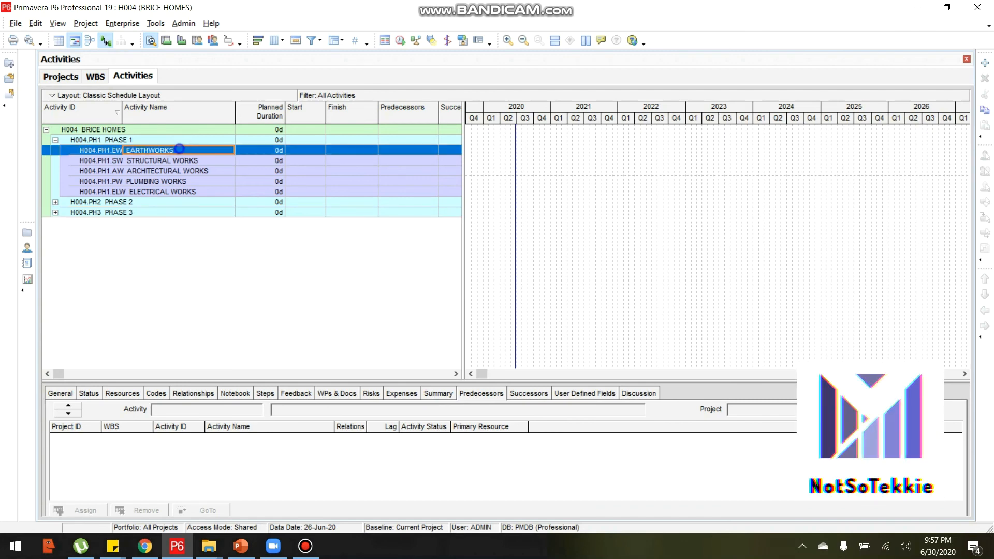
right_click(179, 149)
click(236, 237)
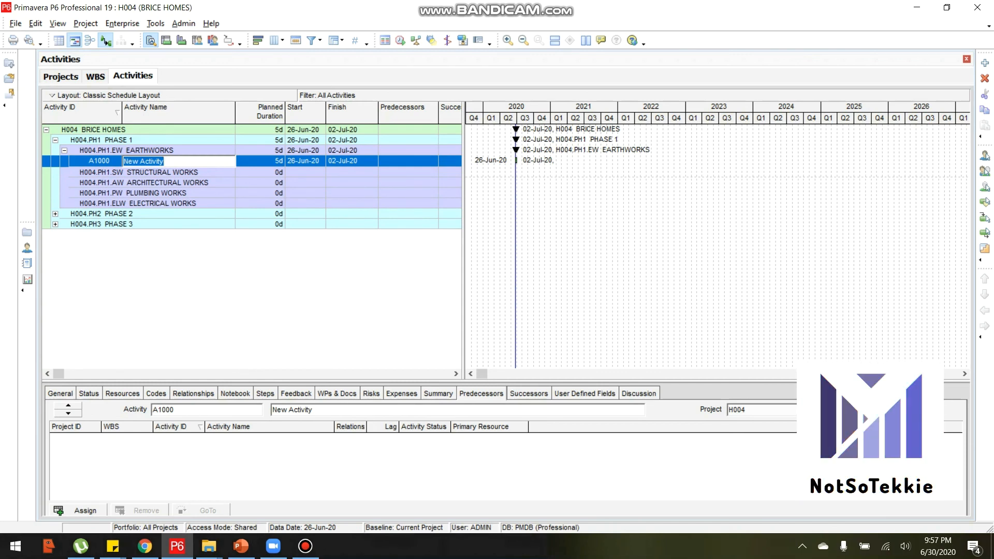
text(E)
text(cxac)
key(BackSpace)
key(BackSpace)
key(BackSpace)
key(BackSpace)
text(xcava)
text(tiob)
key(BackSpace)
text(n)
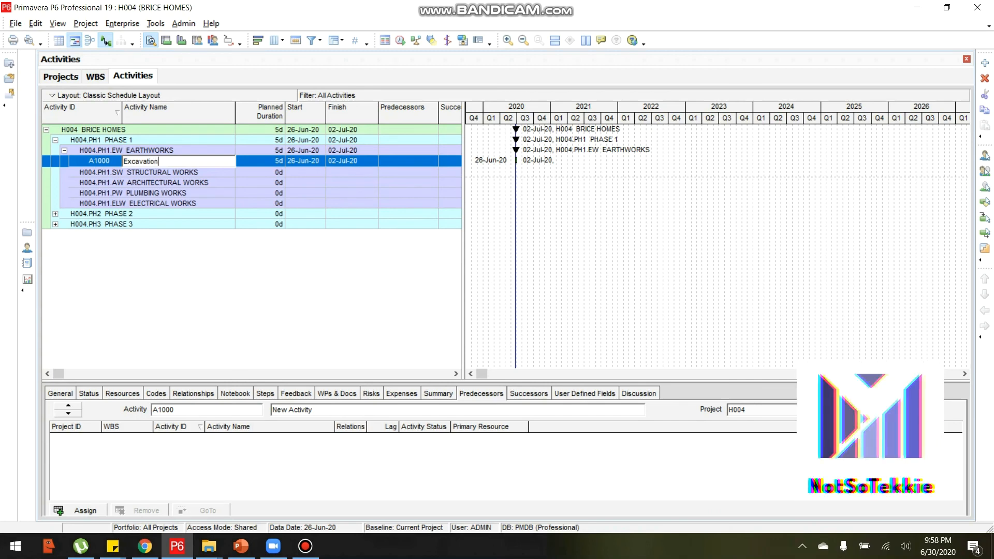
click(220, 166)
- Add a Backfilling activity below Excavation in Phase 1 Earthworks
click(196, 150)
click(193, 163)
right_click(194, 162)
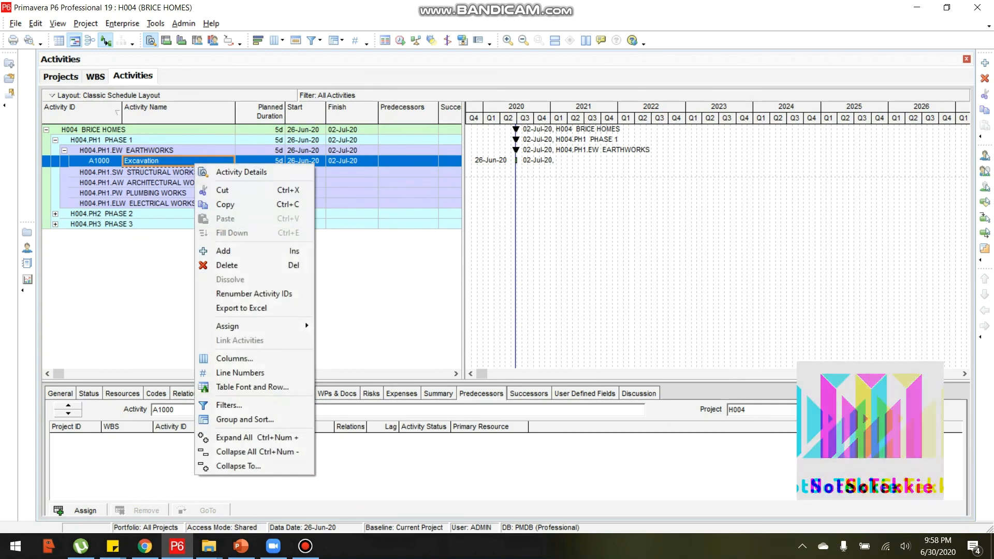
click(140, 169)
right_click(177, 166)
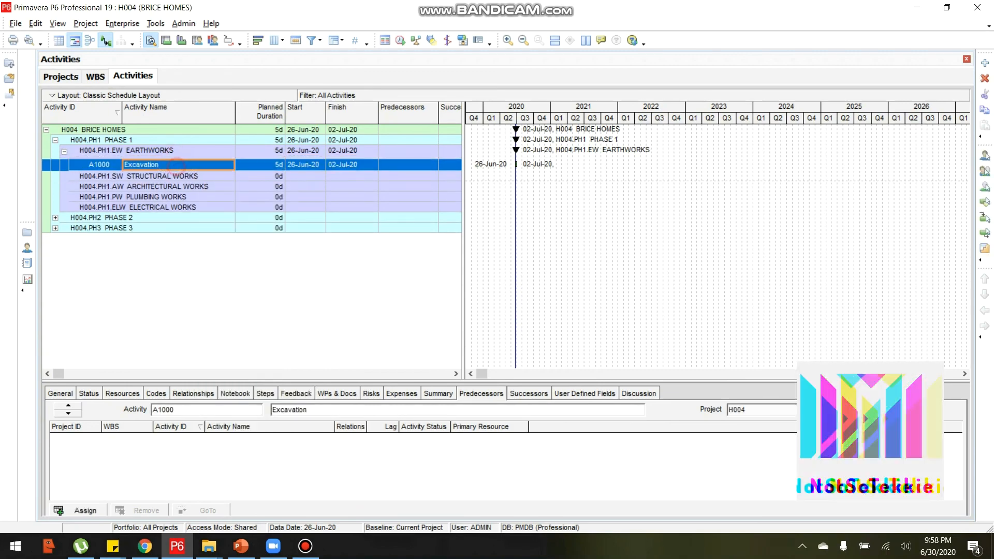
click(205, 254)
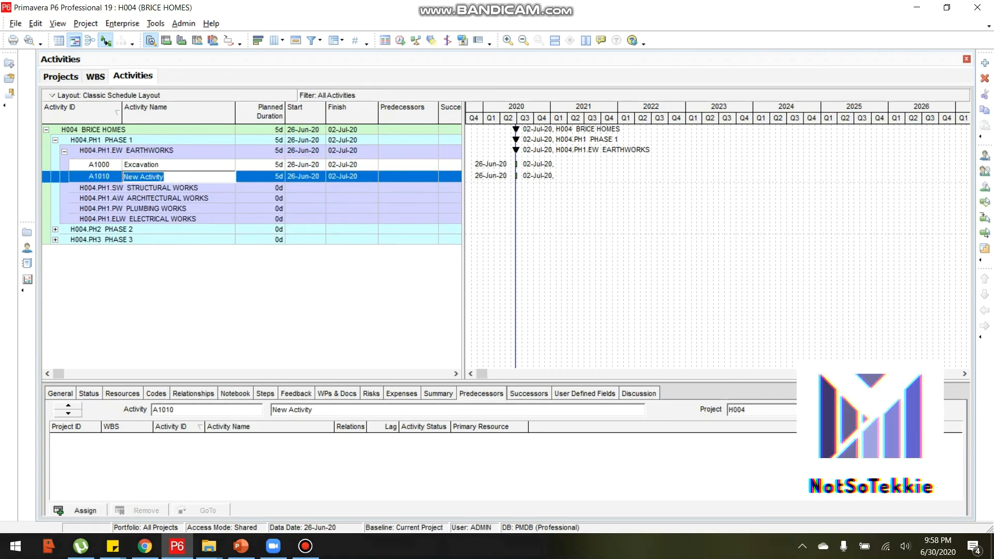
text(Backfilling)
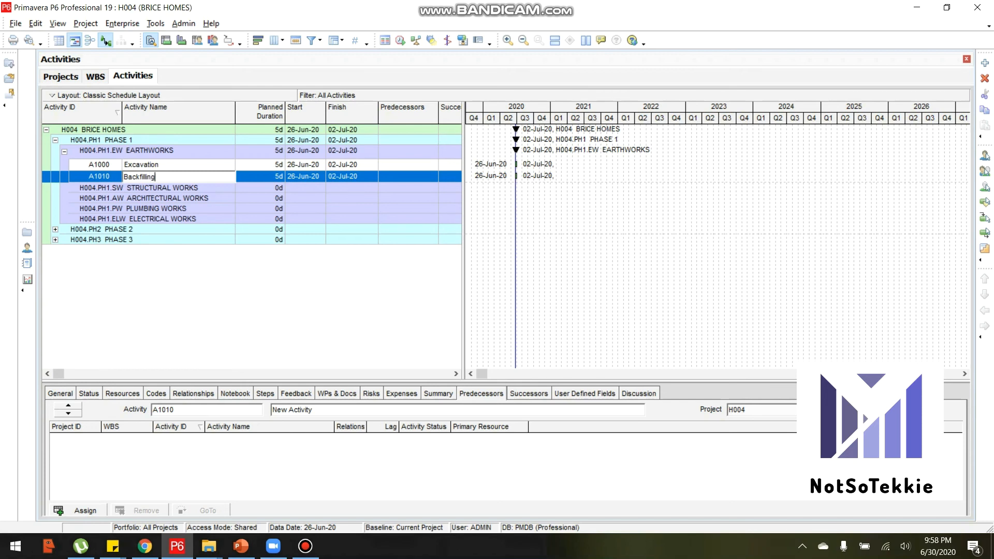
click(200, 203)
- Add an Imported Fill activity below Backfilling in Phase 1 Earthworks
click(146, 177)
click(181, 179)
drag(157, 177, 146, 177)
right_click(179, 178)
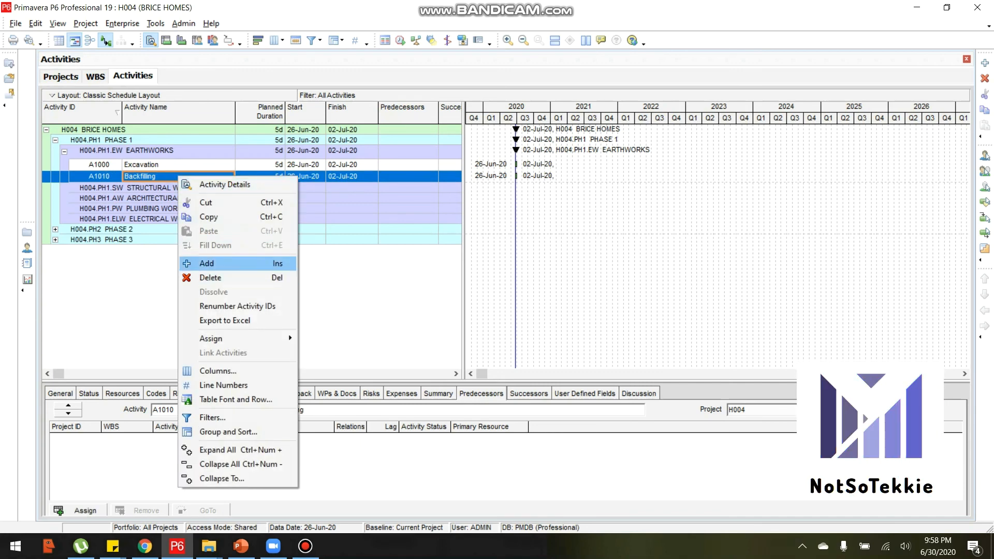
click(207, 264)
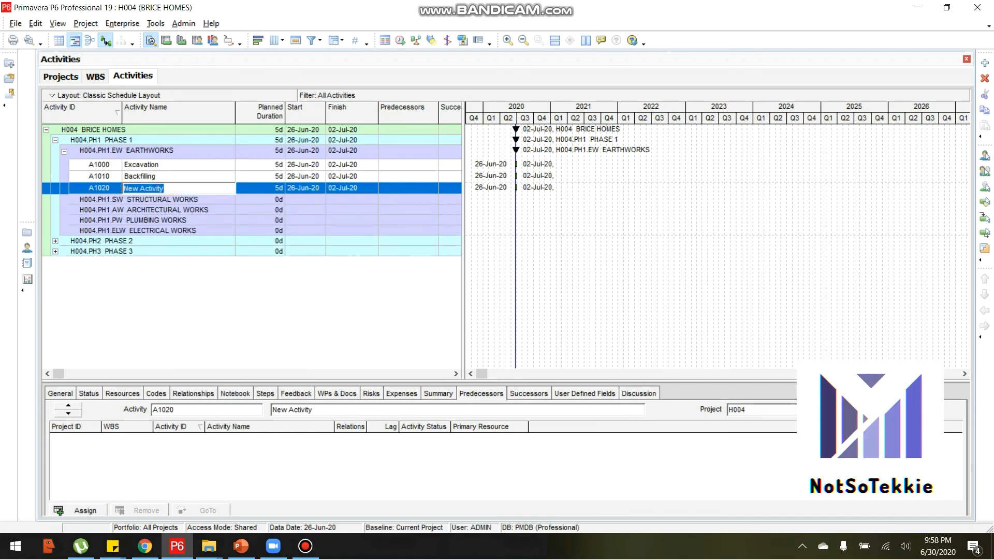
text(M)
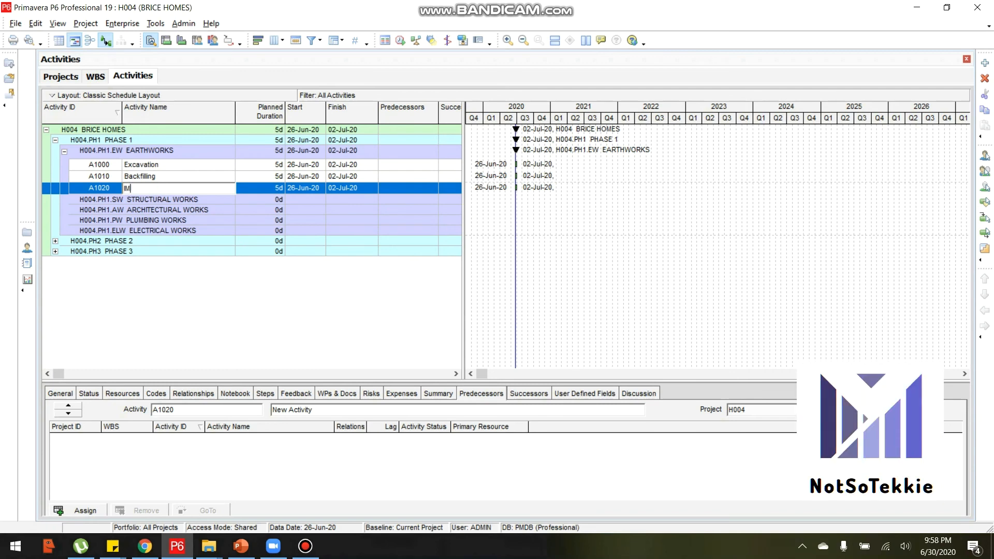
text(m)
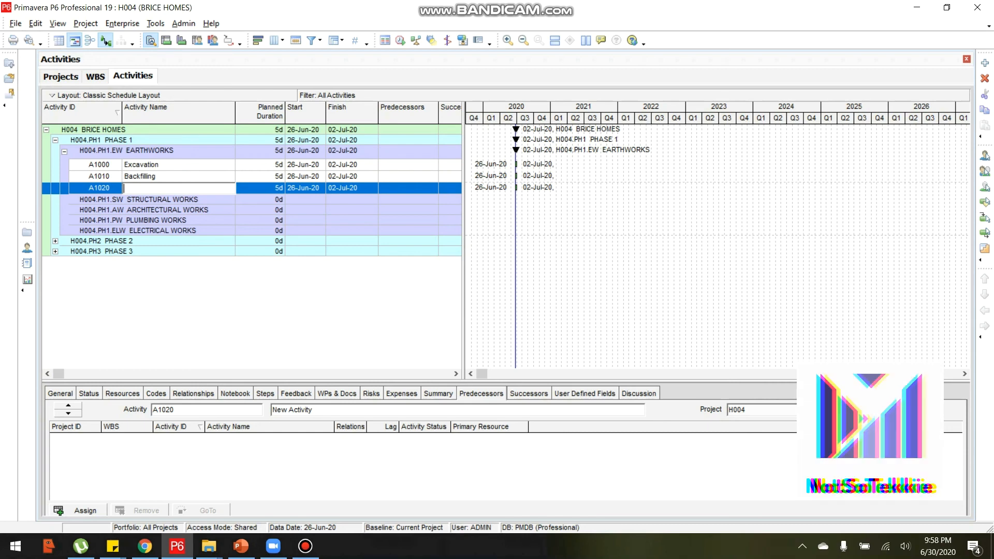
text(ported)
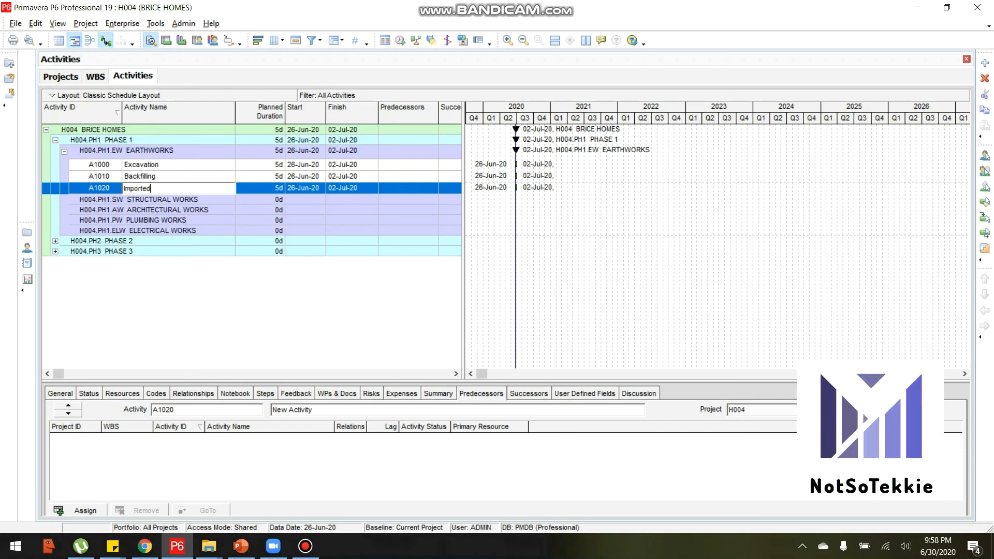
text( Fill)
key(Up)
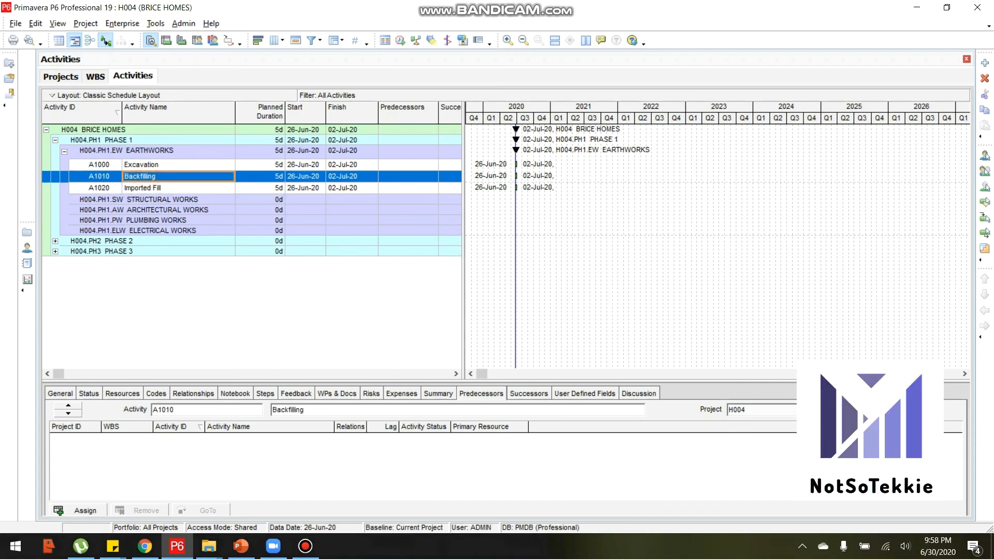
- Add a Soil Poisoning activity below Imported Fill in Phase 1 Earthworks
key(Down)
right_click(142, 183)
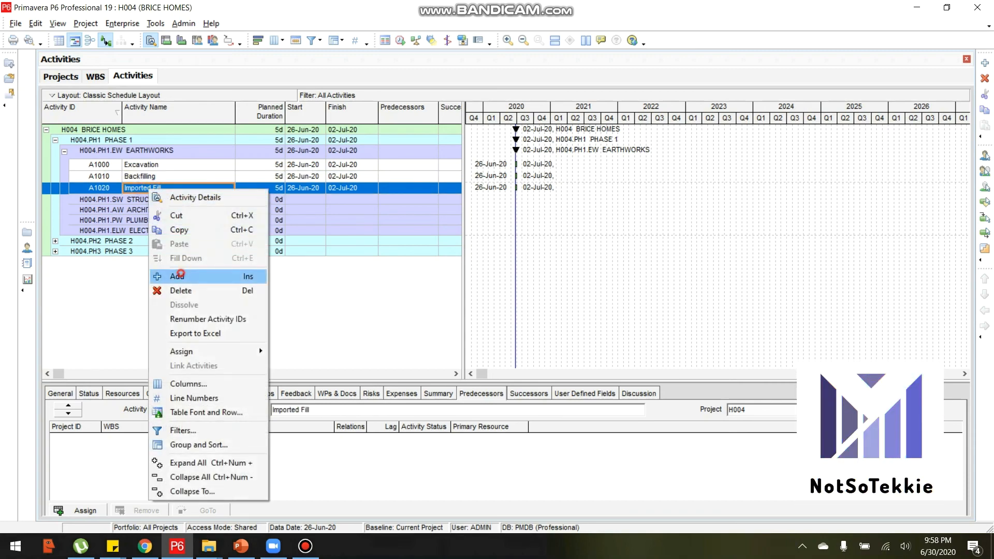
click(162, 276)
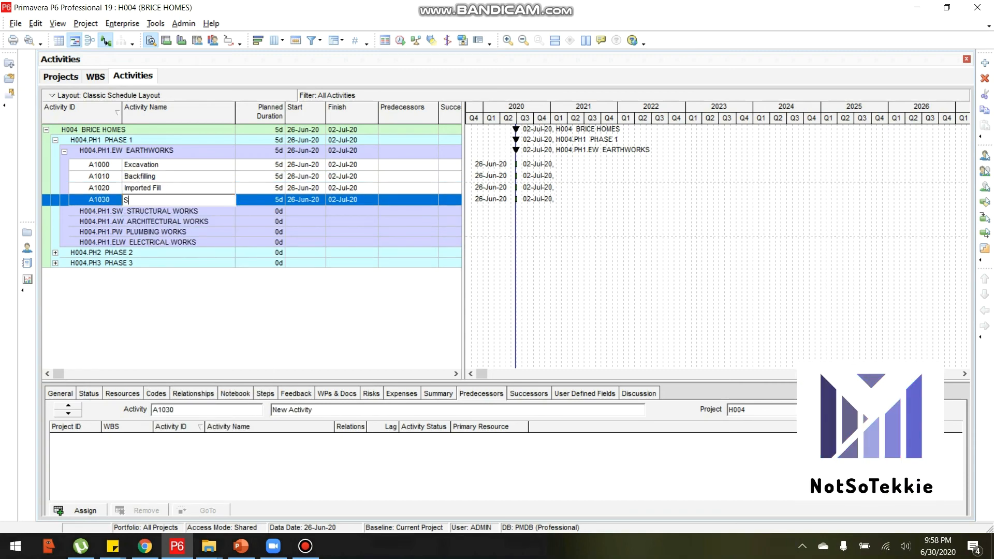
text(Soil Poi)
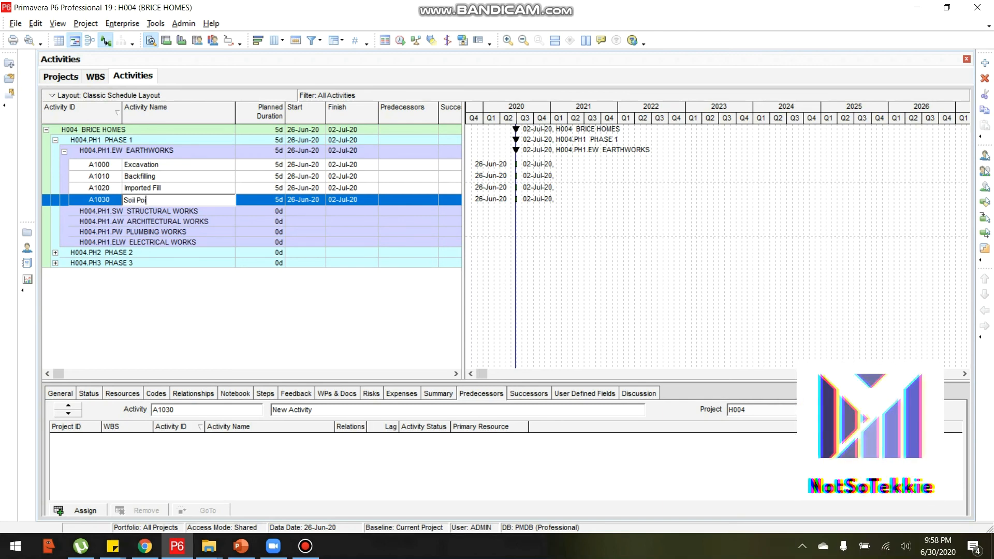
text(soning)
click(305, 546)
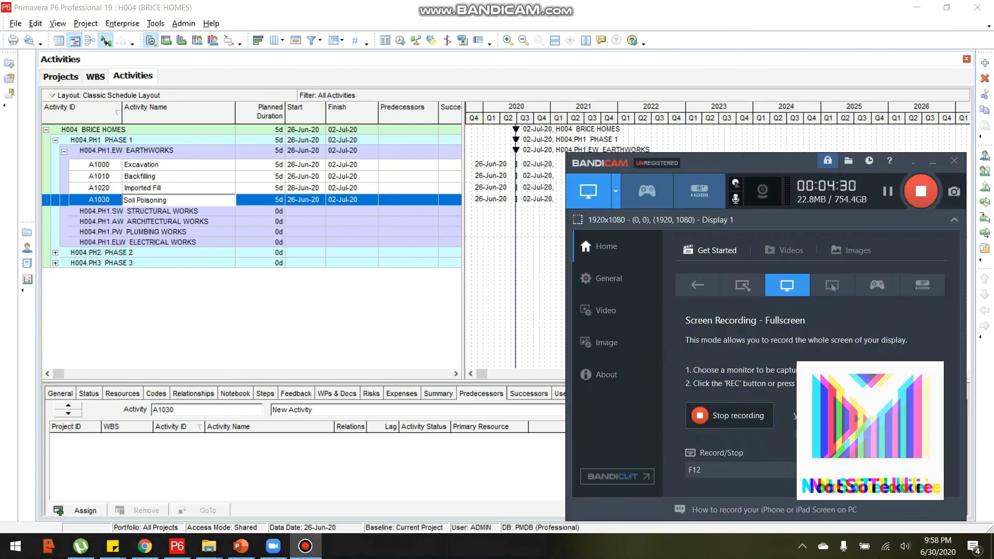
- Add an activity named Steel Fabrication under the Phase 1 Structural Works level
click(148, 210)
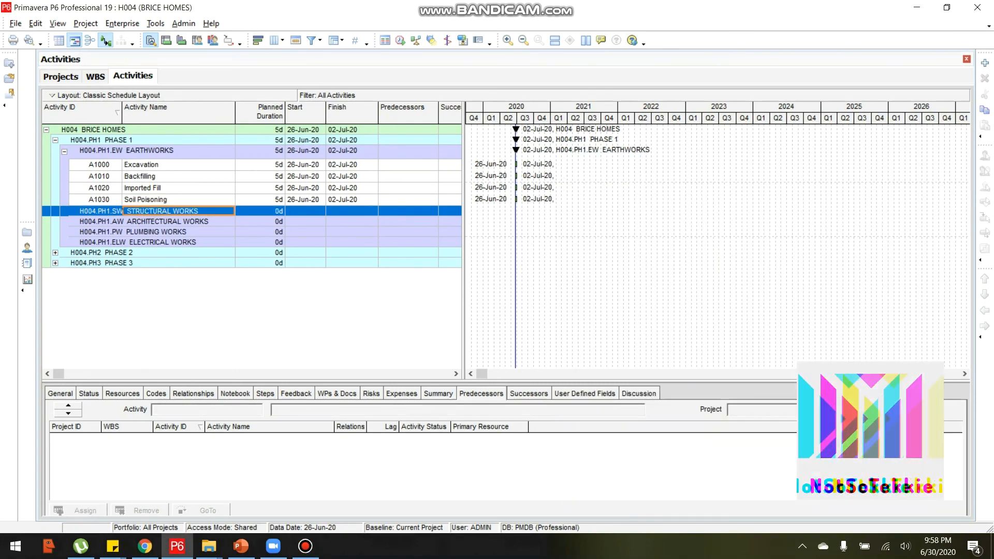
right_click(148, 211)
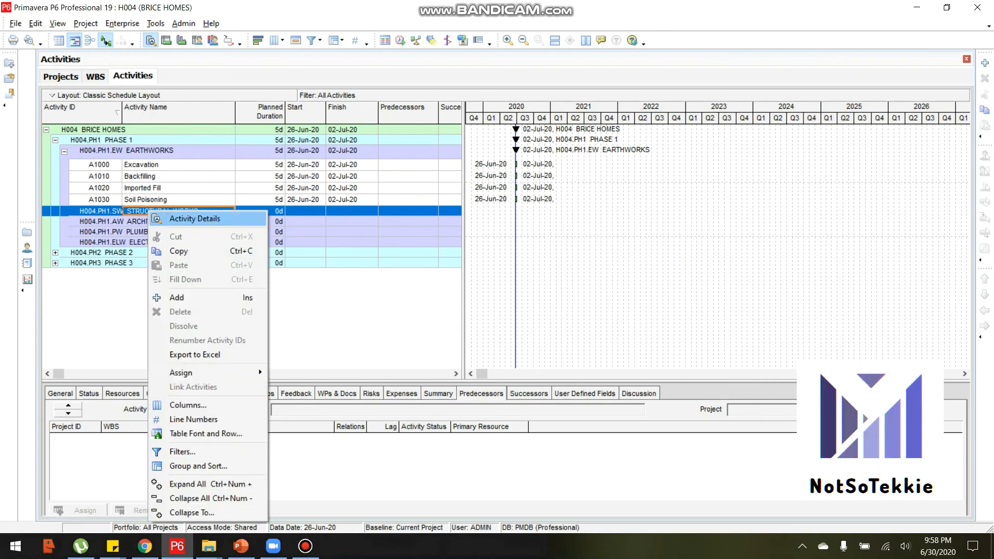
key(Escape)
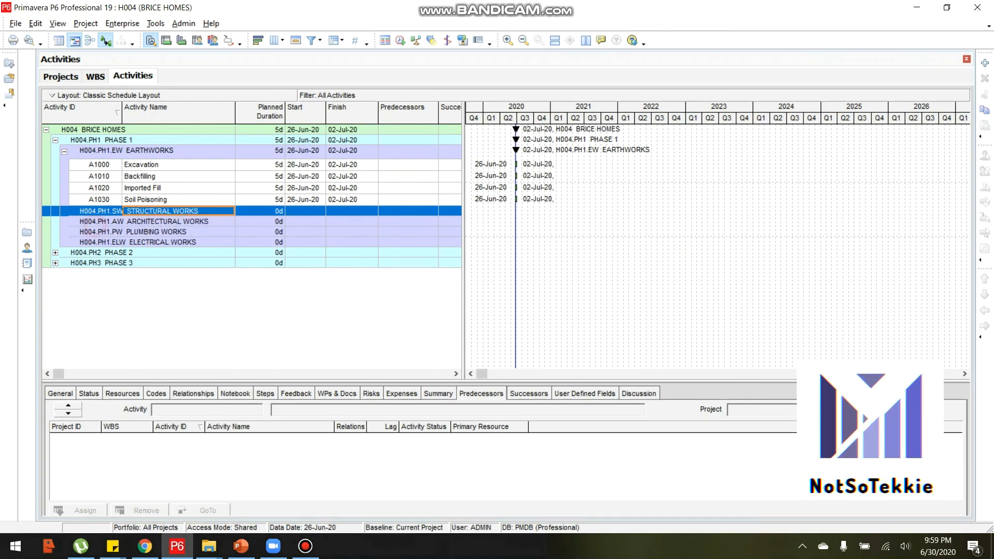
right_click(147, 211)
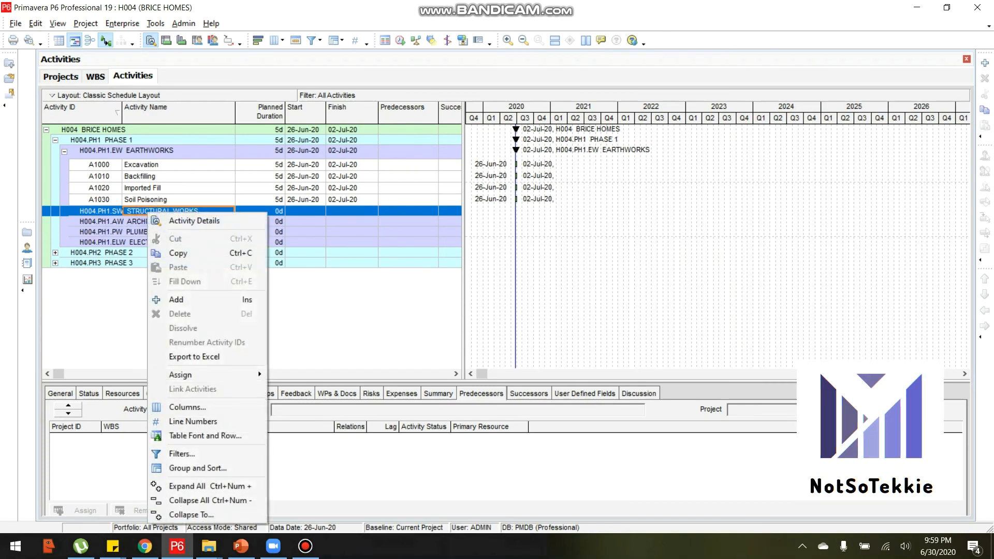
click(176, 299)
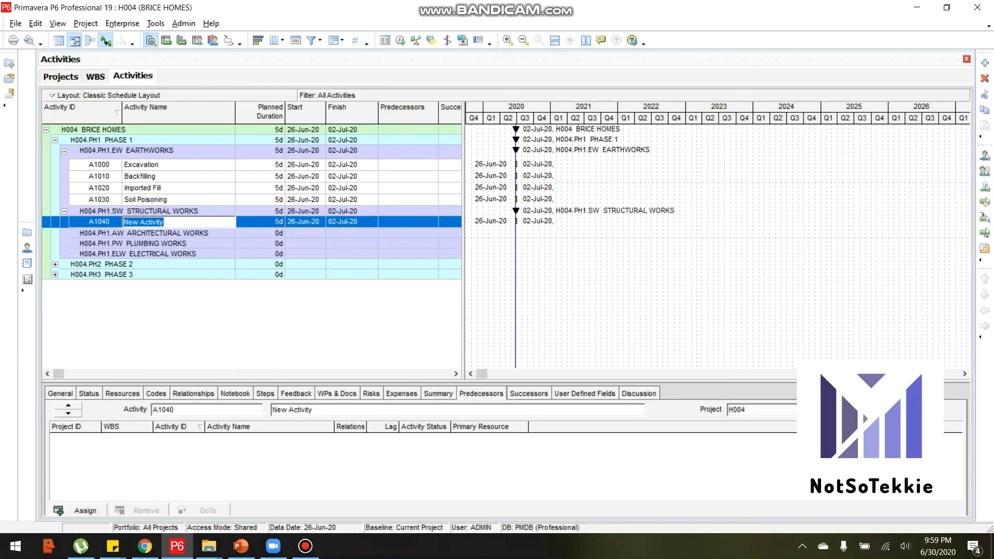
text(Steel Fabrication)
key(Return)
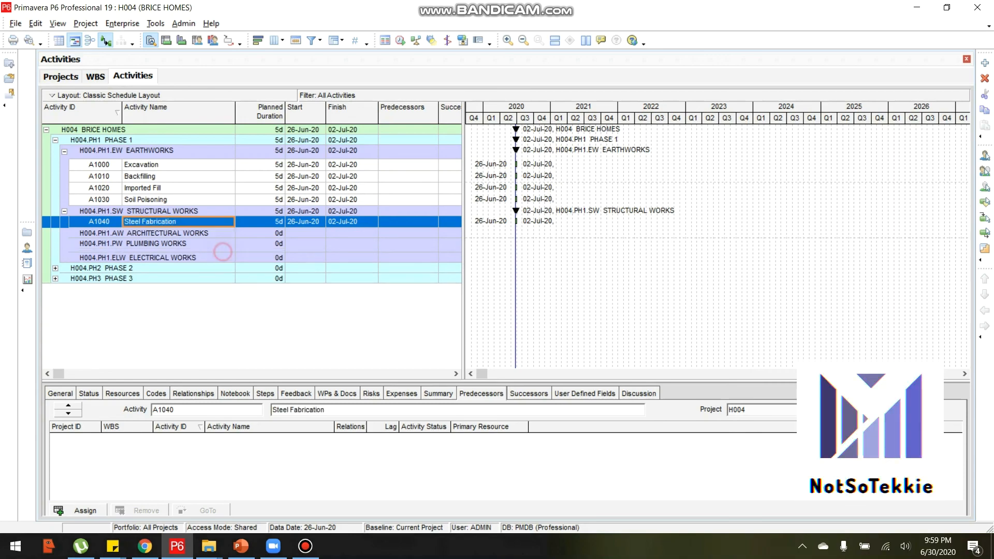
- Add a Formworks Fabrication activity below Steel Fabrication in Phase 1 Structural Works
right_click(177, 222)
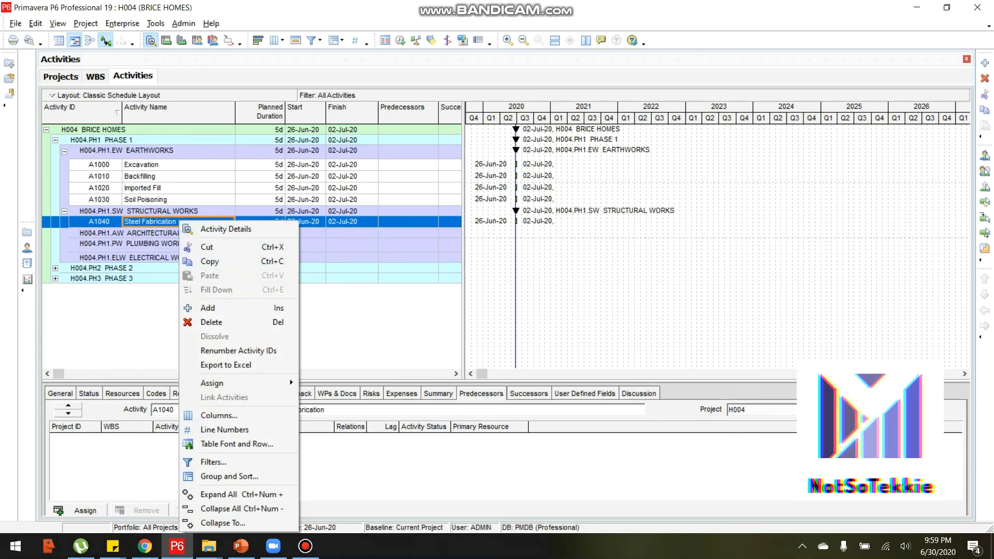
click(207, 307)
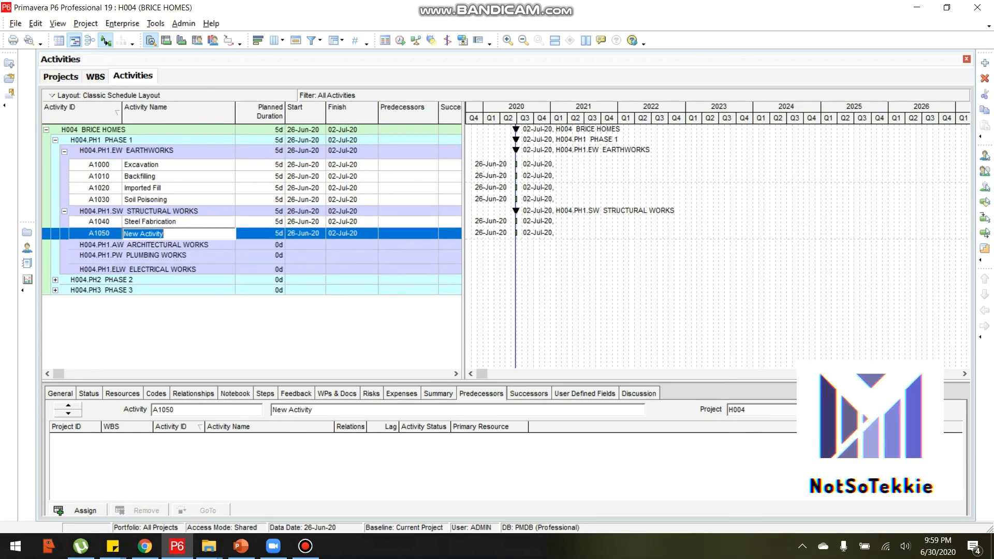
text(Formwo)
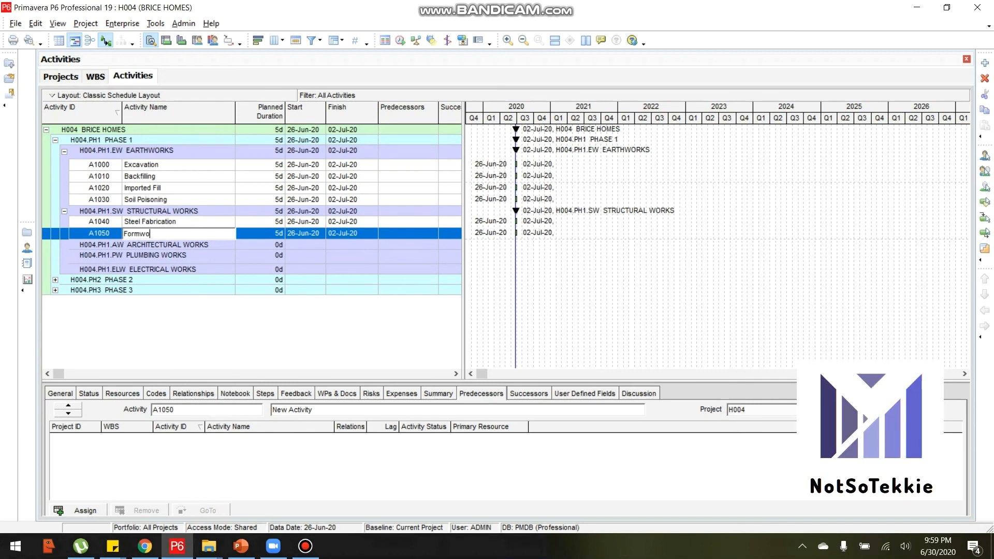
text(rks Fabrication)
click(201, 257)
- Add a Concreting activity below Formworks Fabrication in Phase 1 Structural Works
click(179, 234)
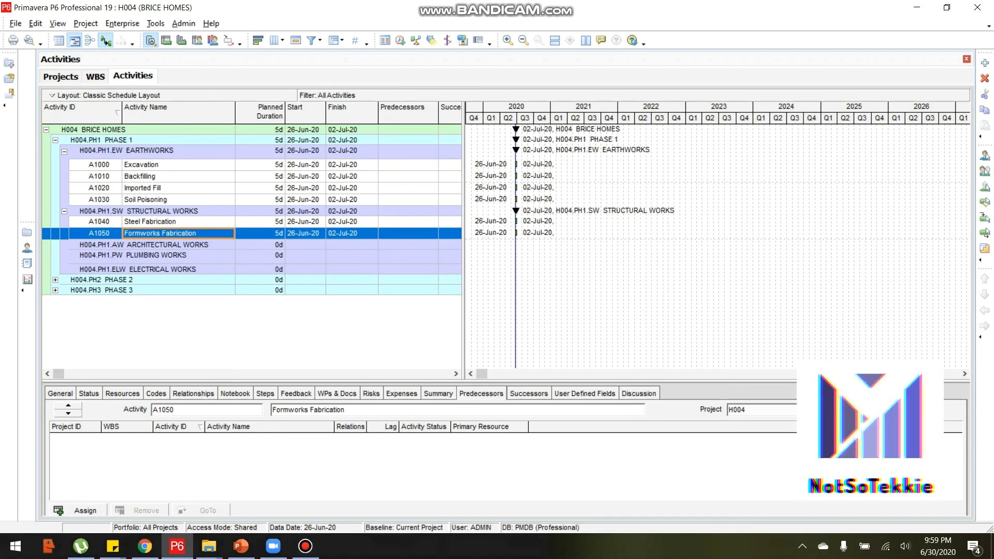
right_click(201, 222)
click(228, 309)
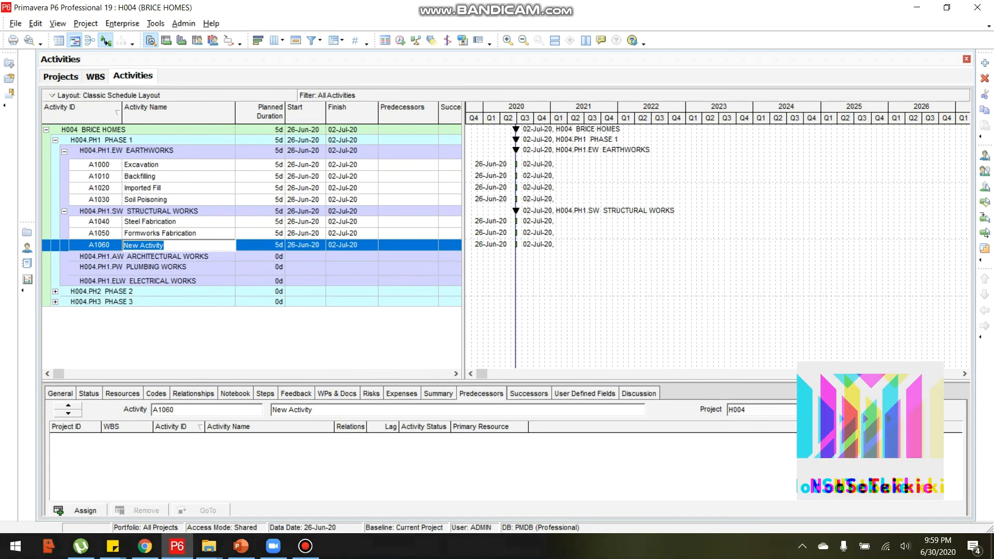
text(Concreting)
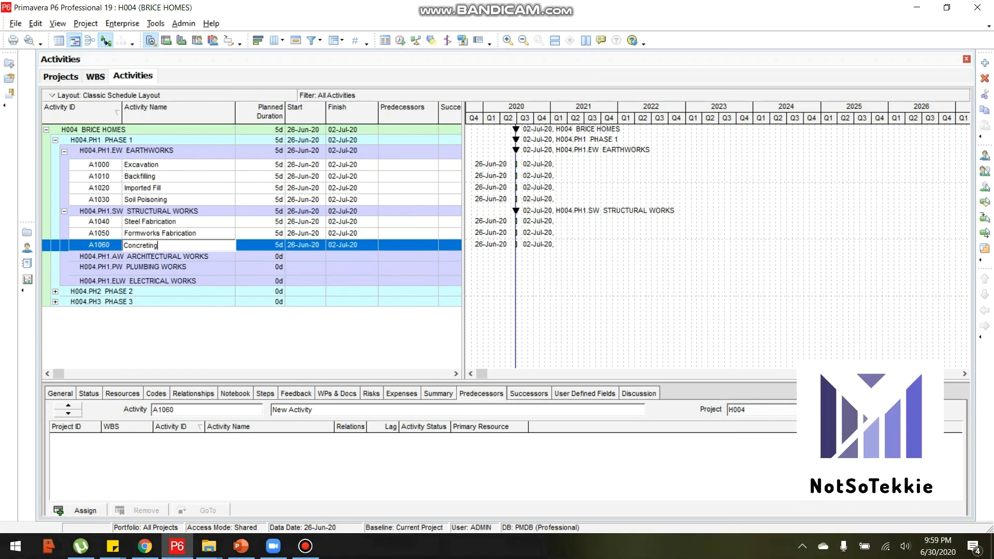
click(202, 267)
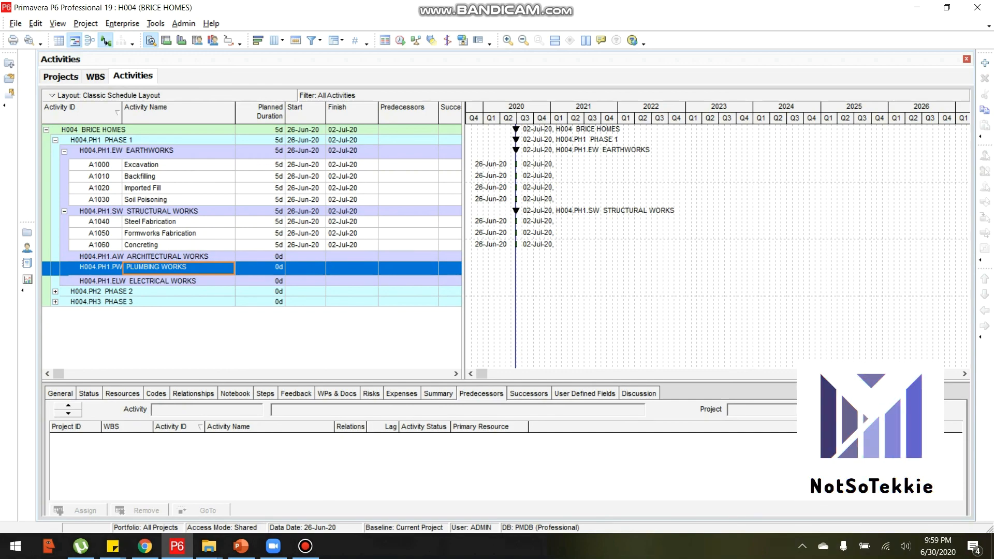
- Select the Phase 1 Architectural Works level
click(171, 256)
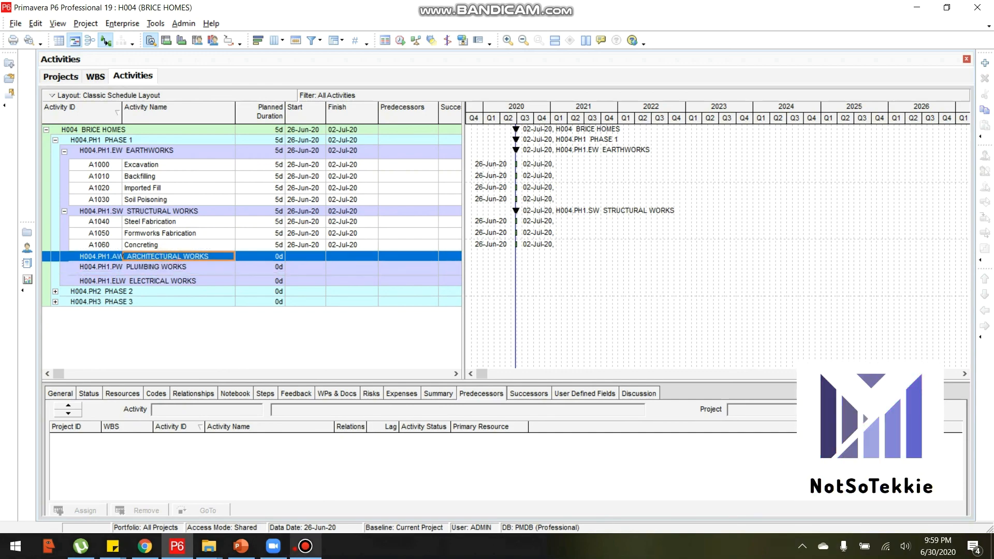
click(306, 546)
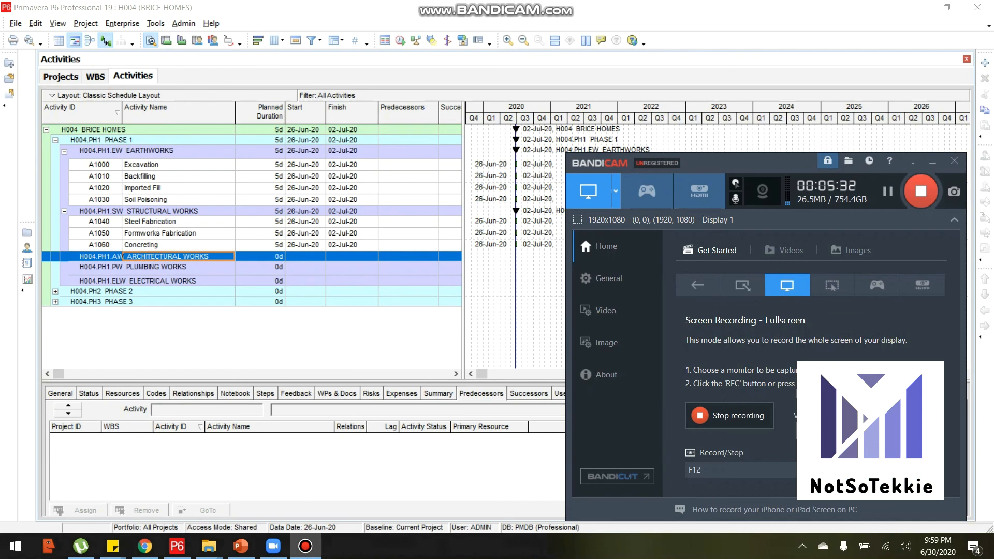
click(155, 302)
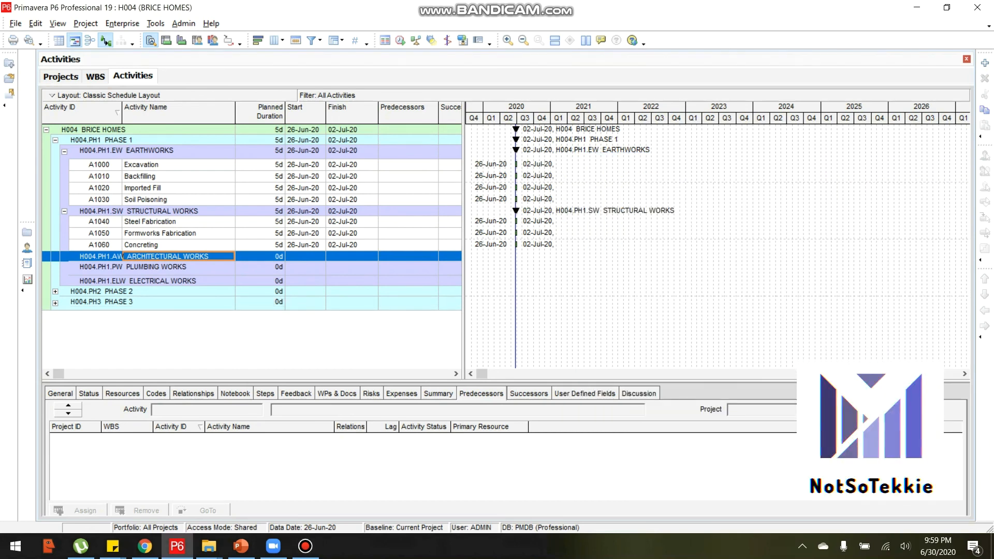
- Add an activity named Plastering under the Phase 1 Architectural Works level
click(190, 269)
click(181, 256)
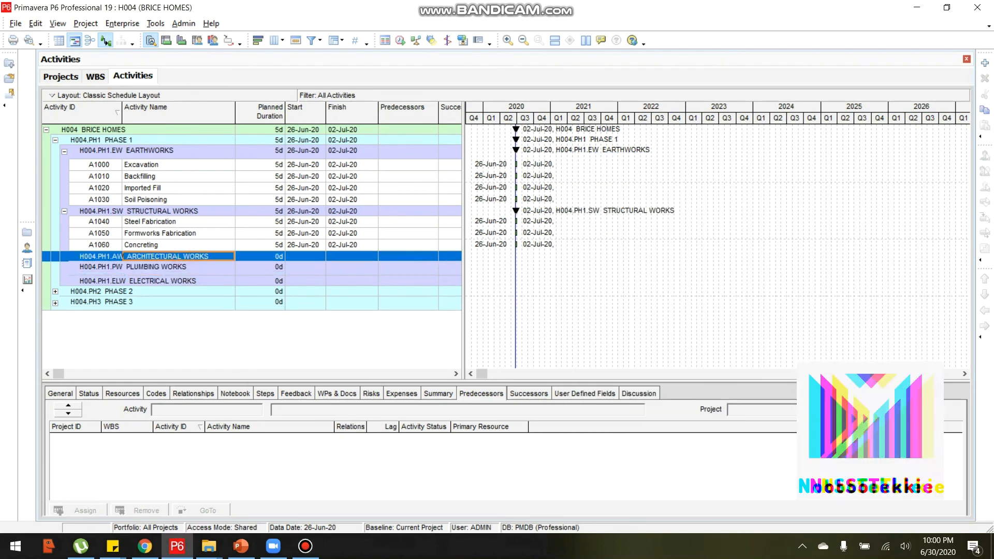
right_click(183, 256)
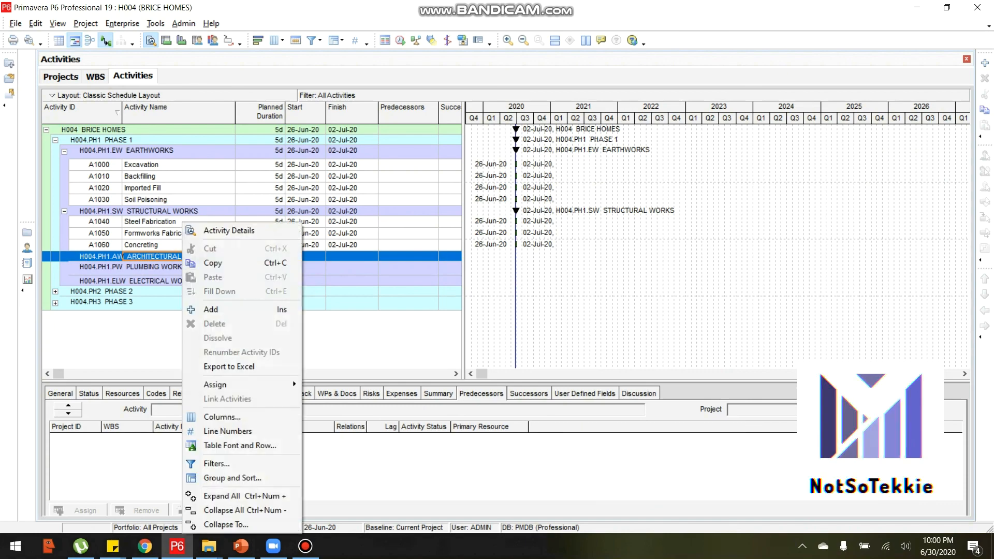
click(217, 309)
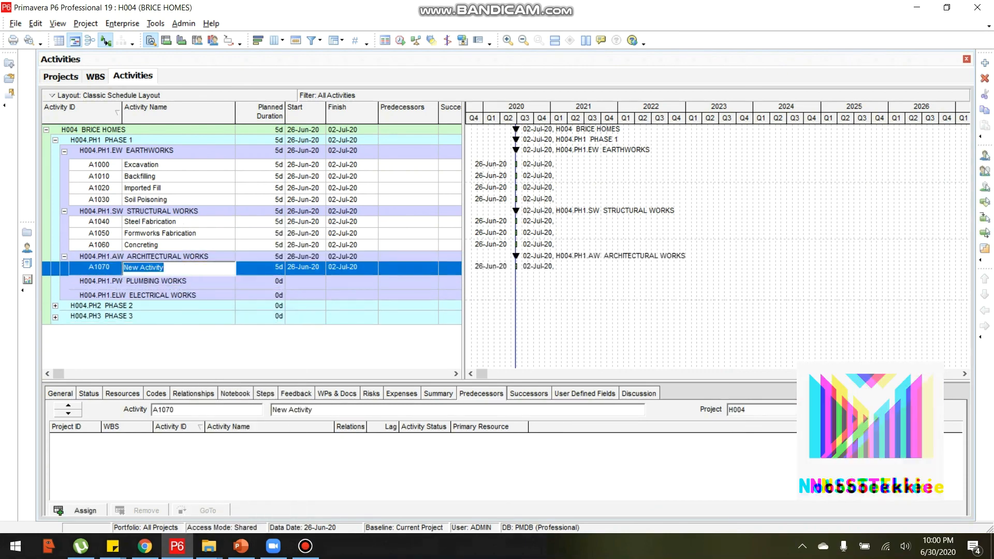
text(F)
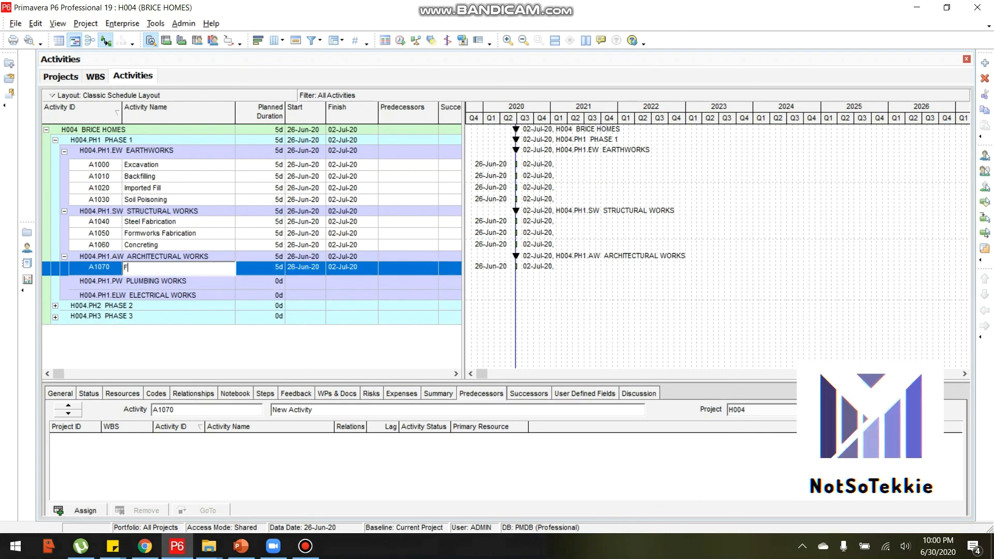
key(BackSpace)
text(Plaste)
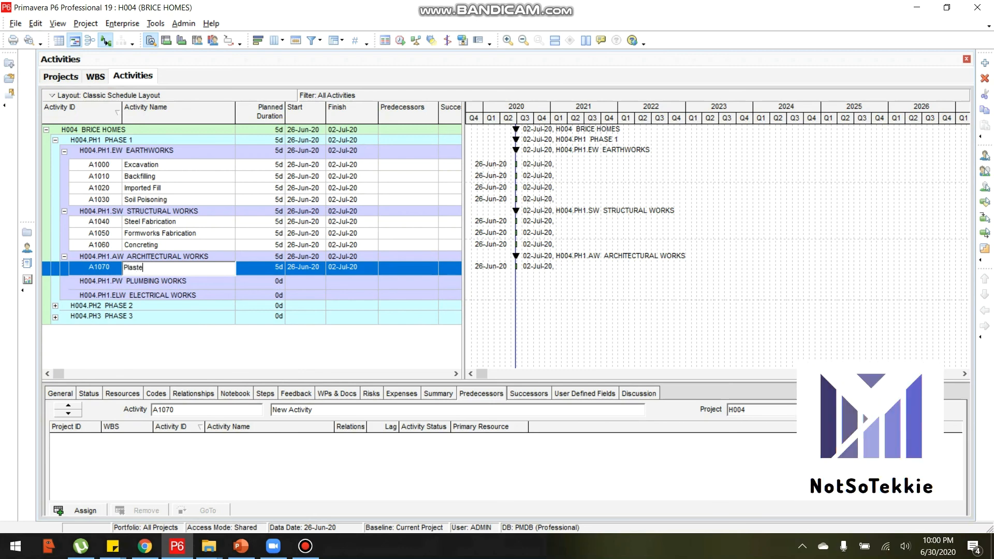
text(re)
text(ing)
key(Return)
- Add a Tile Works activity below Plastering in Phase 1 Architectural Works
right_click(198, 267)
click(228, 310)
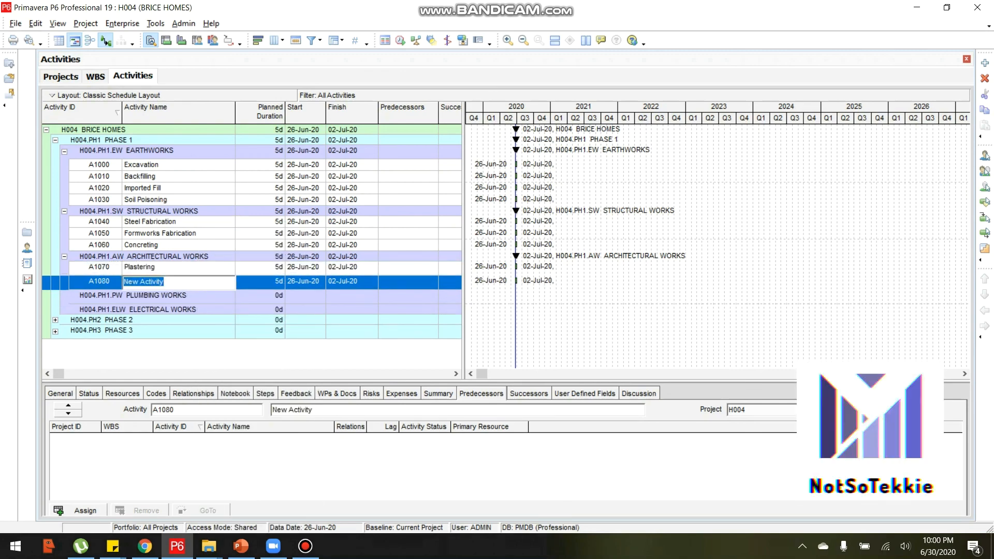
text(i)
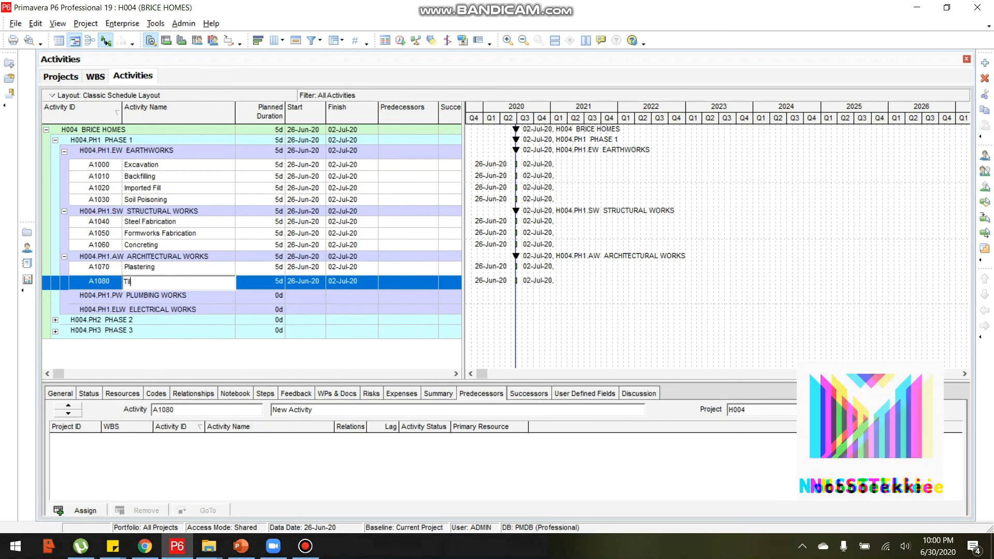
text(le W)
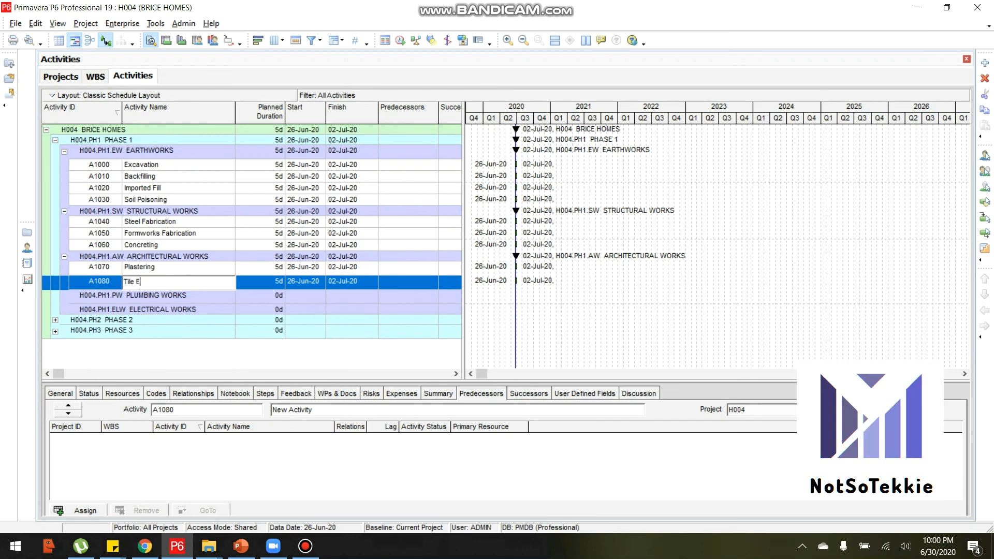
text(orks)
key(Return)
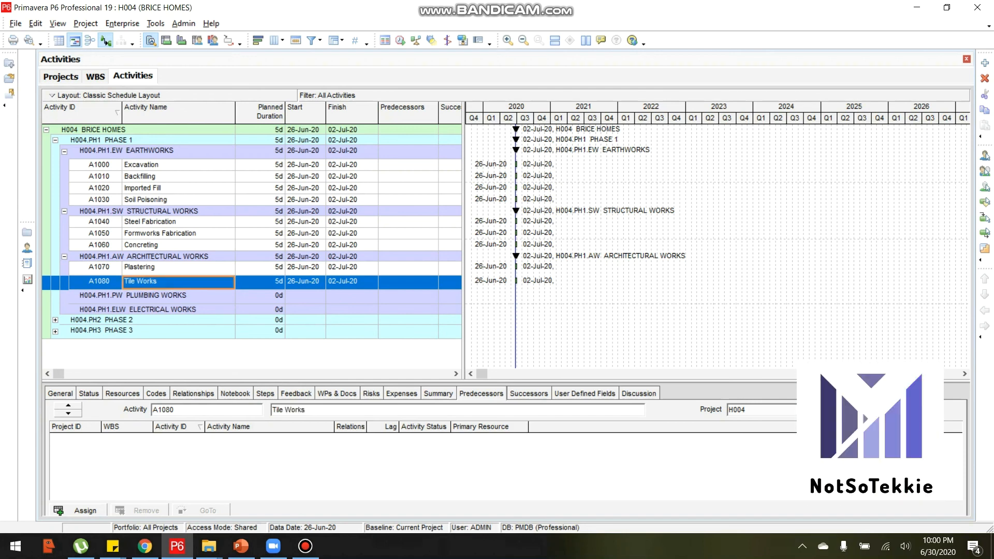
- Add a Doors & Windows activity below Tile Works in Phase 1 Architectural Works
right_click(173, 285)
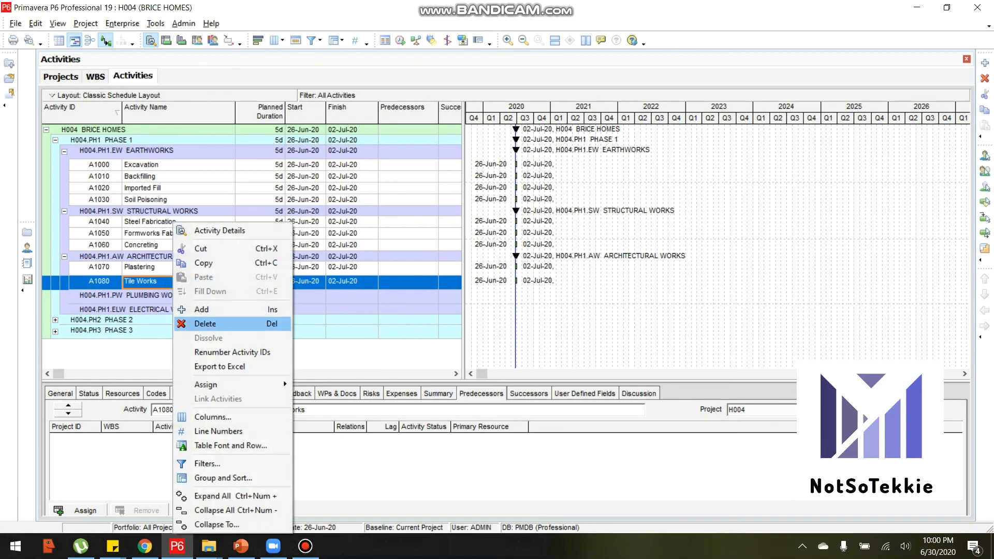
click(197, 309)
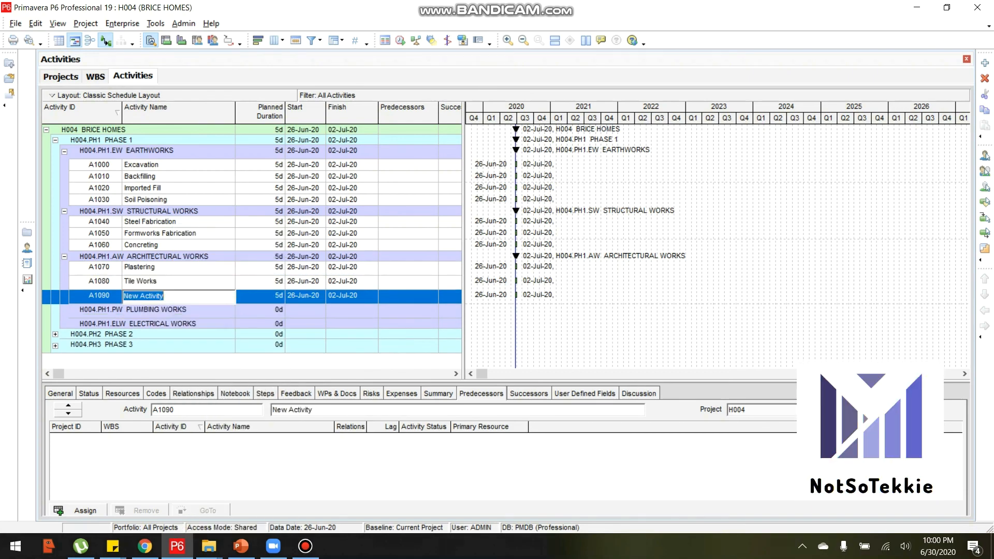
text(Doors & window)
key(BackSpace)
key(BackSpace)
key(BackSpace)
key(BackSpace)
key(BackSpace)
key(BackSpace)
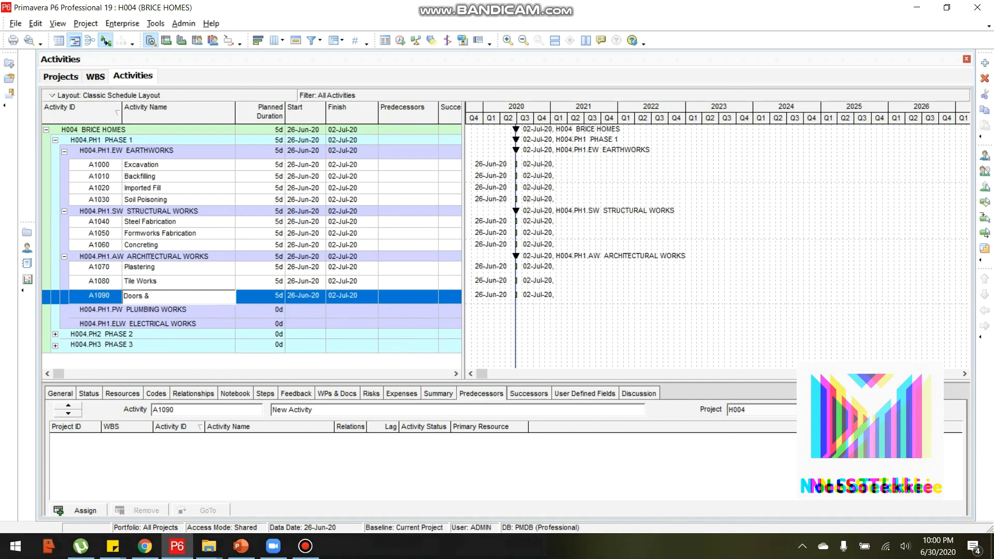
click(305, 546)
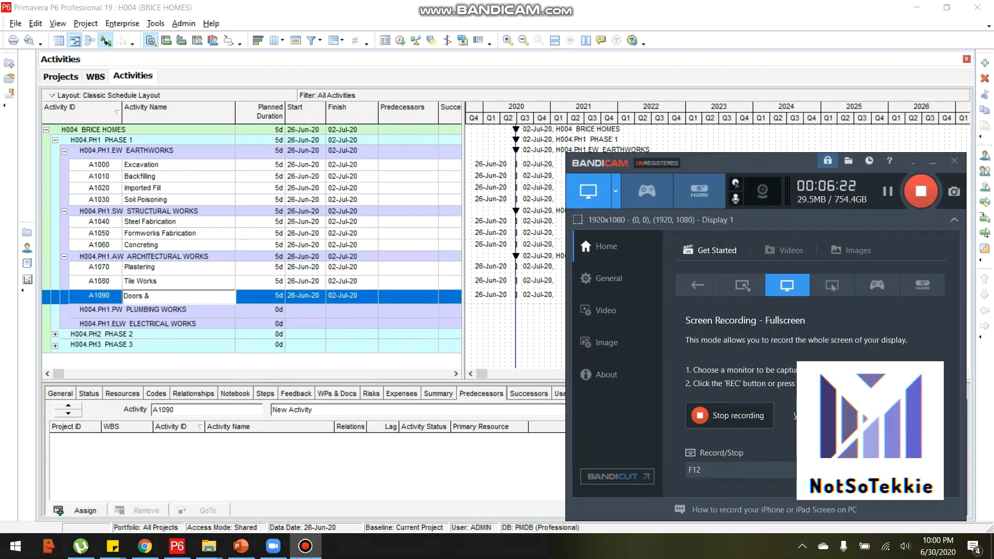
click(174, 296)
text(Winow)
key(BackSpace)
key(BackSpace)
text(dows)
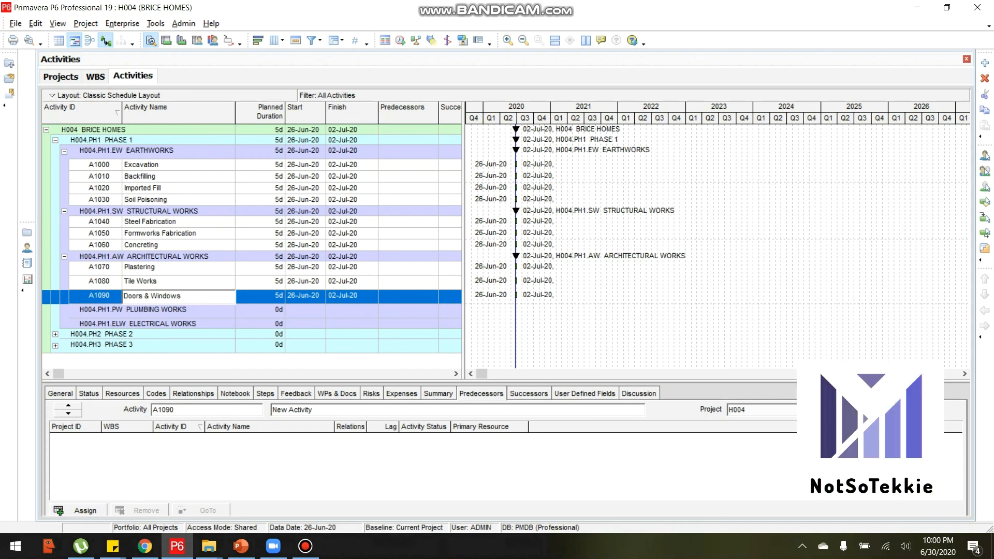
key(Return)
- Add a Painting Works activity below Doors & Windows in Phase 1 Architectural Works
right_click(192, 296)
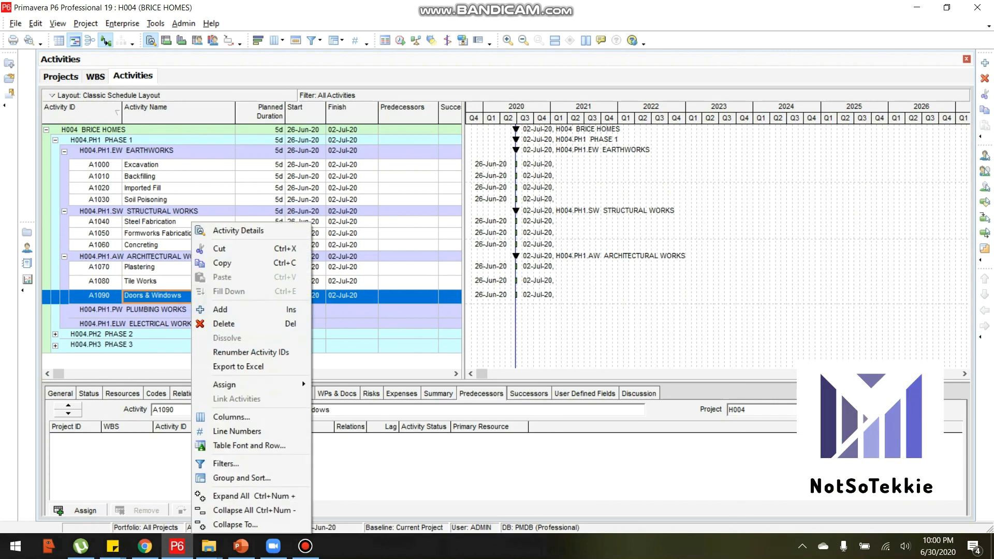
click(223, 309)
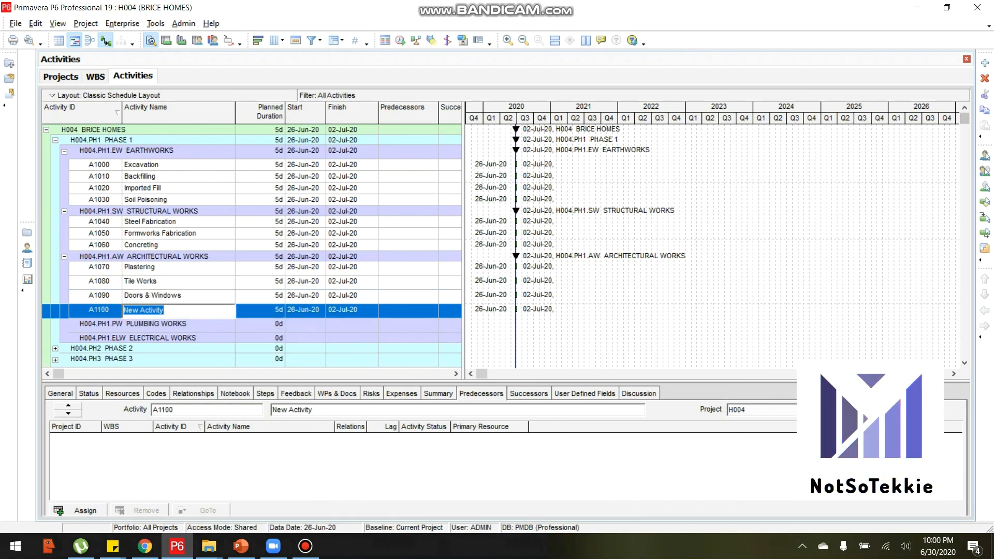
text(Painting Works)
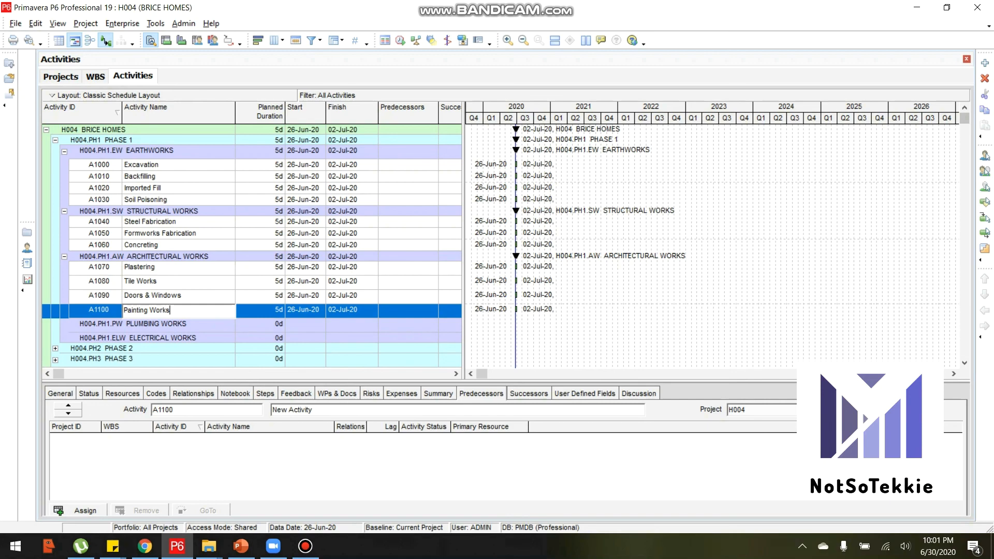
key(Return)
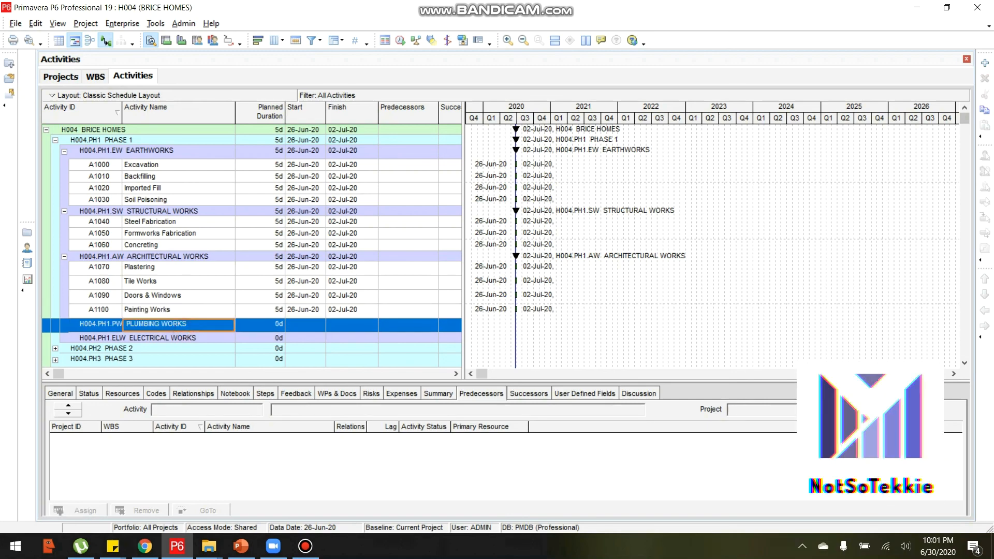
- Add an activity named Roughins under the Phase 1 Plumbing Works level
right_click(189, 325)
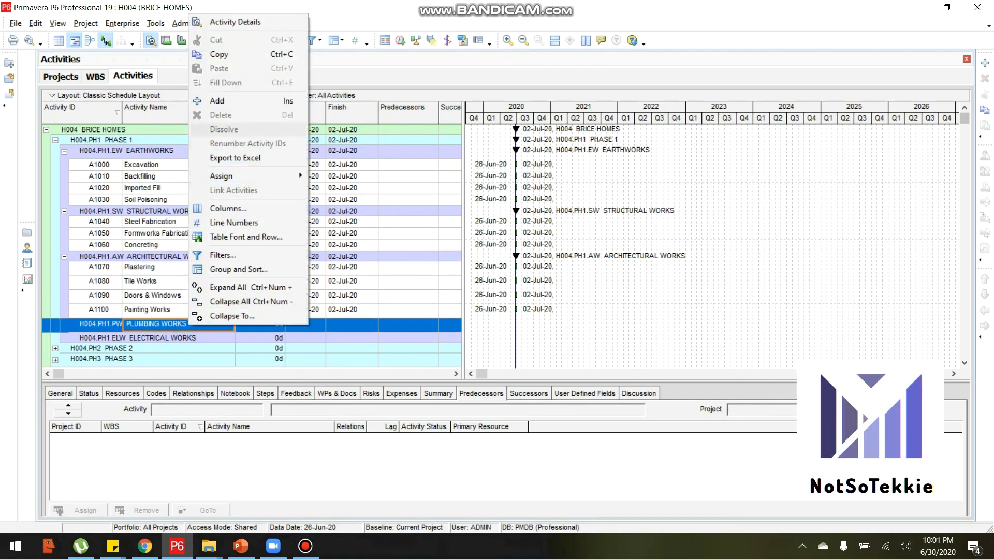
click(239, 101)
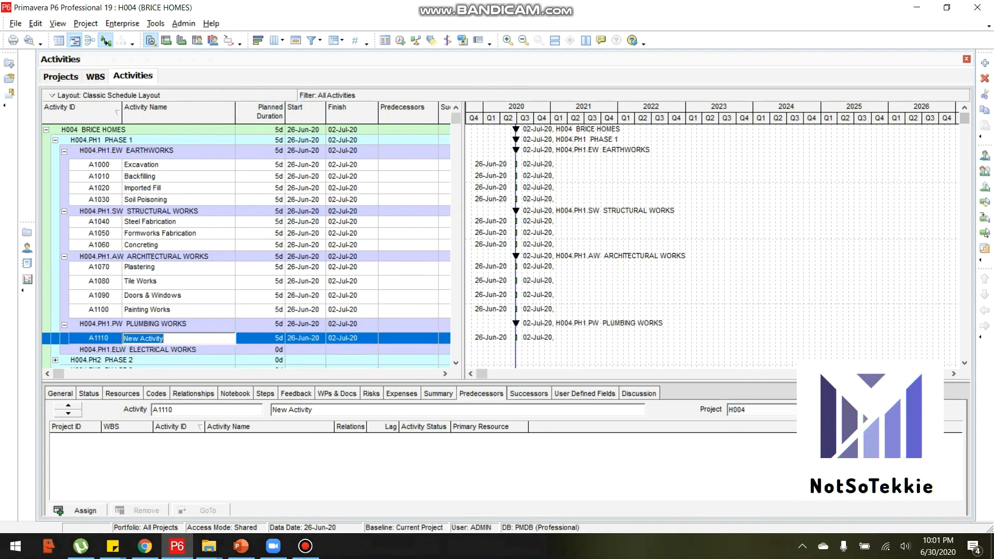
text(Rohu)
key(BackSpace)
key(BackSpace)
text(ughins)
key(Return)
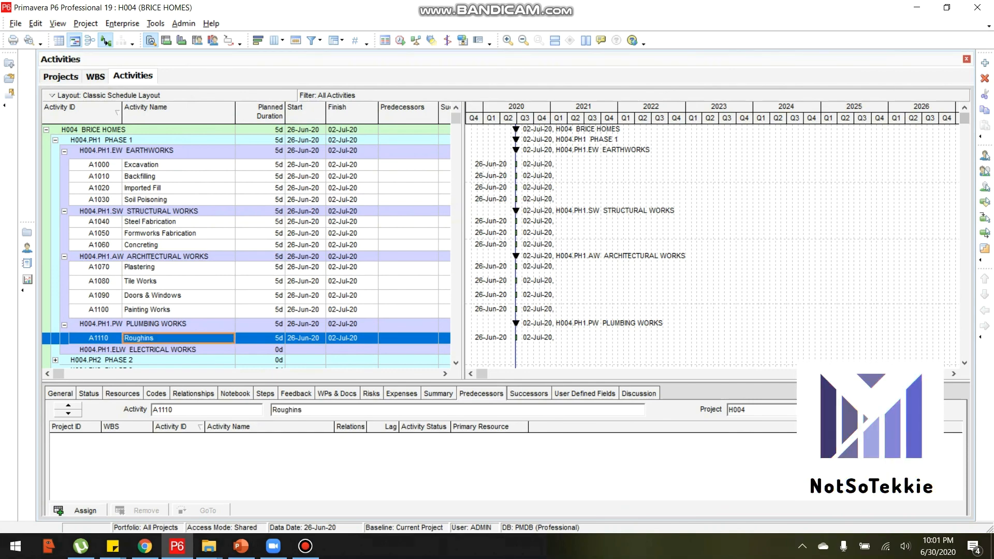
- Add a Sanitary Lines activity below Roughins in Phase 1 Plumbing Works
right_click(197, 340)
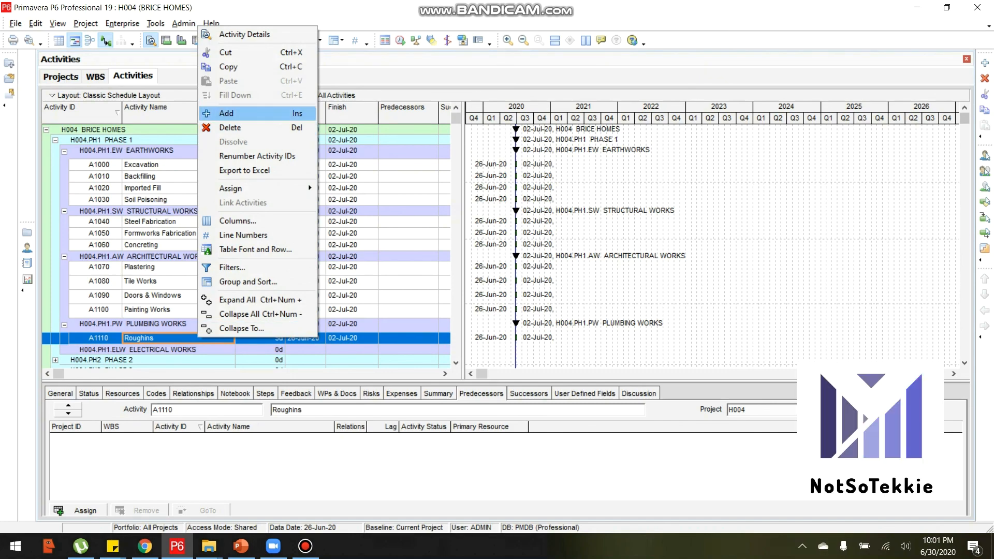
click(228, 113)
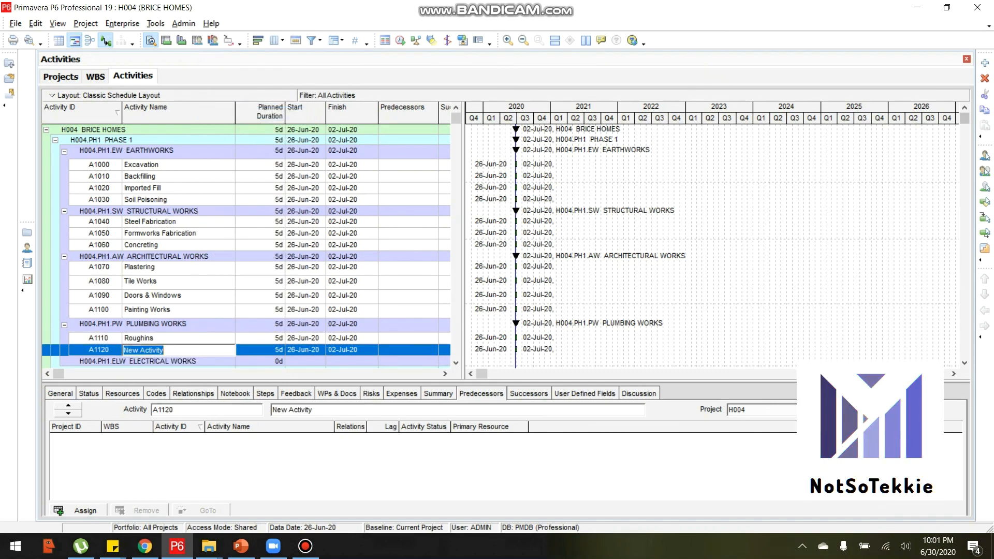
text(Sanitary Lines)
key(Return)
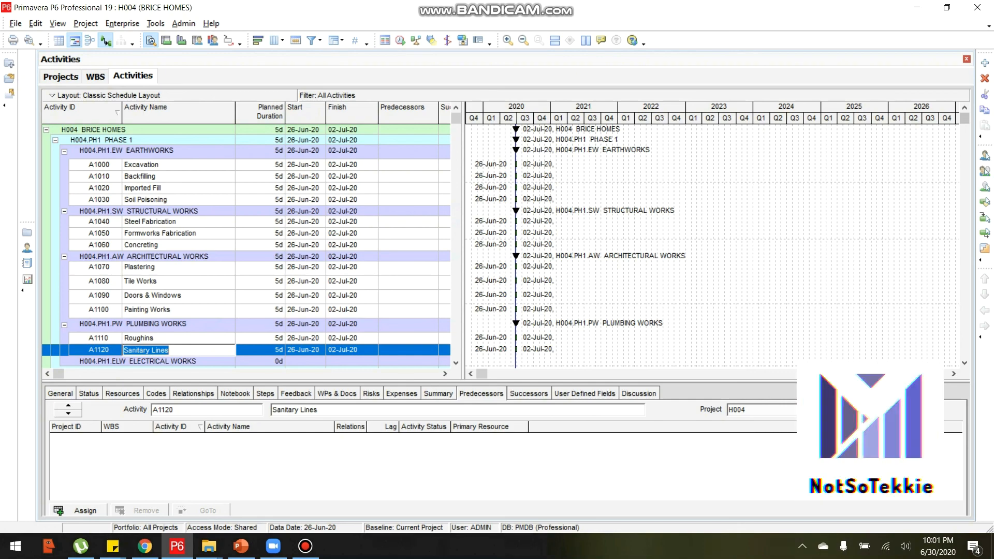
click(197, 348)
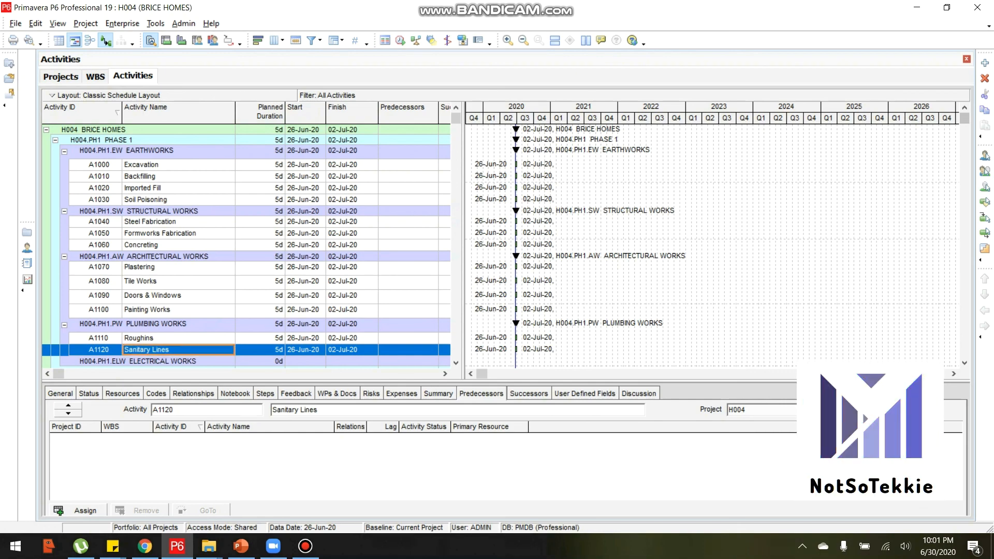
- Add a Sewer Lines activity below Sanitary Lines in Phase 1 Plumbing Works
right_click(197, 349)
click(222, 123)
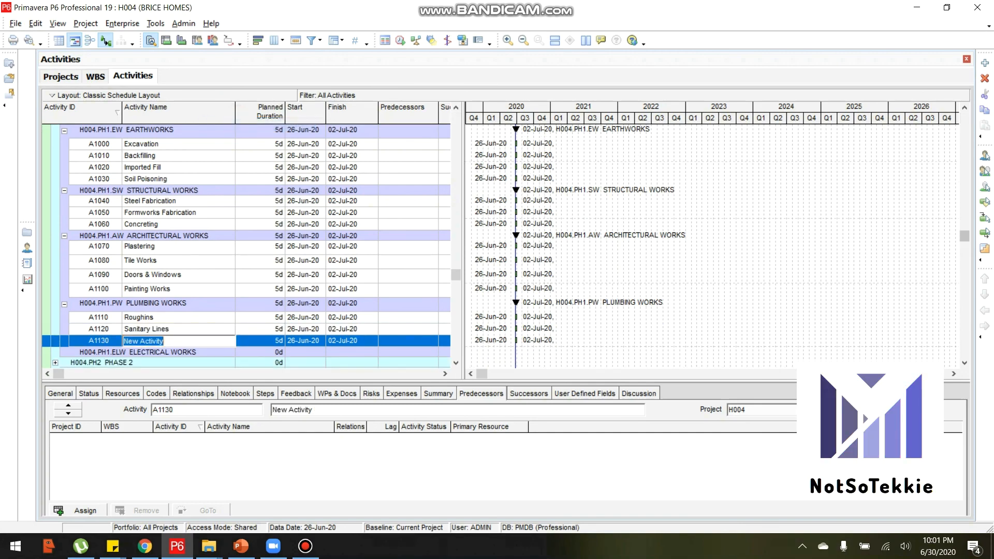
click(315, 552)
click(180, 338)
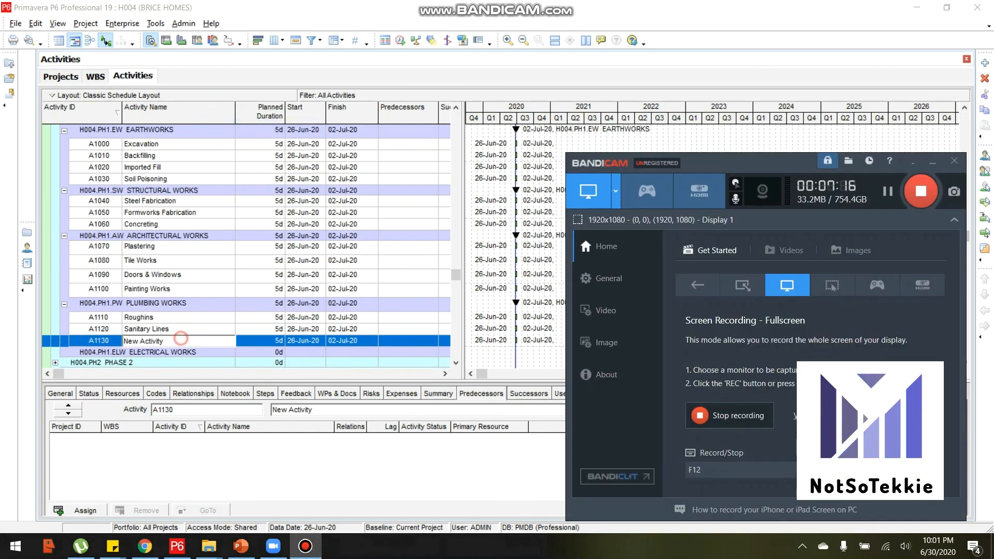
double_click(178, 340)
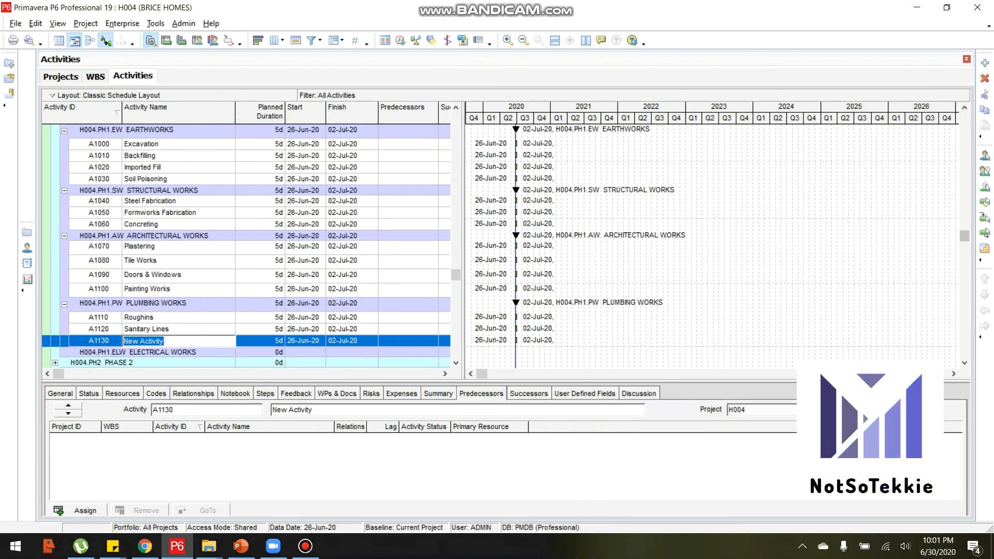
text(Swe)
key(BackSpace)
key(BackSpace)
text(ewer Lines)
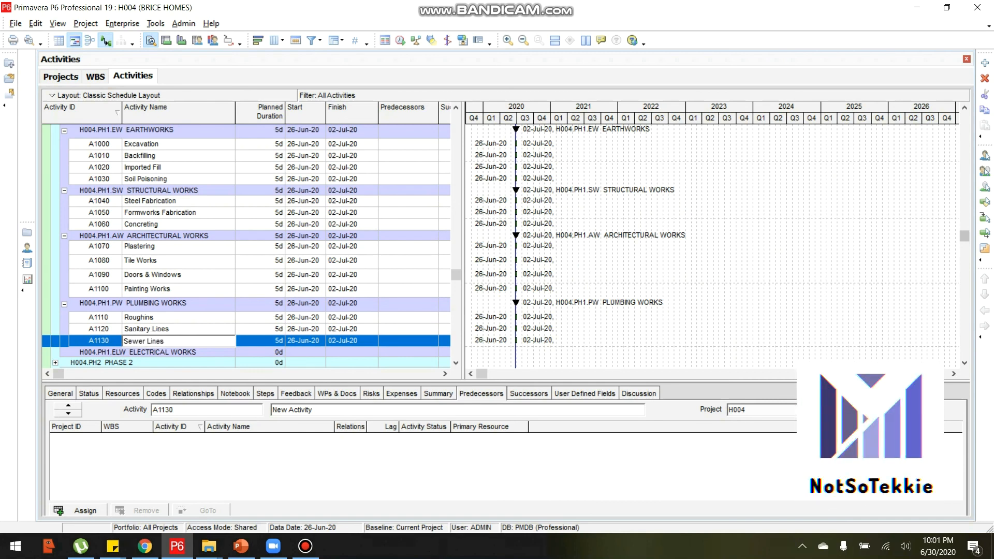
key(Return)
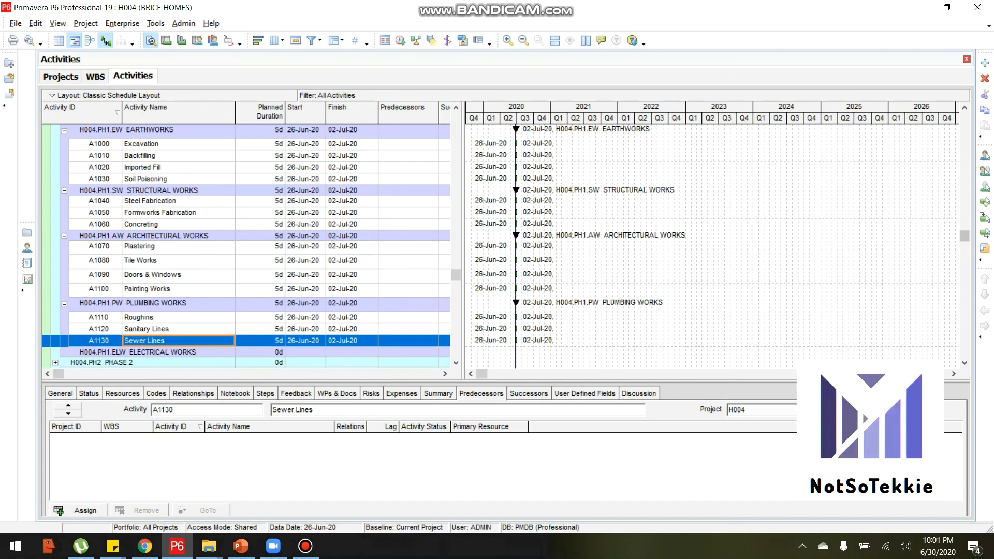
- Add a Water Lines activity below Sewer Lines in Phase 1 Plumbing Works
right_click(174, 340)
click(207, 116)
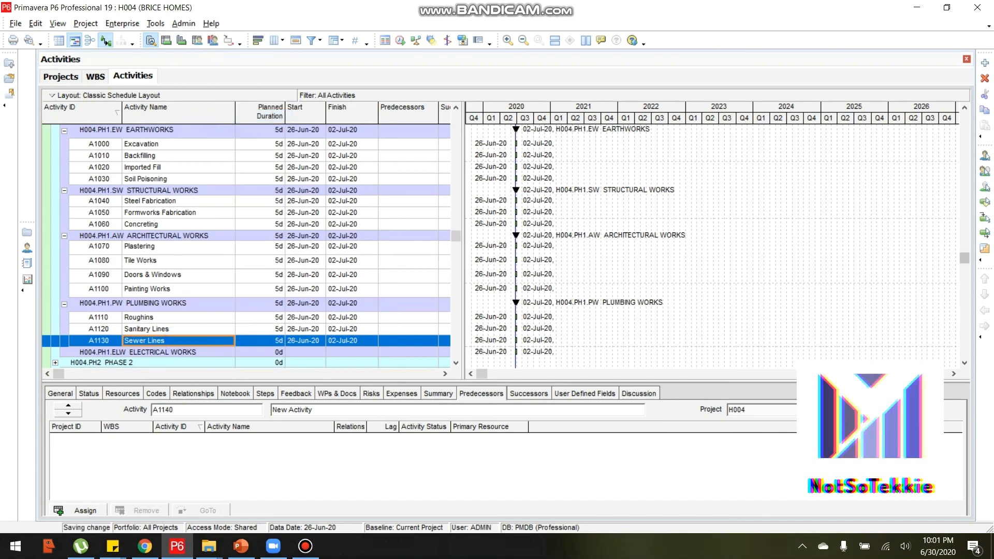
text(WWa)
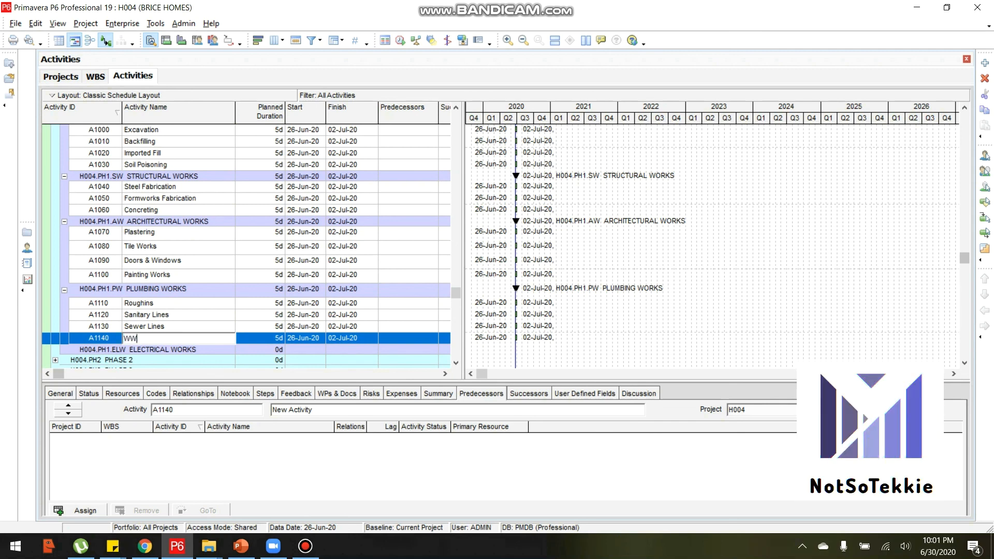
key(BackSpace)
key(BackSpace)
text(ater Lines)
key(Return)
- Add a Fixtures activity below Water Lines in Phase 1 Plumbing Works
right_click(220, 338)
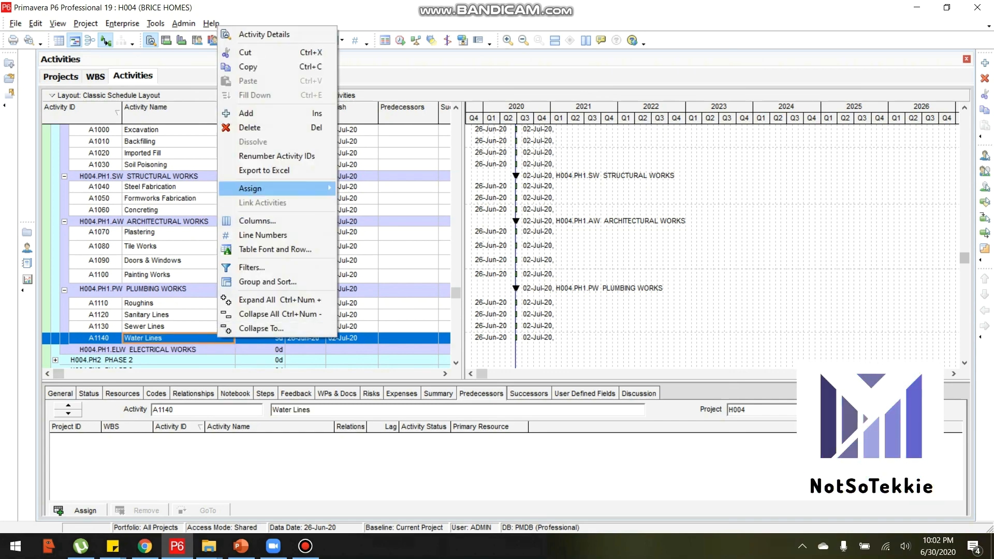
click(245, 113)
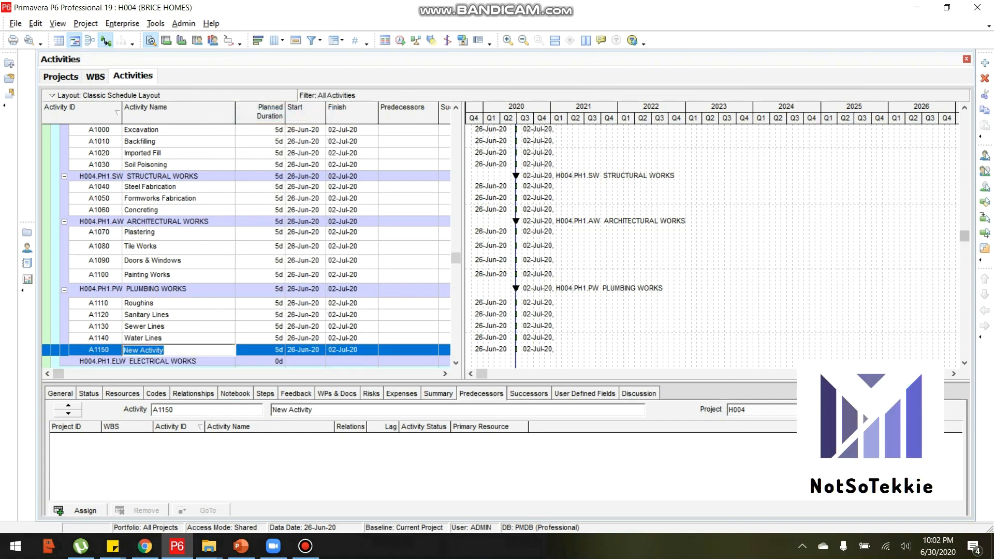
text(Fixtures)
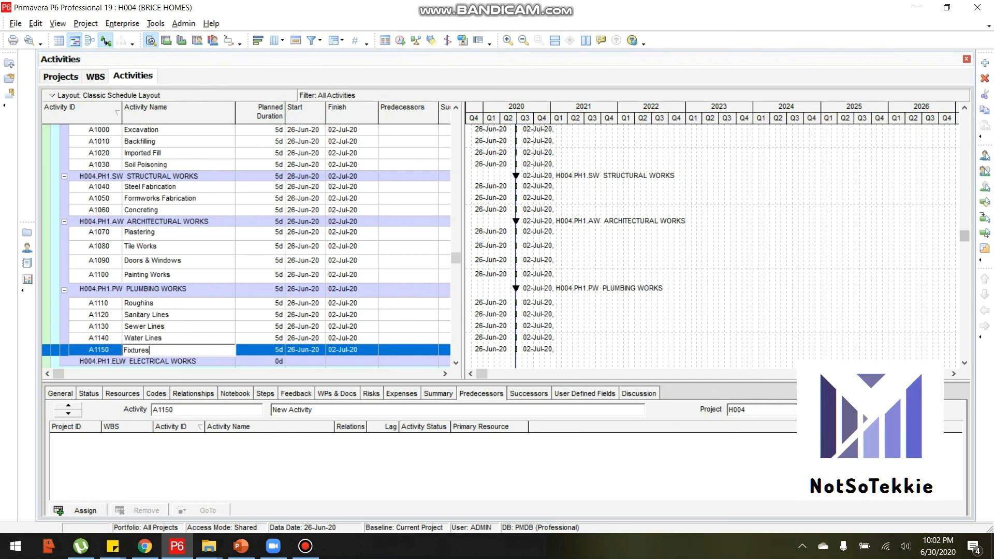
click(179, 289)
- Add an activity named Roughins under the Phase 1 Electrical Works level
scroll(178, 289, down, 1)
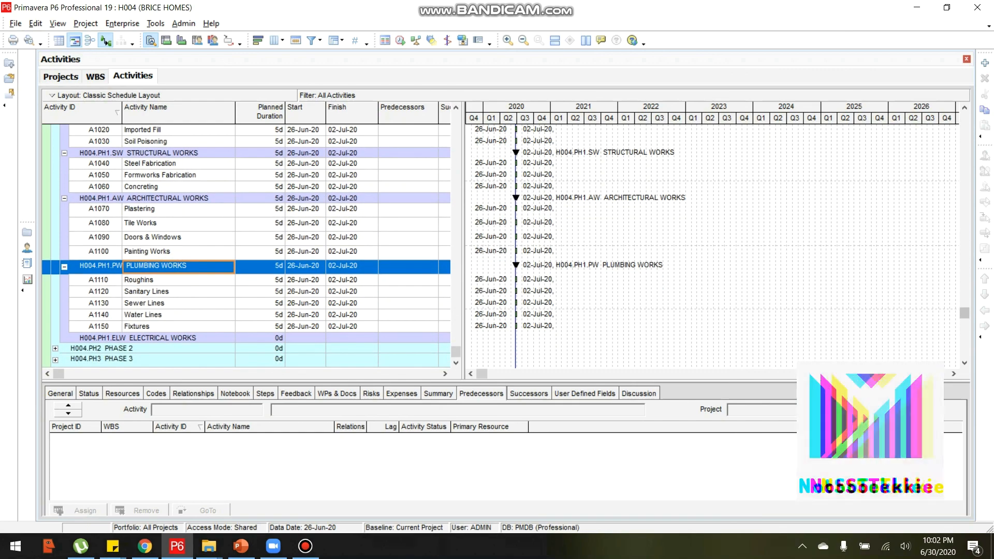
click(153, 340)
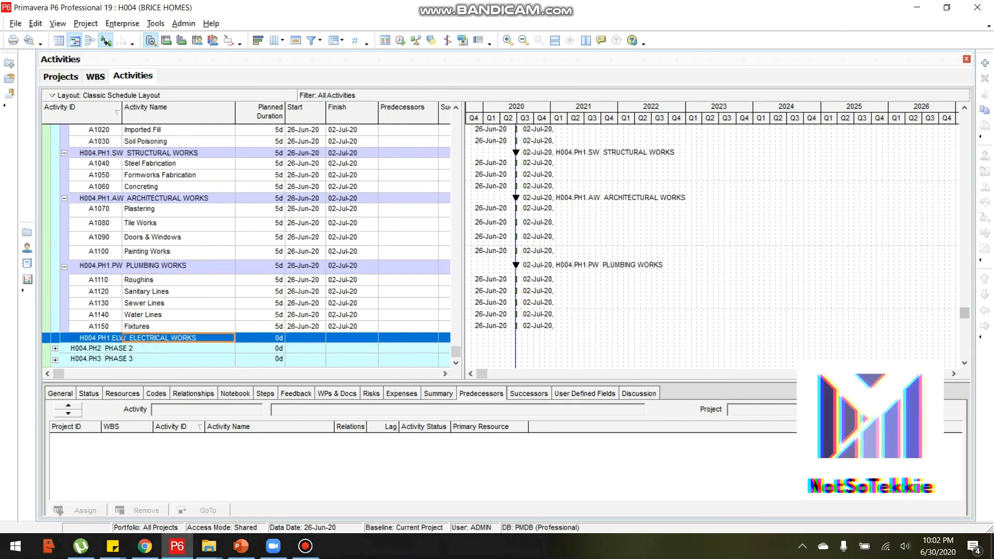
right_click(152, 339)
click(176, 114)
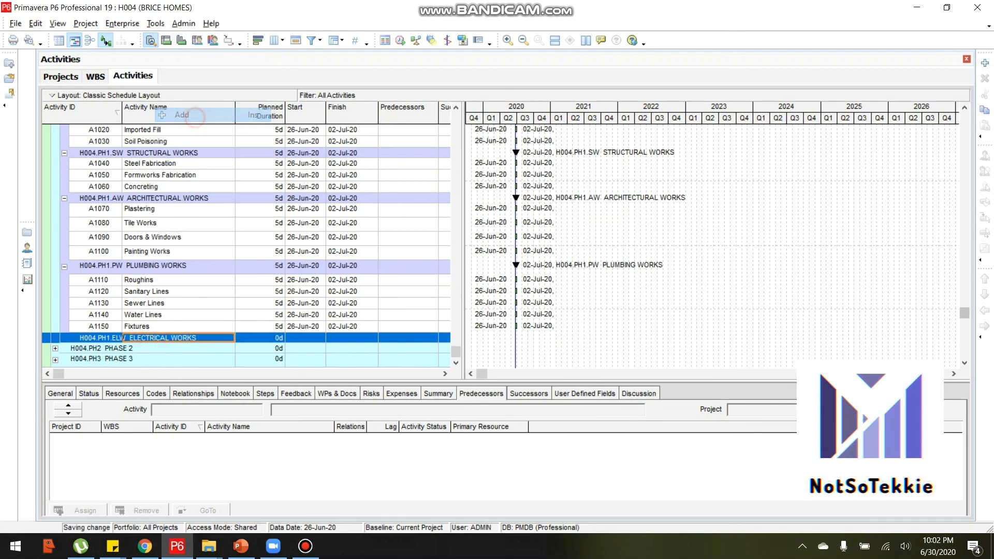
text(Roh)
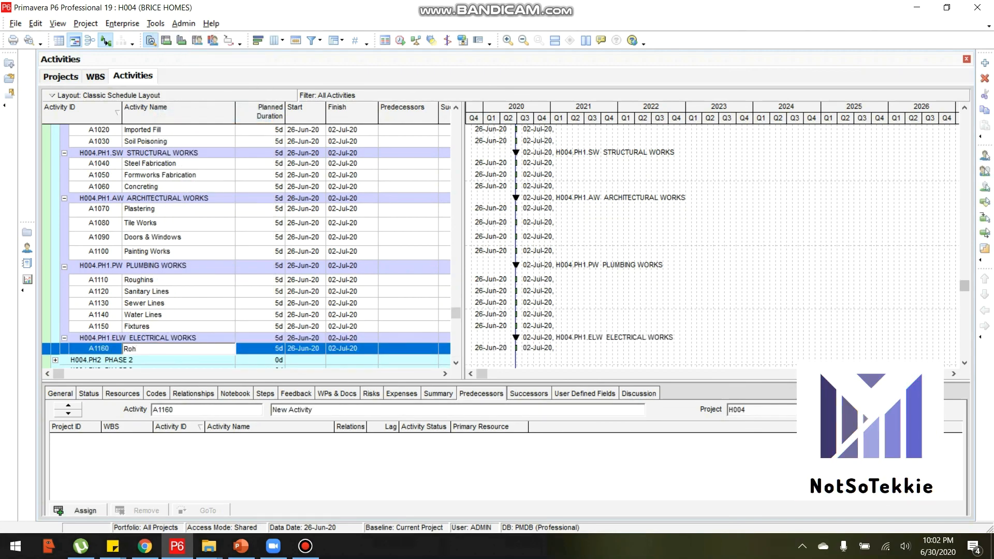
text(ughs)
key(BackSpace)
text(ins)
key(Return)
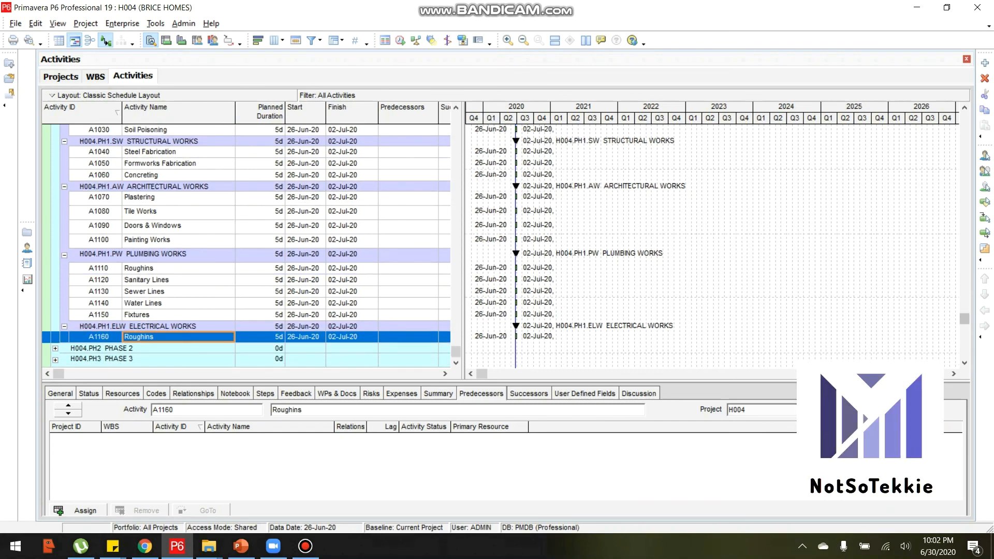
- Add a Wirings activity below Roughins in Phase 1 Electrical Works
right_click(161, 337)
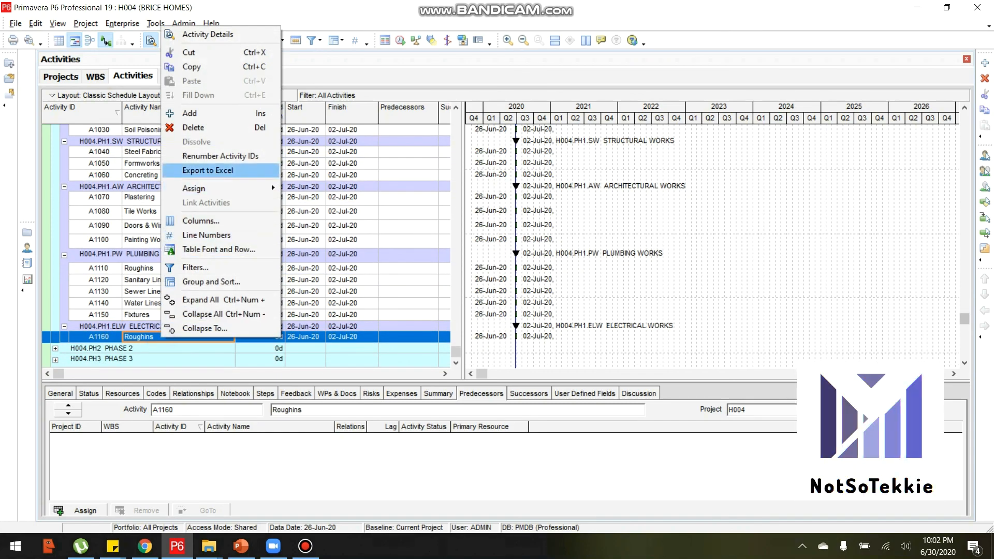
click(190, 113)
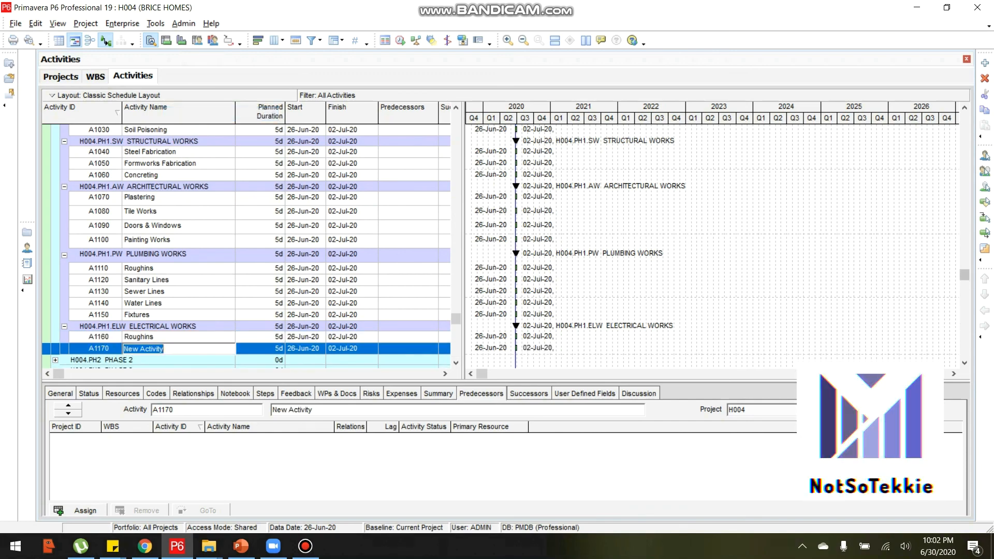
text(Wirib)
key(BackSpace)
text(ngz)
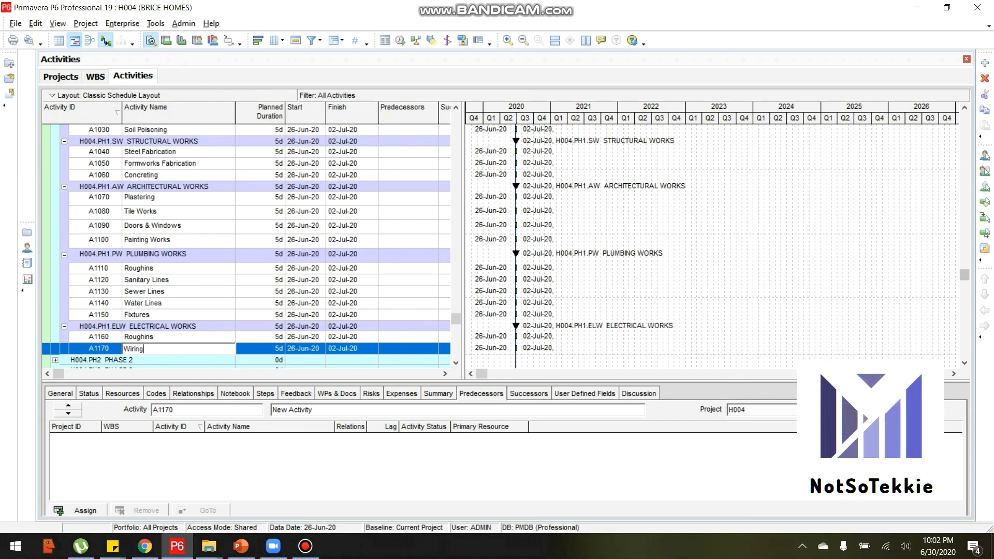
key(BackSpace)
text(s)
key(Return)
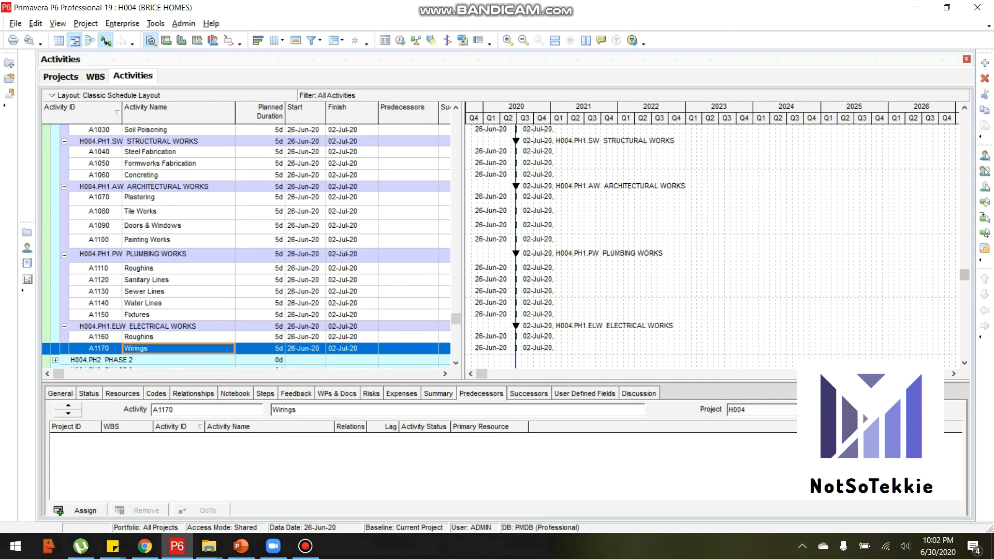
click(170, 337)
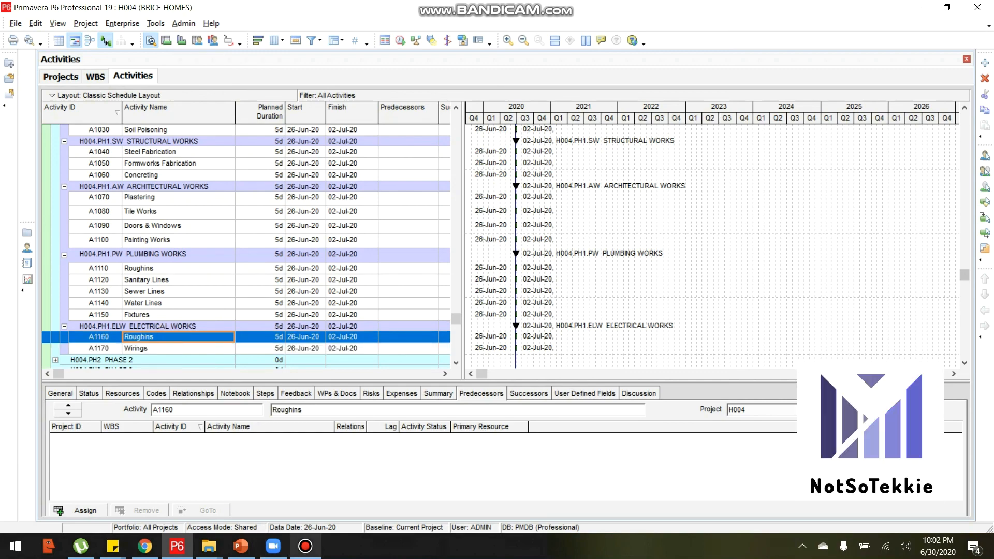
click(305, 546)
click(152, 340)
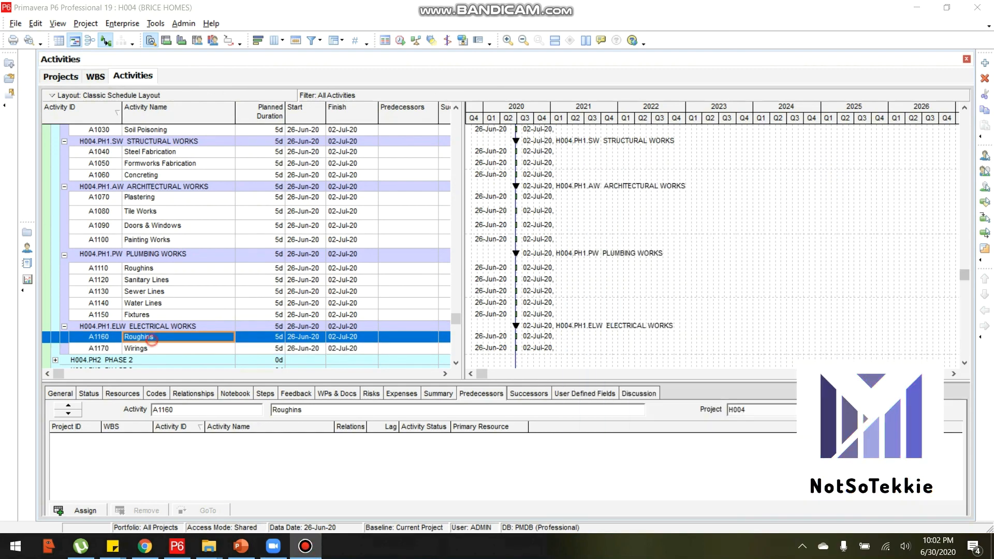
- Add a Fixtures activity below Wirings in Phase 1 Electrical Works
click(158, 348)
right_click(166, 348)
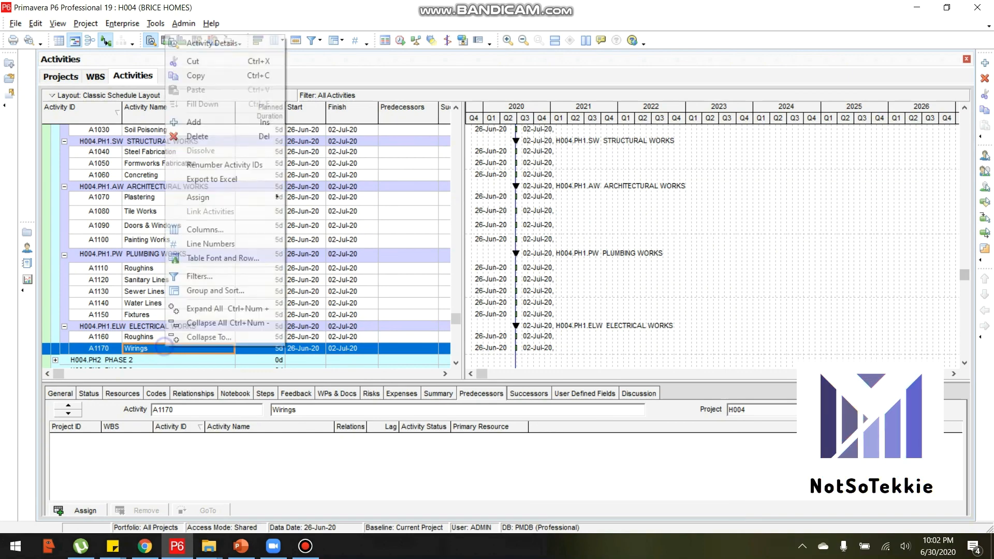
click(186, 122)
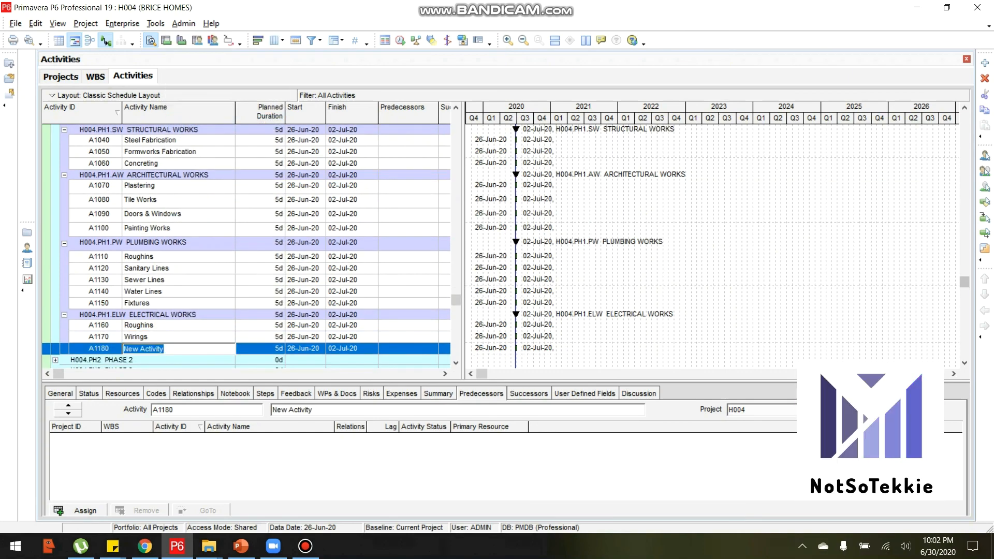
text(P)
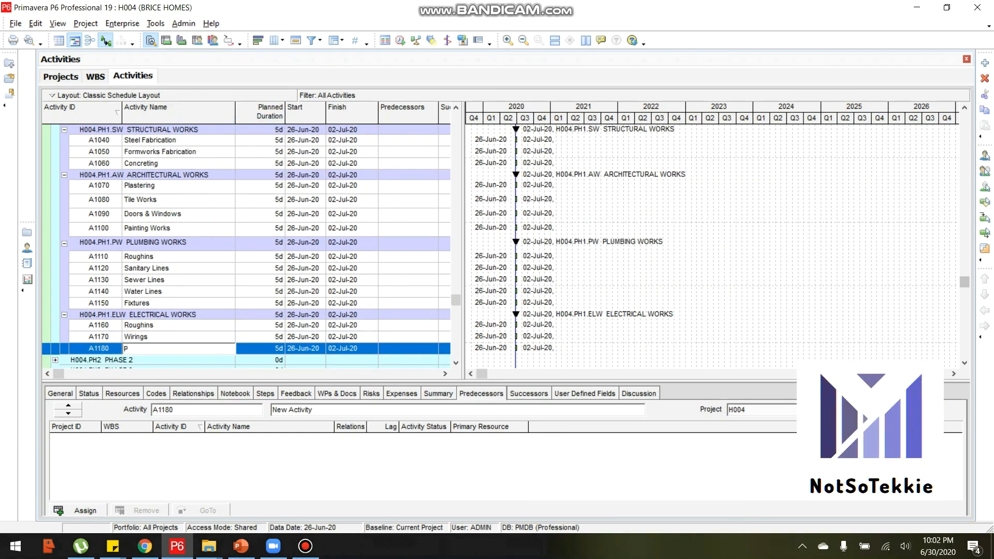
key(BackSpace)
text(Fixtures)
click(166, 326)
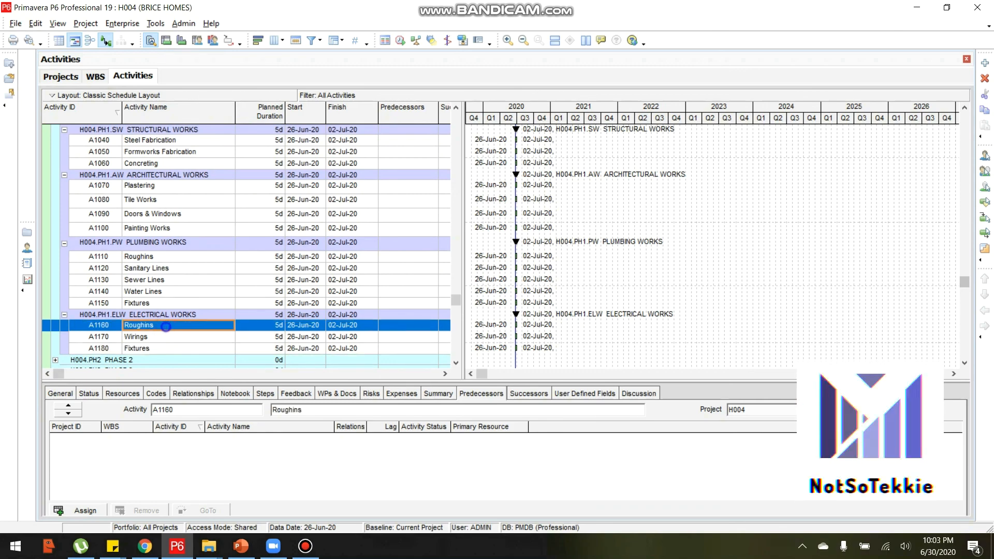
right_click(166, 326)
click(145, 342)
click(151, 325)
click(152, 339)
click(169, 326)
double_click(164, 337)
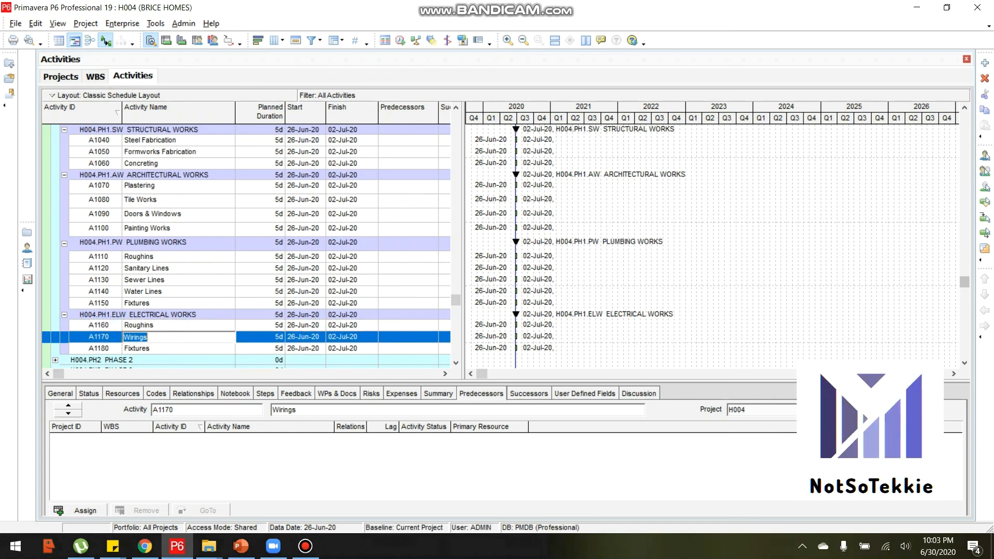
double_click(166, 325)
key(BackSpace)
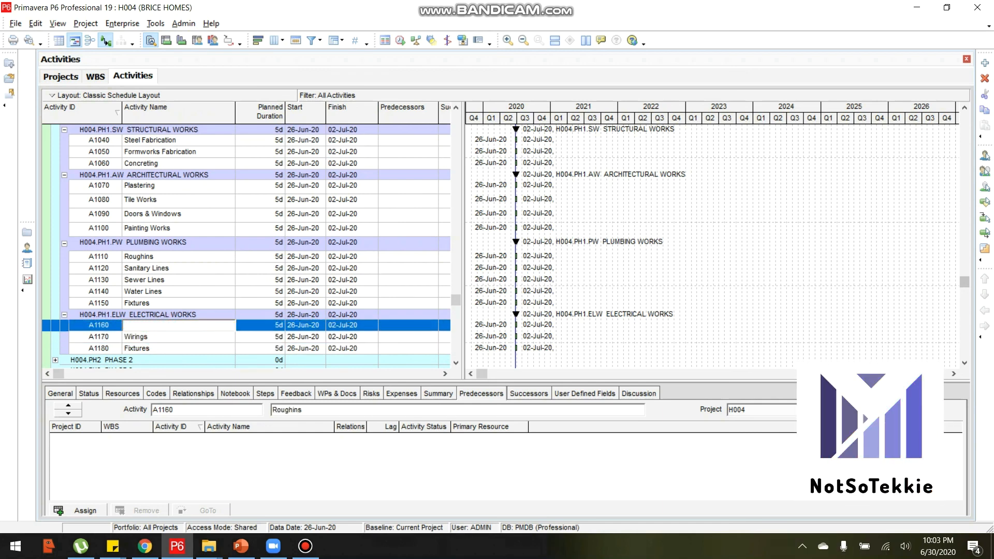
click(166, 343)
click(487, 290)
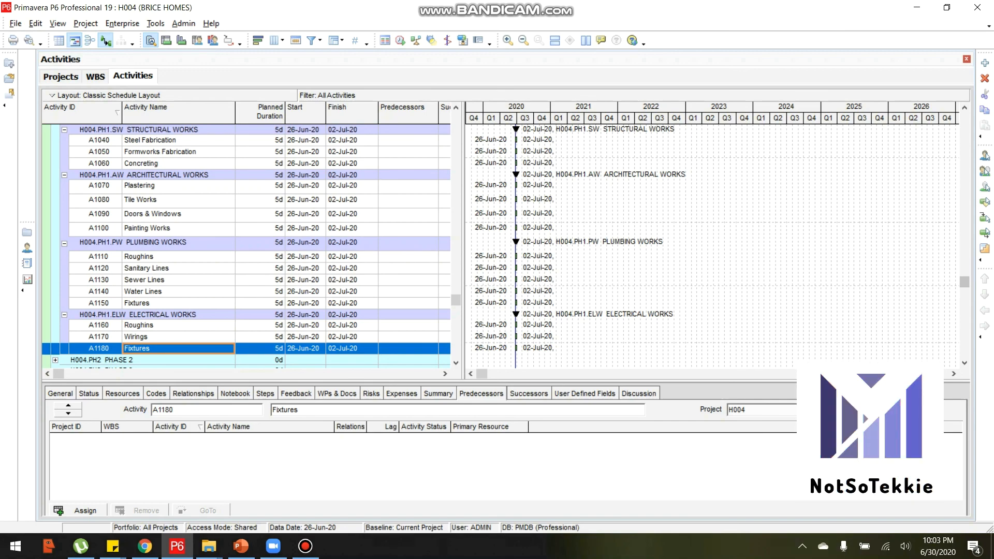
- Add a Panel Boards Set activity below Fixtures in Phase 1 Electrical Works
right_click(186, 347)
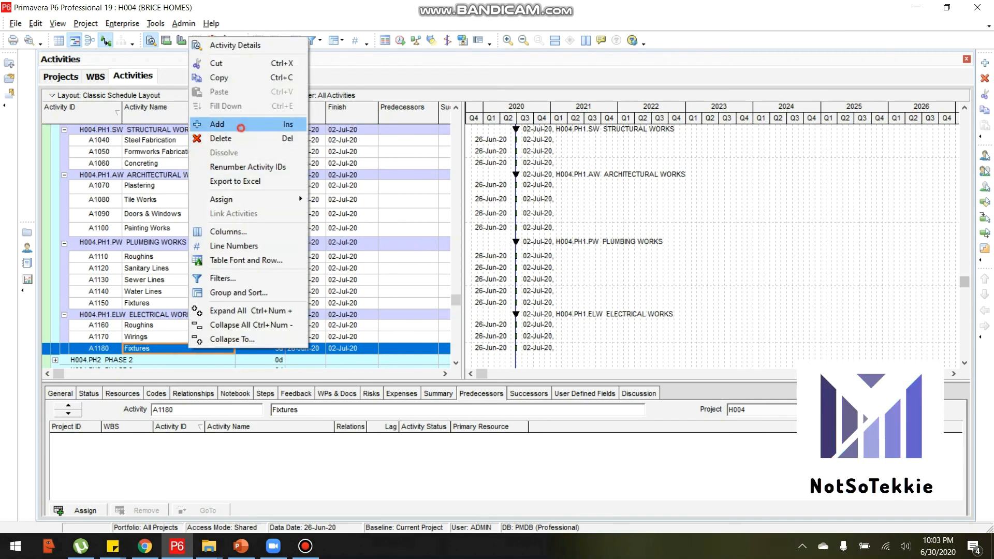
click(241, 124)
text(P)
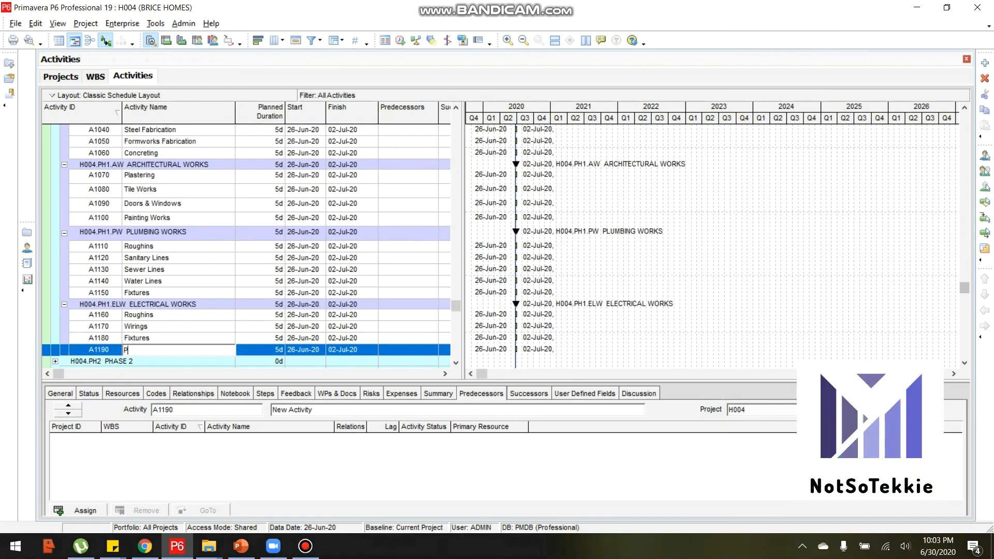
text(anel Boards and Bre)
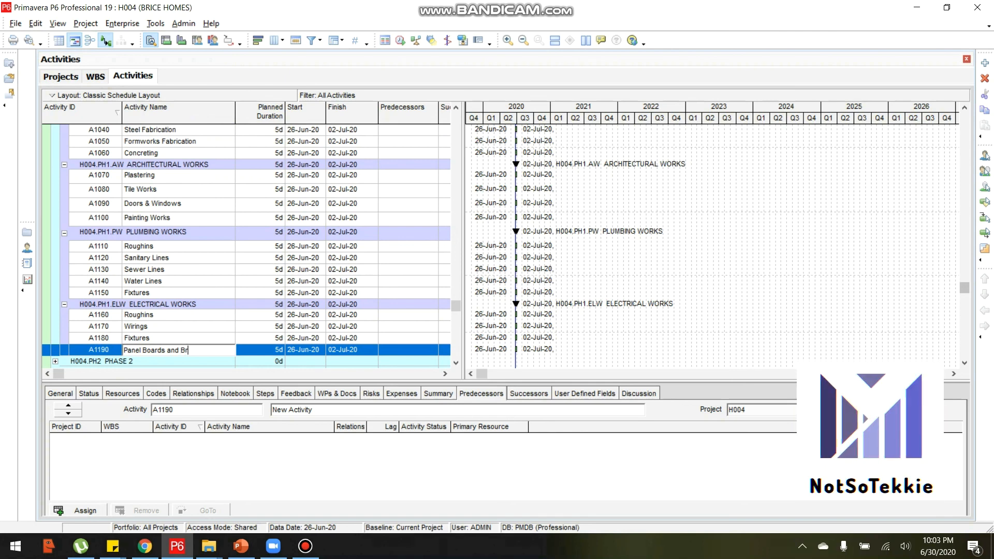
key(BackSpace)
key(BackSpace)
key(BackSpace)
key(BackSpace)
key(BackSpace)
key(BackSpace)
key(BackSpace)
text(Set)
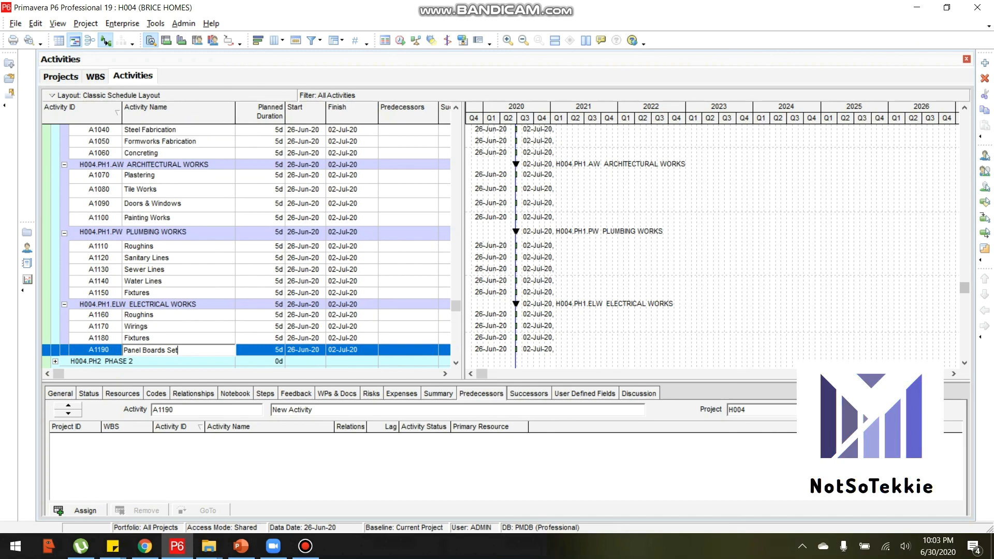
key(Return)
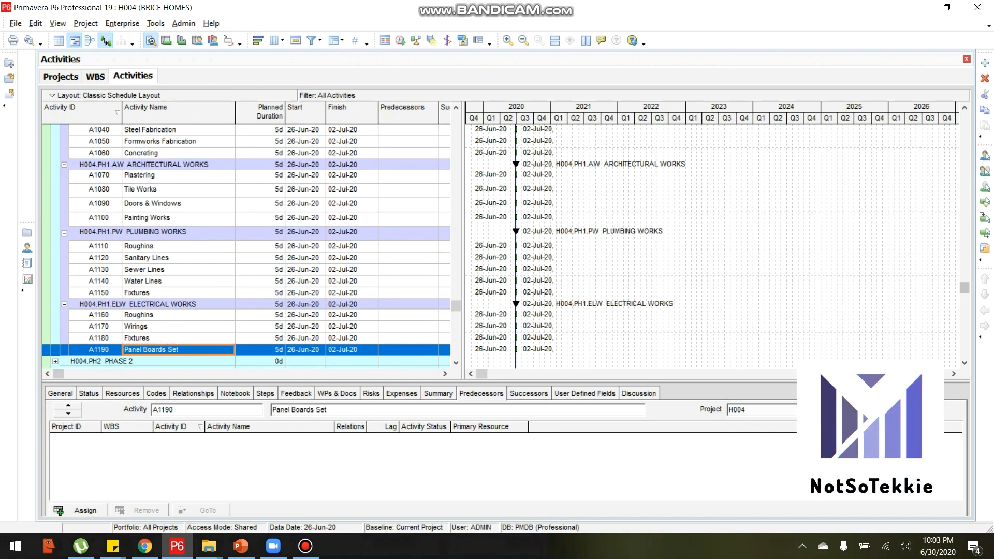
- Collapse the Earthworks, Structural, Architectural, Plumbing and Electrical Works levels under Phase 1
key(alt+Tab)
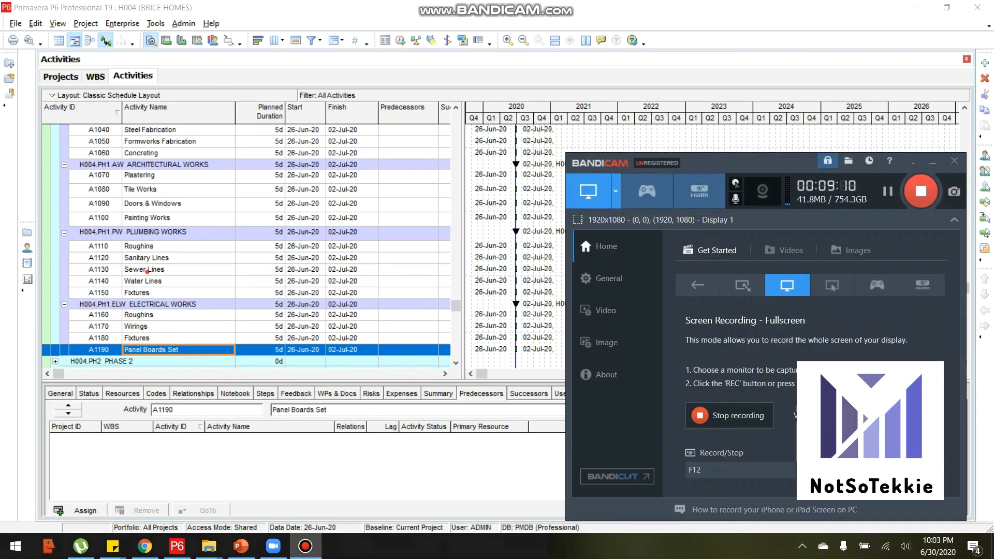
click(148, 271)
scroll(148, 271, up, 3)
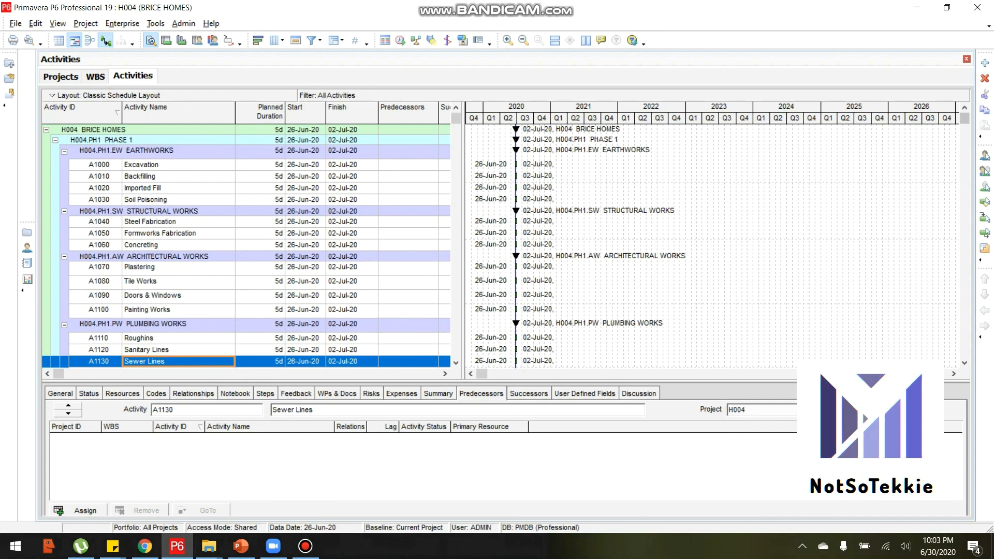
click(64, 152)
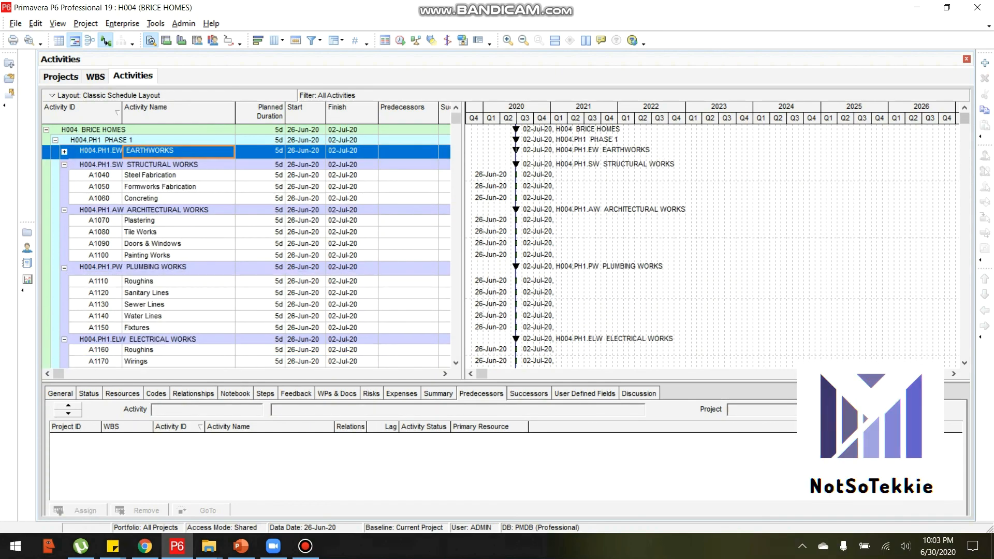
click(64, 165)
click(64, 175)
click(64, 187)
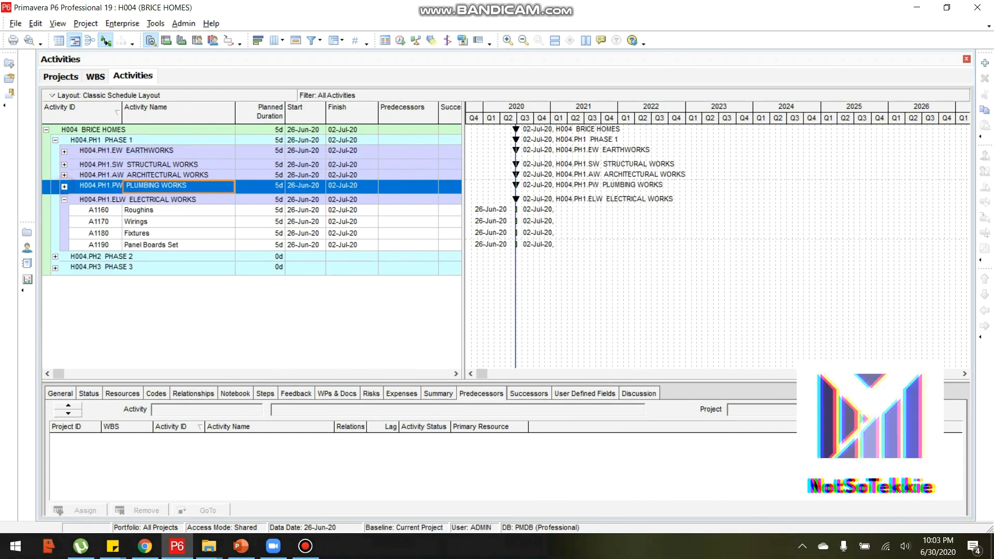
click(64, 199)
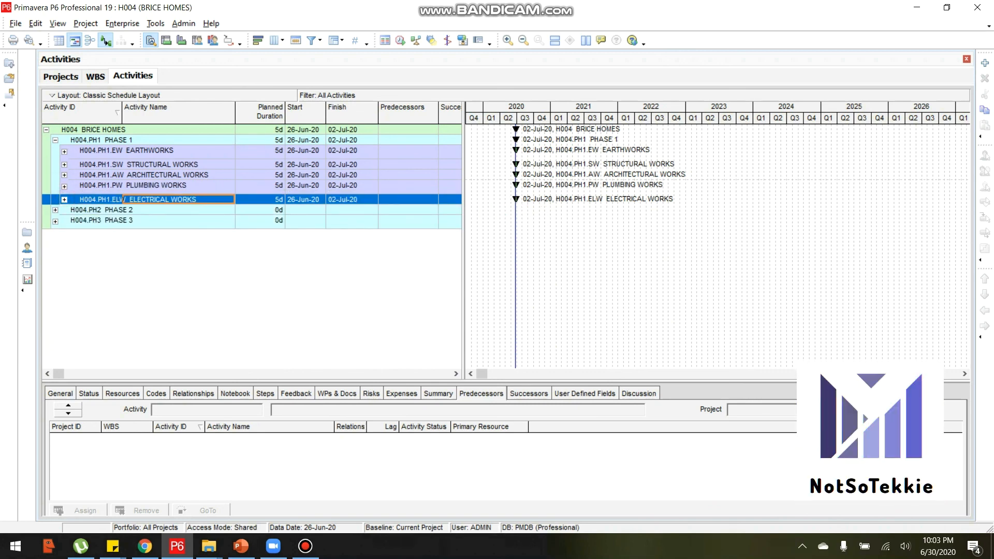
click(305, 546)
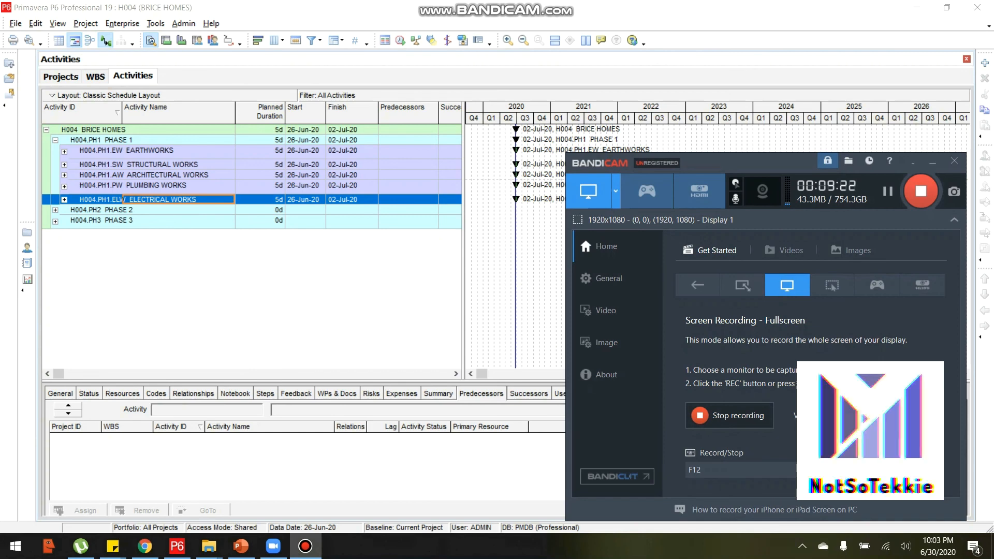
click(266, 182)
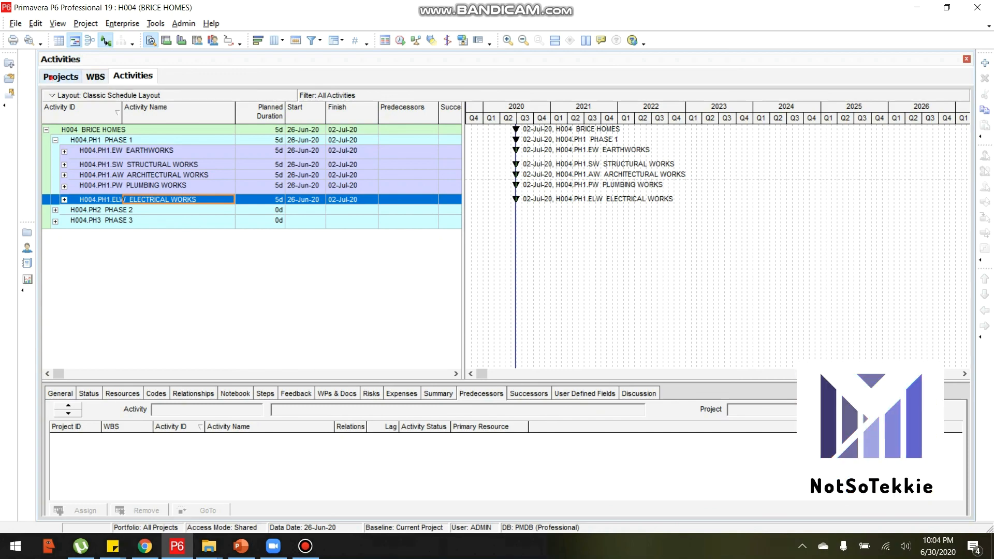
- Open project H001 H RESIDENCES from the Housing group of XYZ Construction in the project list
click(61, 76)
click(99, 195)
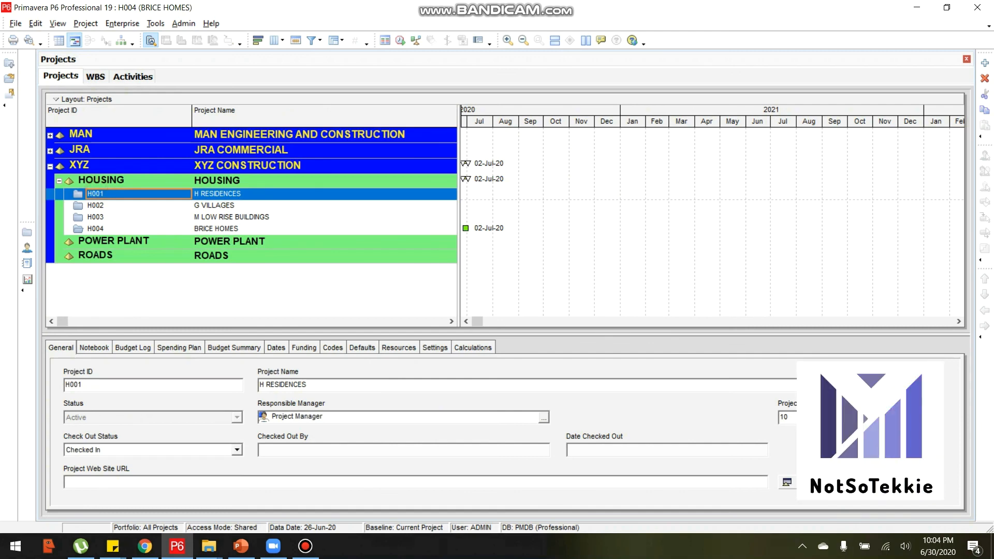
right_click(102, 194)
click(103, 194)
right_click(105, 195)
click(133, 203)
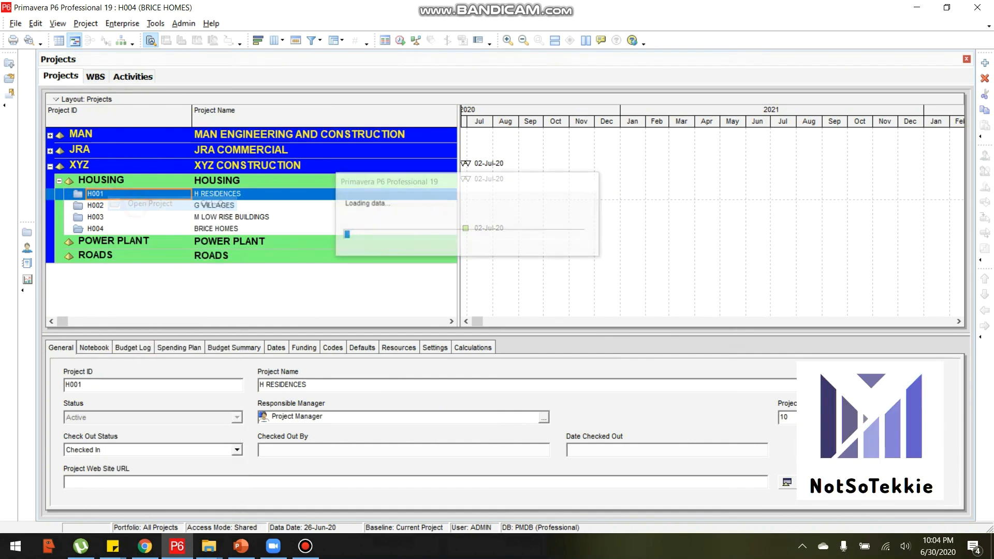